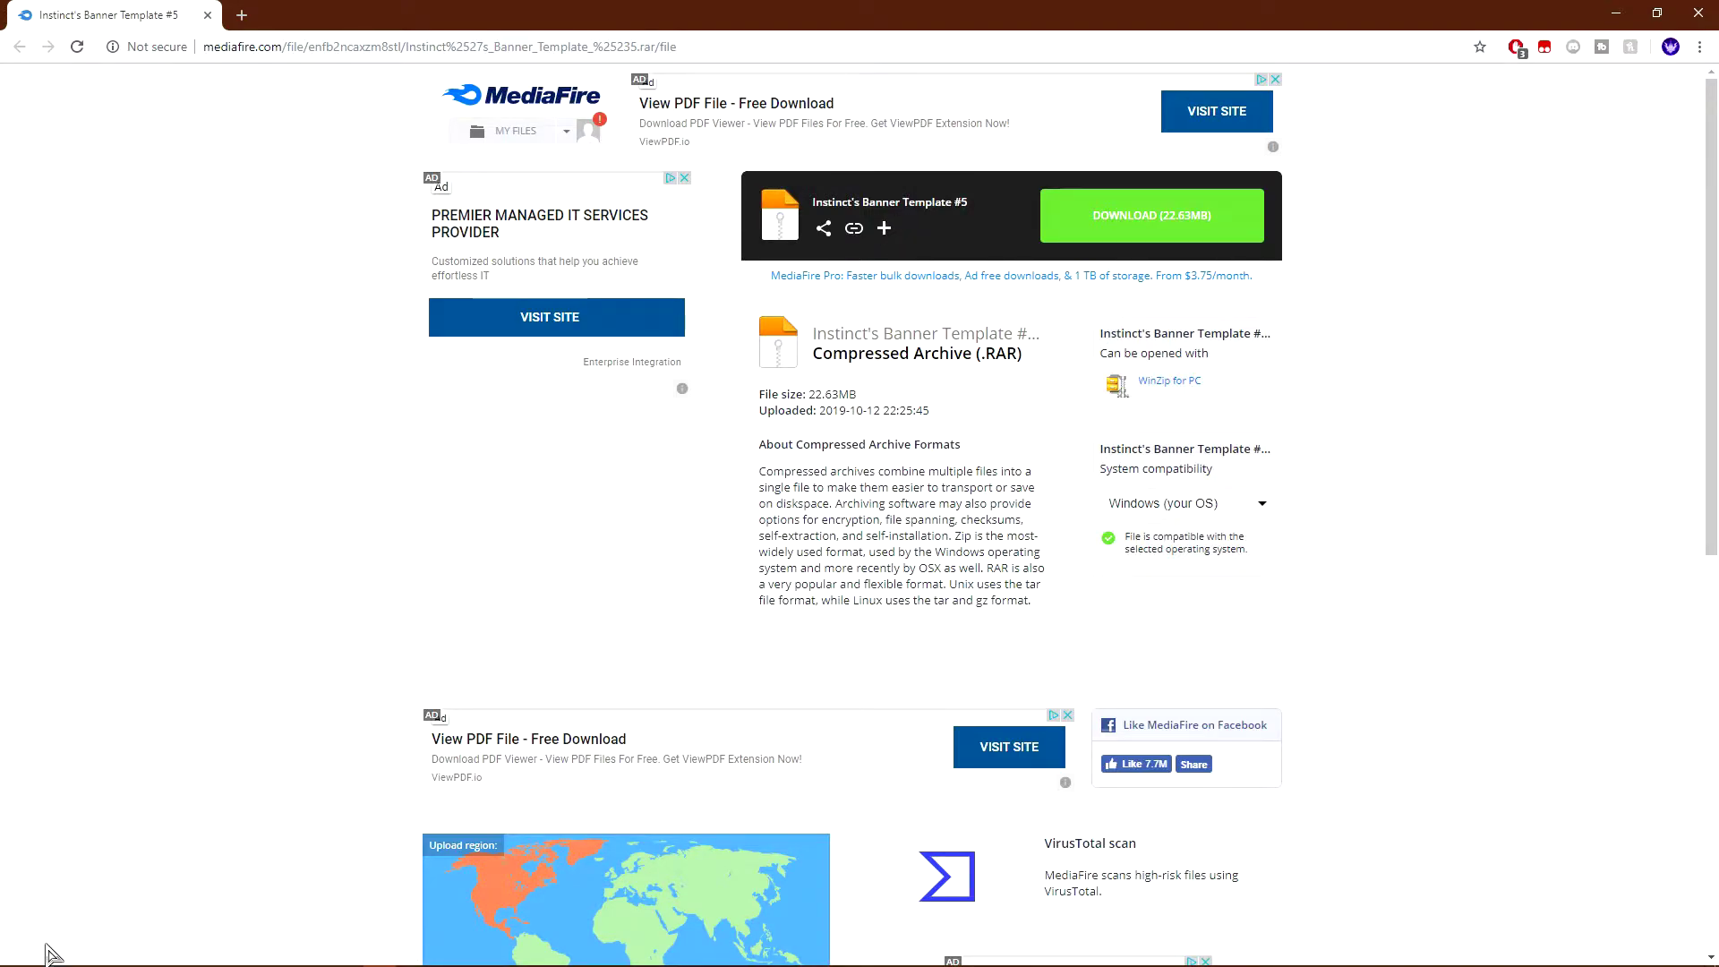
Search the computer for "instinct banner" to find the banner template files.
mouse_move(79, 956)
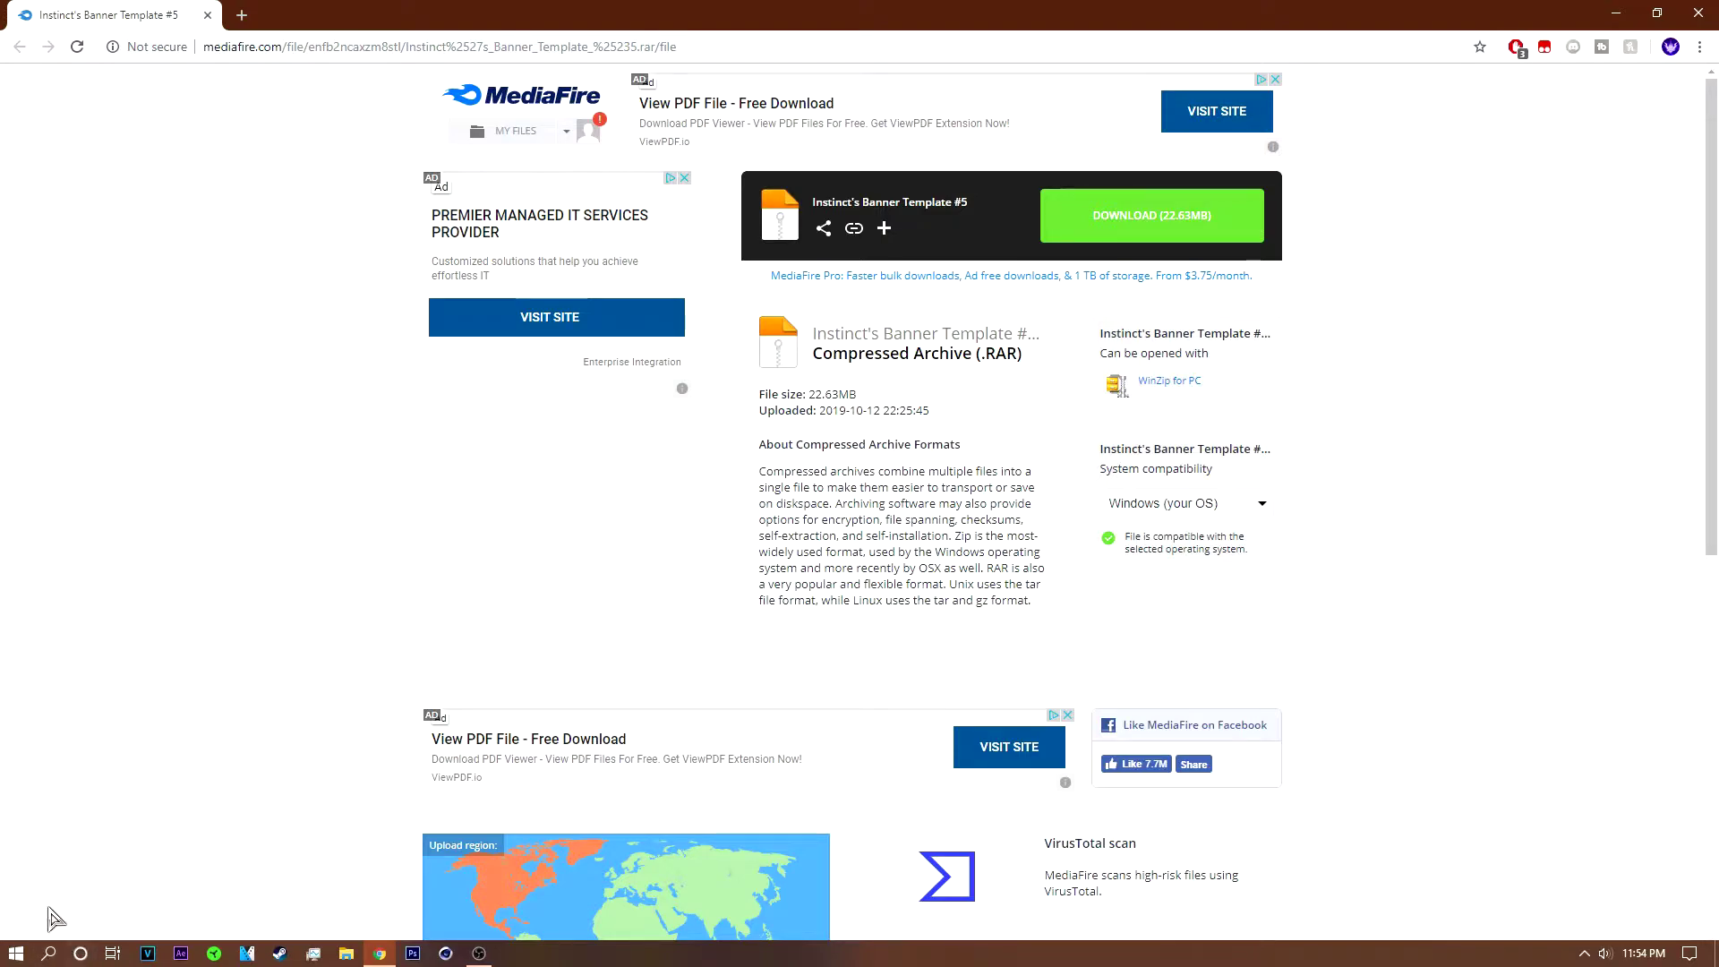
left_click(50, 954)
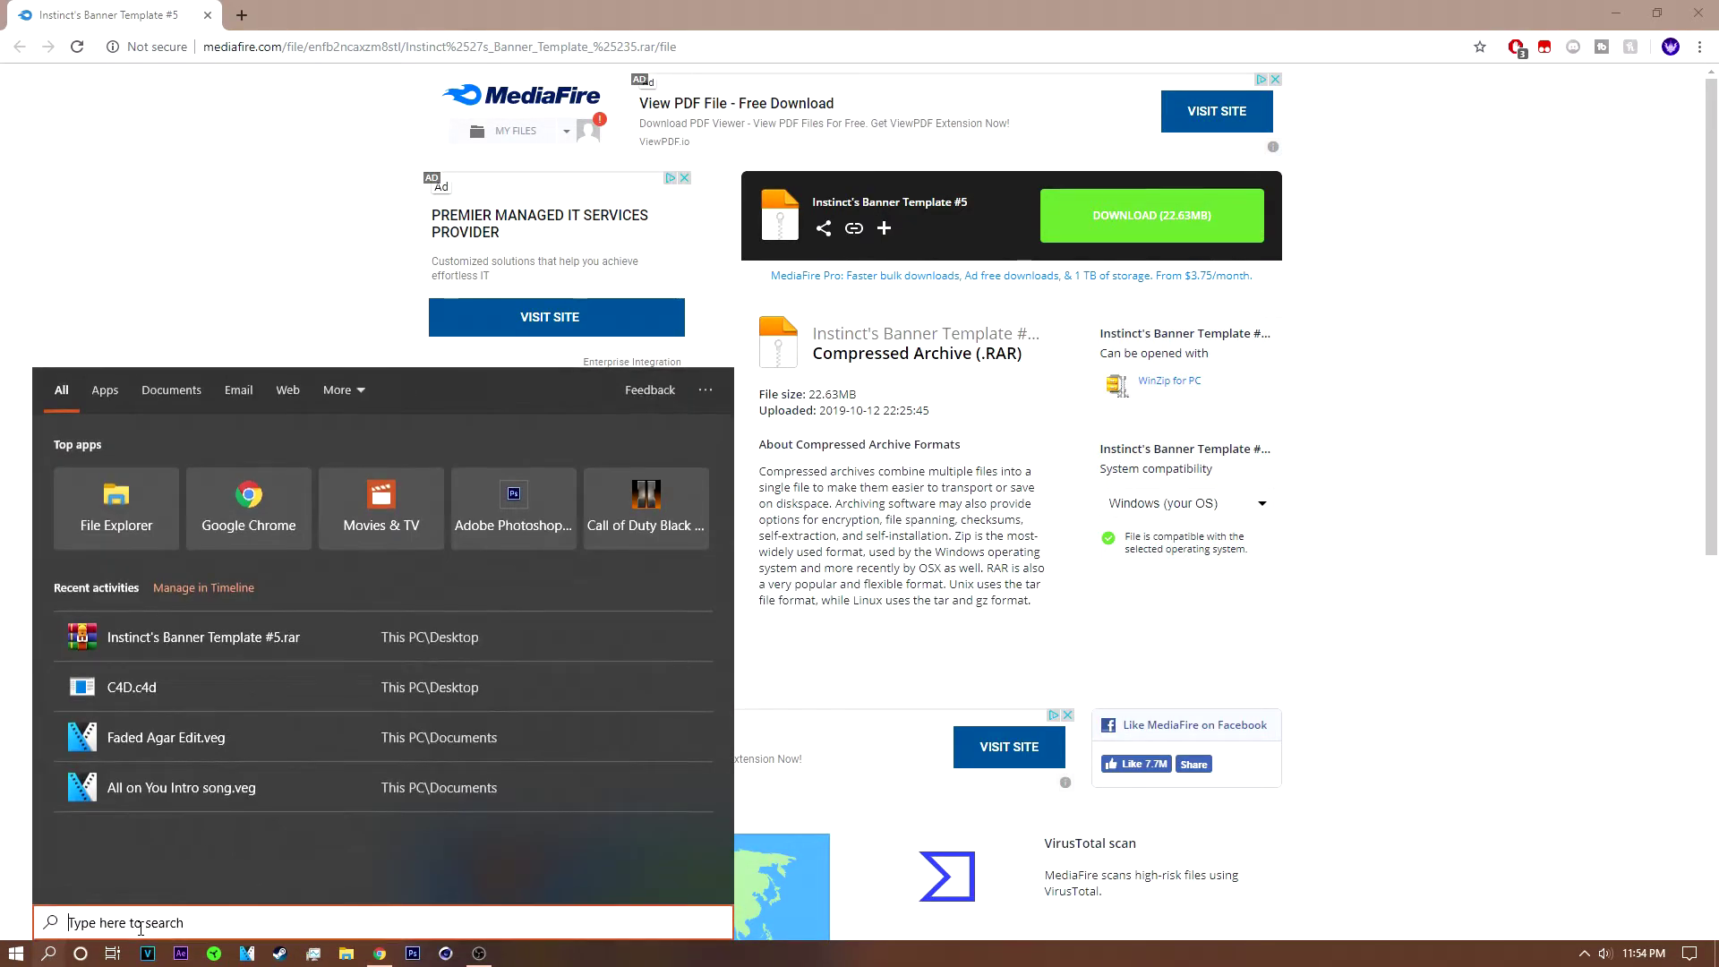
type("inst")
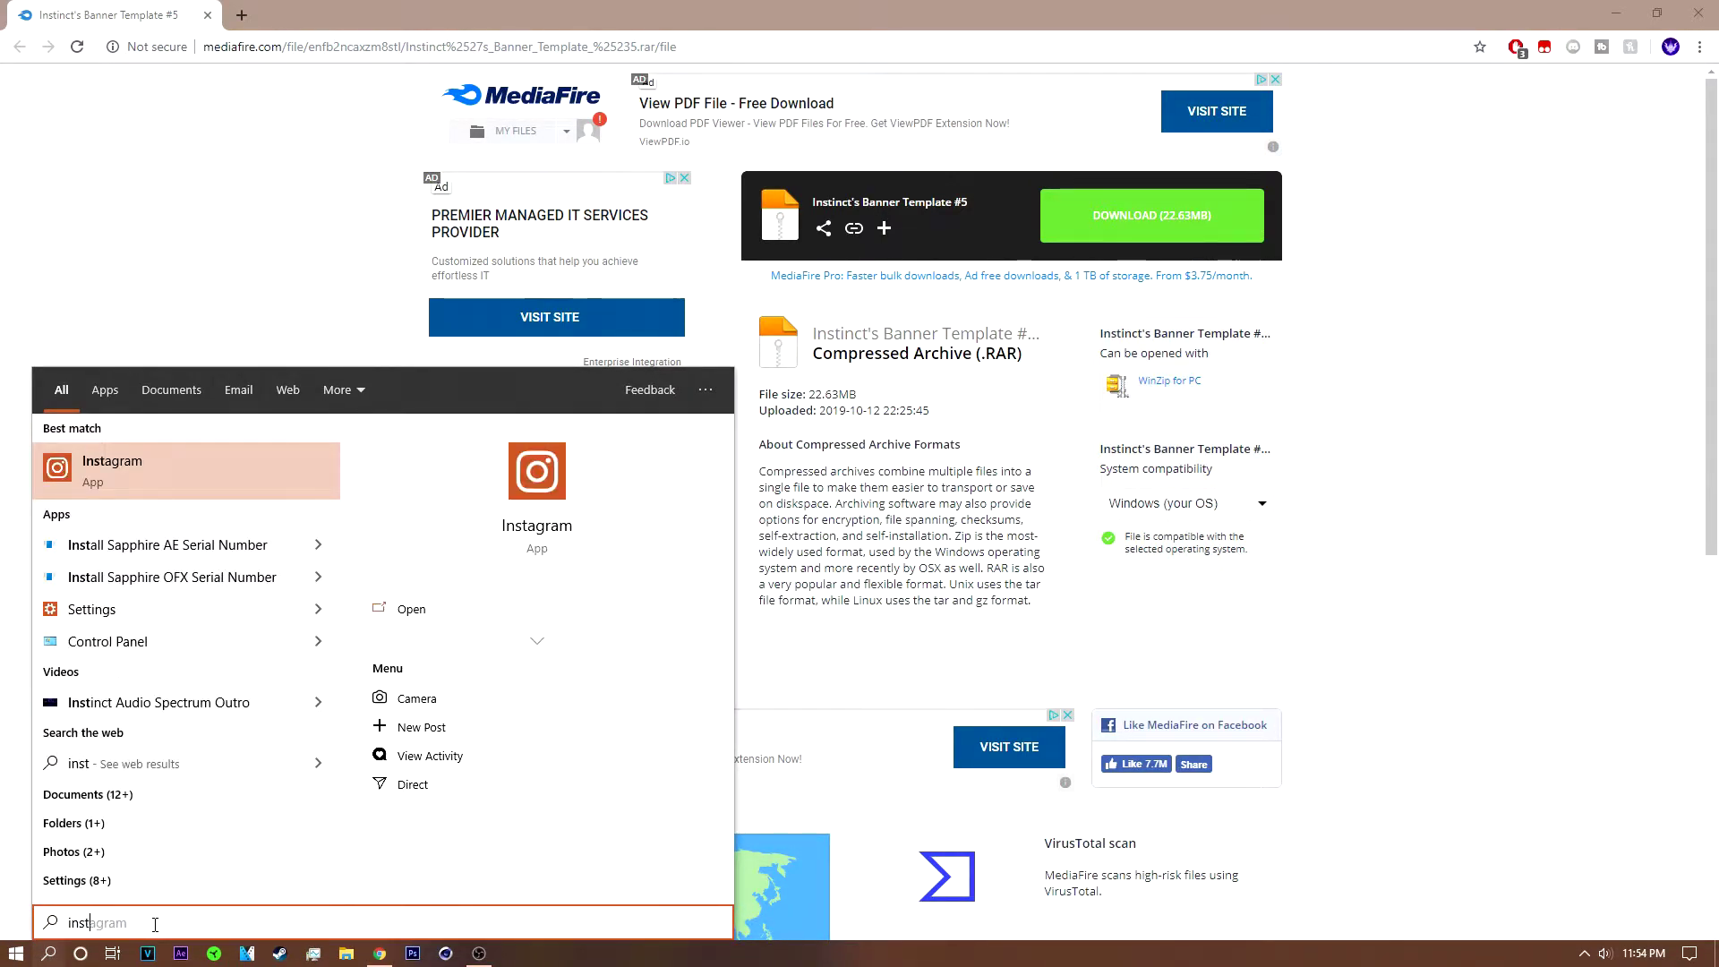
type("inct banner")
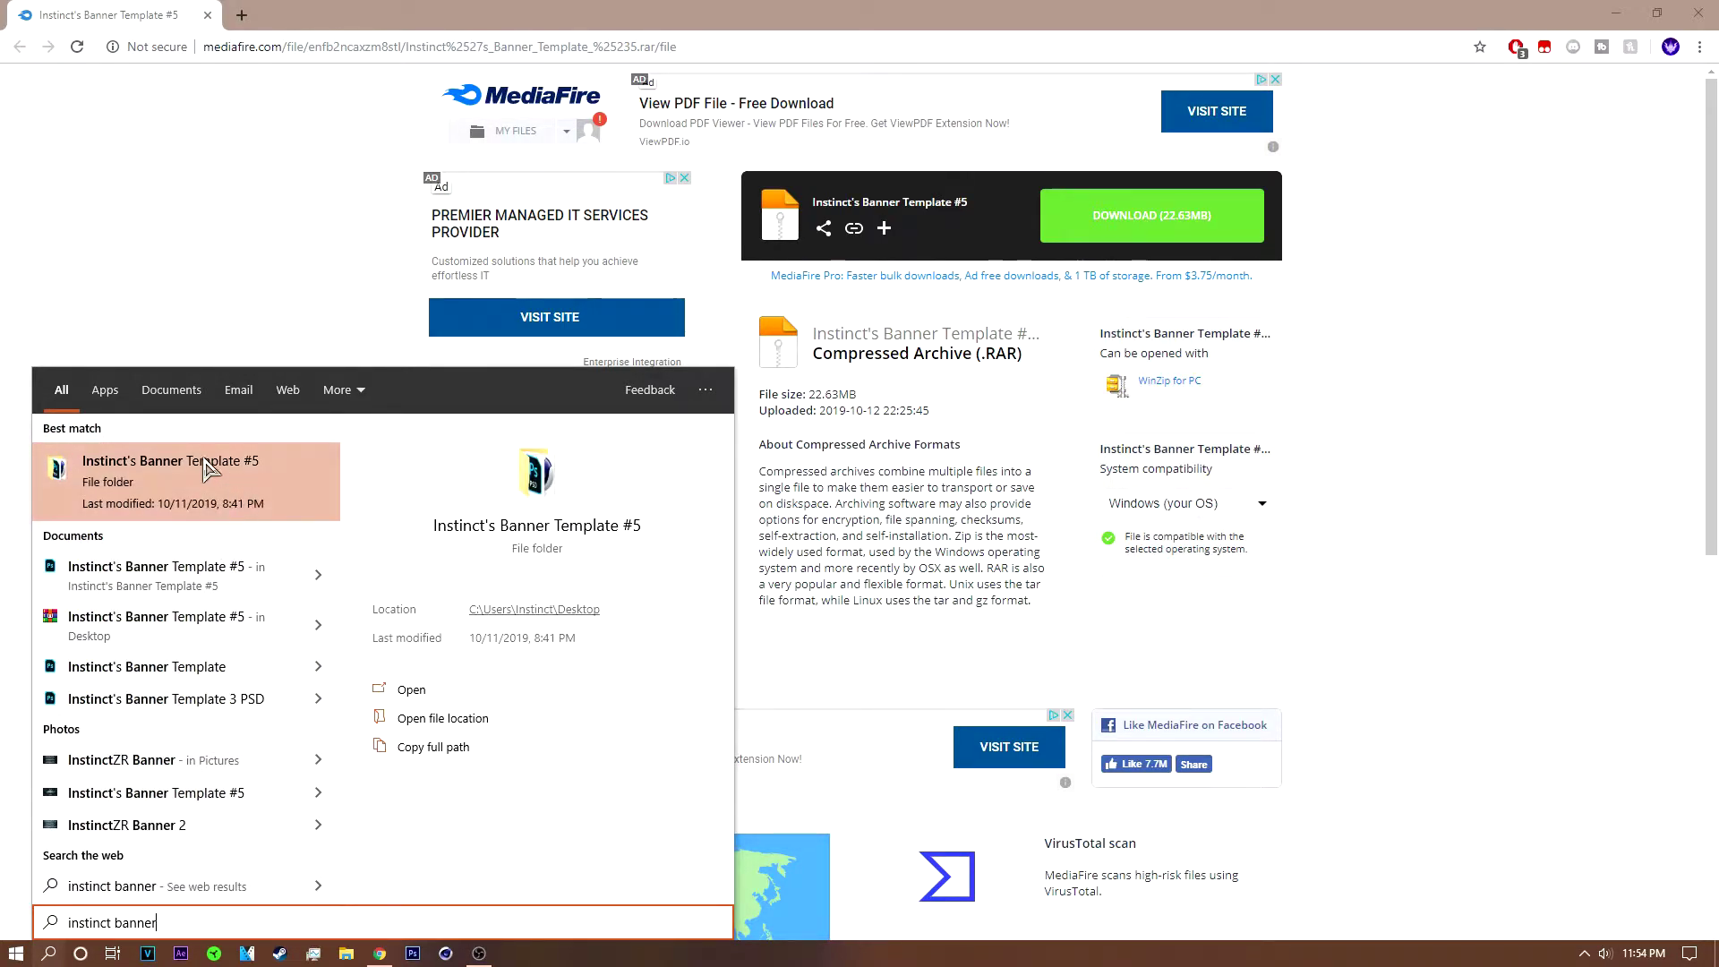
left_click(173, 250)
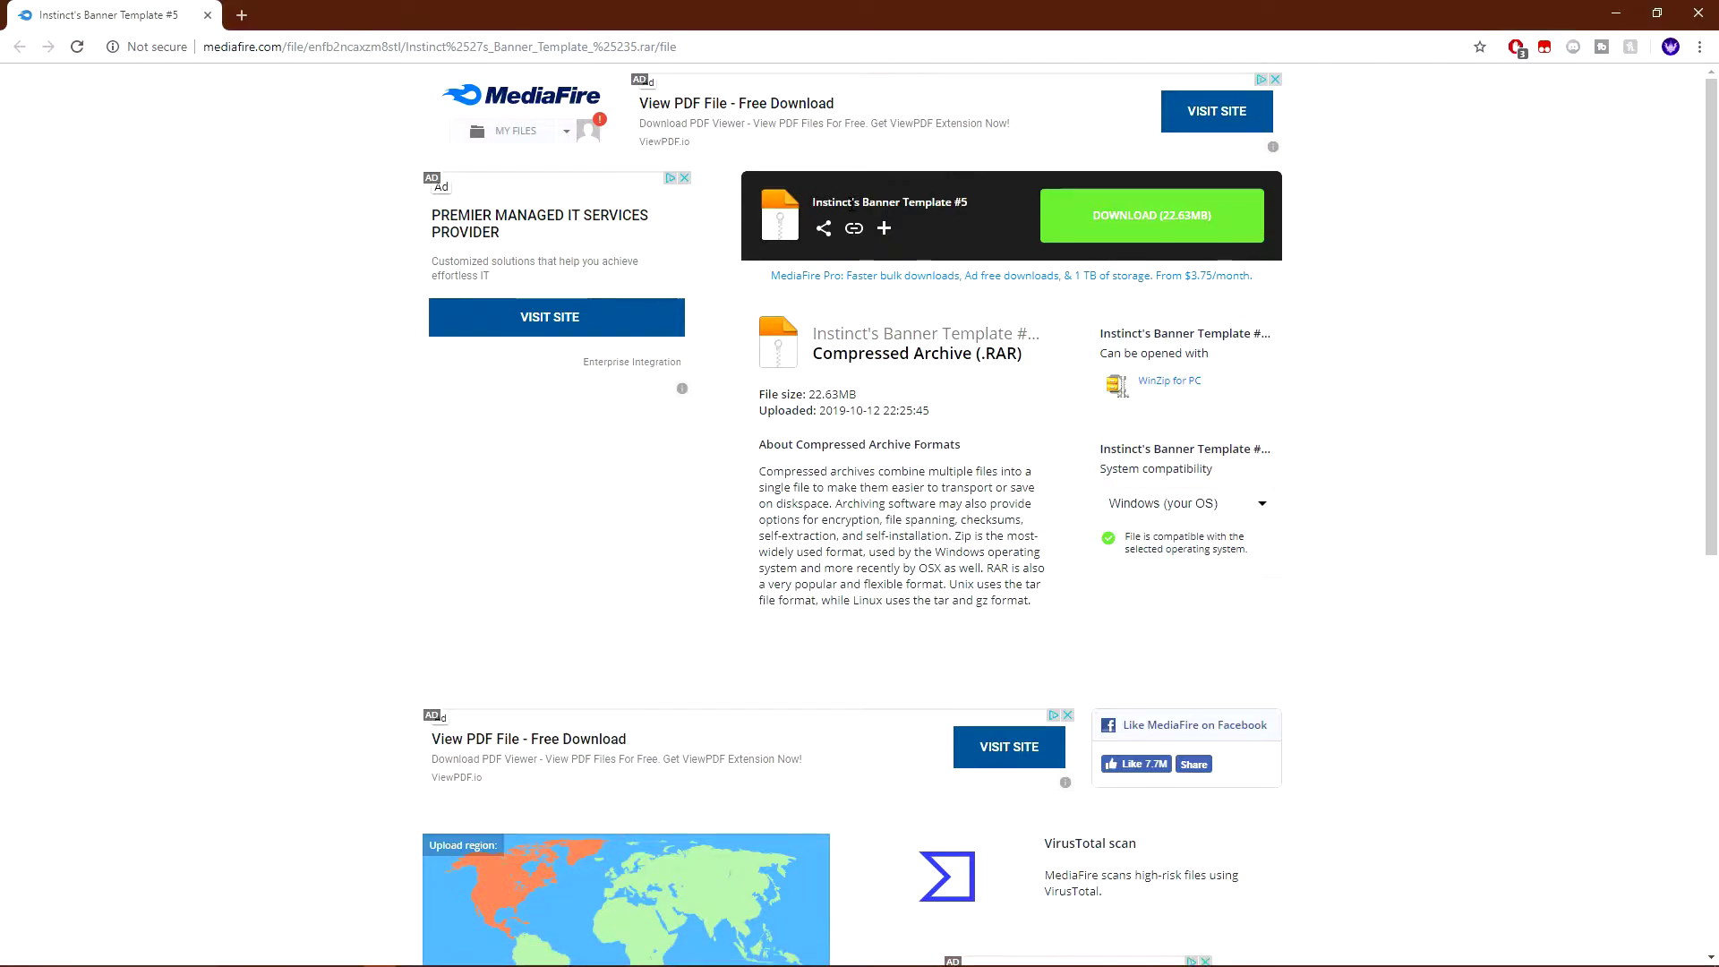
Minimize the browser, view the contents of the Instinct's Banner Template #5 archive on the desktop in WinRAR, and close it.
left_click(1616, 13)
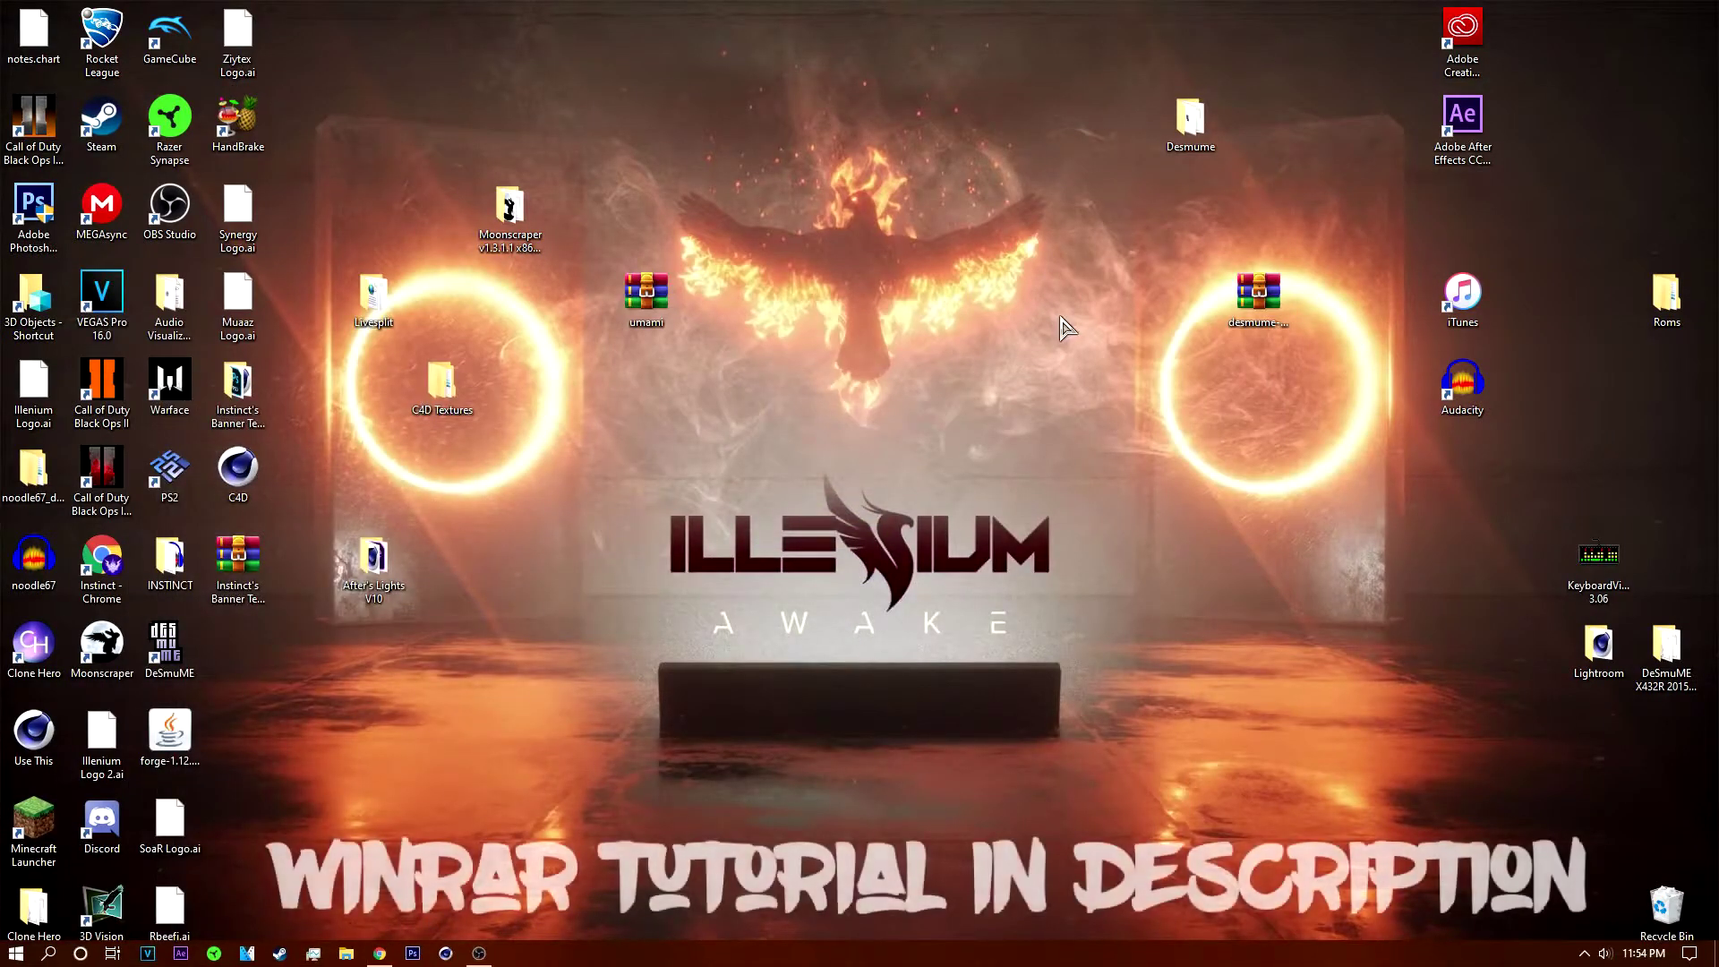
double_click(223, 576)
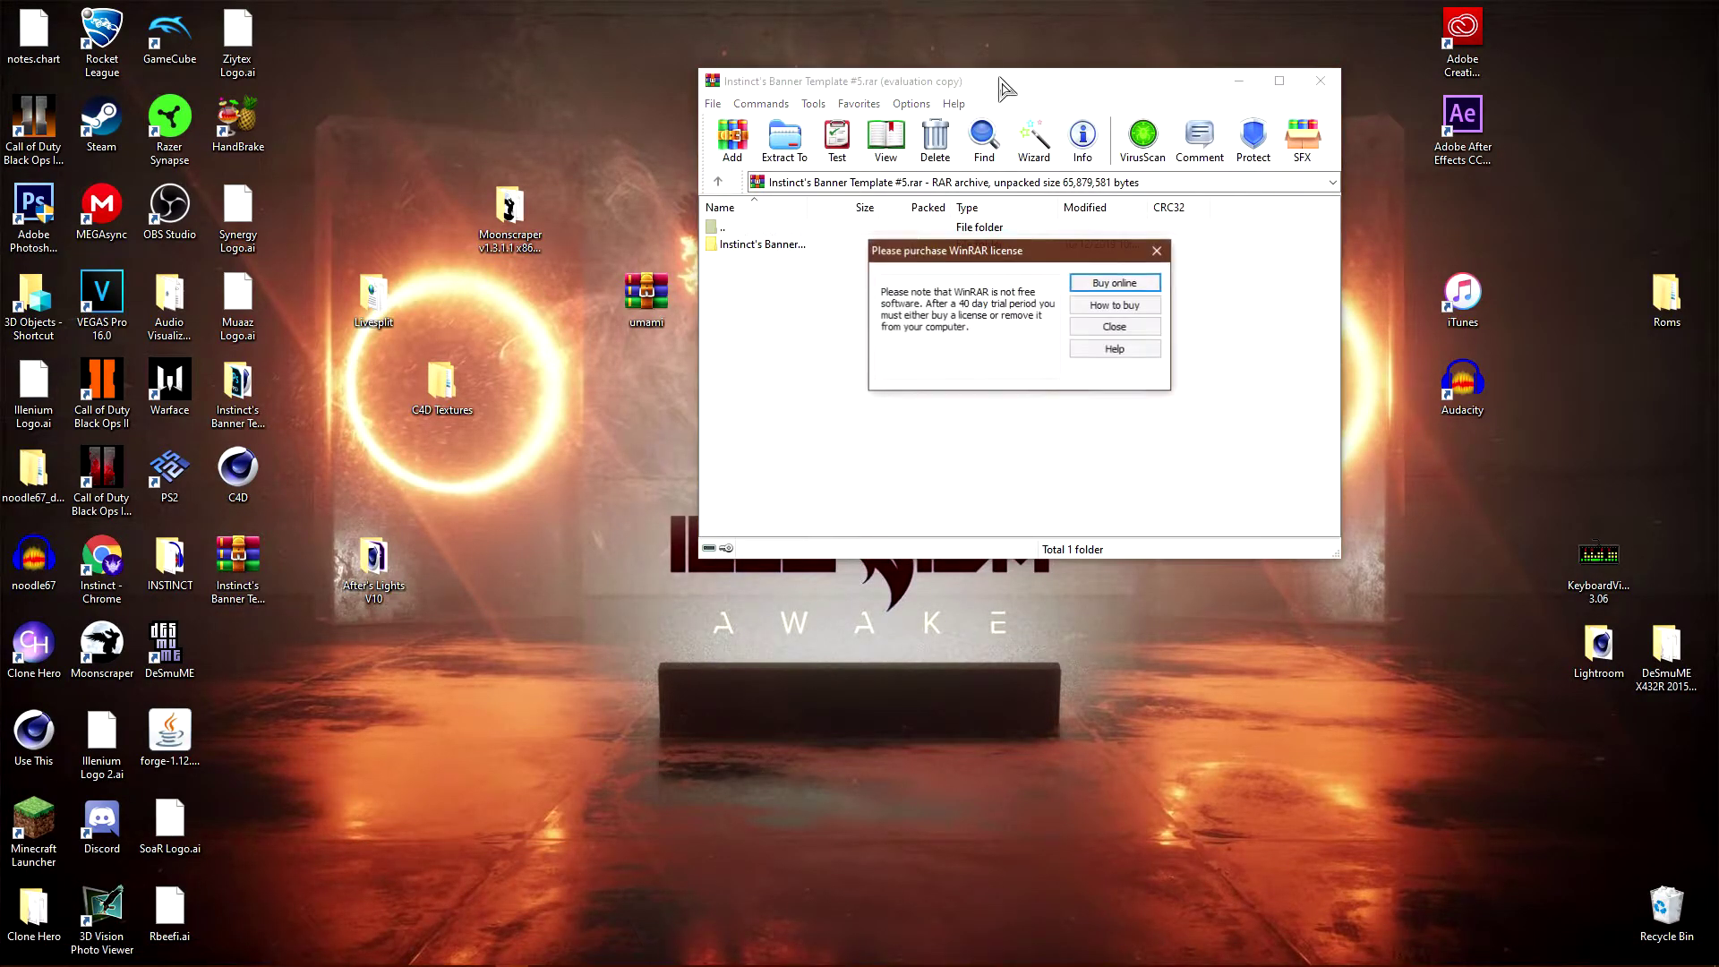
left_click(1115, 283)
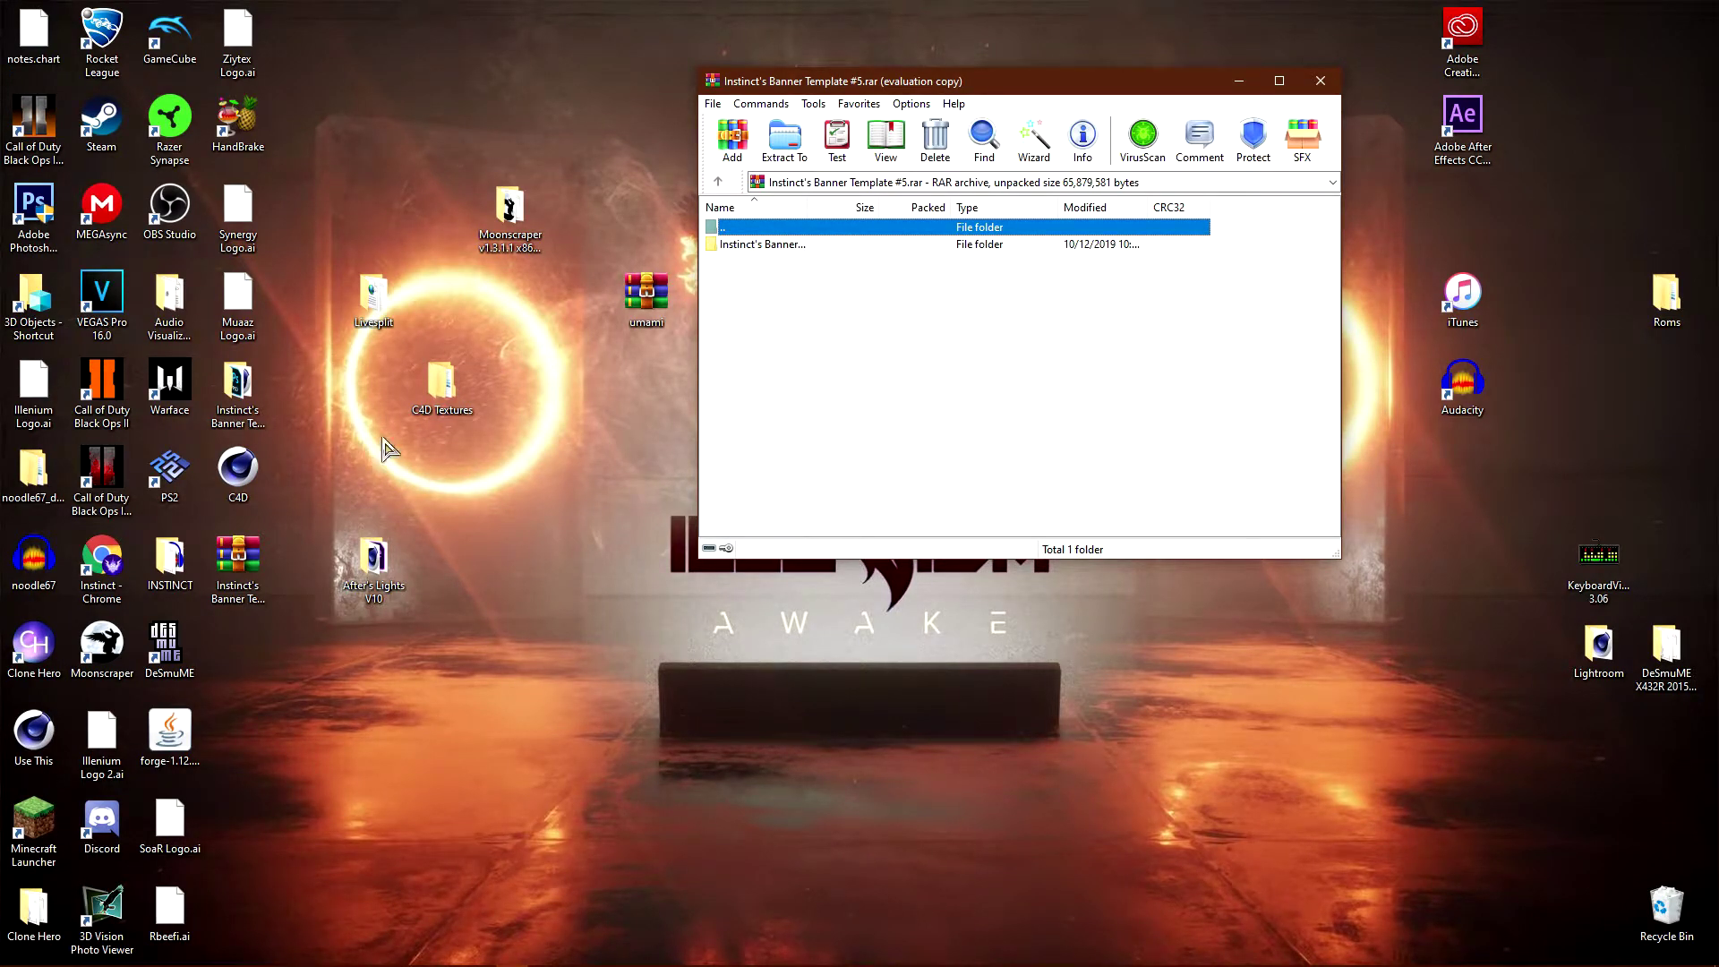
left_click(1320, 81)
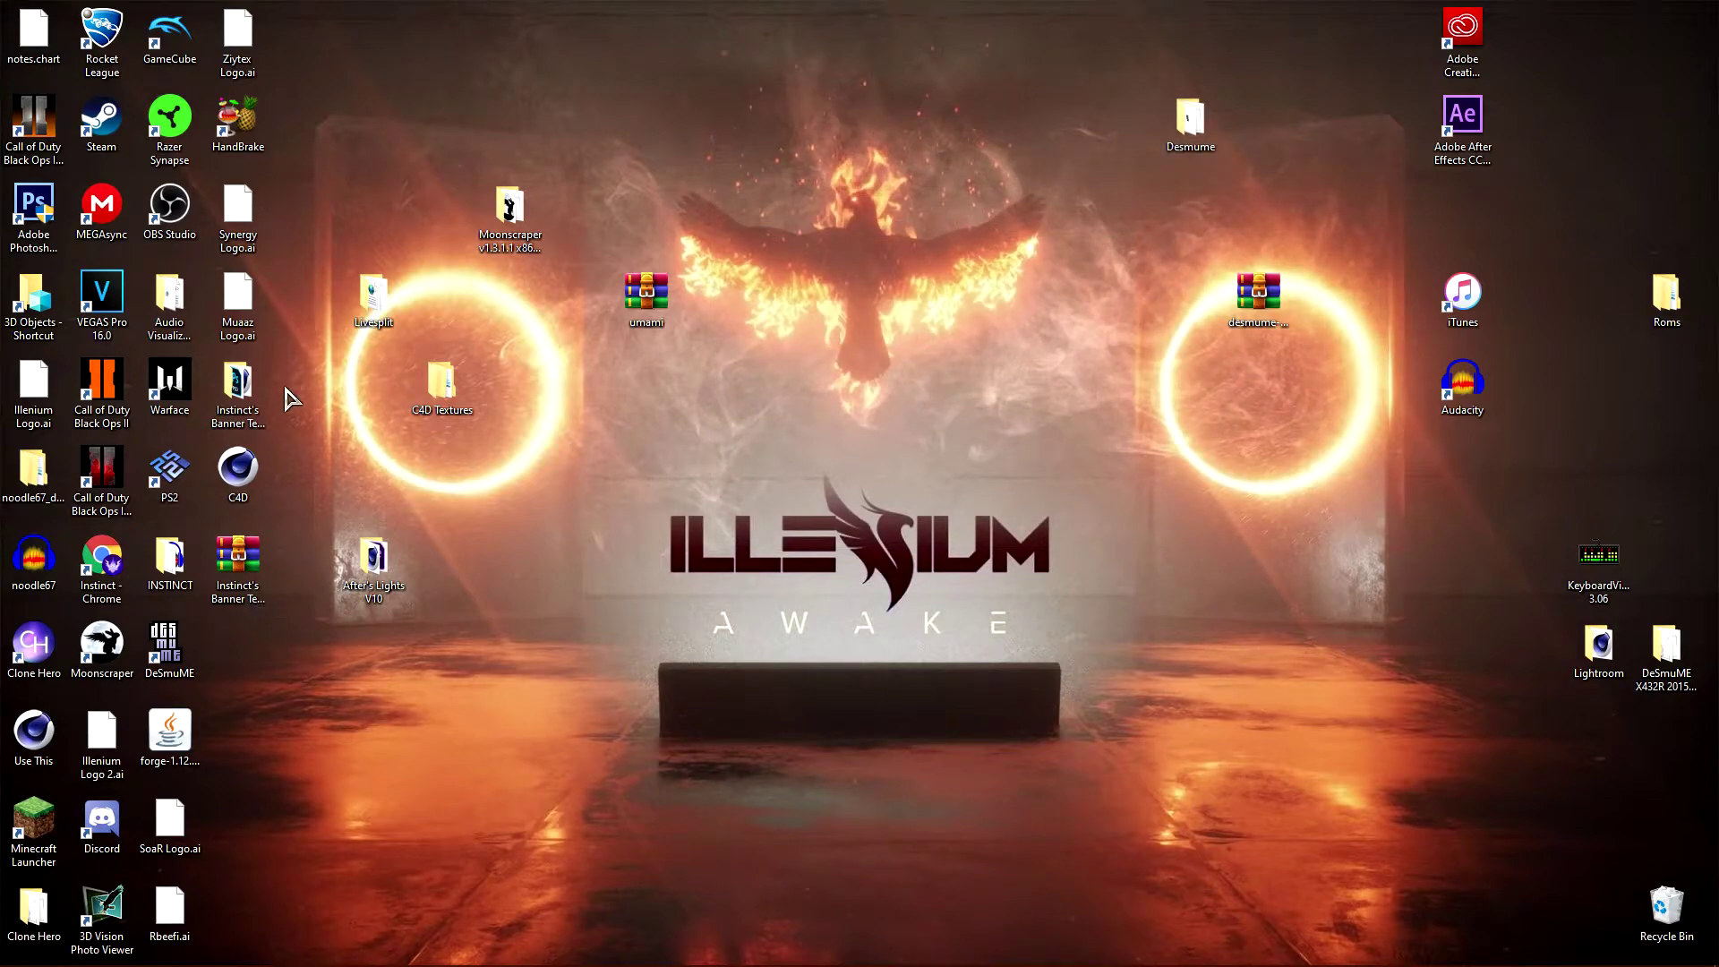
Open the extracted Instinct's Banner Template #5 folder and install its blowbrush font.
double_click(249, 394)
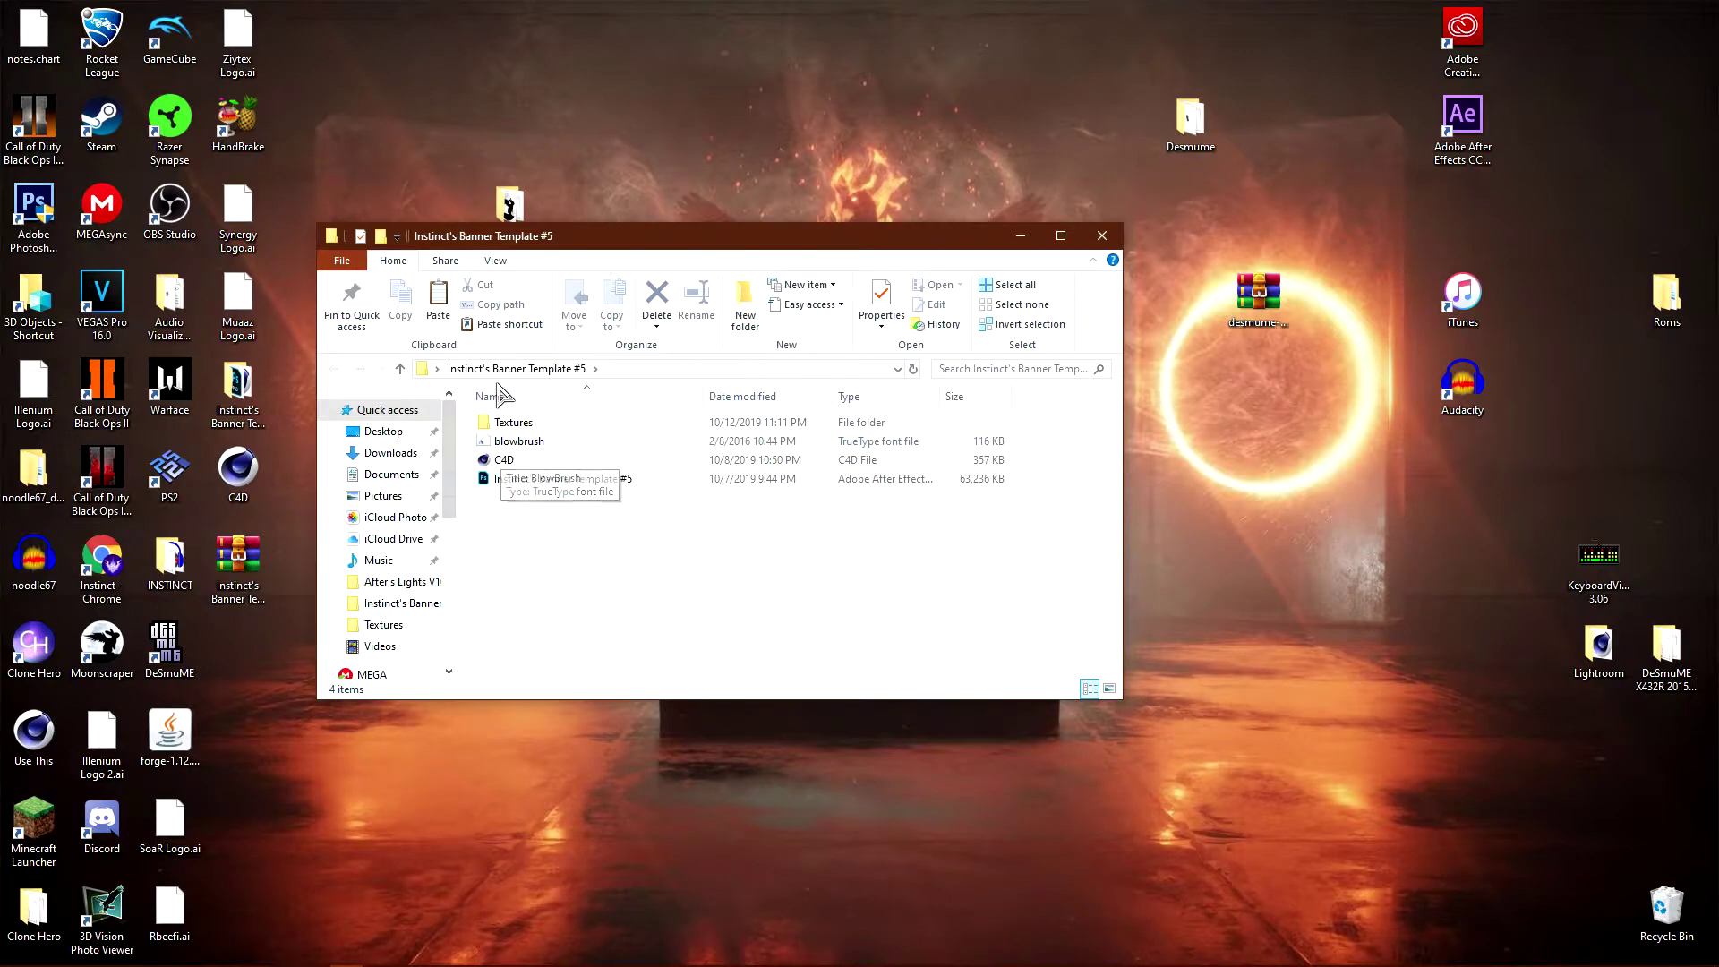
double_click(557, 442)
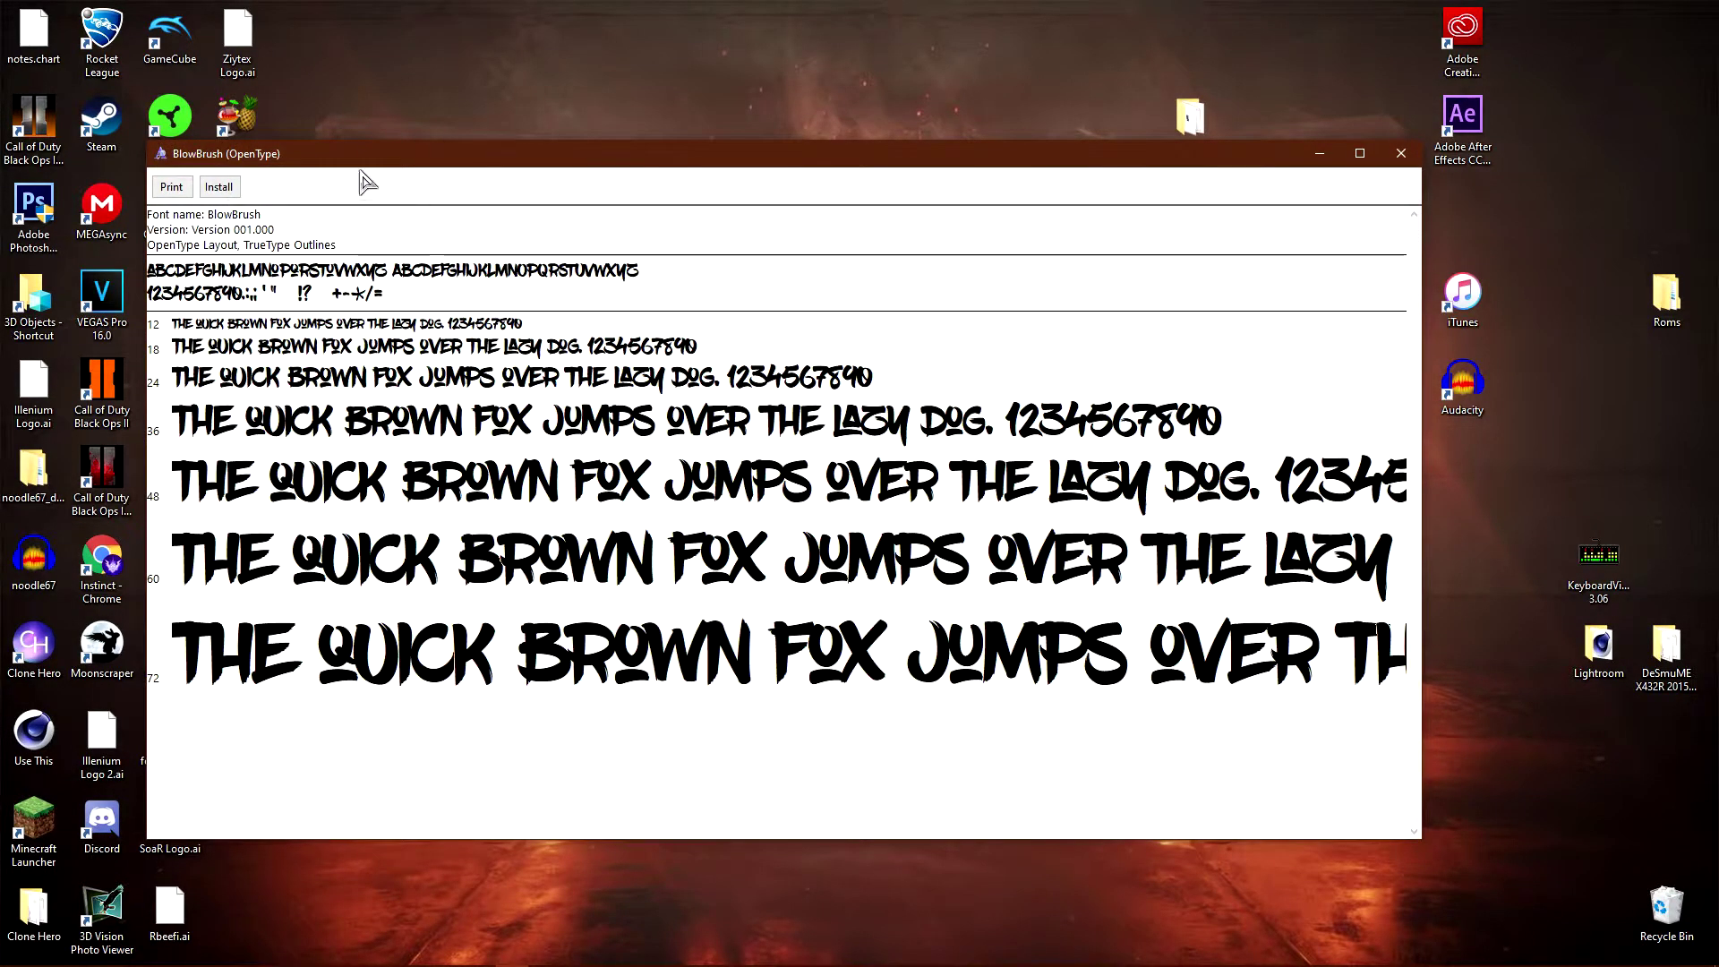
left_click(218, 186)
left_click(1401, 153)
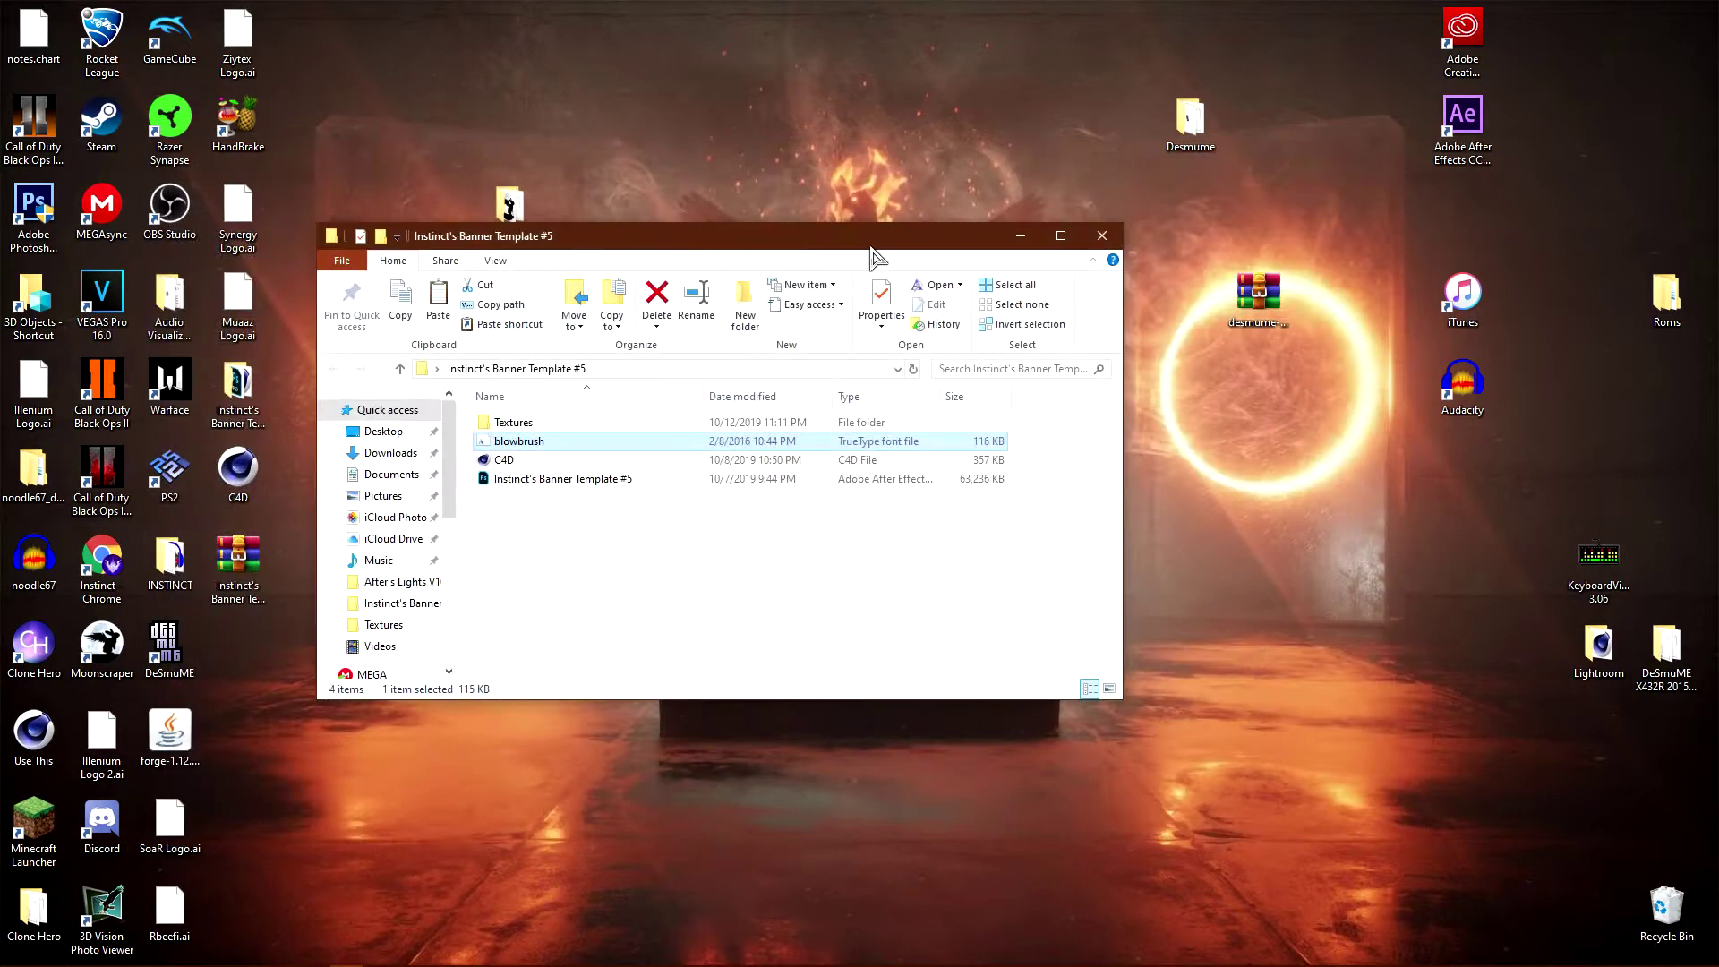
Open the template's C4D scene in Cinema 4D and view the Very nice concrete and Weaponized 115 BO2 materials.
double_click(514, 463)
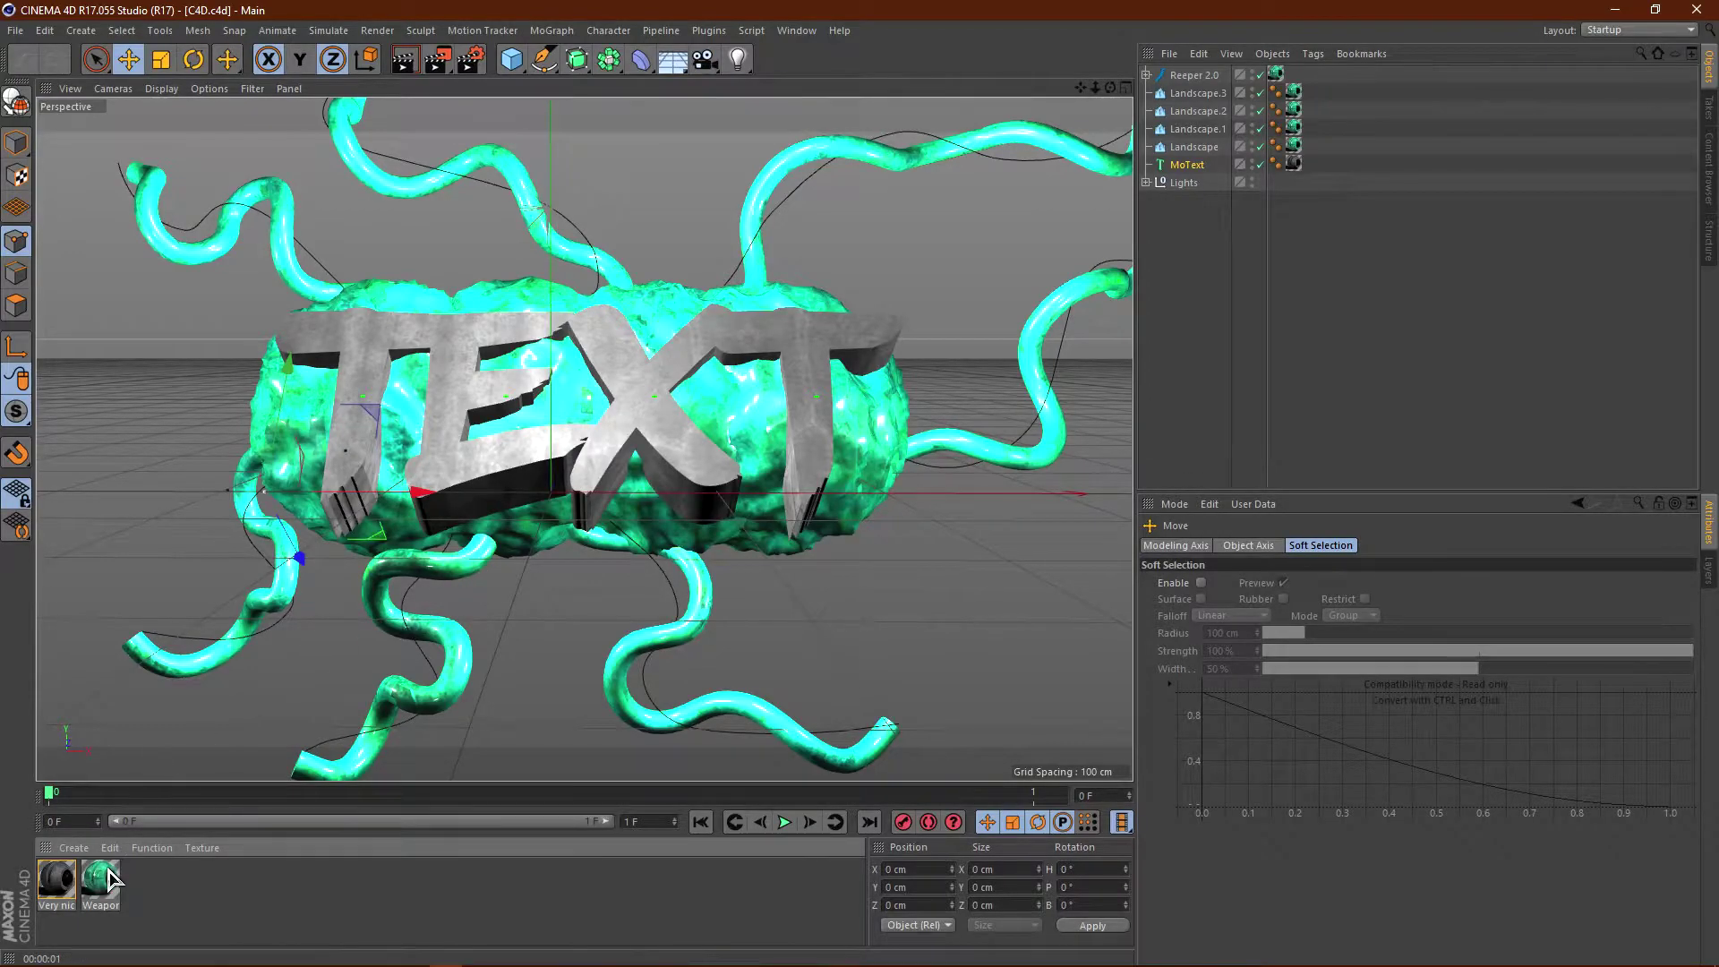
left_click(66, 882)
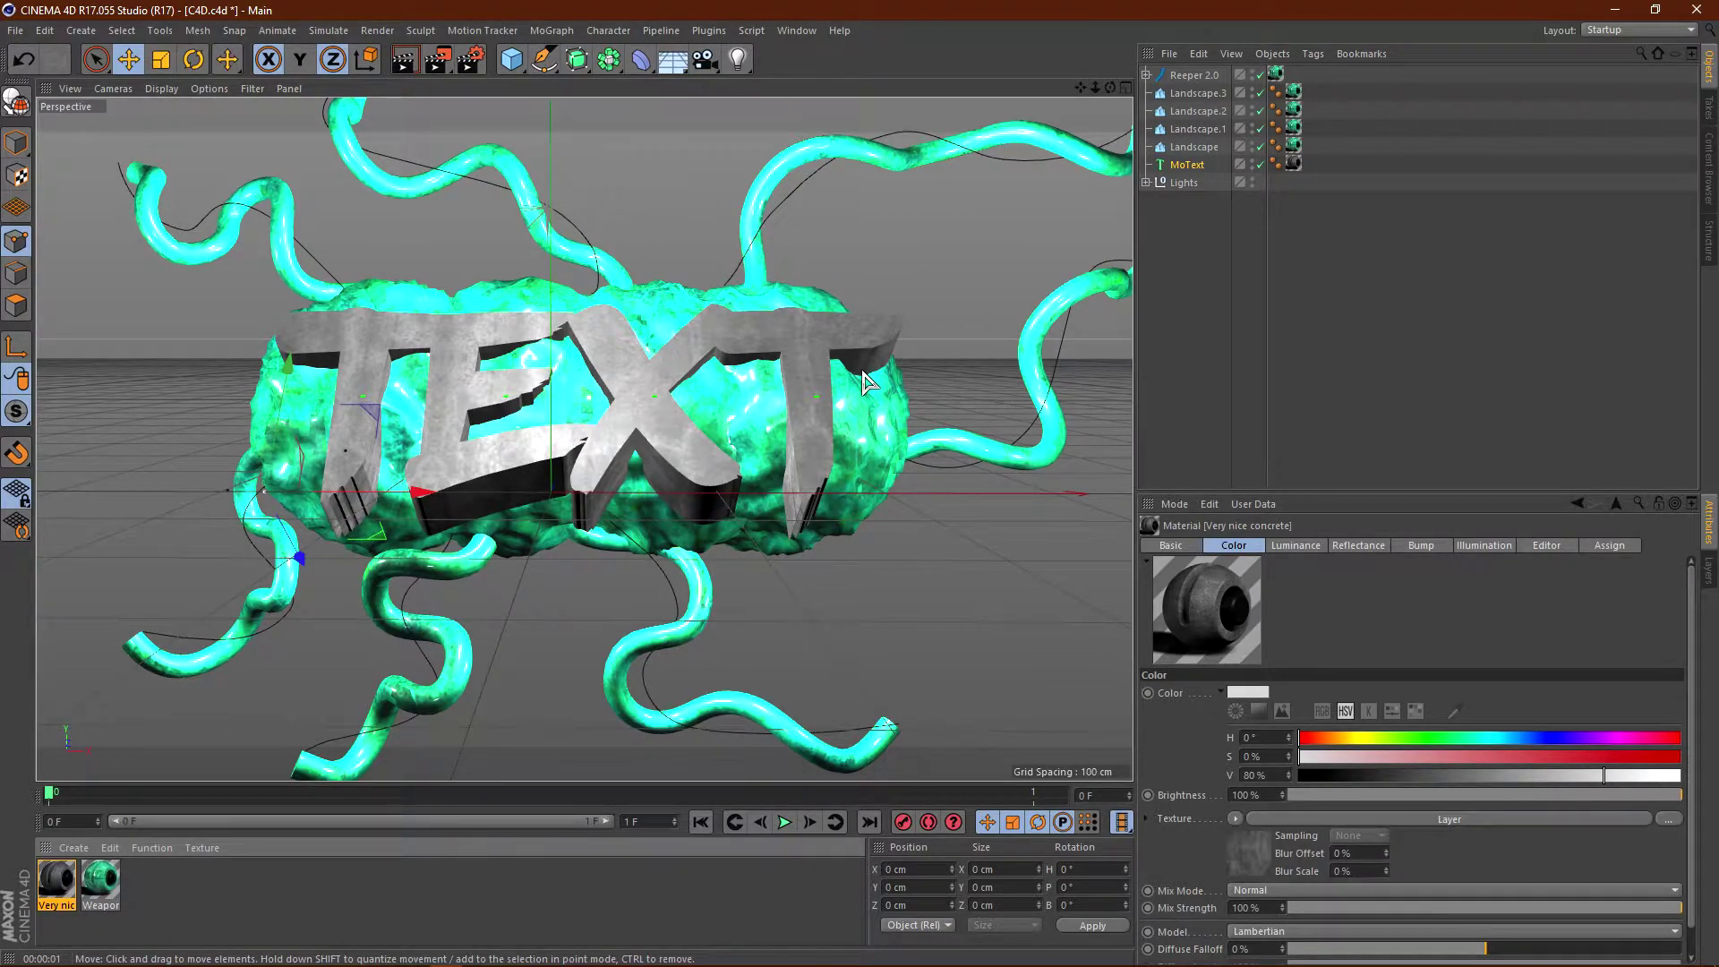
left_click(101, 881)
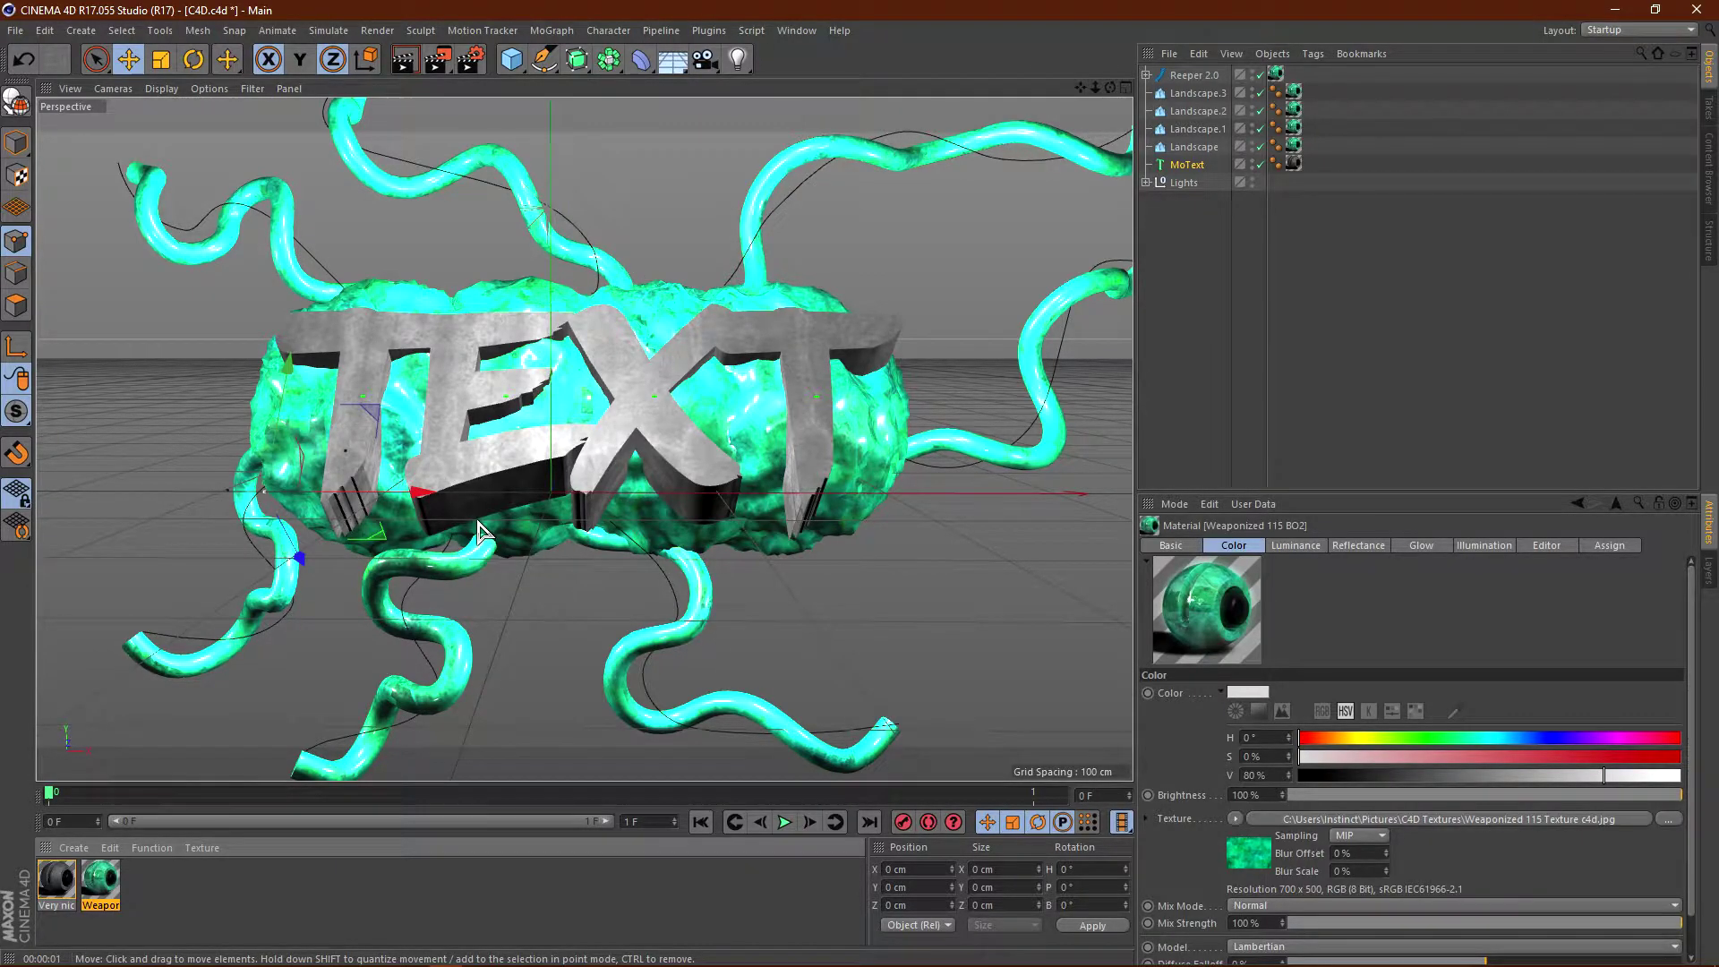
Locate the Weaponized 115 BO2 material's color texture in the desktop template's Textures folder without loading it, and close the material's settings.
double_click(111, 889)
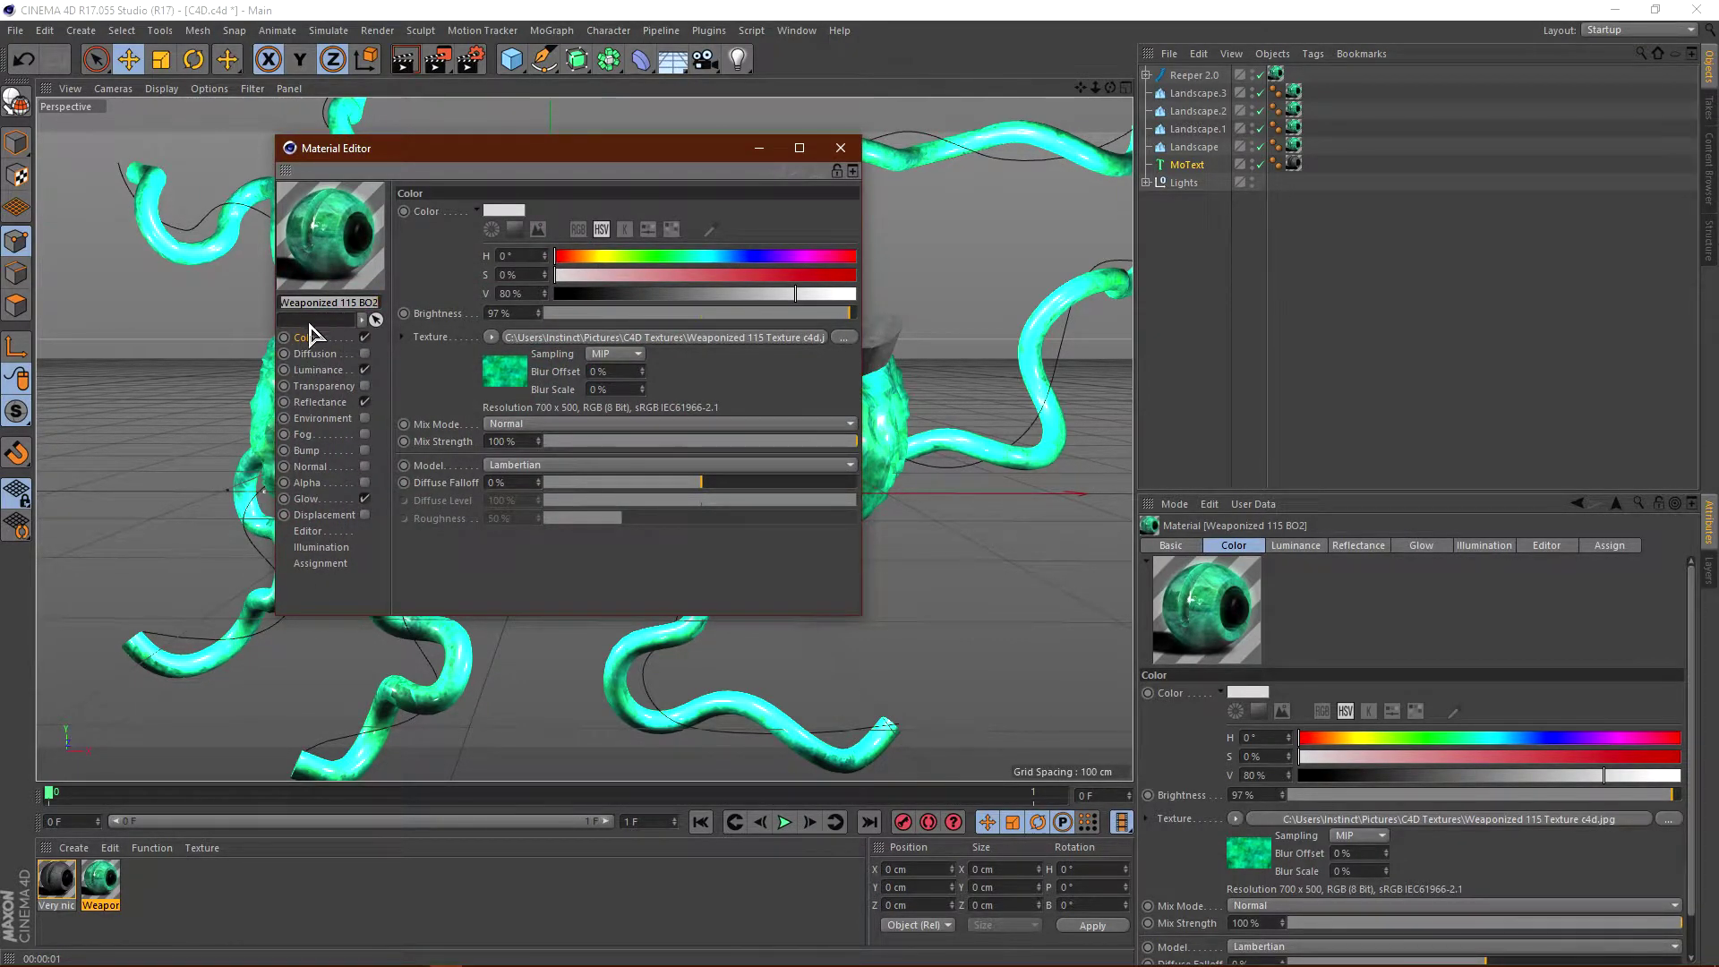
left_click(849, 339)
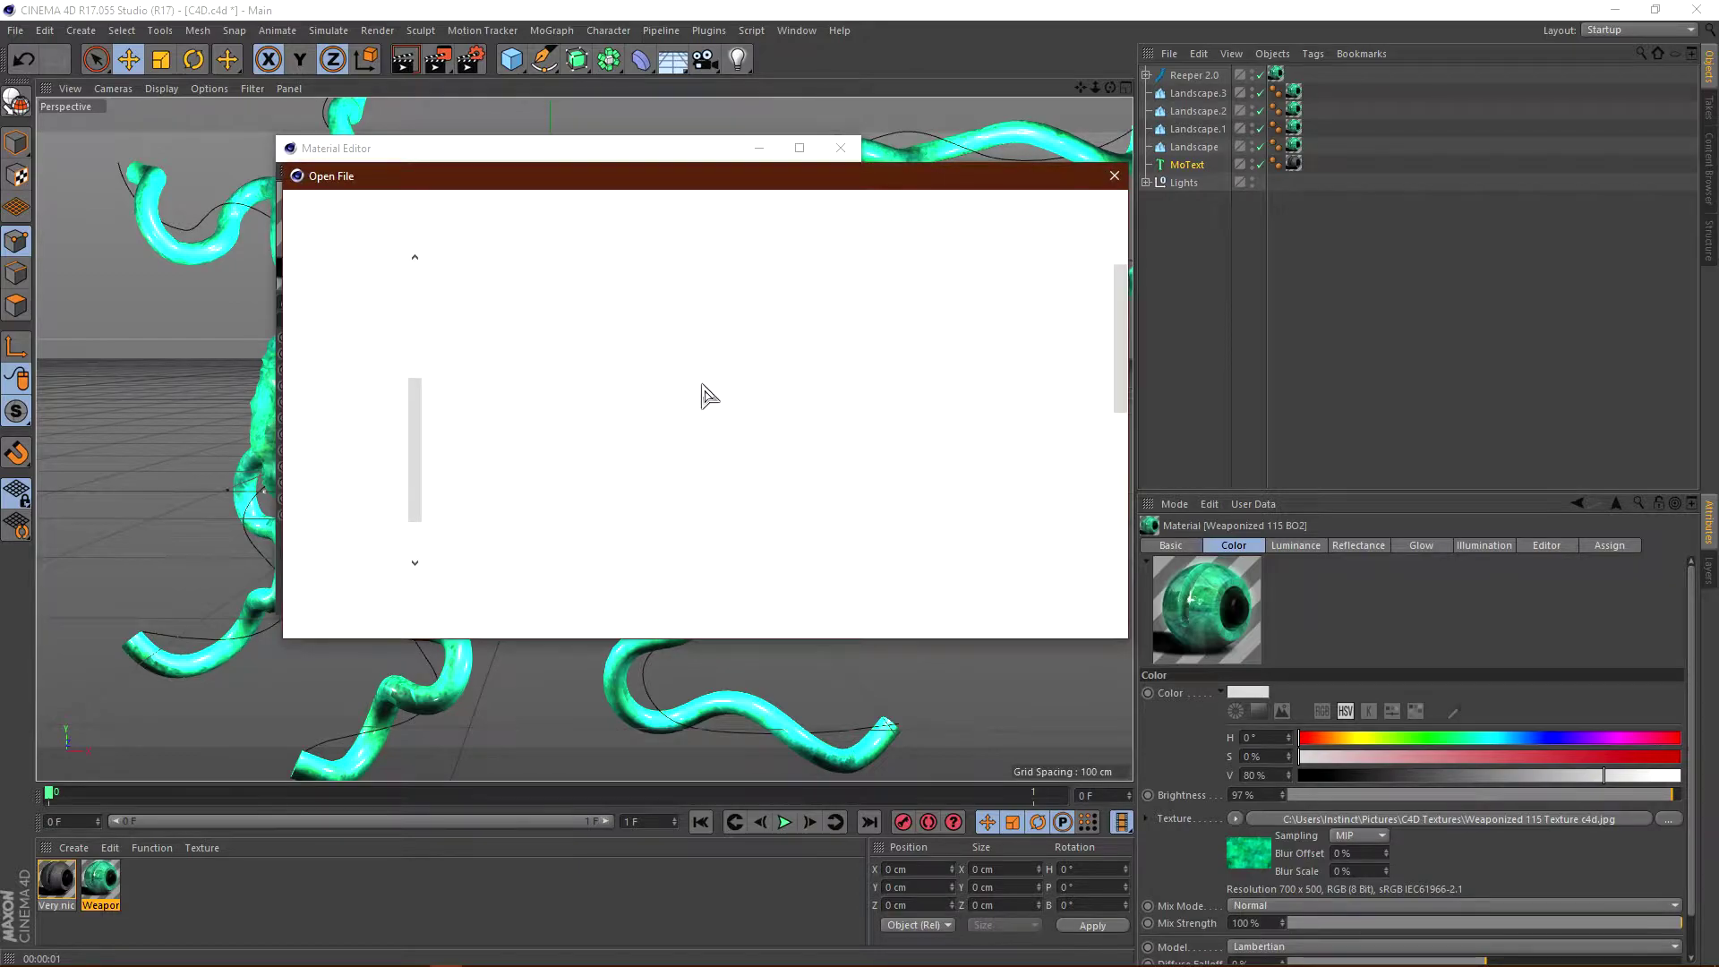
scroll(364, 398, "down", 1)
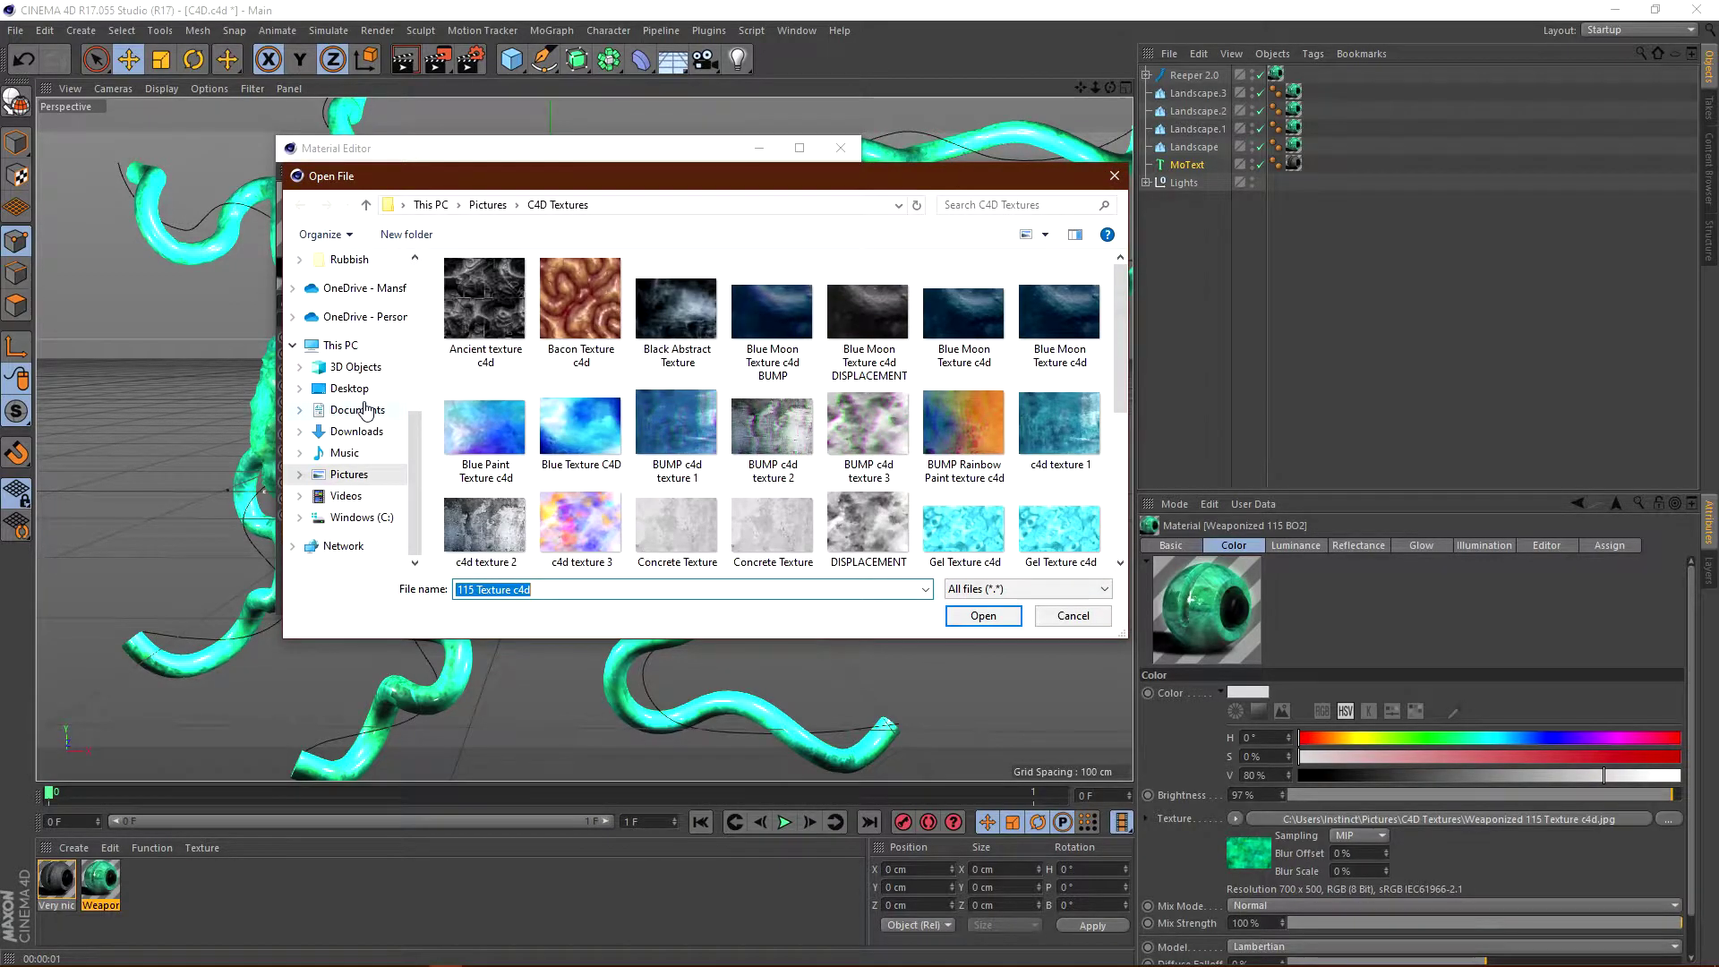
left_click(352, 389)
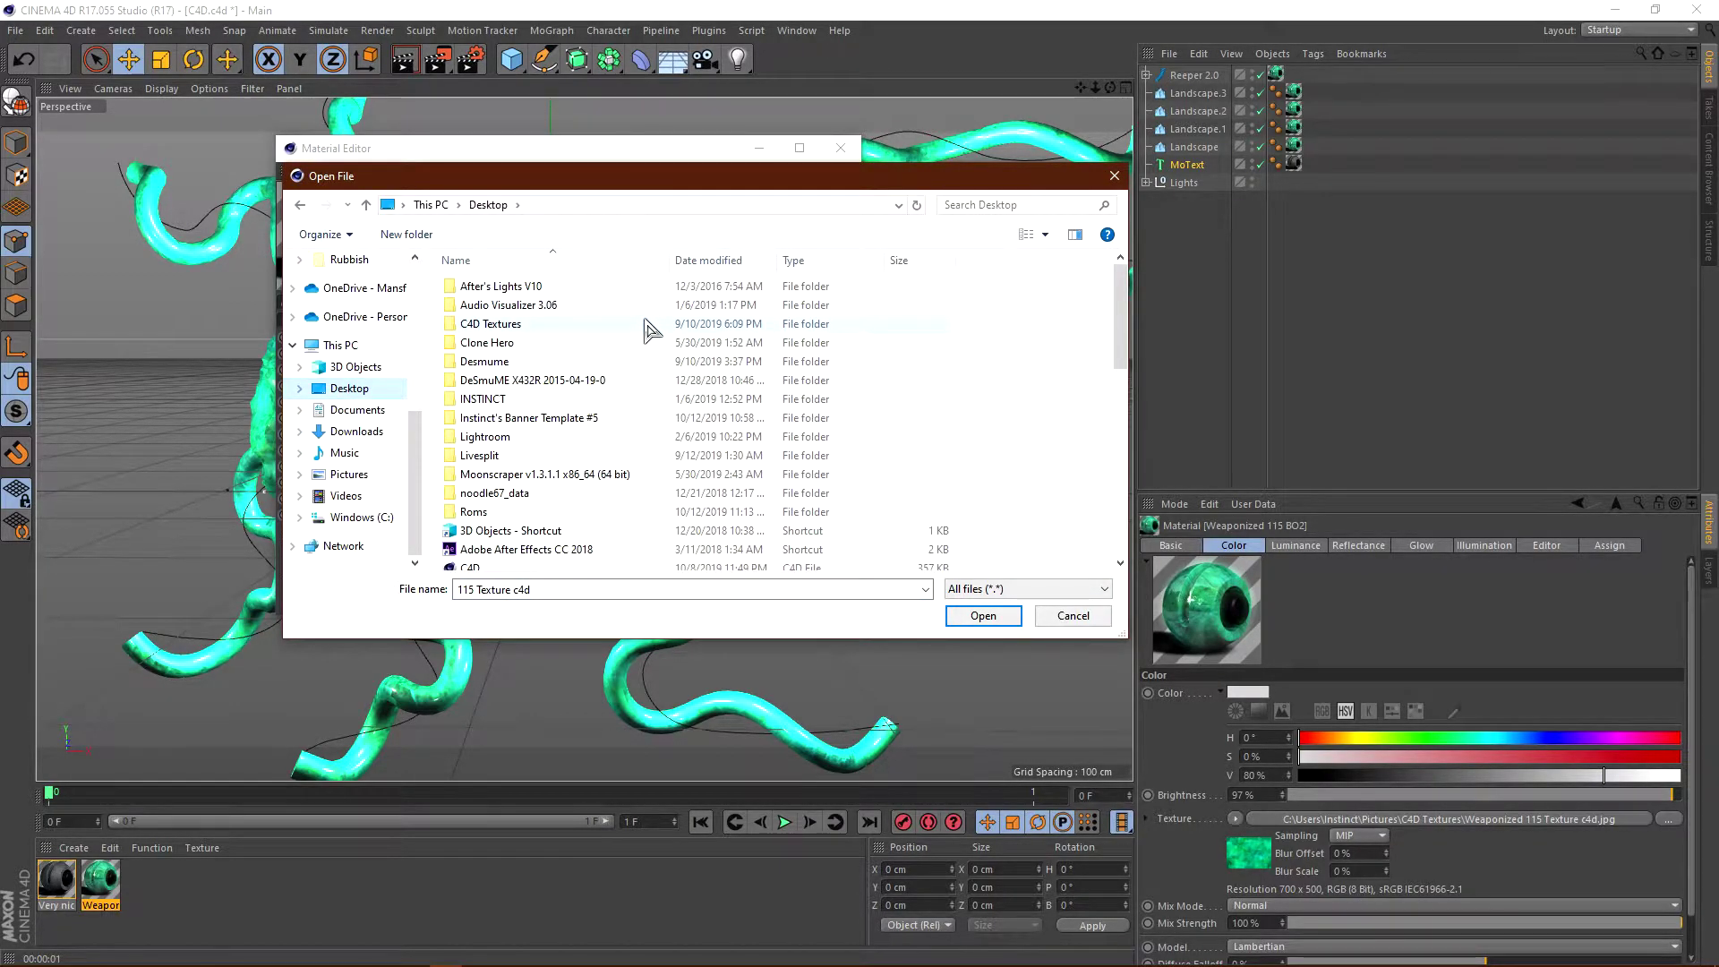
scroll(627, 333, "down", 5)
scroll(618, 338, "up", 4)
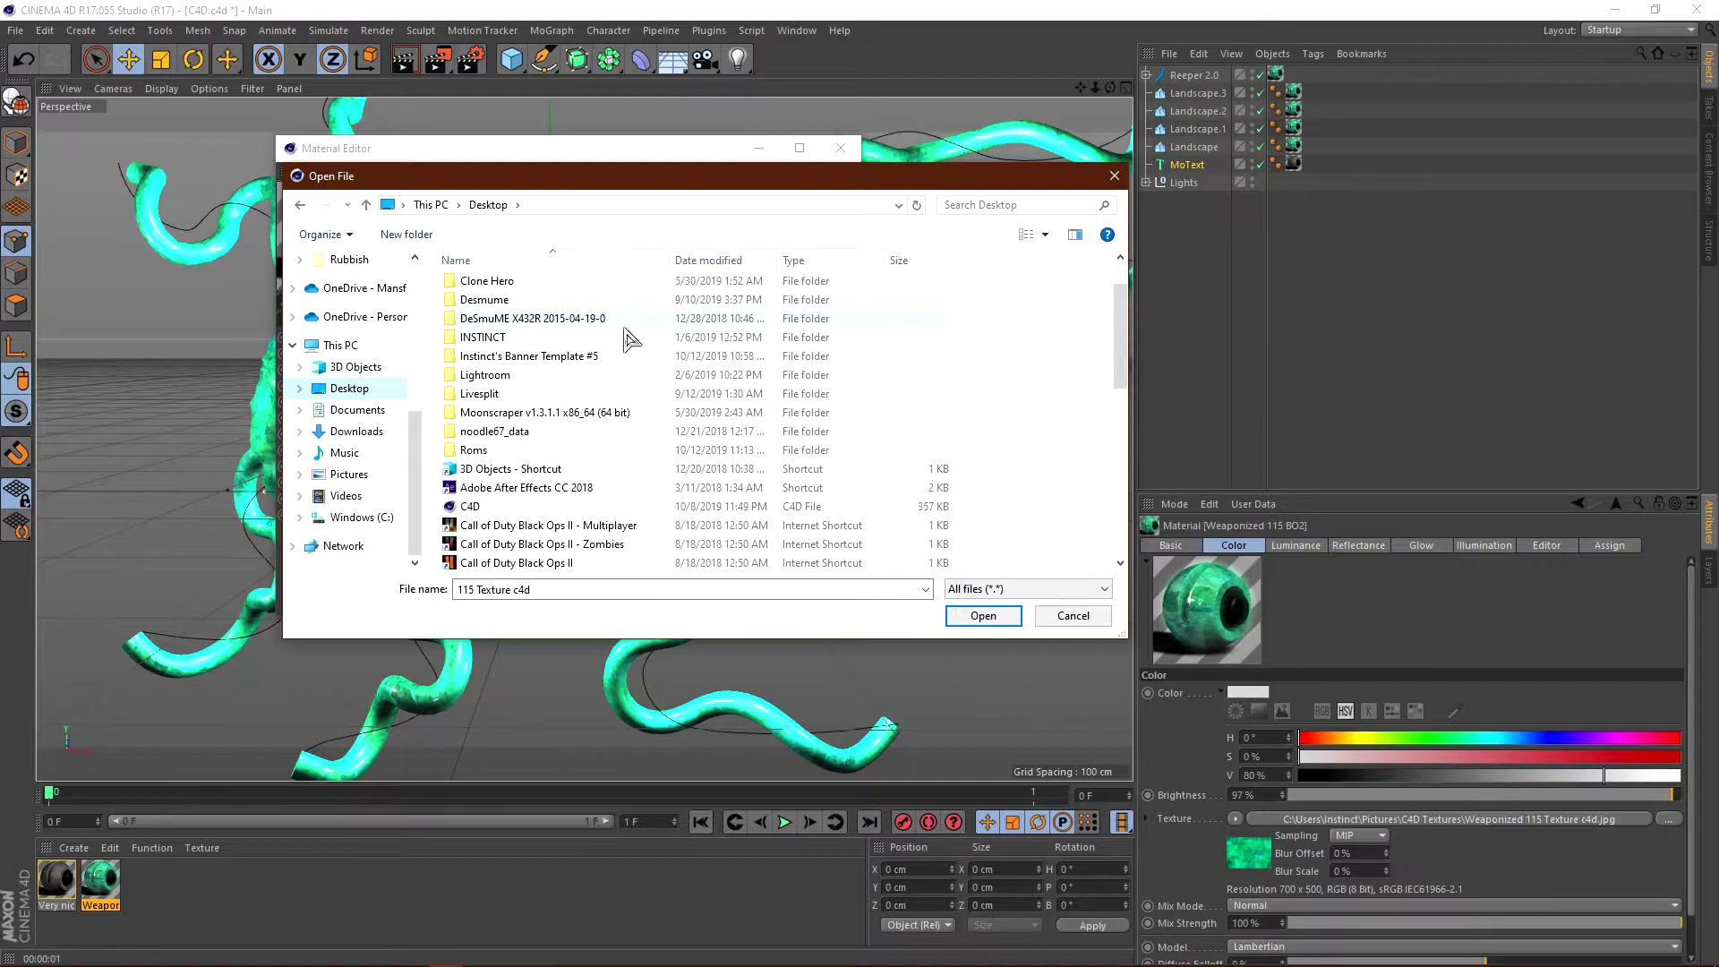
double_click(567, 357)
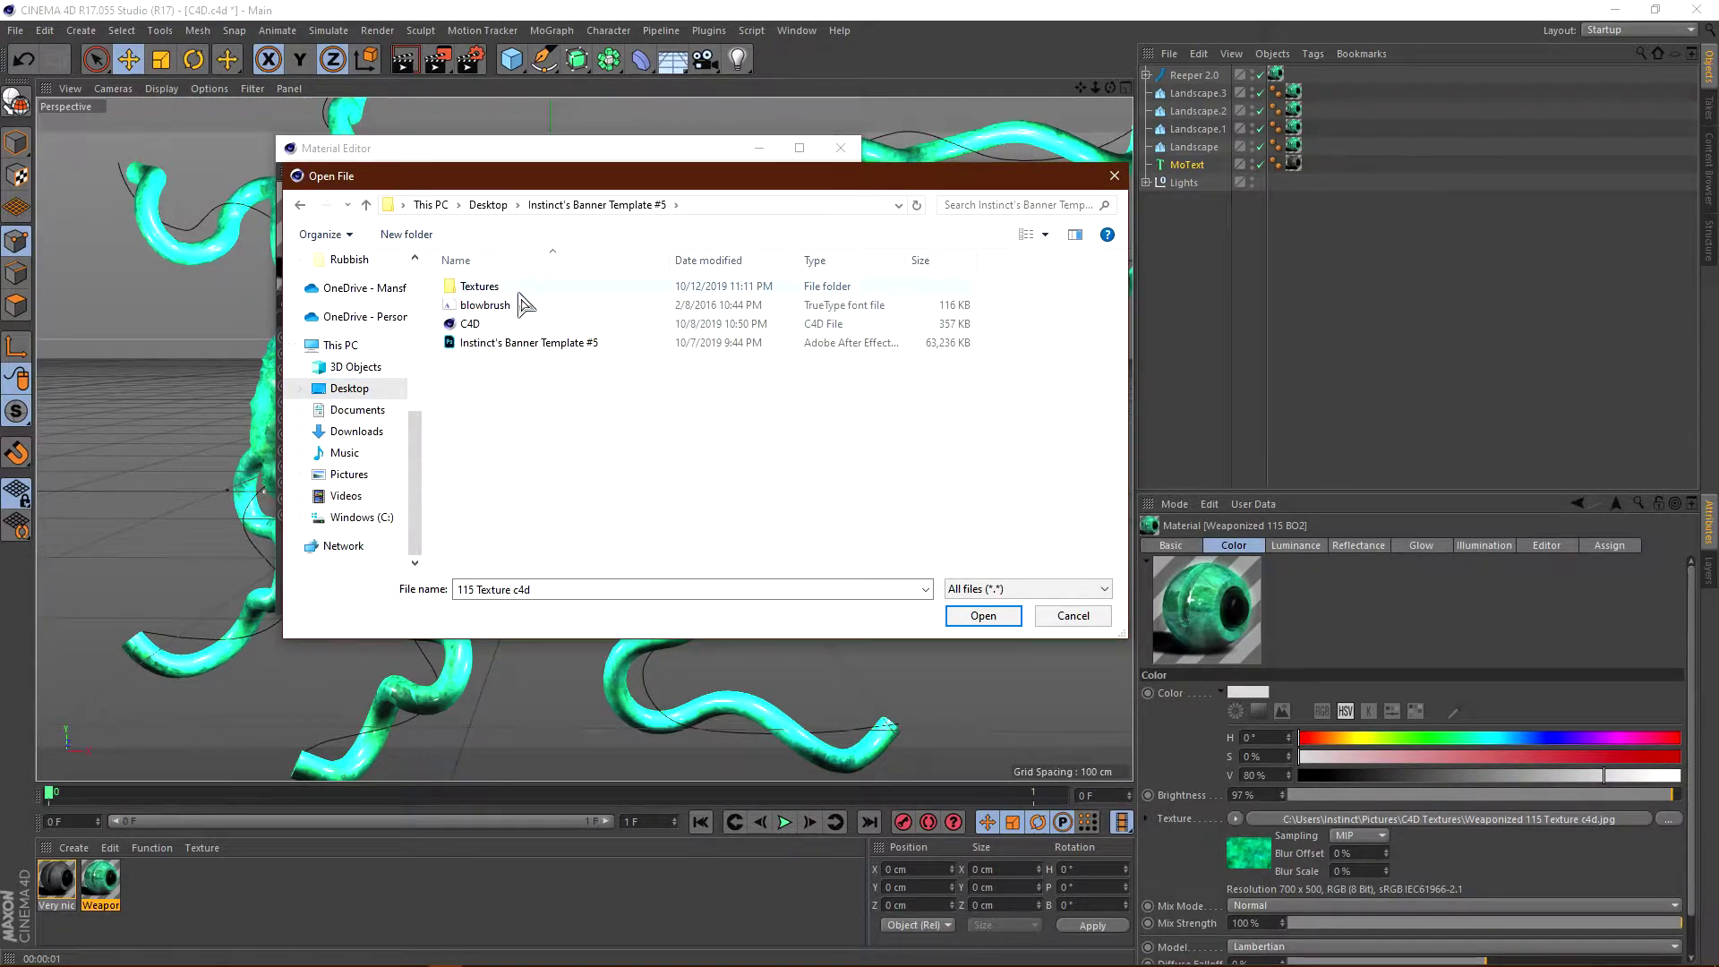
double_click(488, 288)
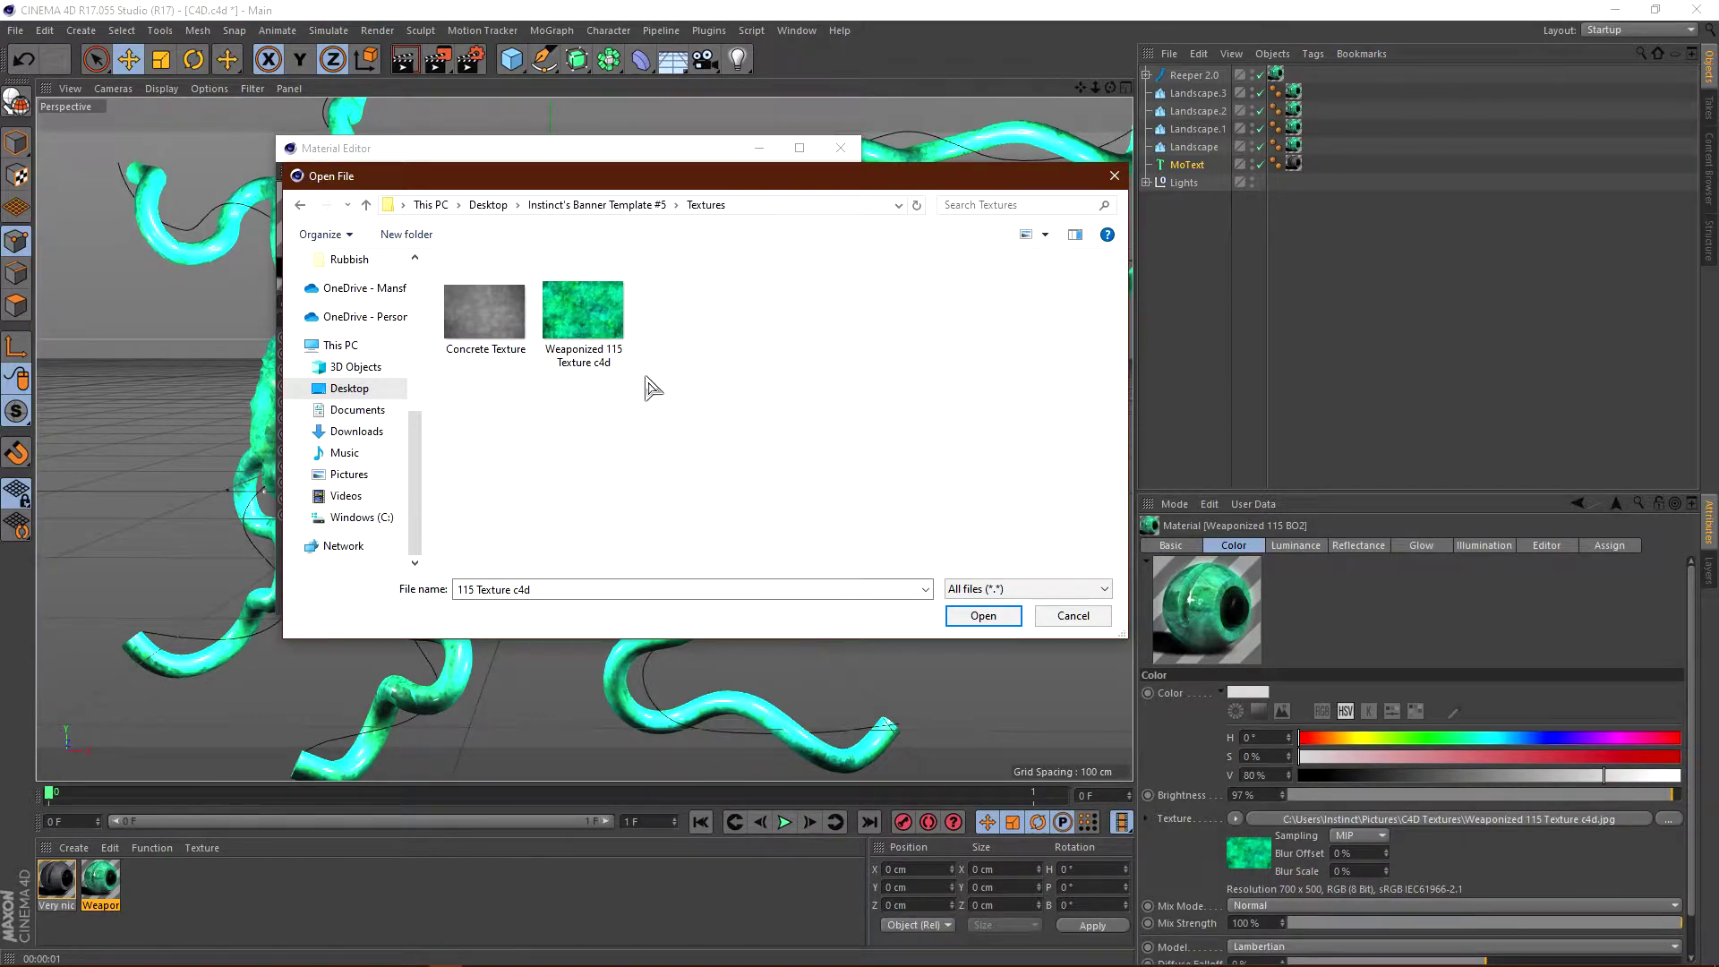
left_click(1091, 618)
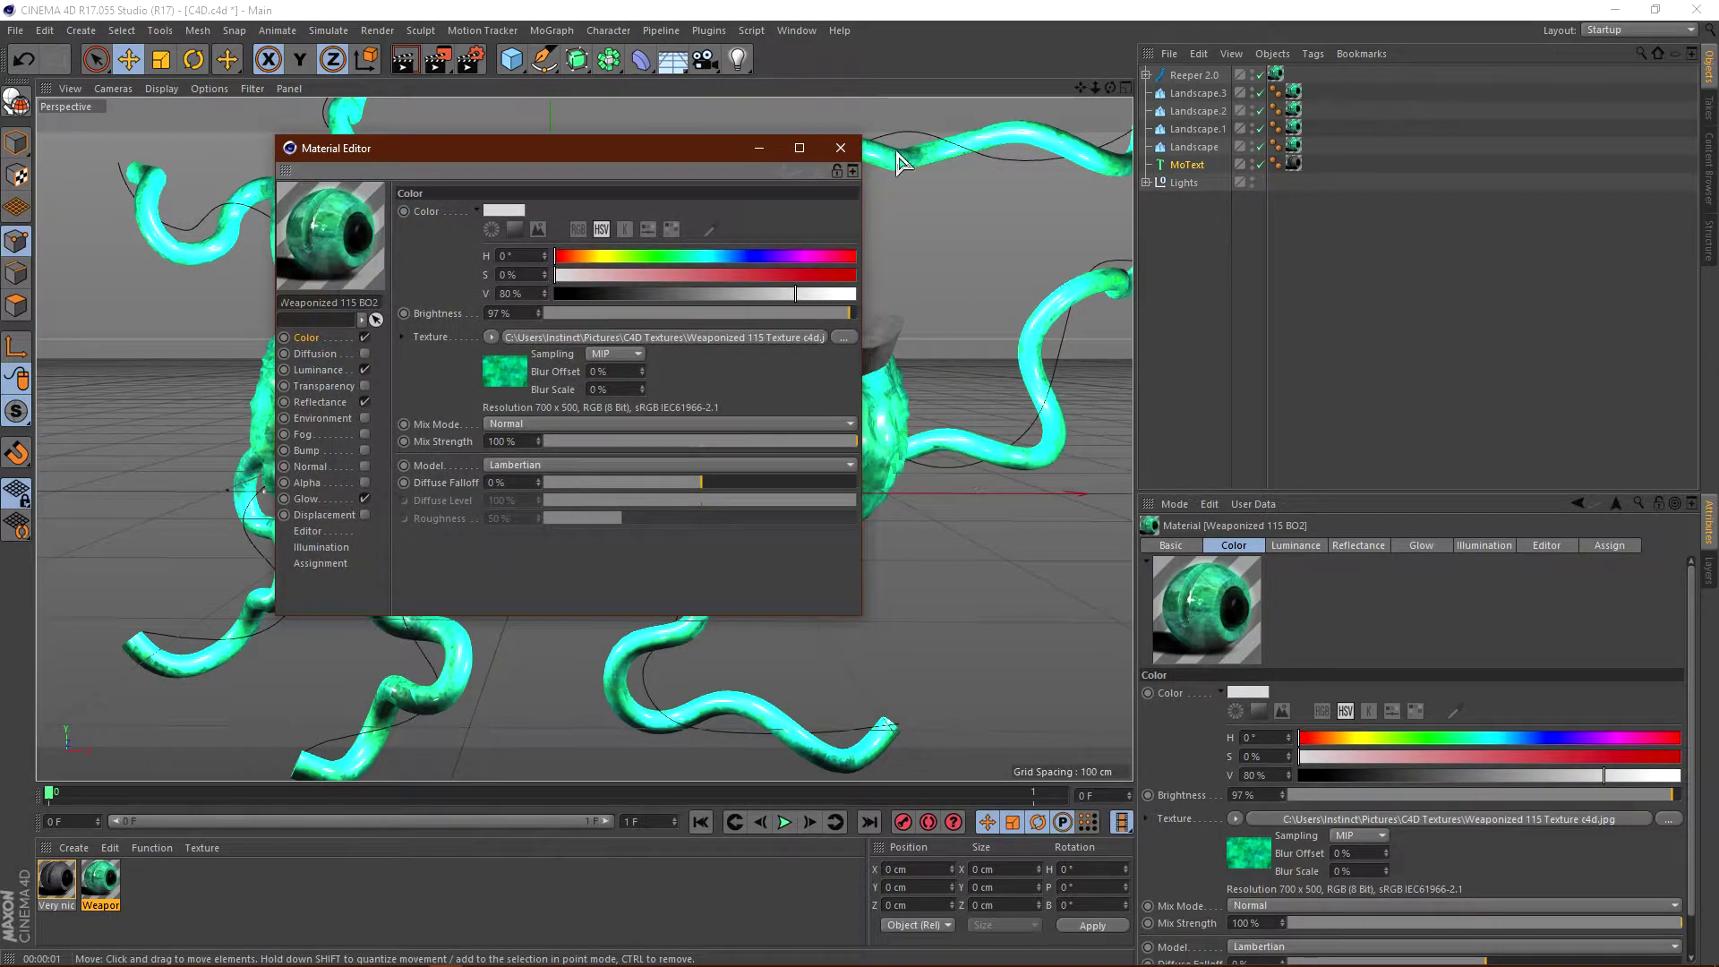
left_click(841, 147)
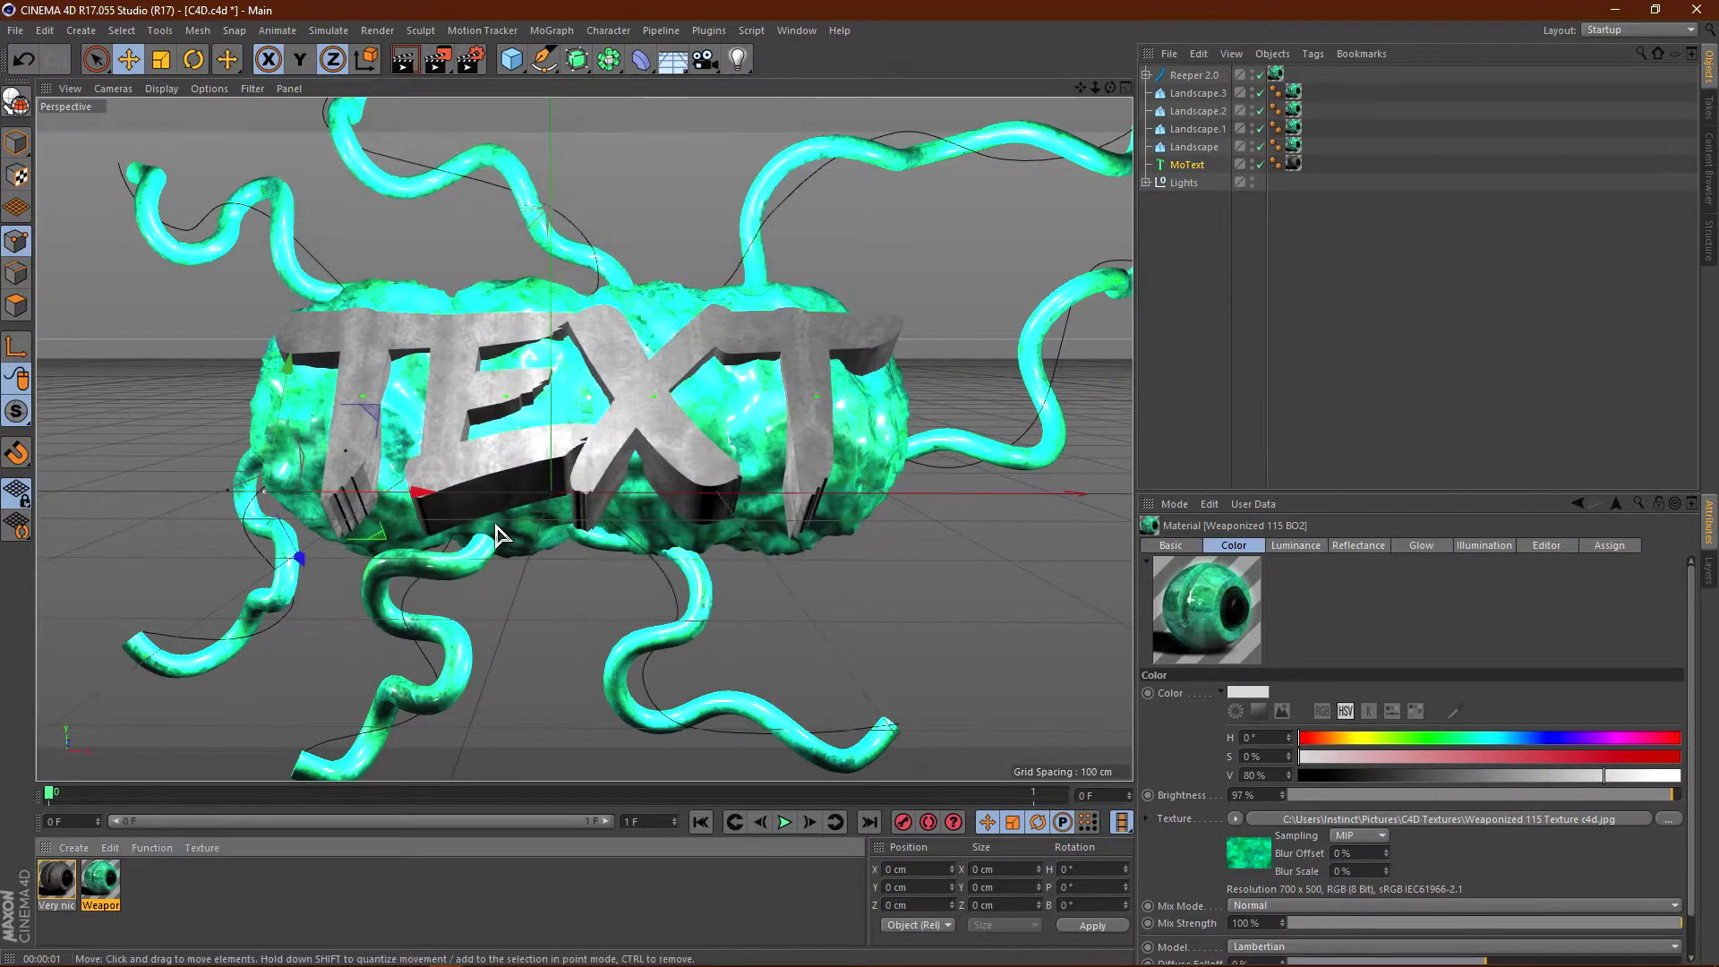
Locate the Very nice concrete material's color texture in the desktop template's Textures folder, without loading it.
left_click(57, 884)
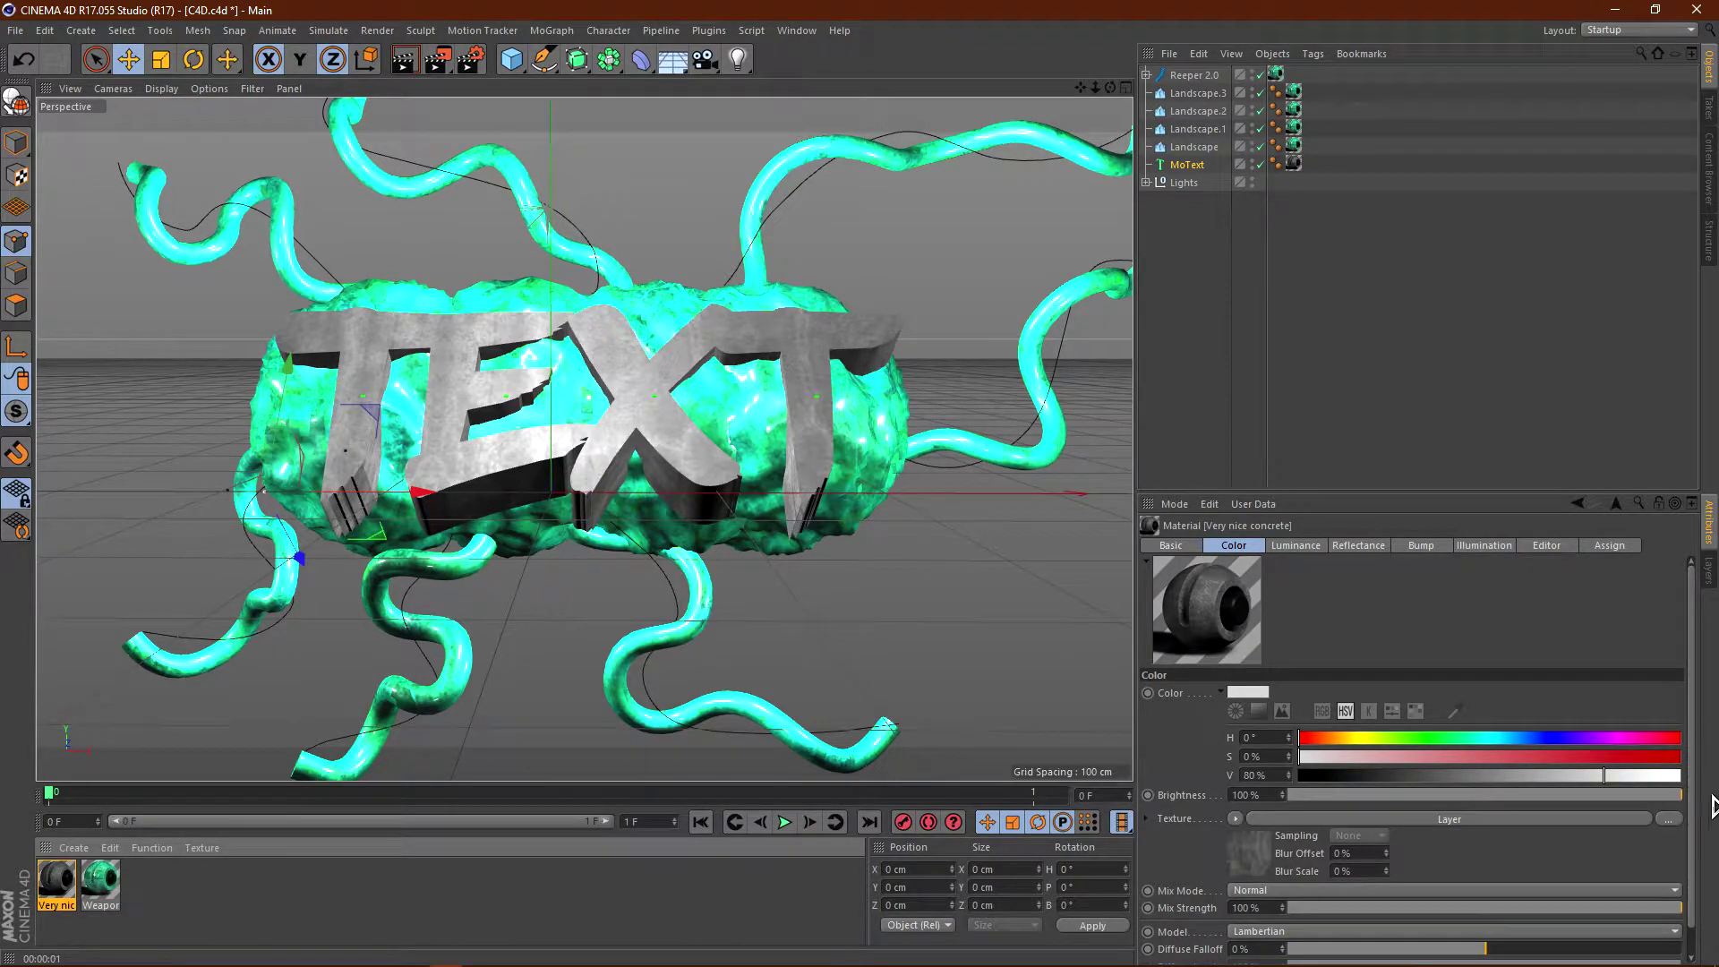
left_click(1668, 820)
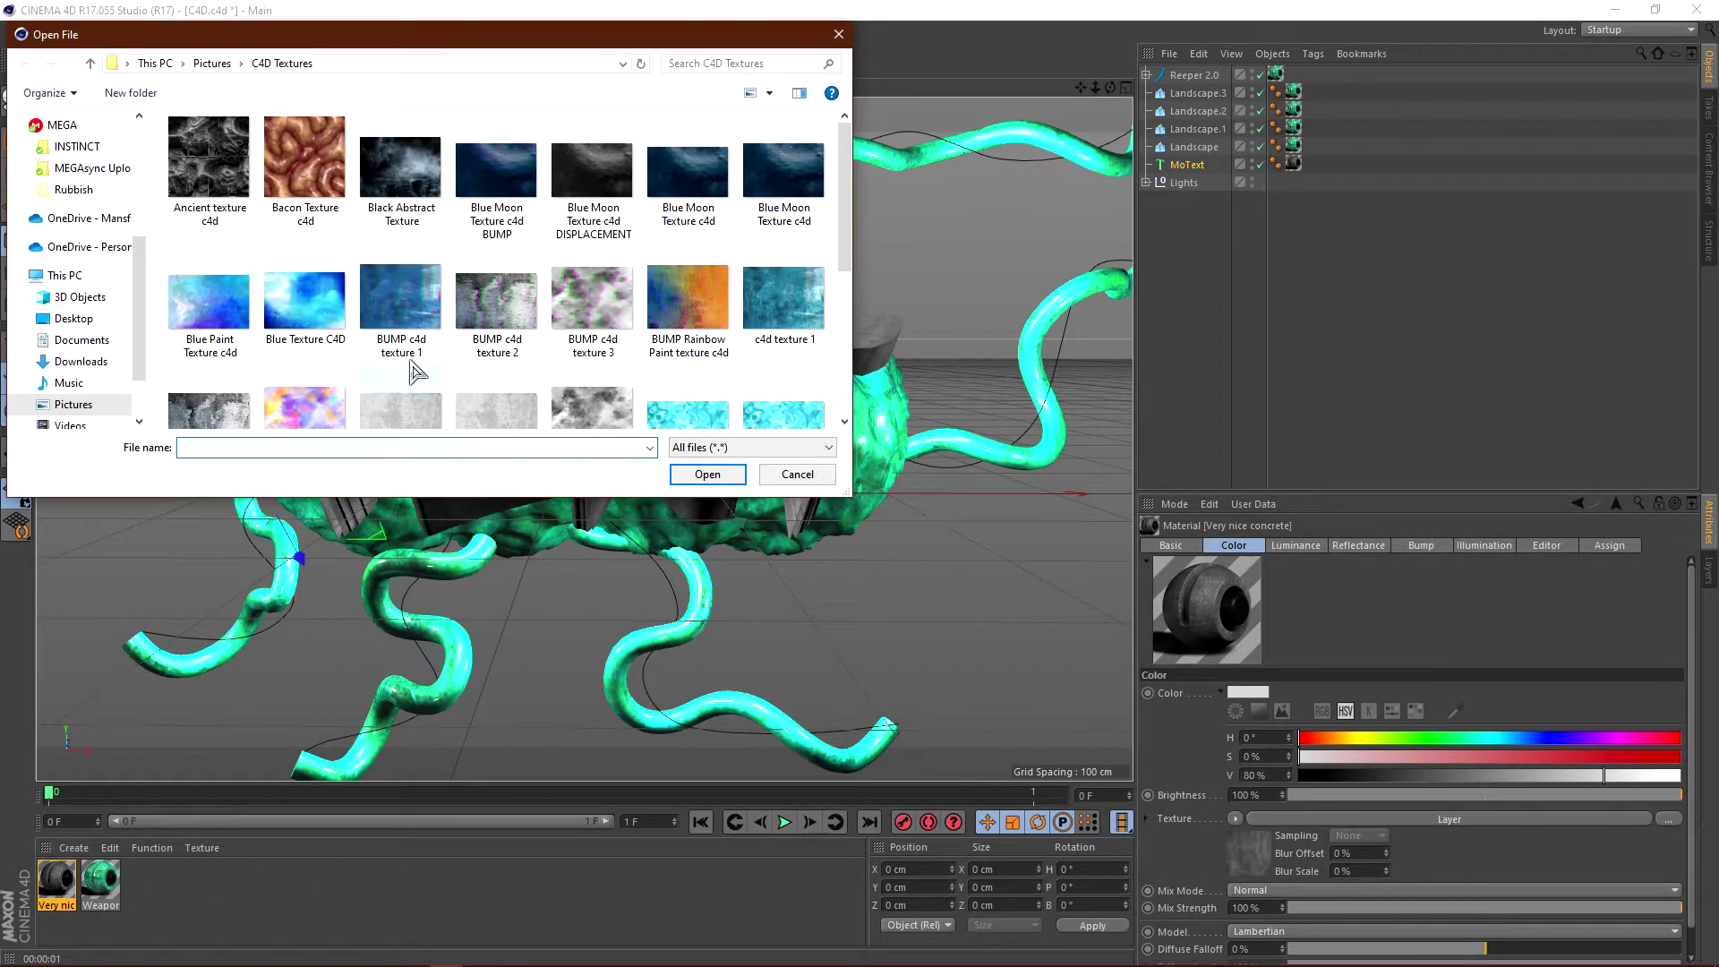
left_click(90, 320)
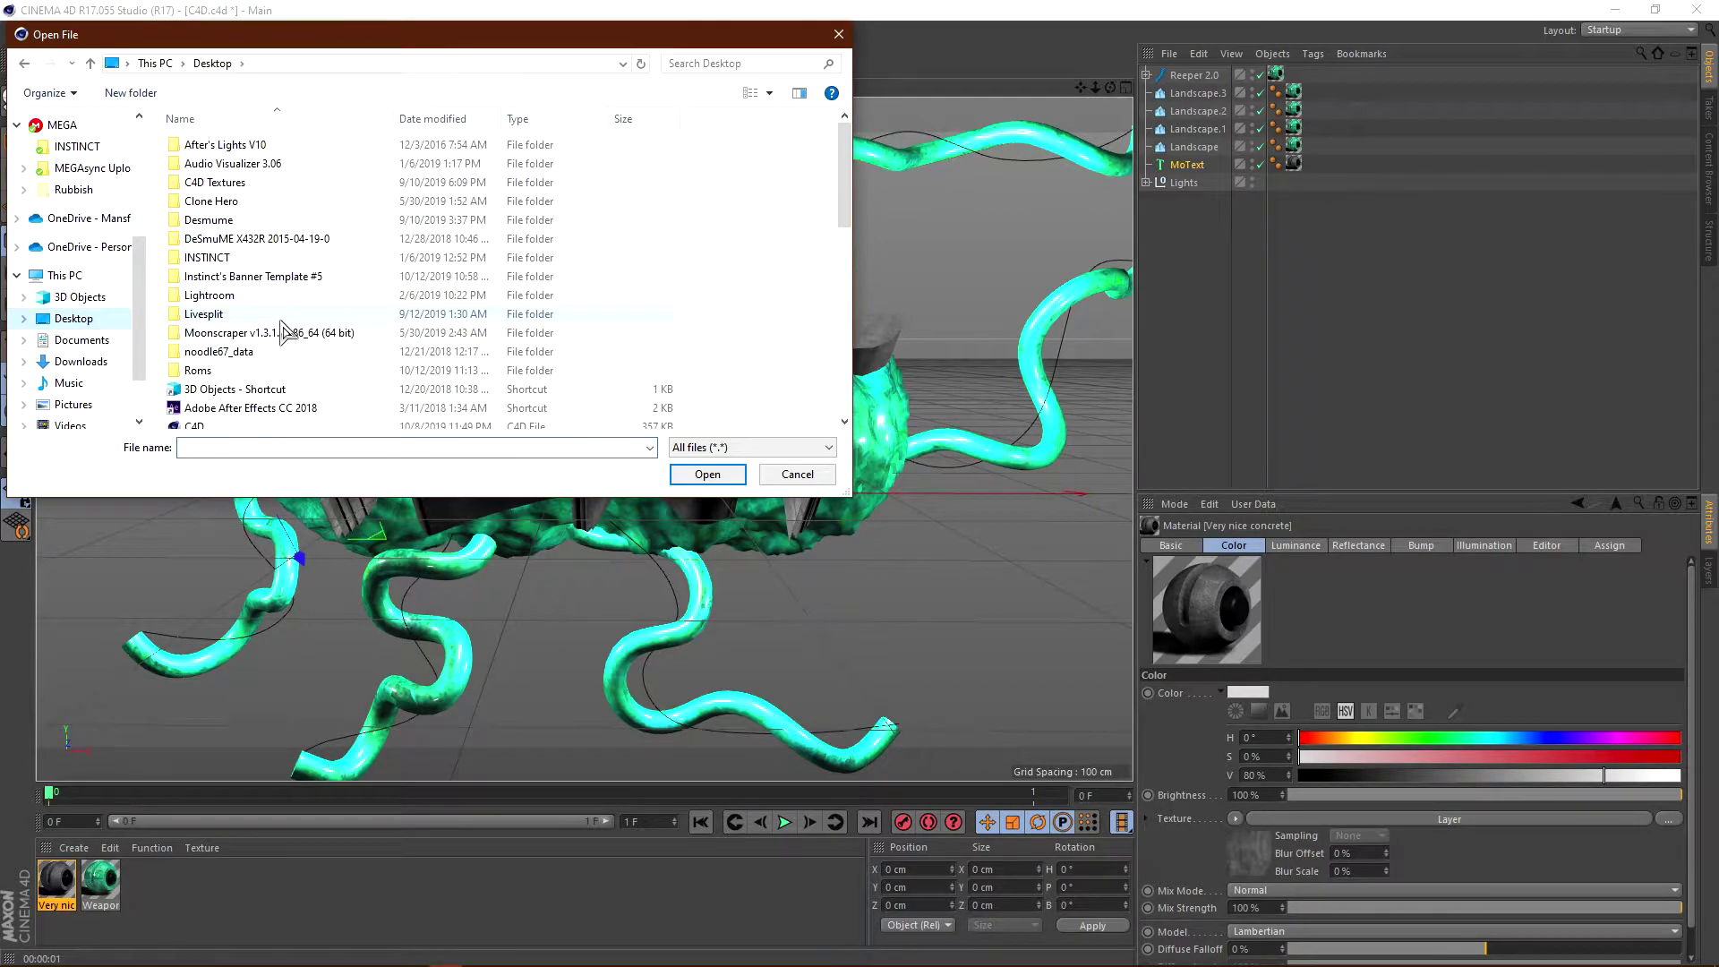
double_click(403, 278)
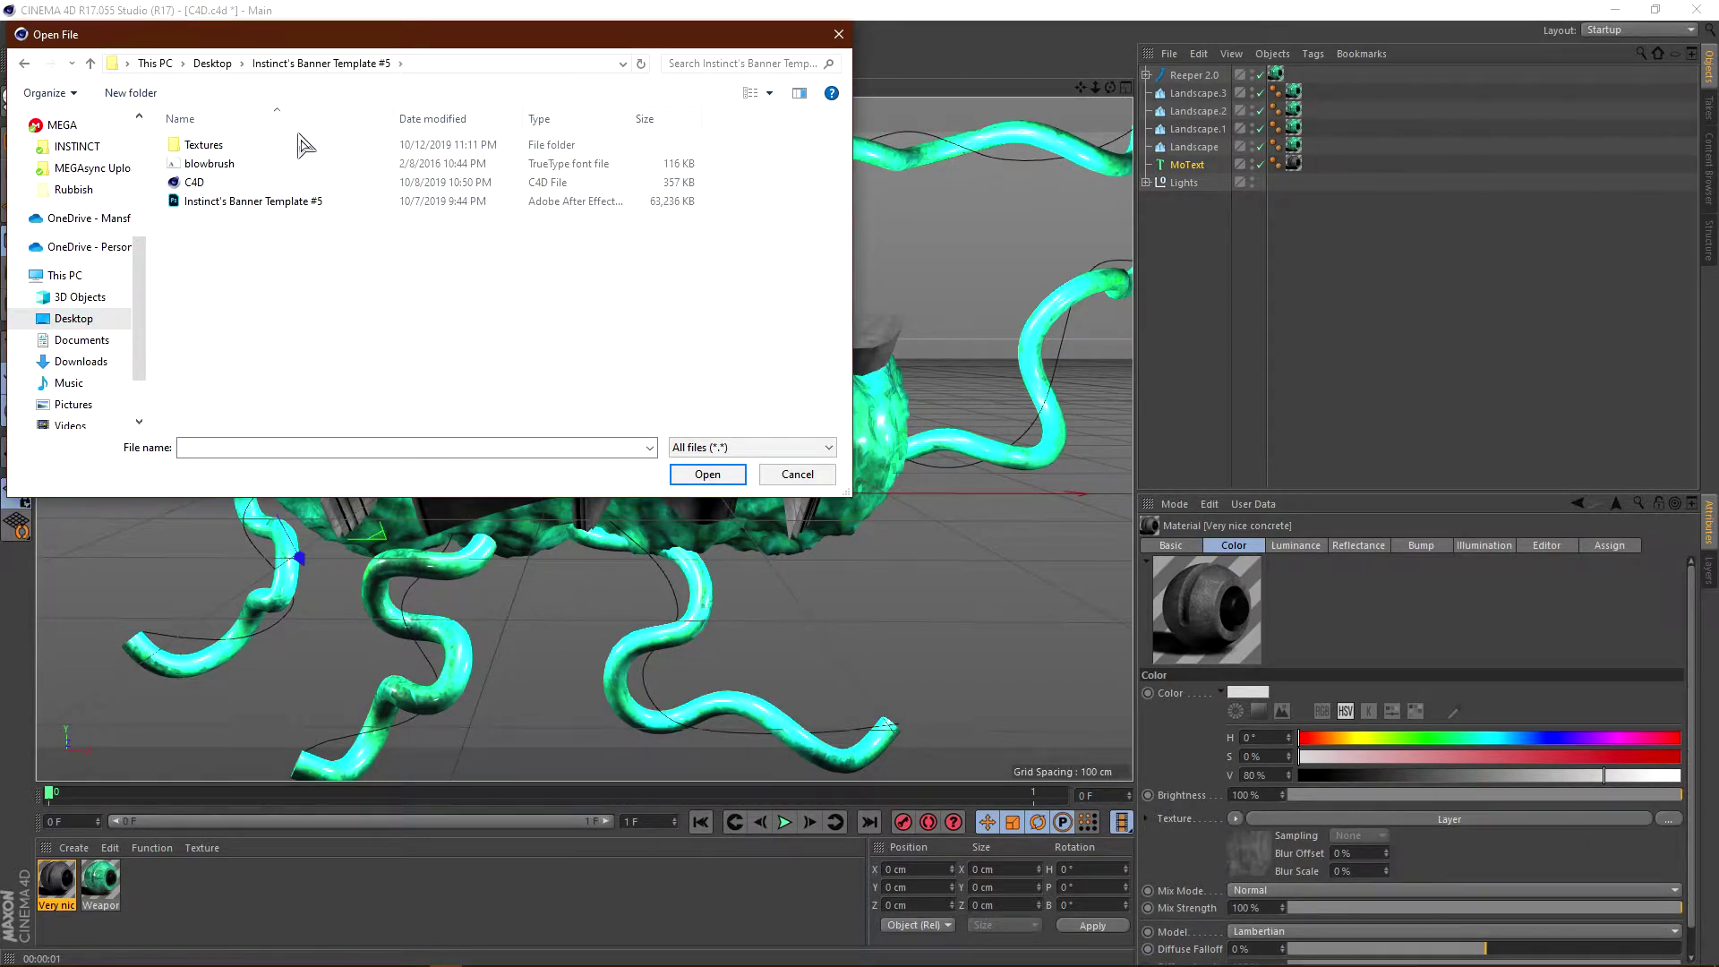
double_click(199, 146)
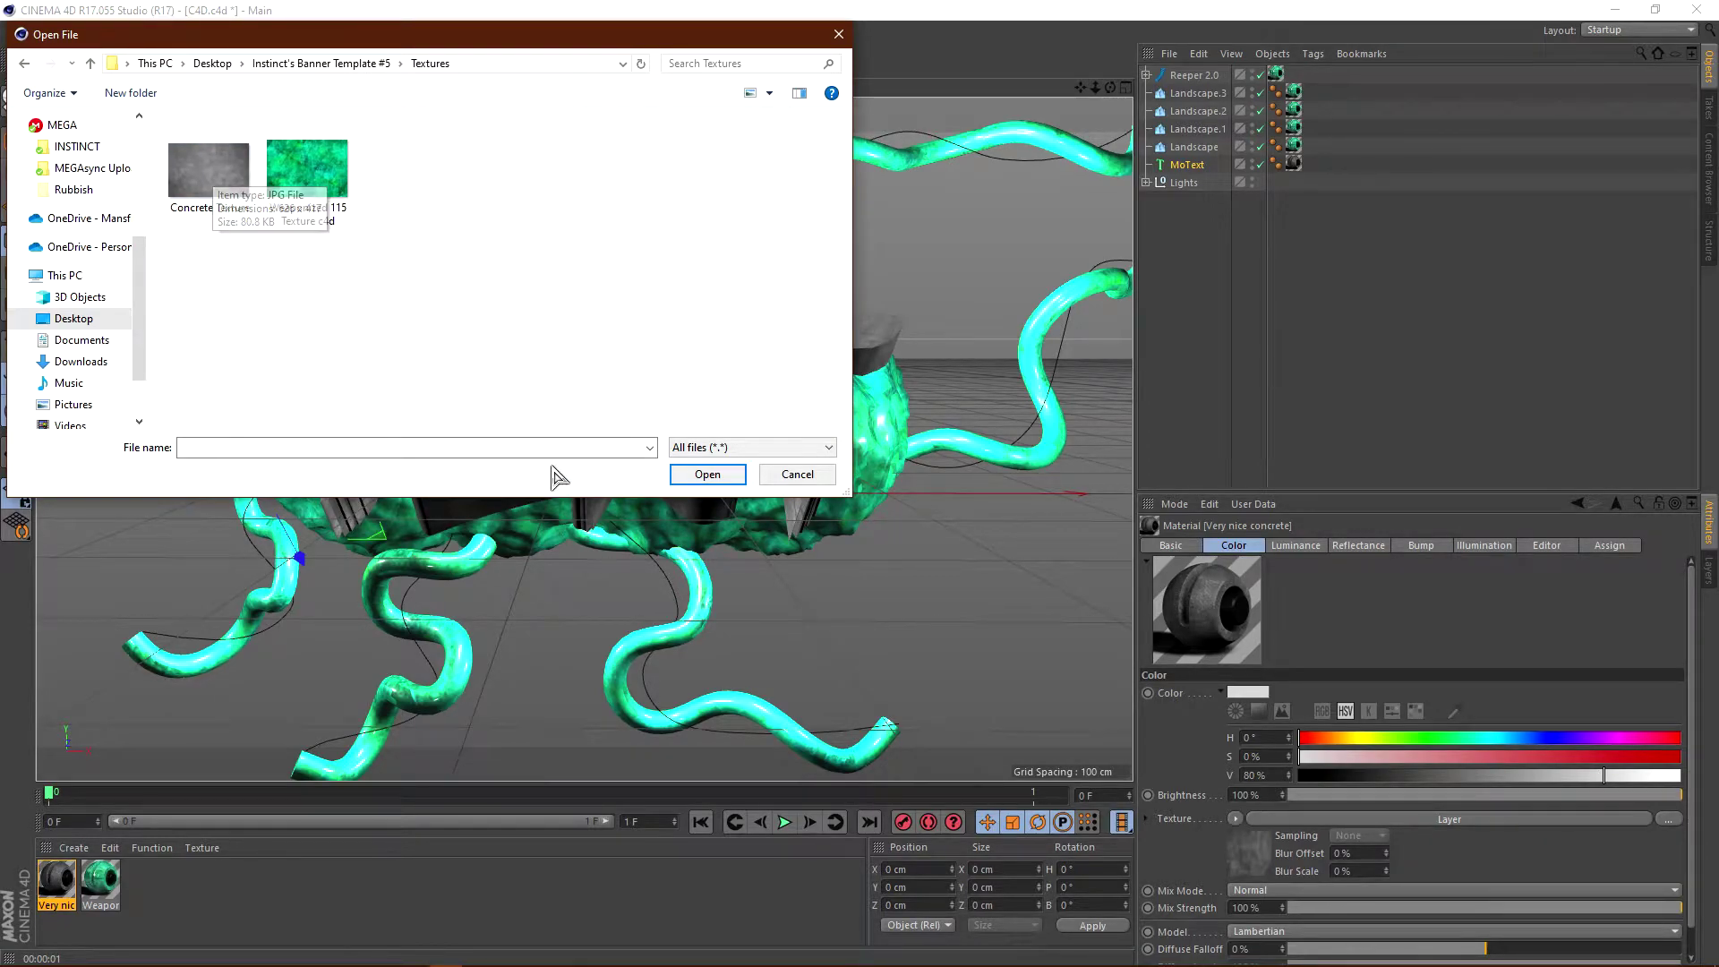
left_click(796, 477)
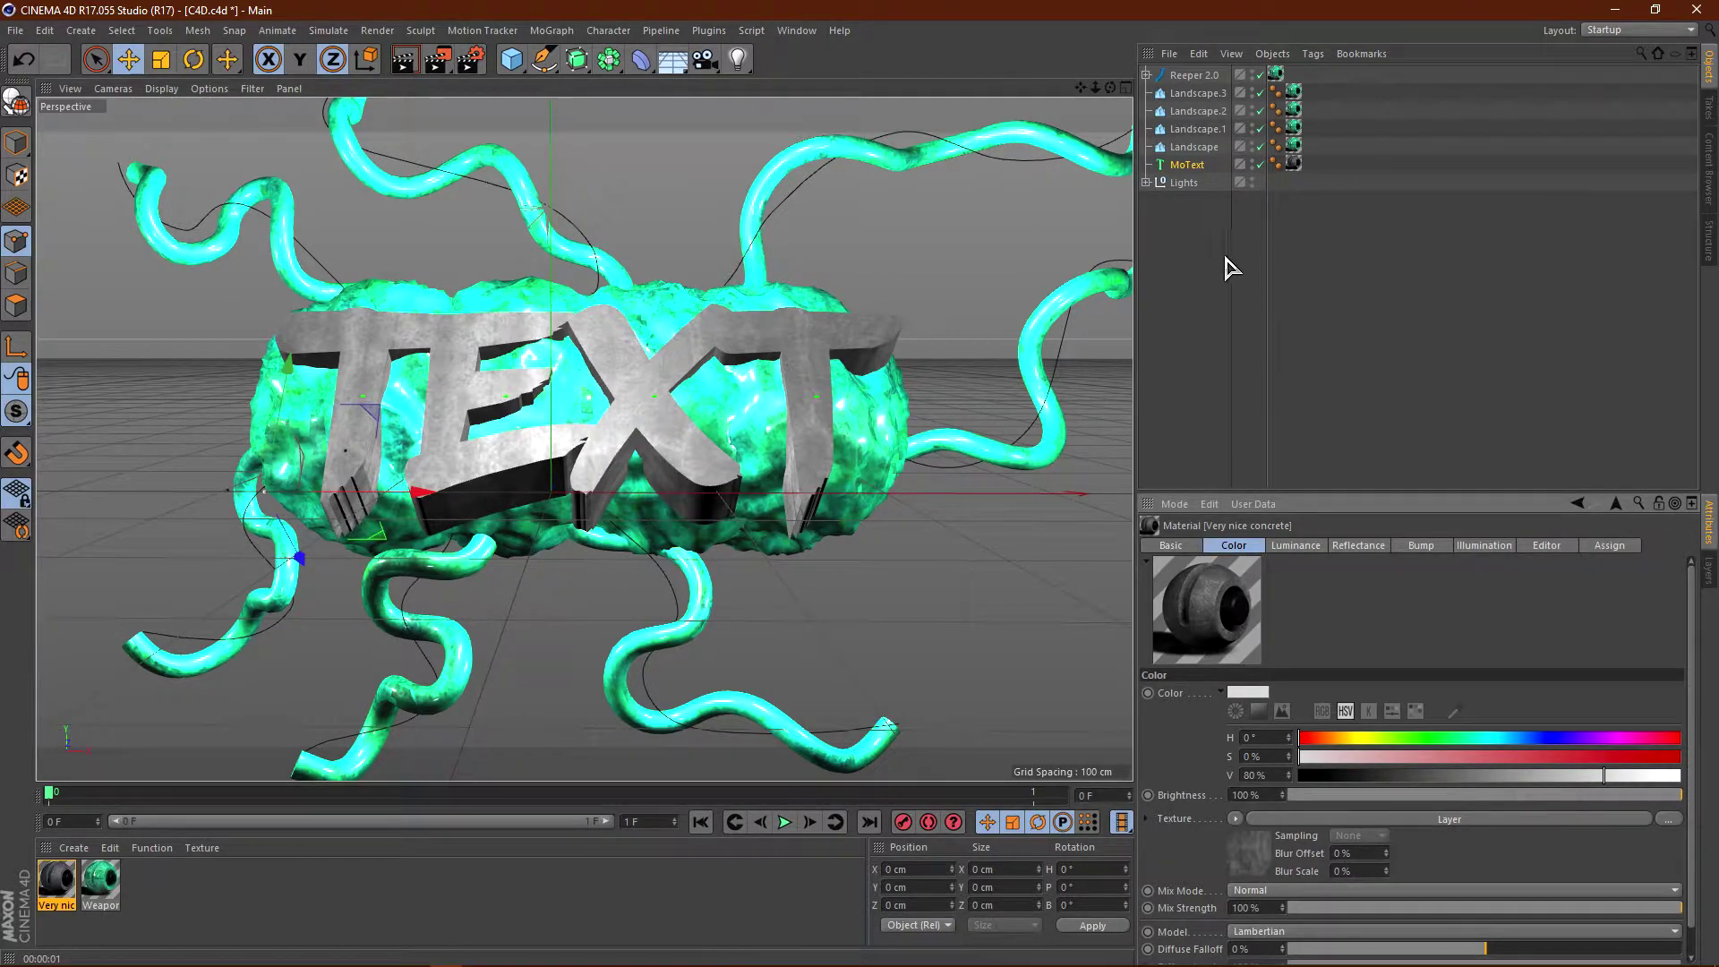
Set the MoText object's text to NAME and shift it left along the X axis to center it over the green shape.
left_click(1189, 165)
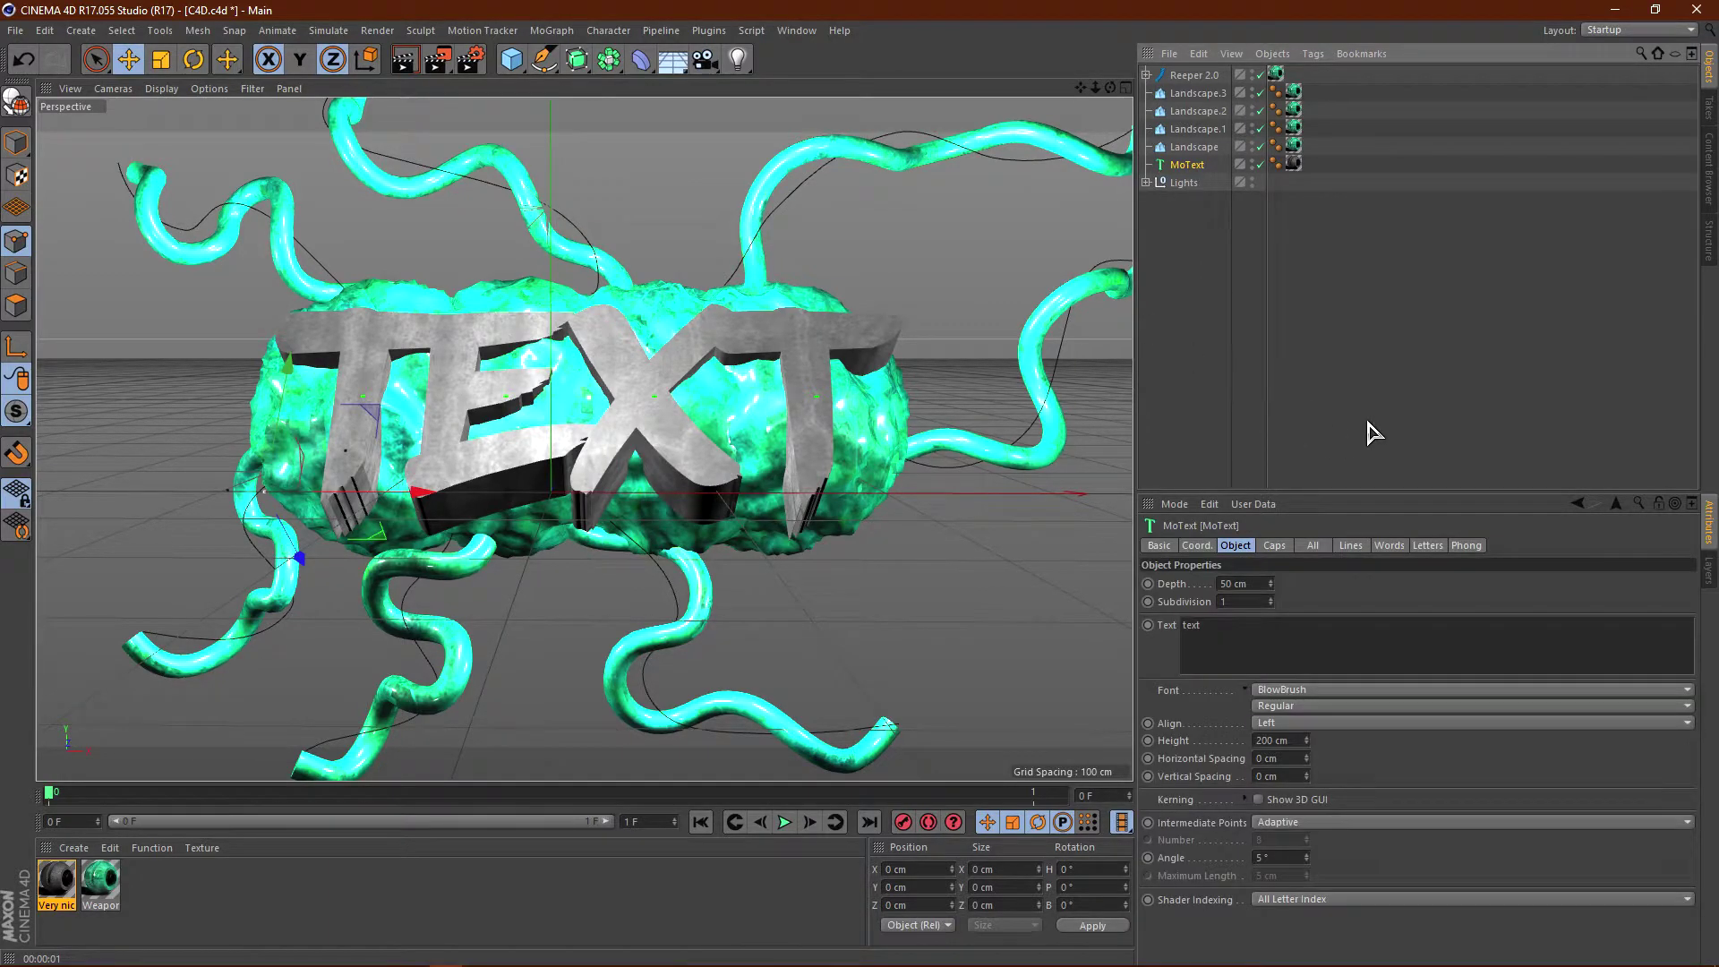
double_click(1232, 621)
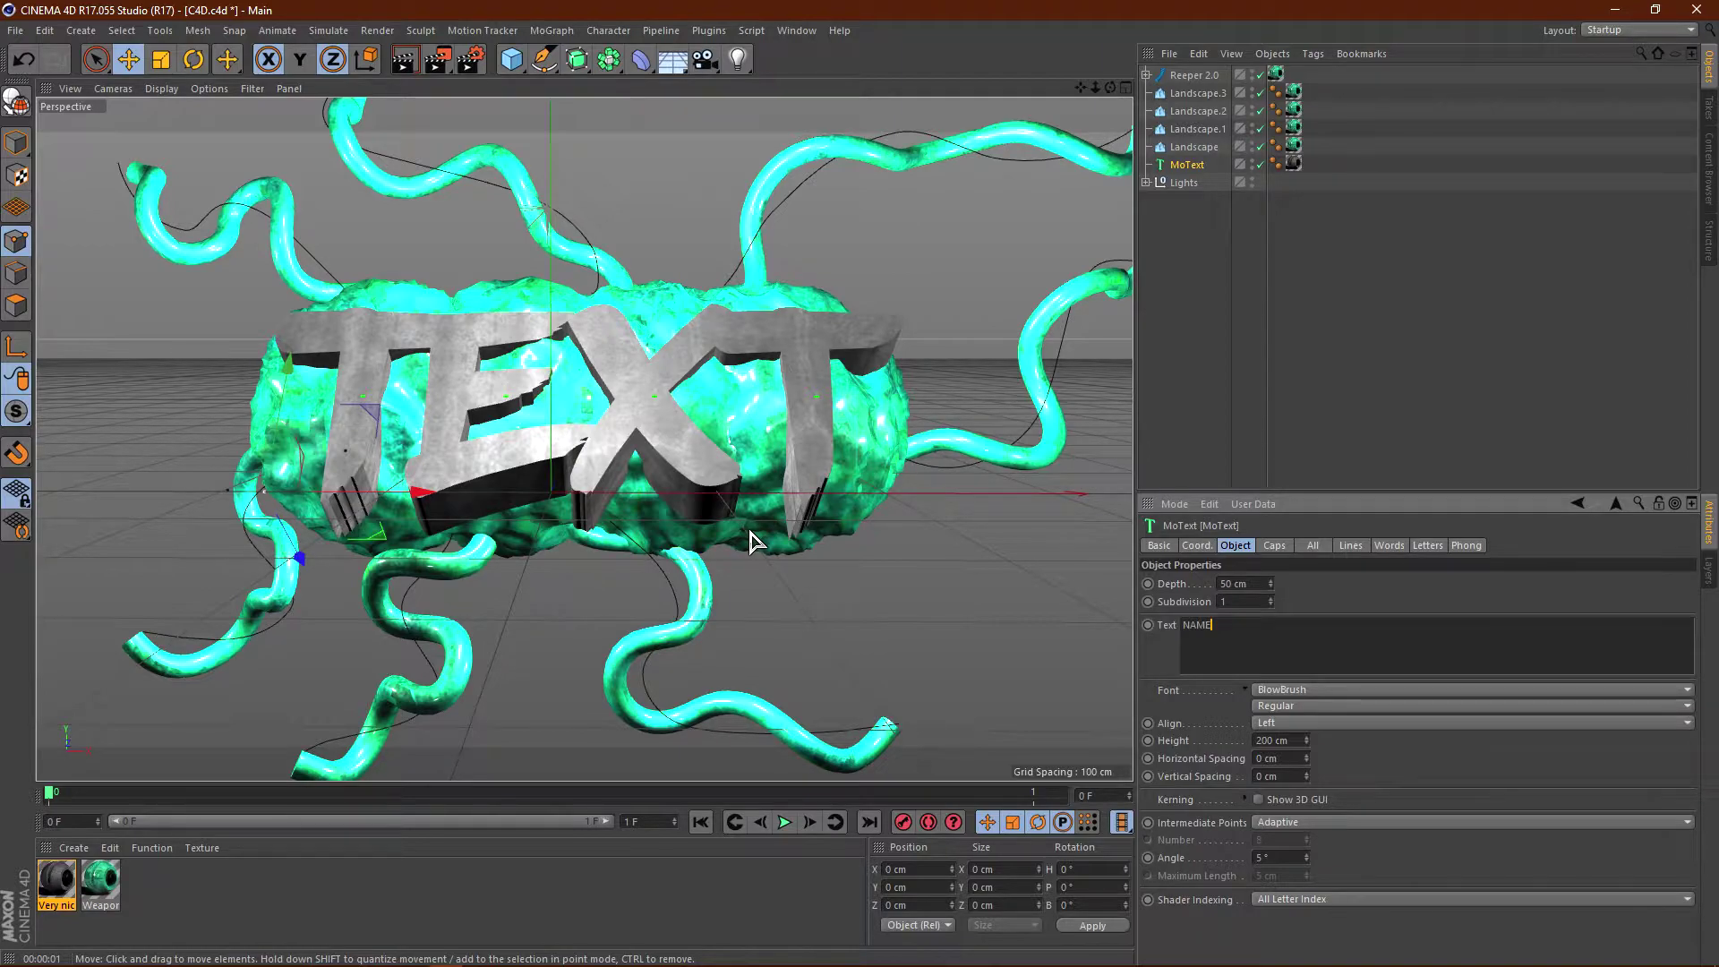
left_click(1373, 599)
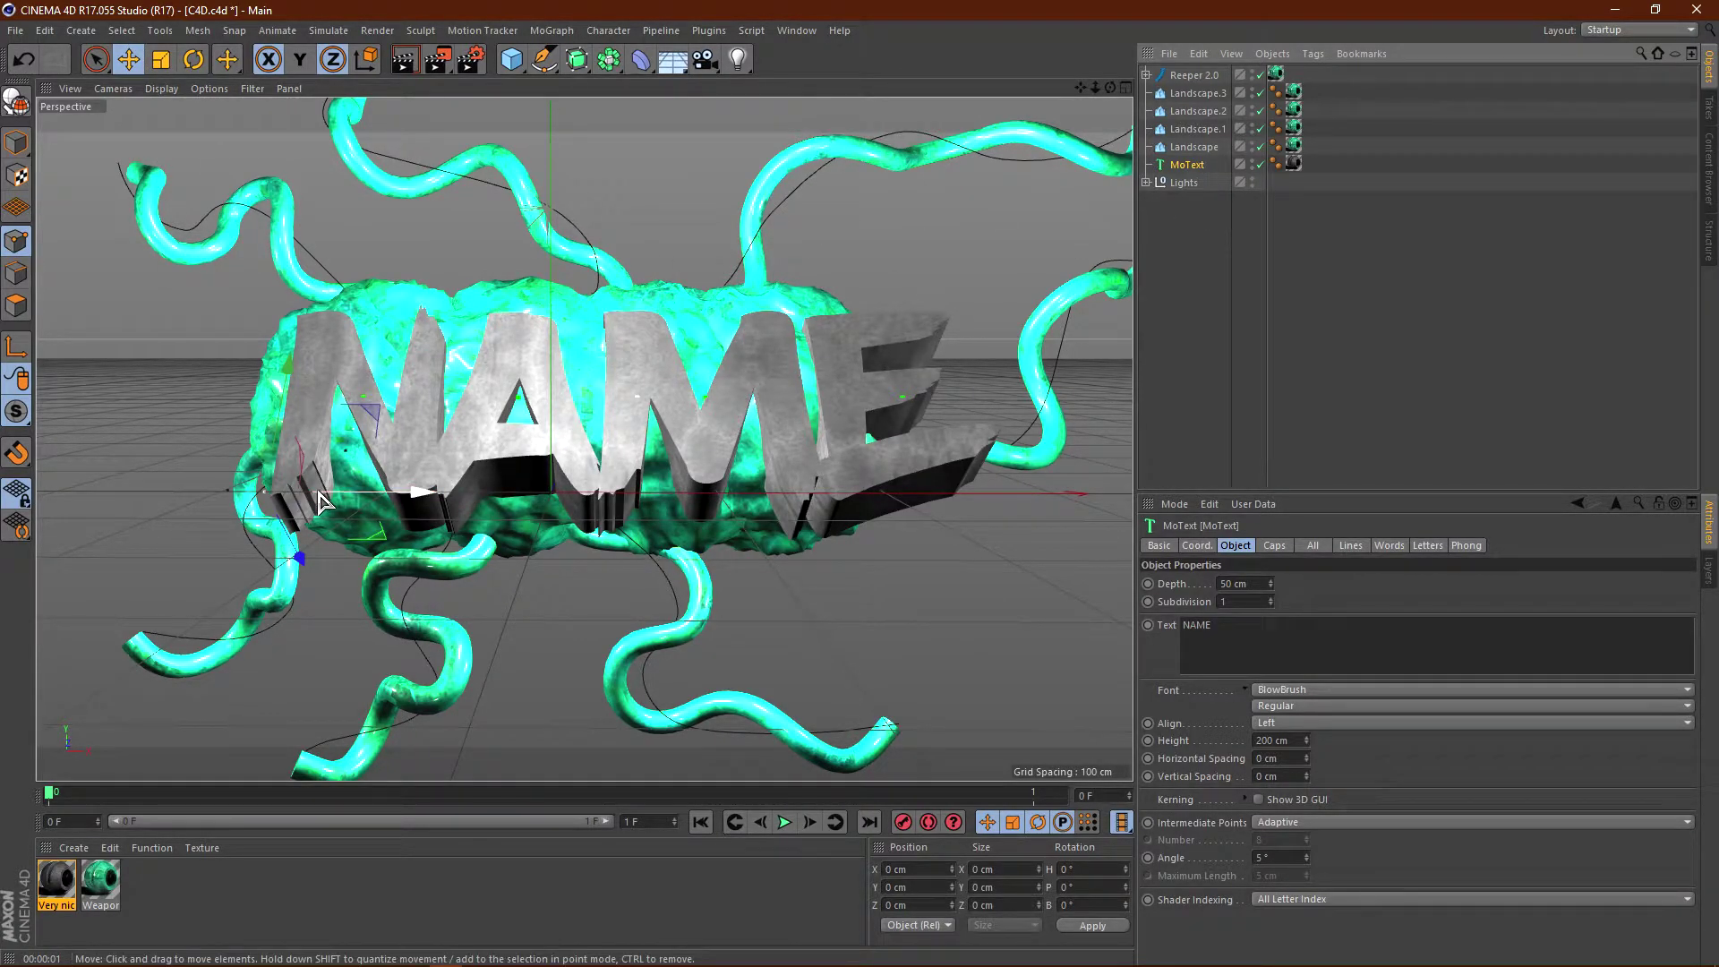
left_click_drag(445, 497, 378, 483)
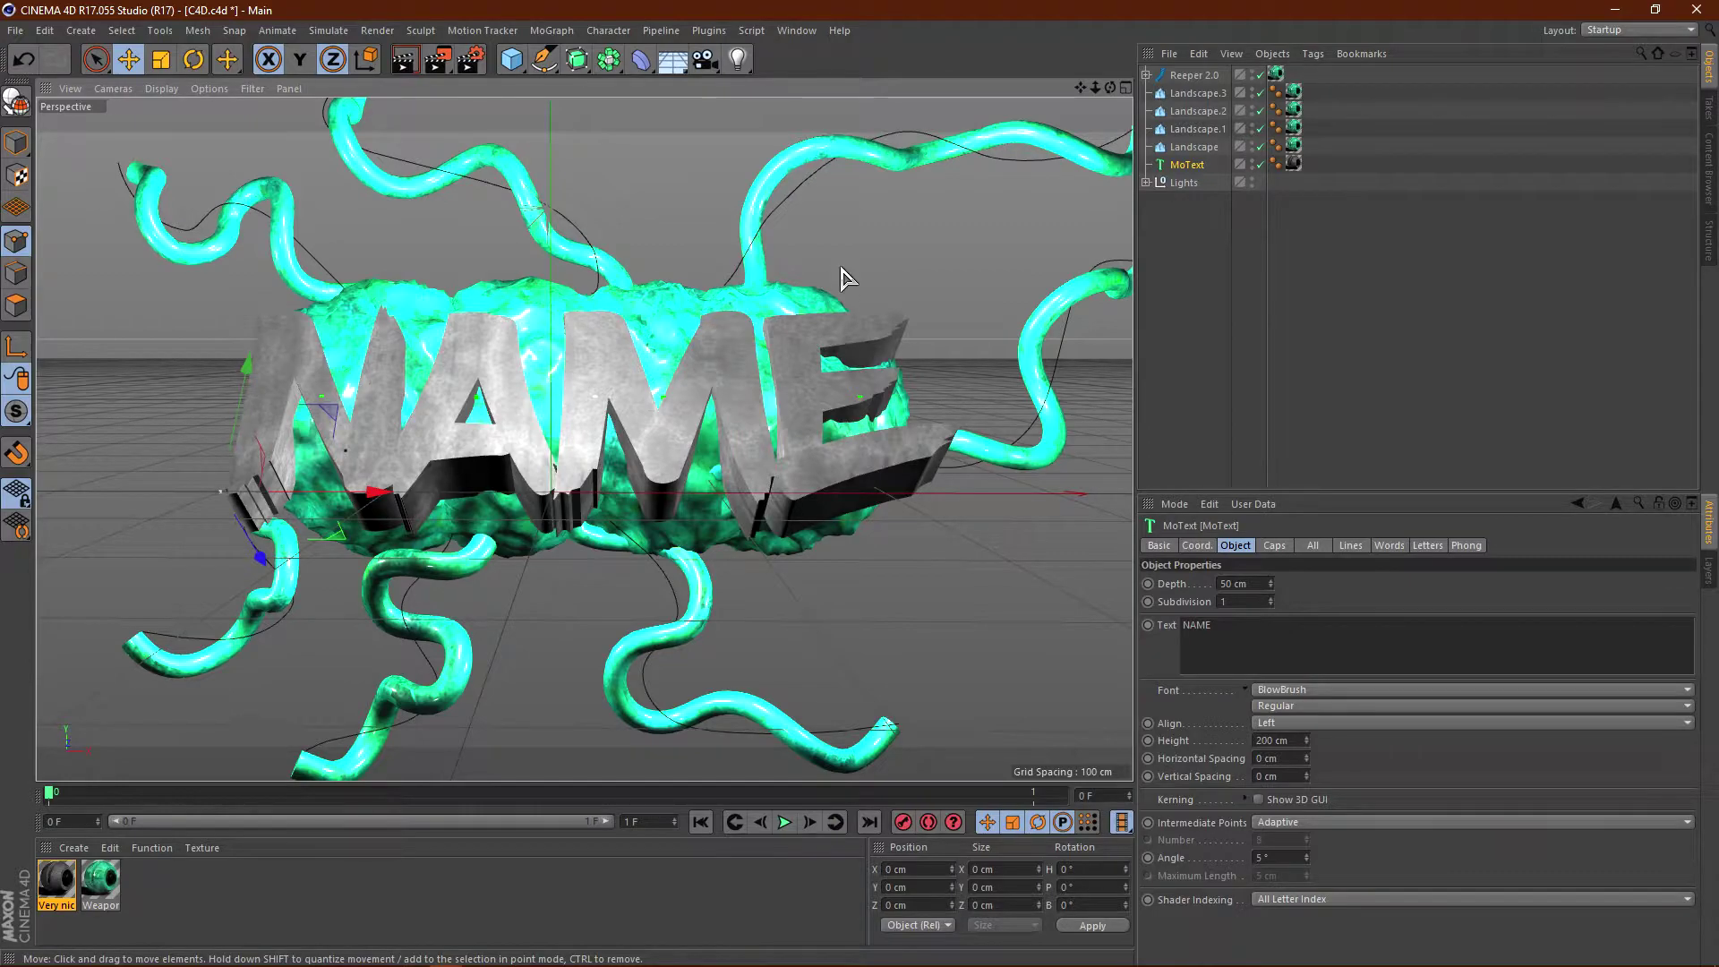
Set the MoText object's text to INSTINCT and shift it left along the X axis to center it over the green shape.
key("ctrl+z")
double_click(1225, 627)
type("name")
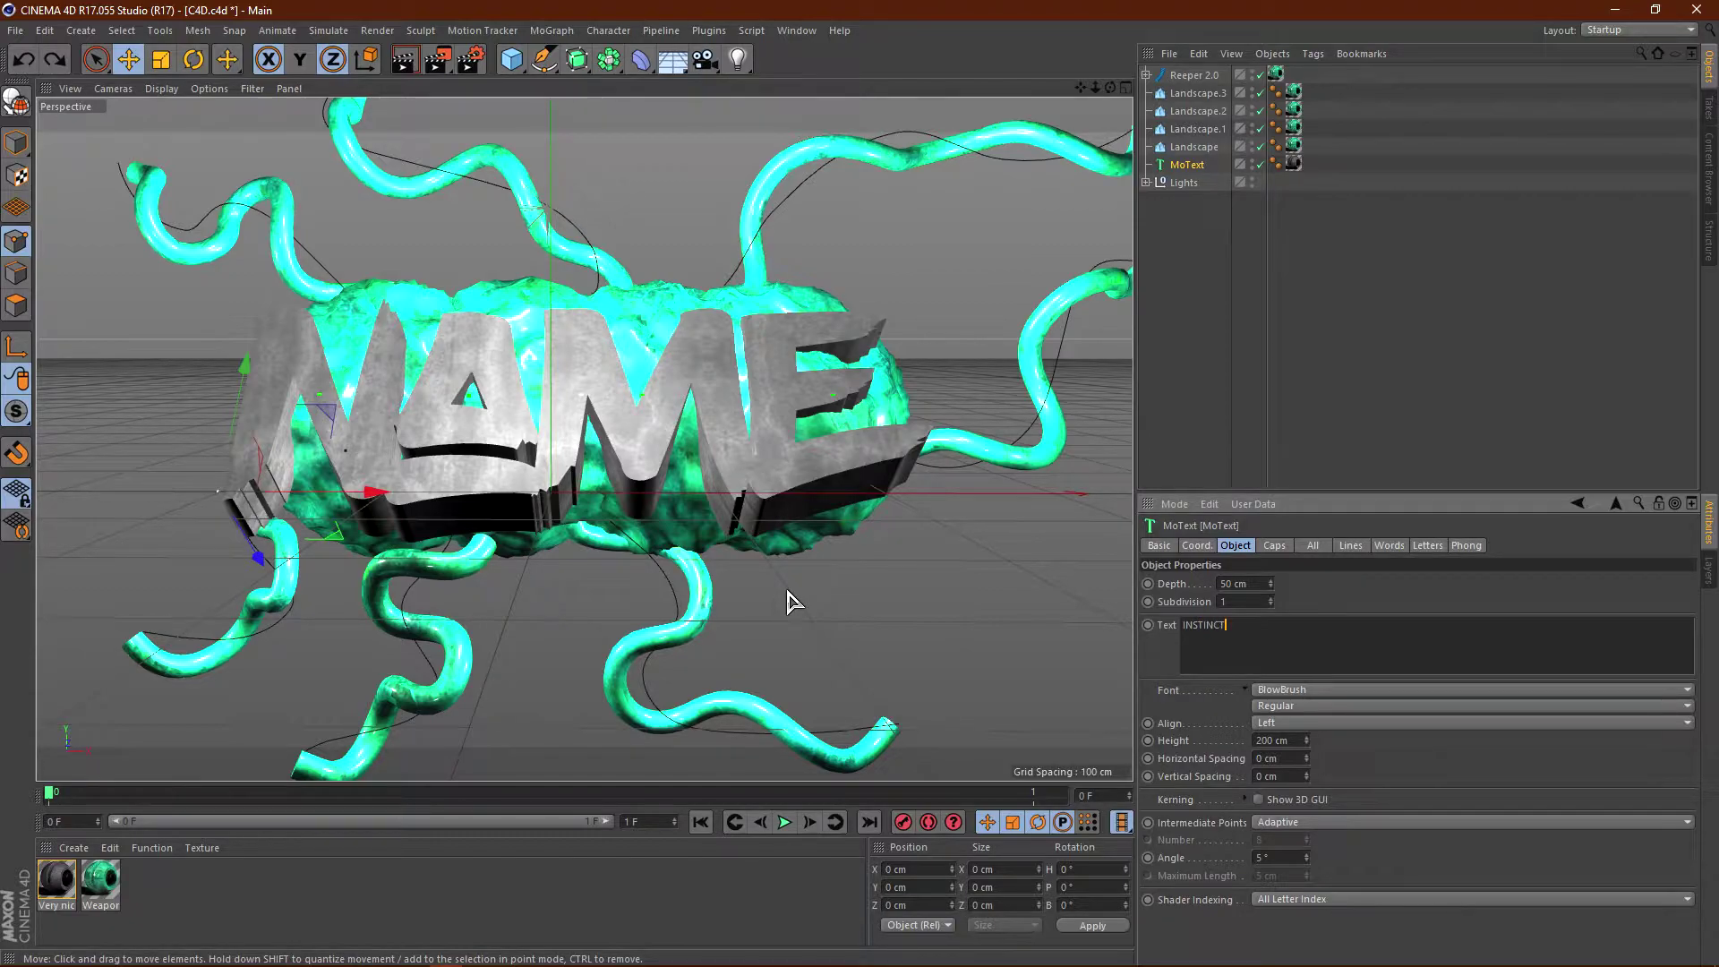
left_click(1304, 602)
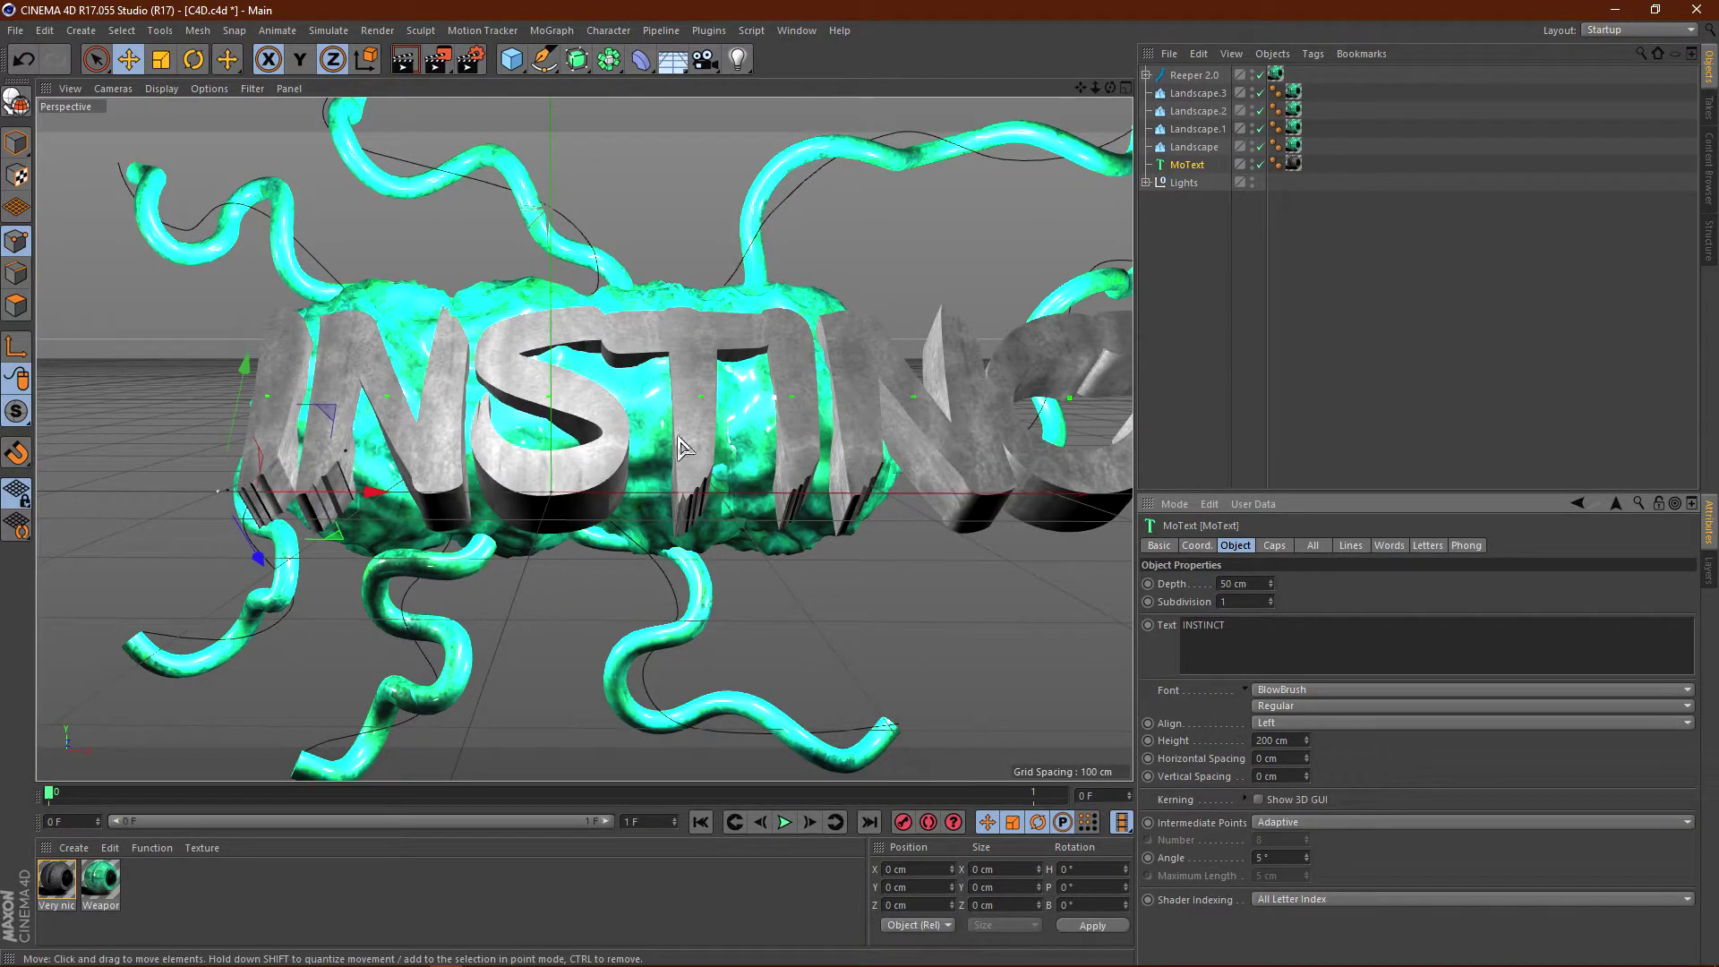
left_click_drag(369, 499, 197, 492)
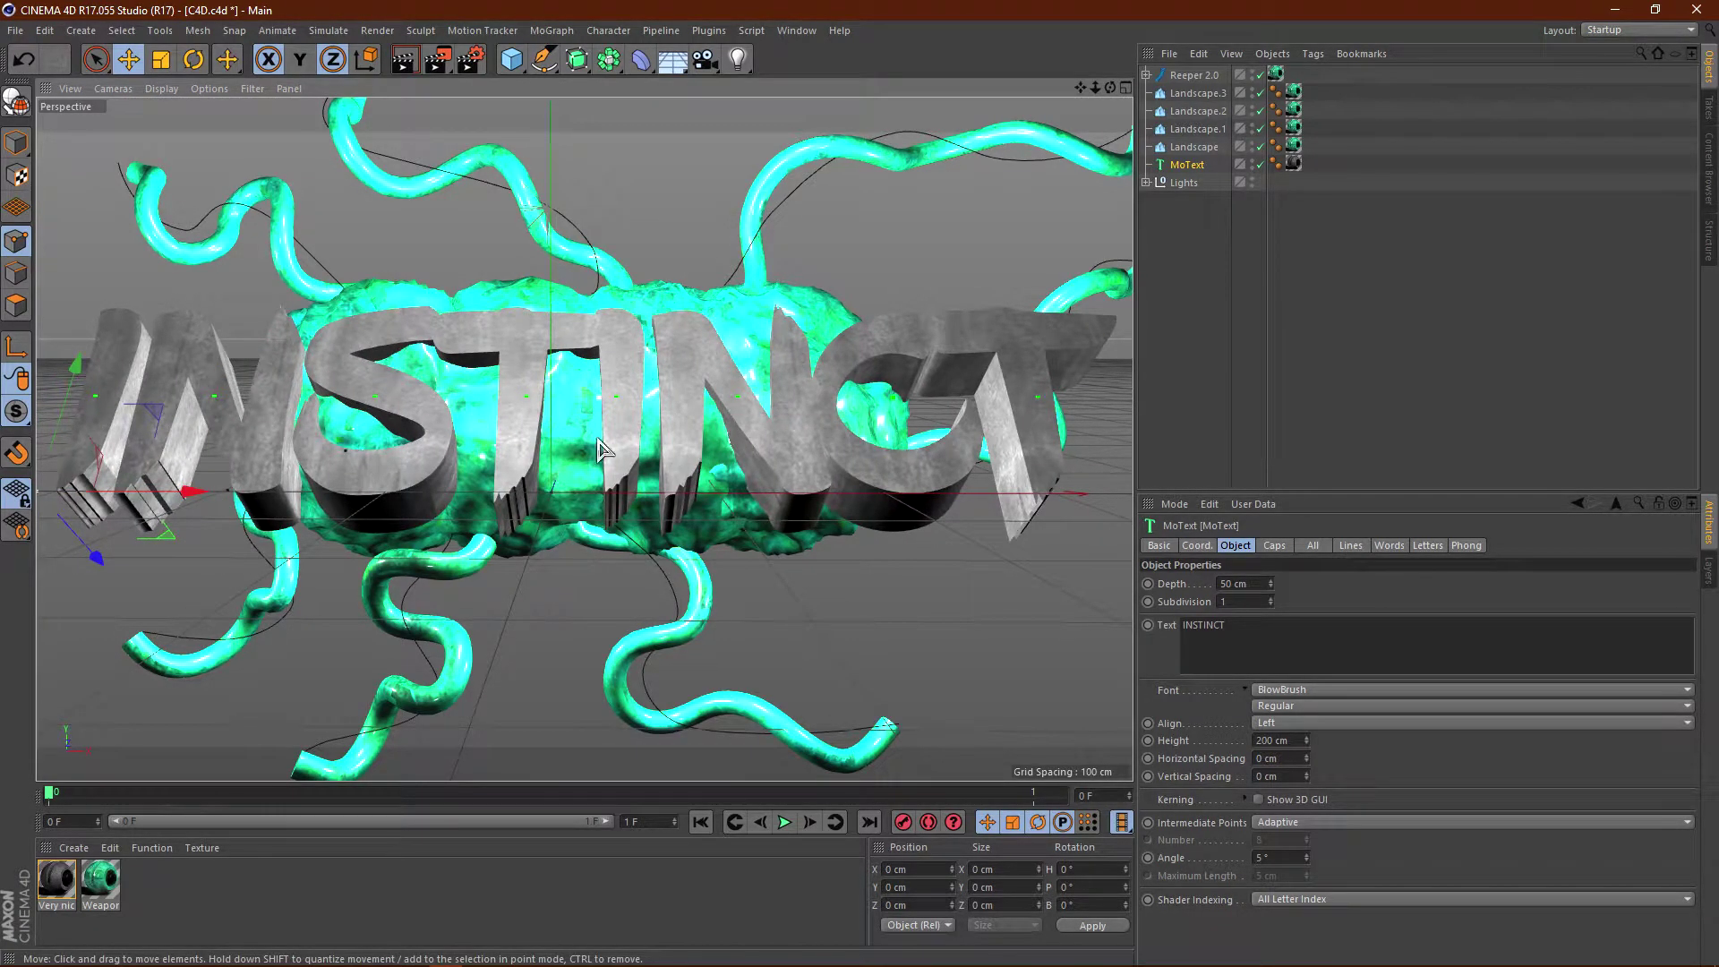
Add a Landscape object, make it spherical and scale it down uniformly to about 28%.
left_click(519, 54)
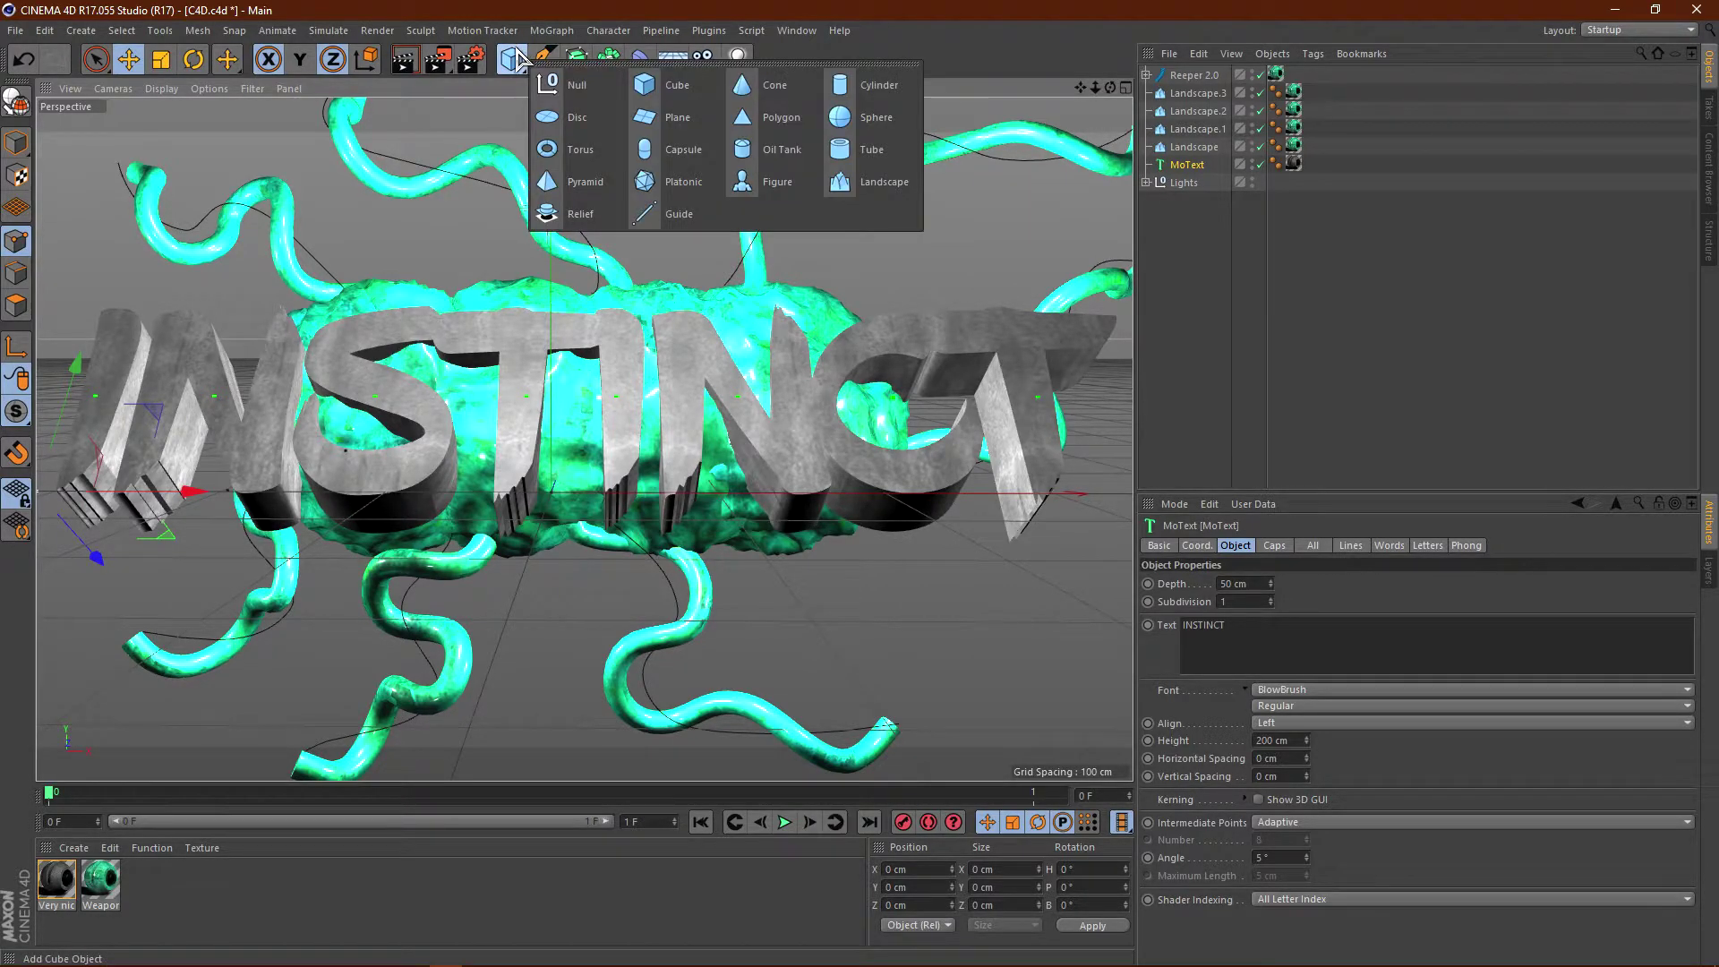
left_click(850, 184)
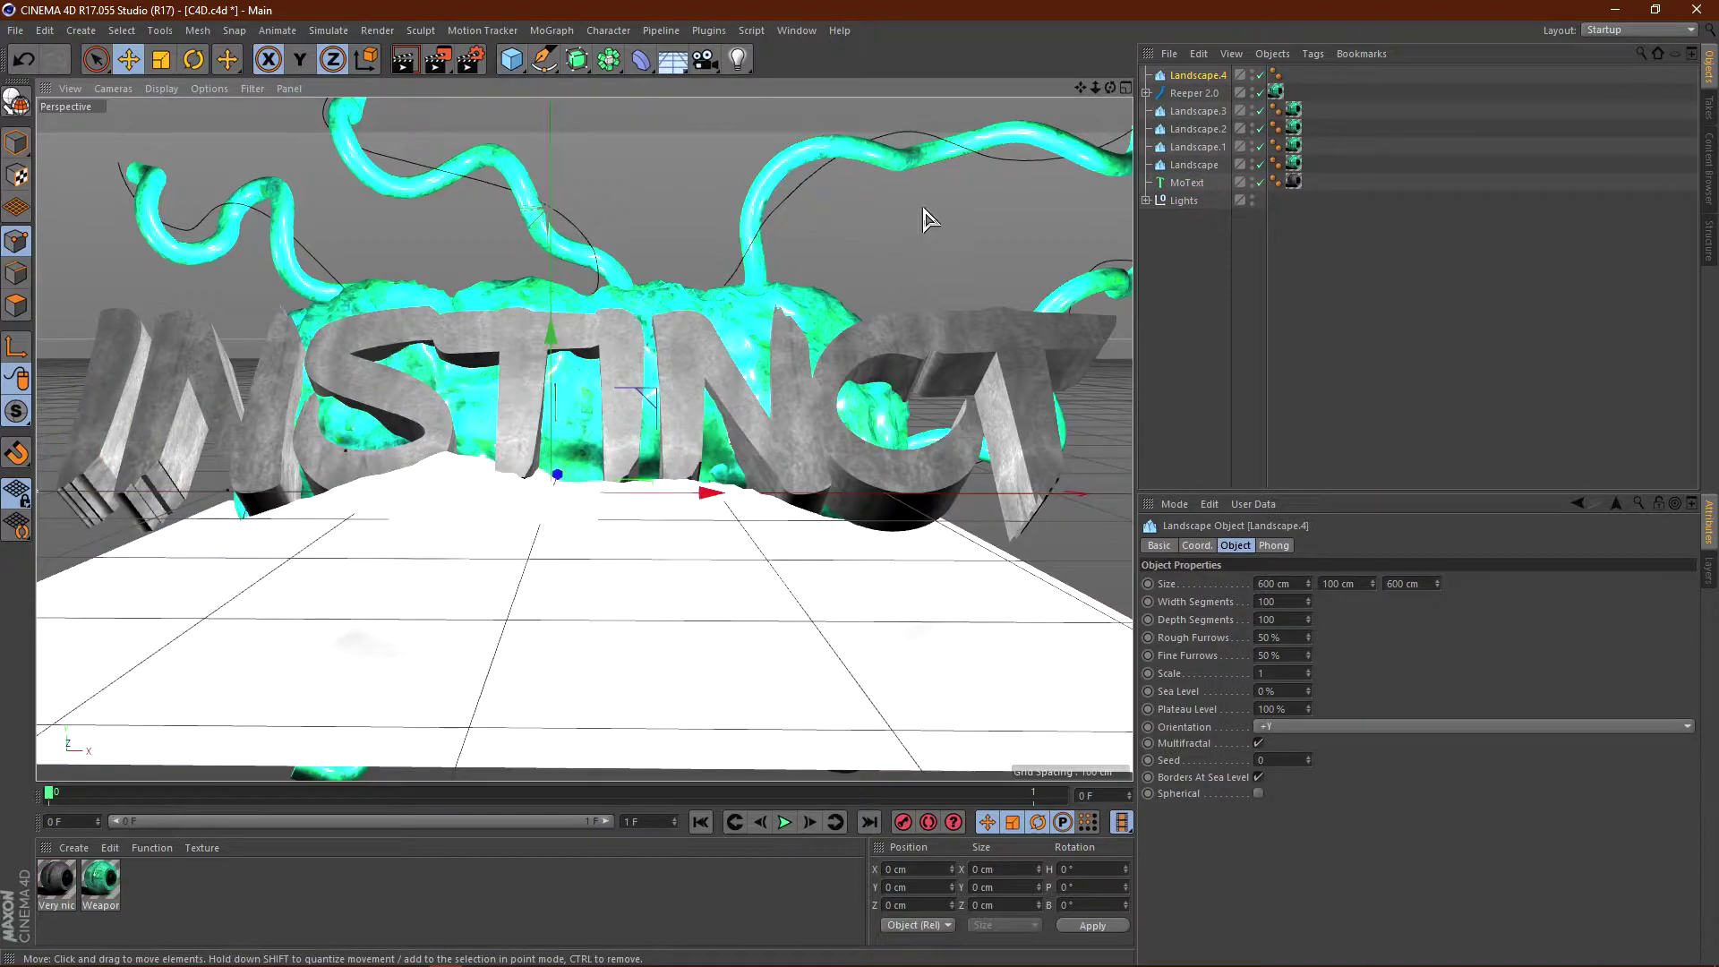
left_click(1259, 793)
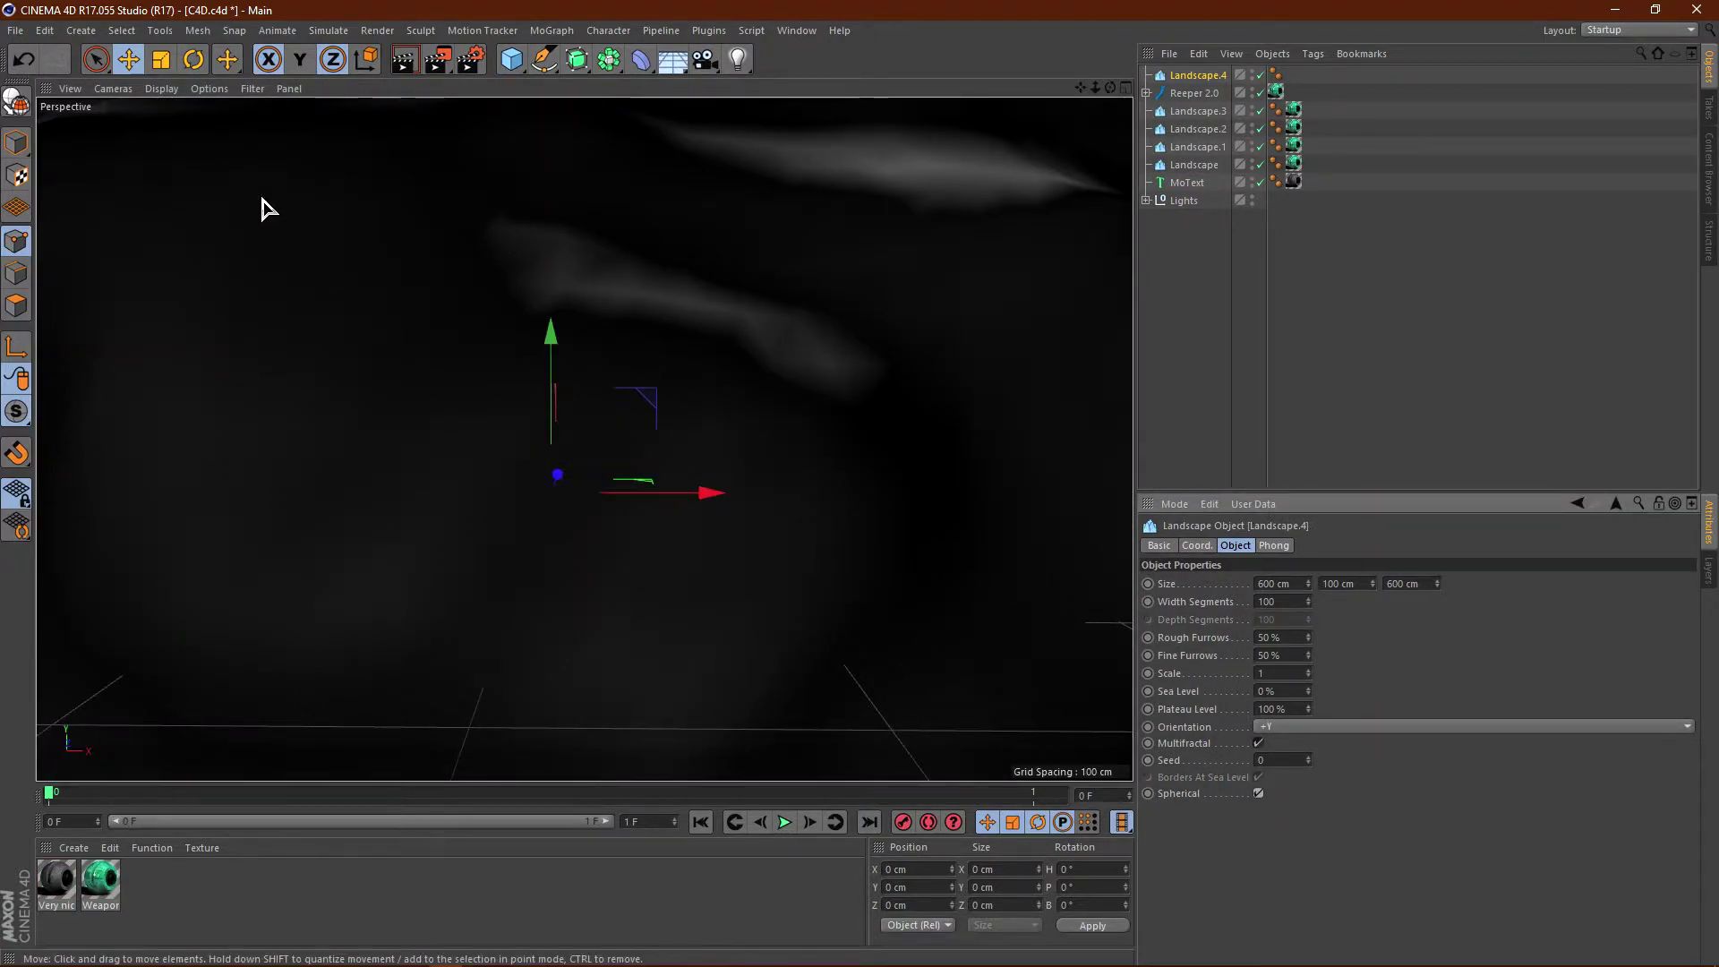
left_click(161, 59)
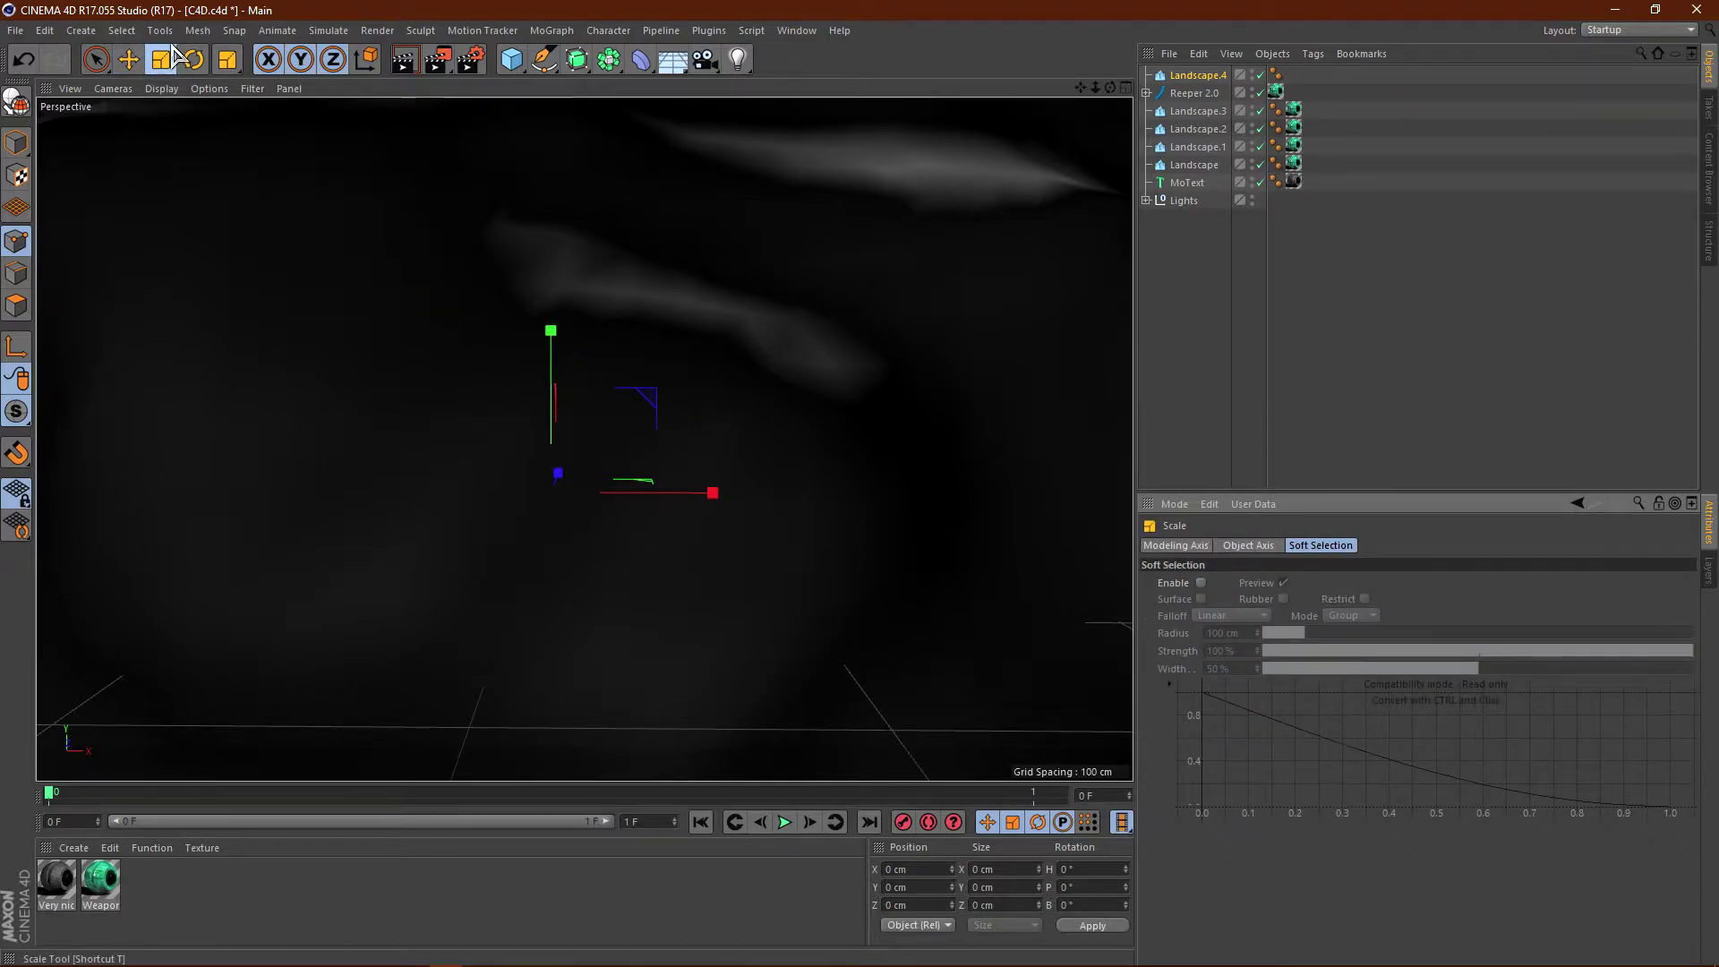
left_click_drag(651, 403, 540, 437)
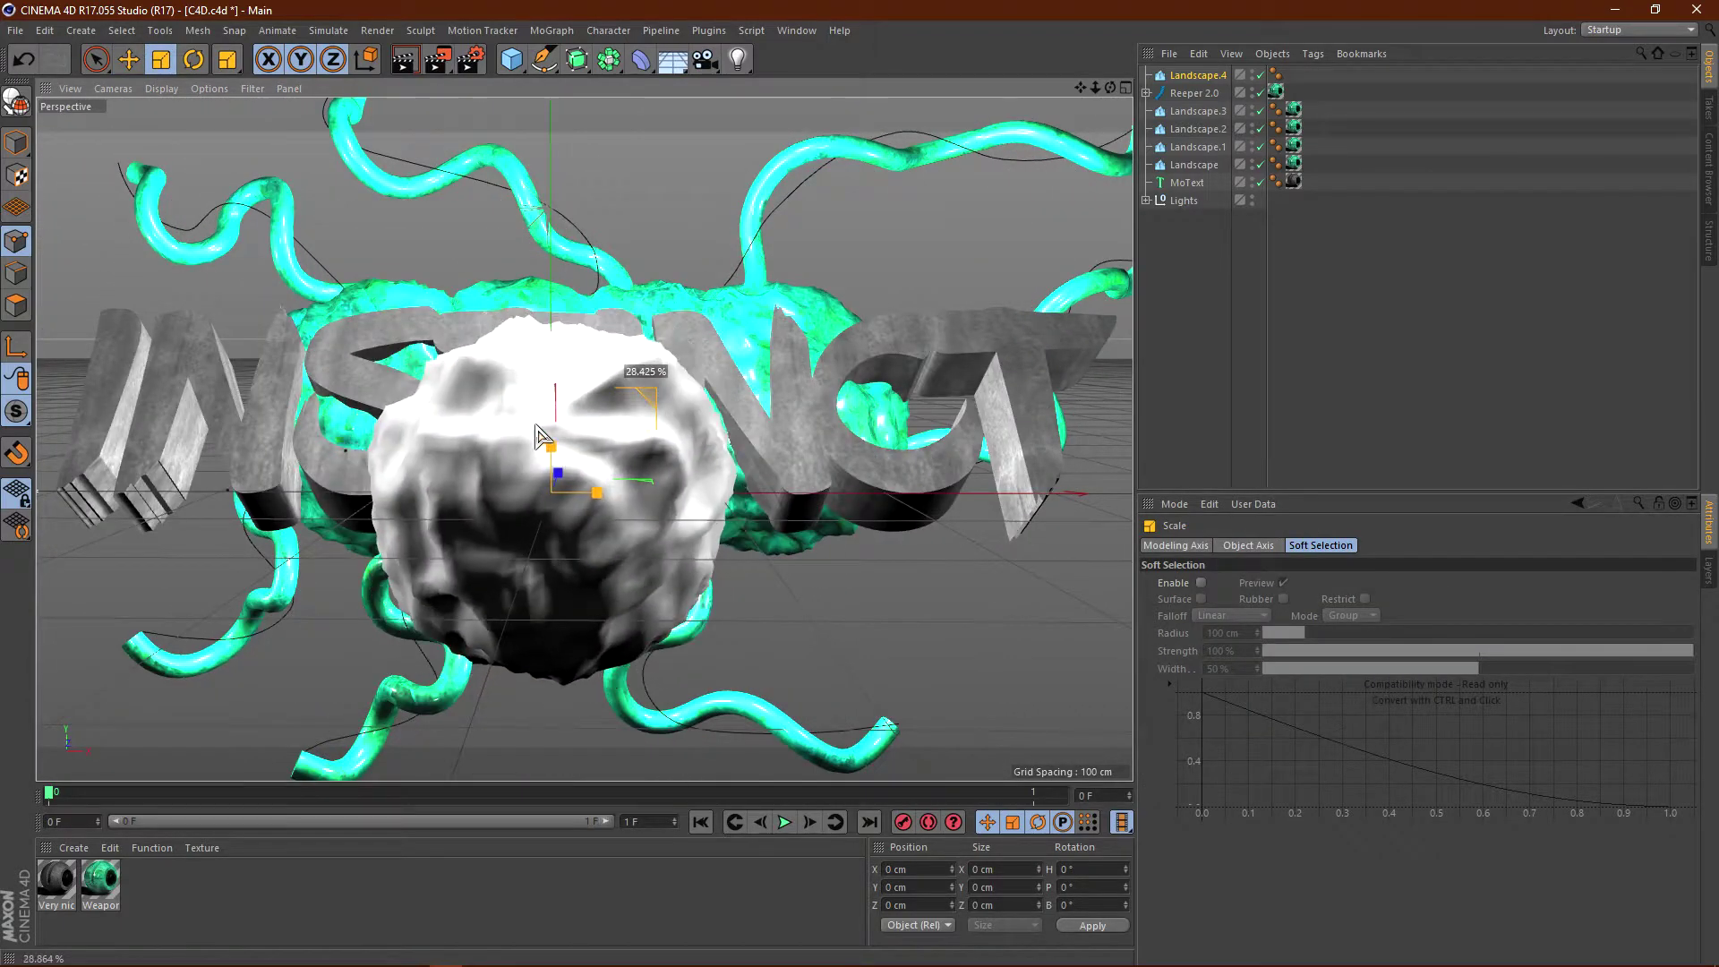
Move the white spherical landscape behind the first letters of INSTINCT and place two copies so both ends of the text are backed.
left_click(128, 59)
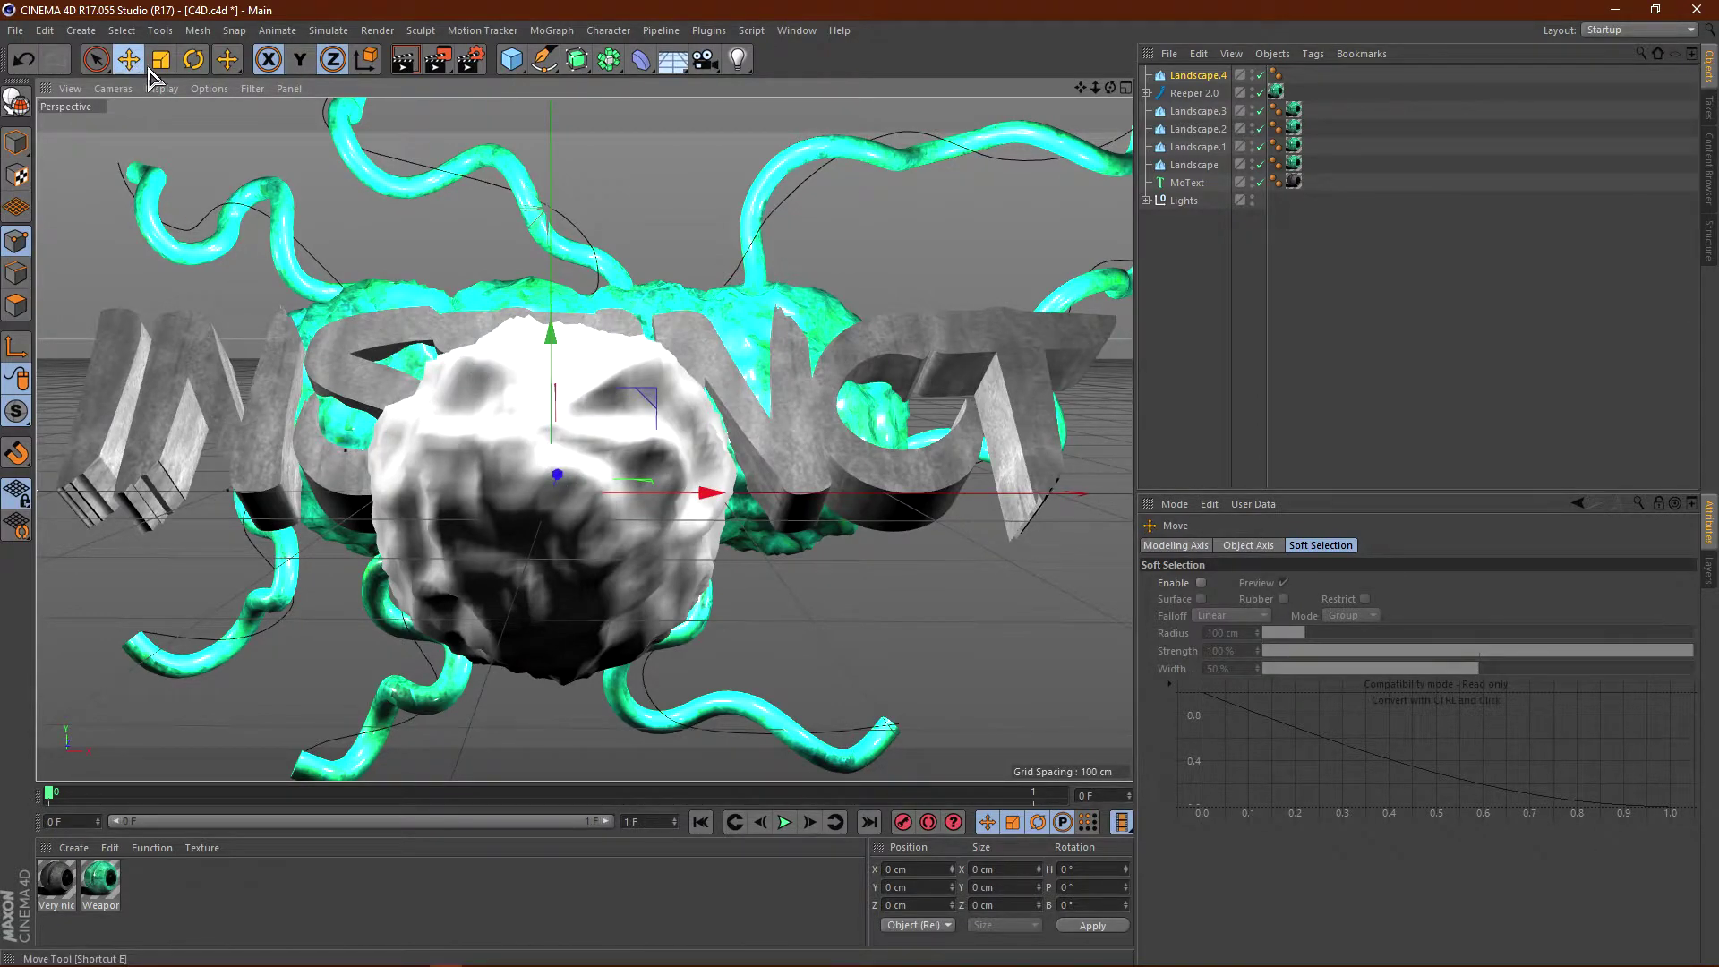
left_click_drag(564, 480, 553, 461)
left_click_drag(716, 468, 429, 475)
left_click_drag(306, 353, 304, 284)
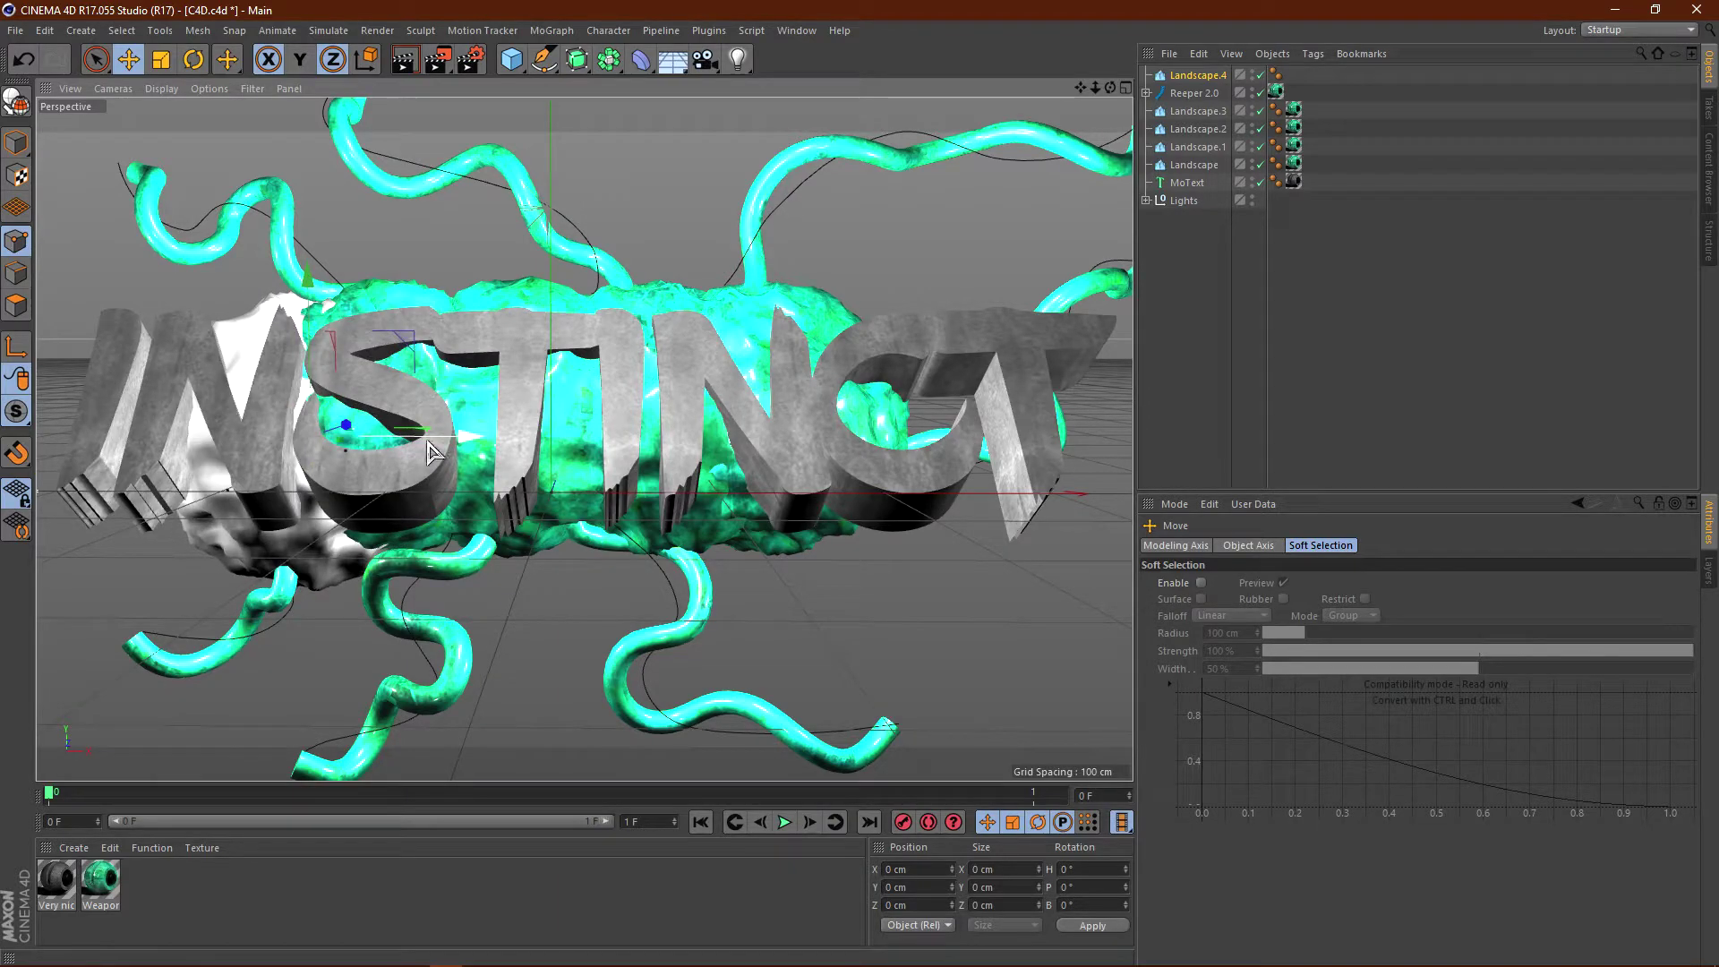
left_click_drag(475, 455, 424, 455)
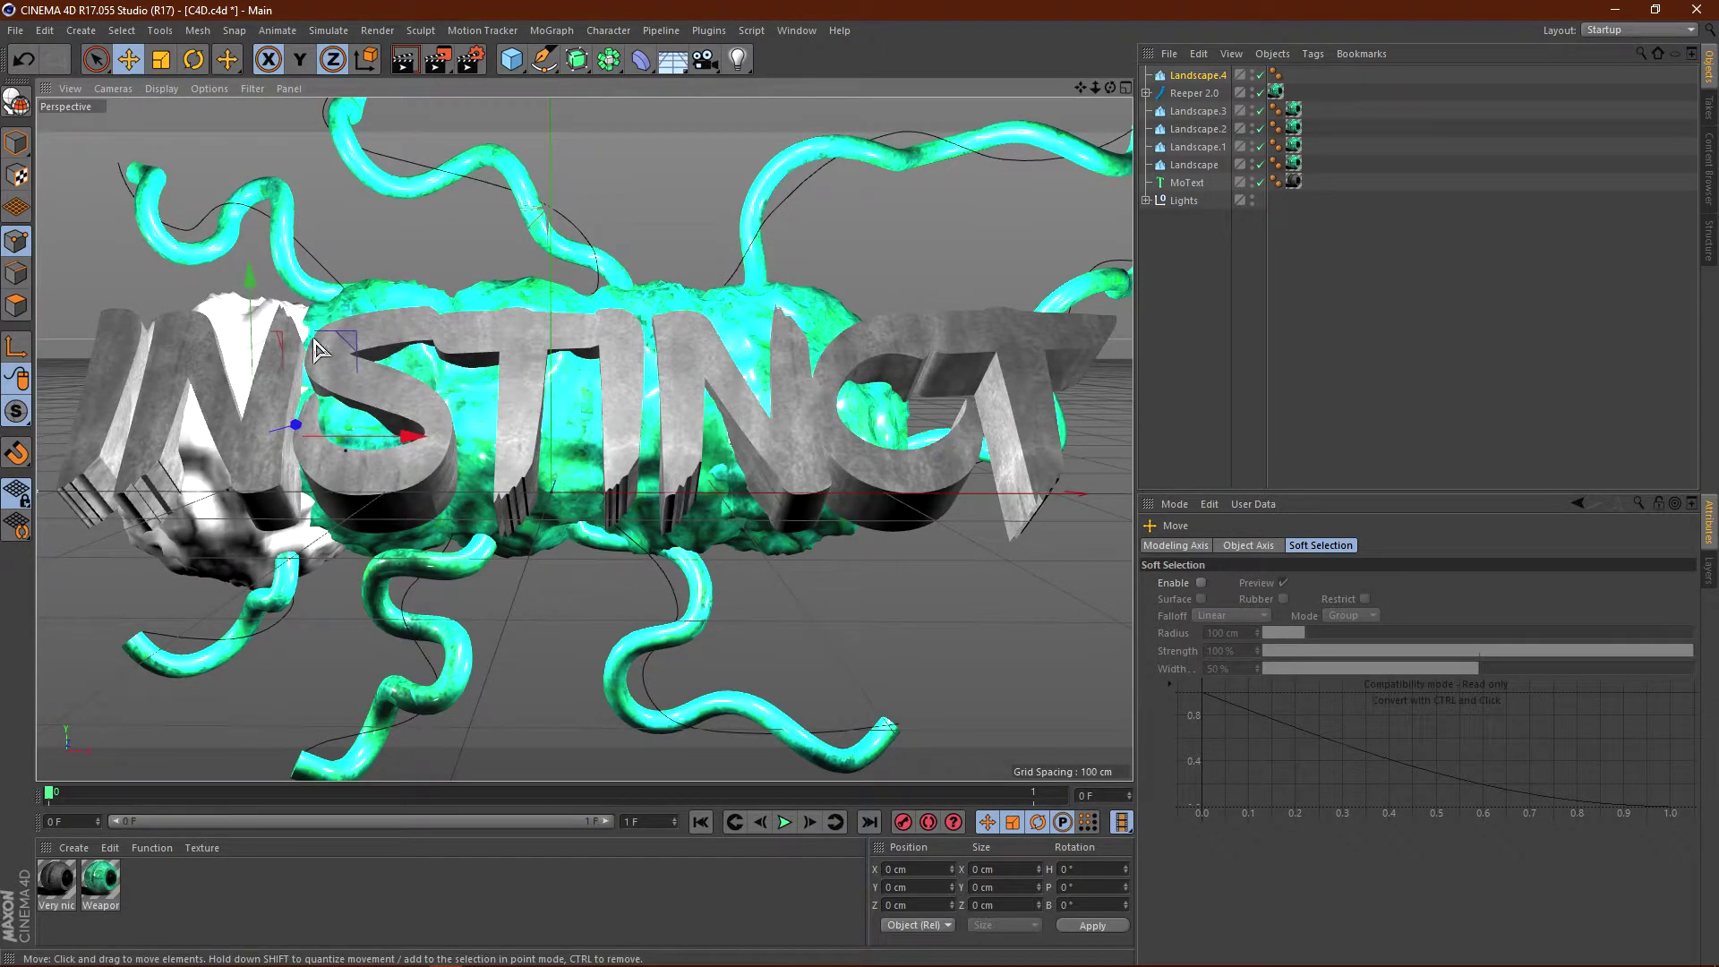
left_click_drag(322, 355, 1079, 437)
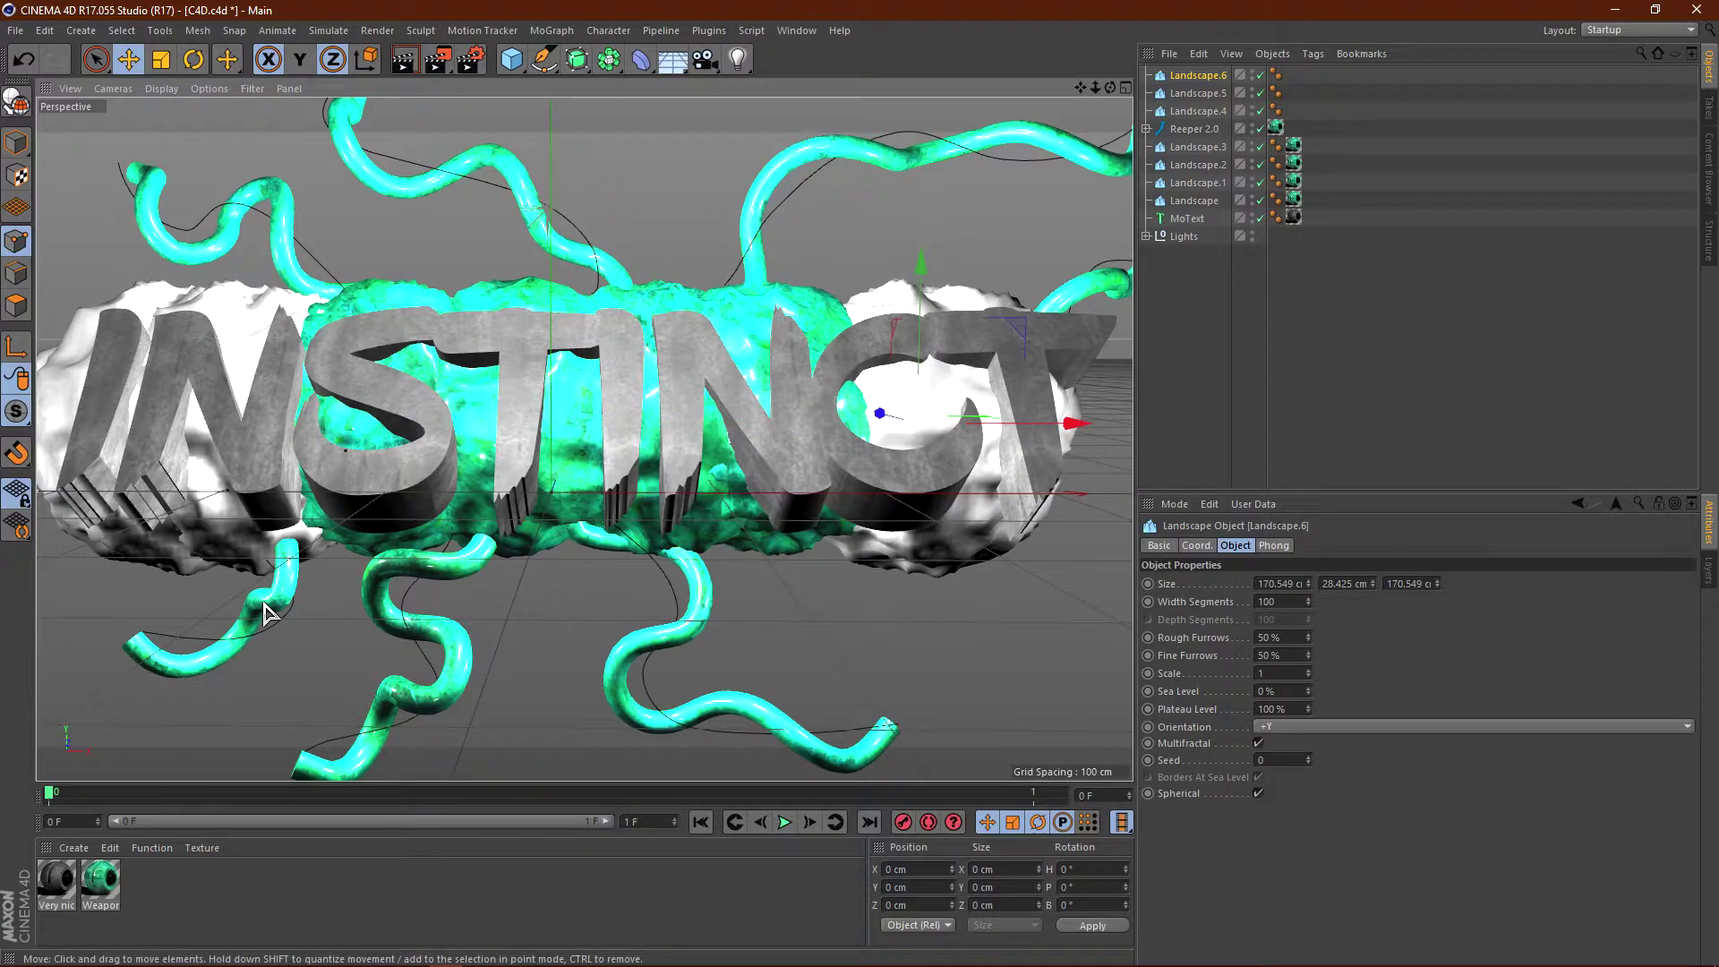
Apply the Weaponized 115 BO2 material to Landscape.4 with Cubic projection and Seamless enabled.
left_click(102, 886)
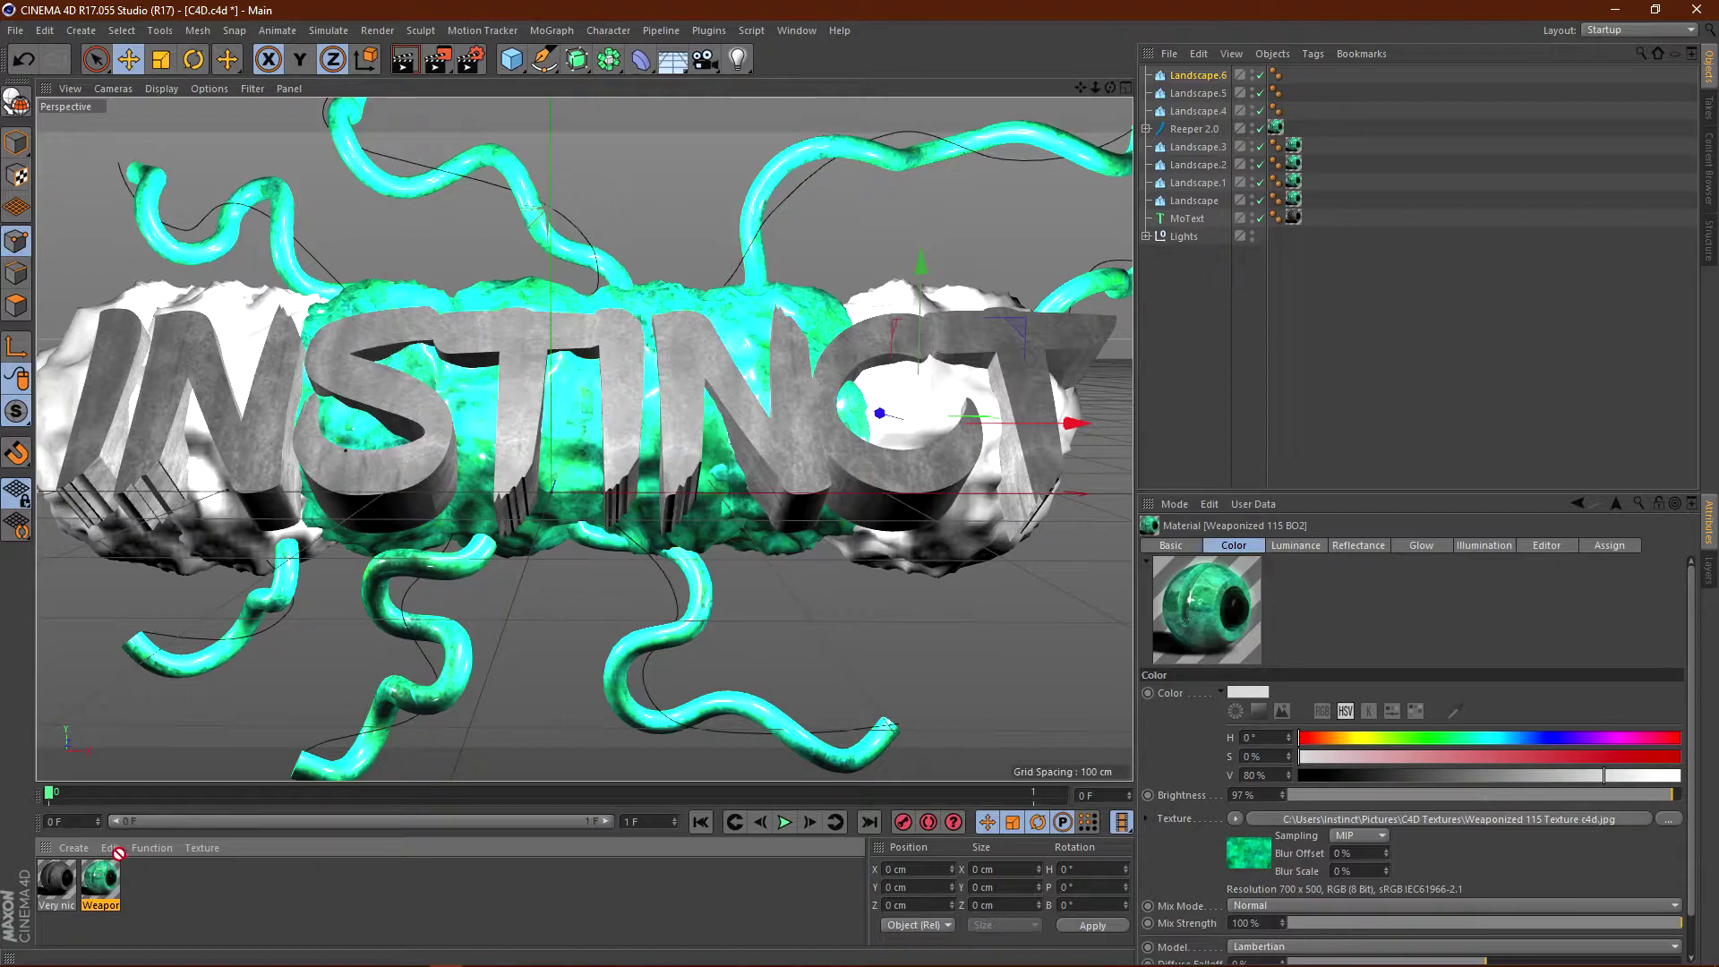
left_click_drag(224, 846, 297, 775)
left_click_drag(1211, 111, 1211, 111)
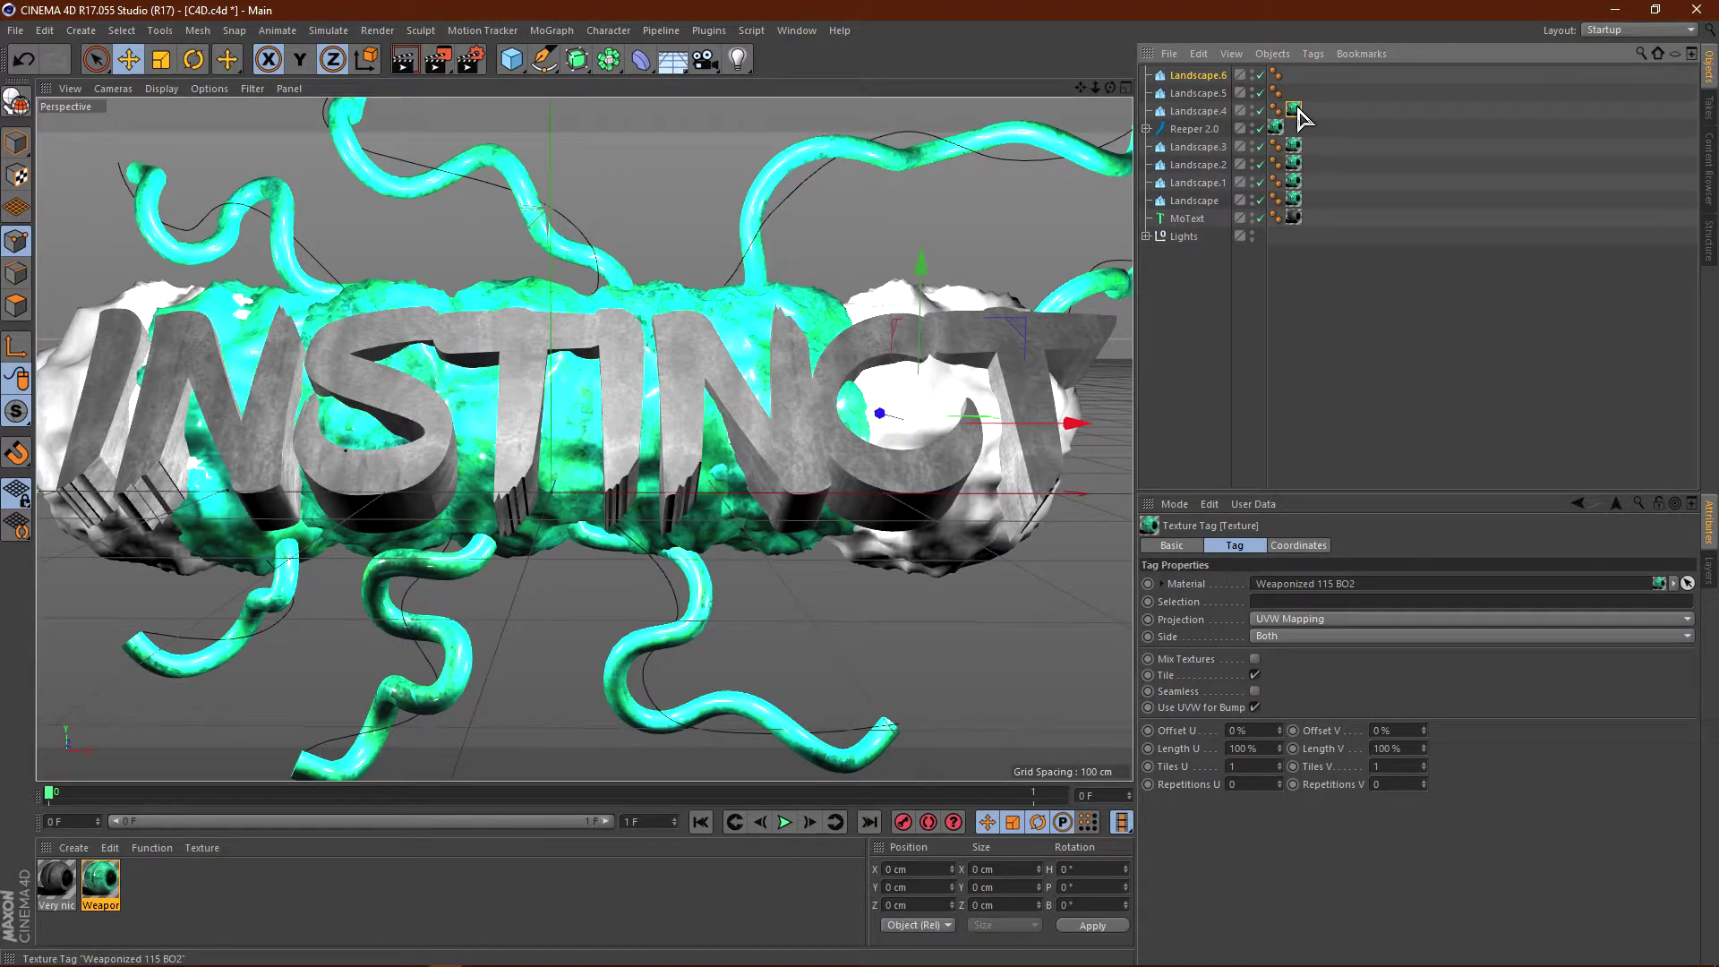
left_click(1290, 622)
left_click(1291, 696)
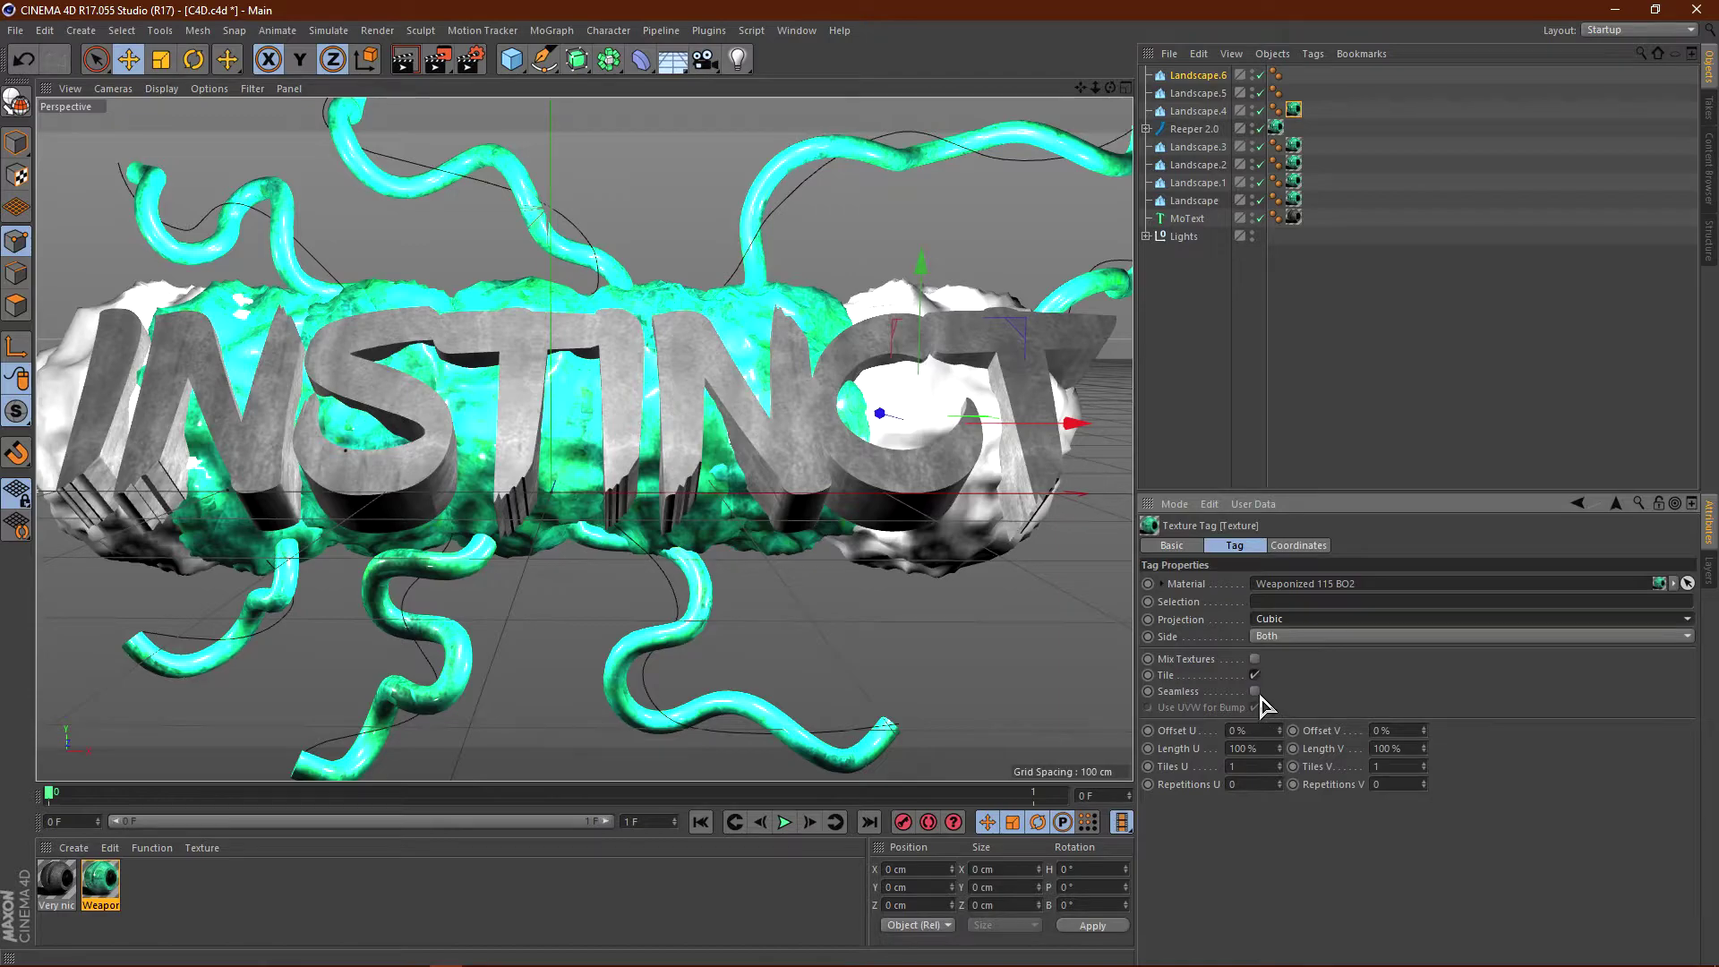
left_click(1255, 692)
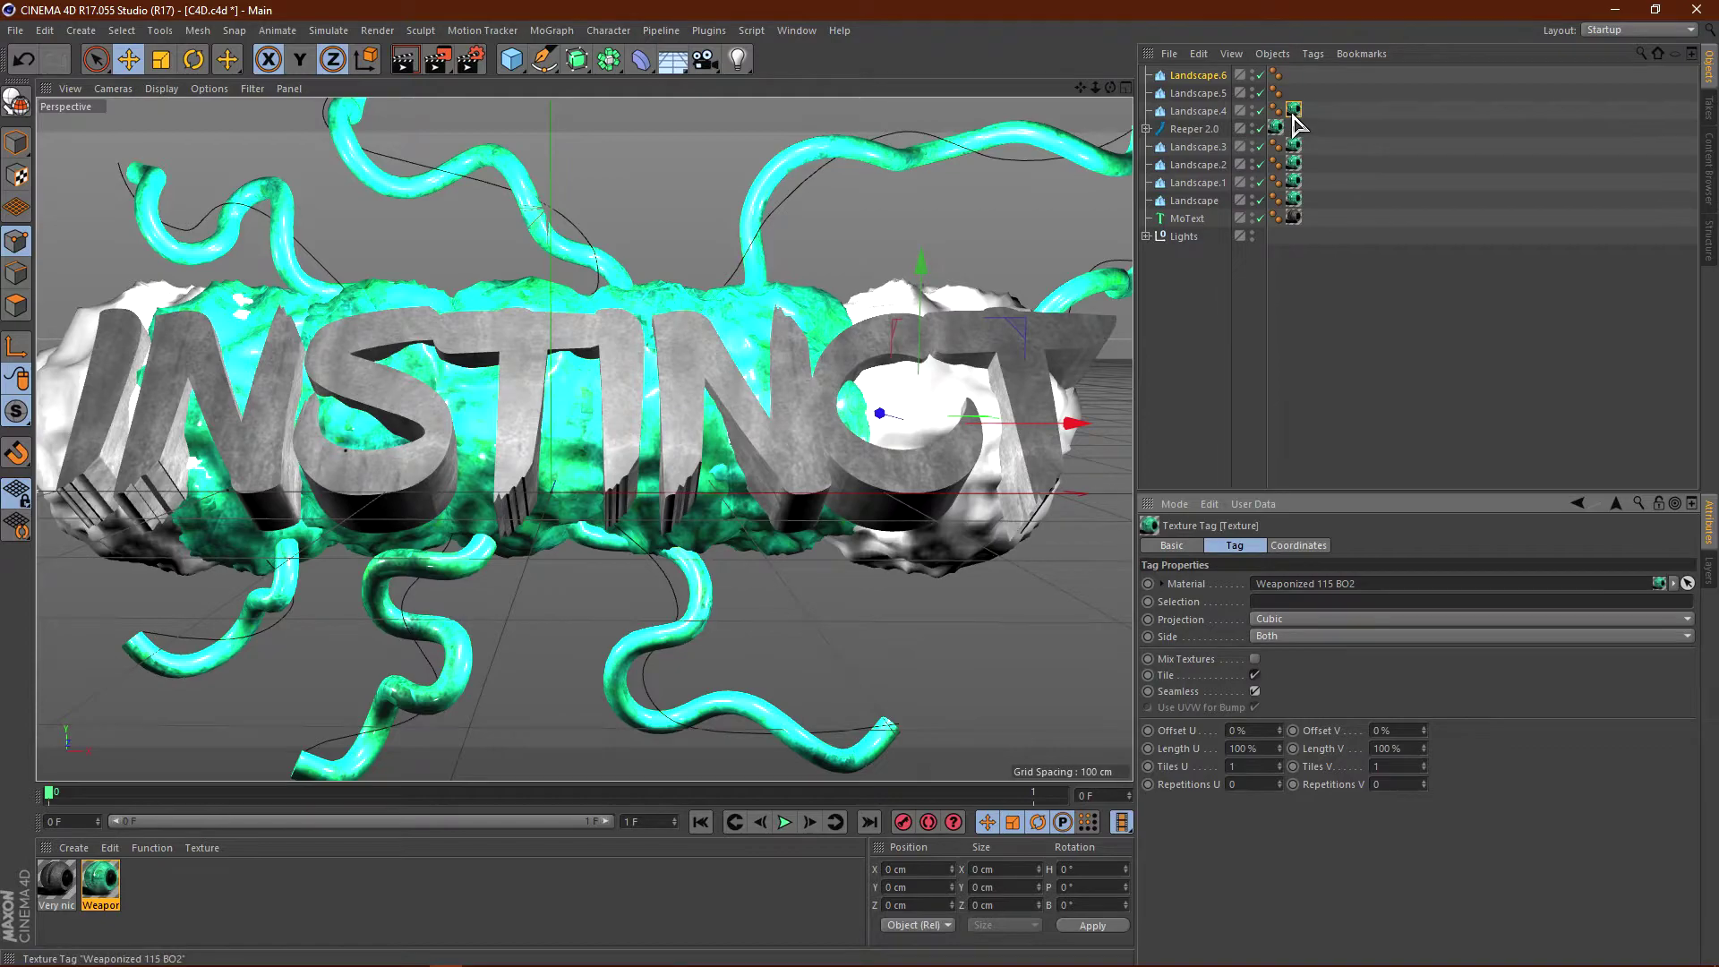
Copy Landscape.4's texture tag to Landscape.5 and Landscape.6.
left_click_drag(1296, 117, 1293, 75, "ctrl")
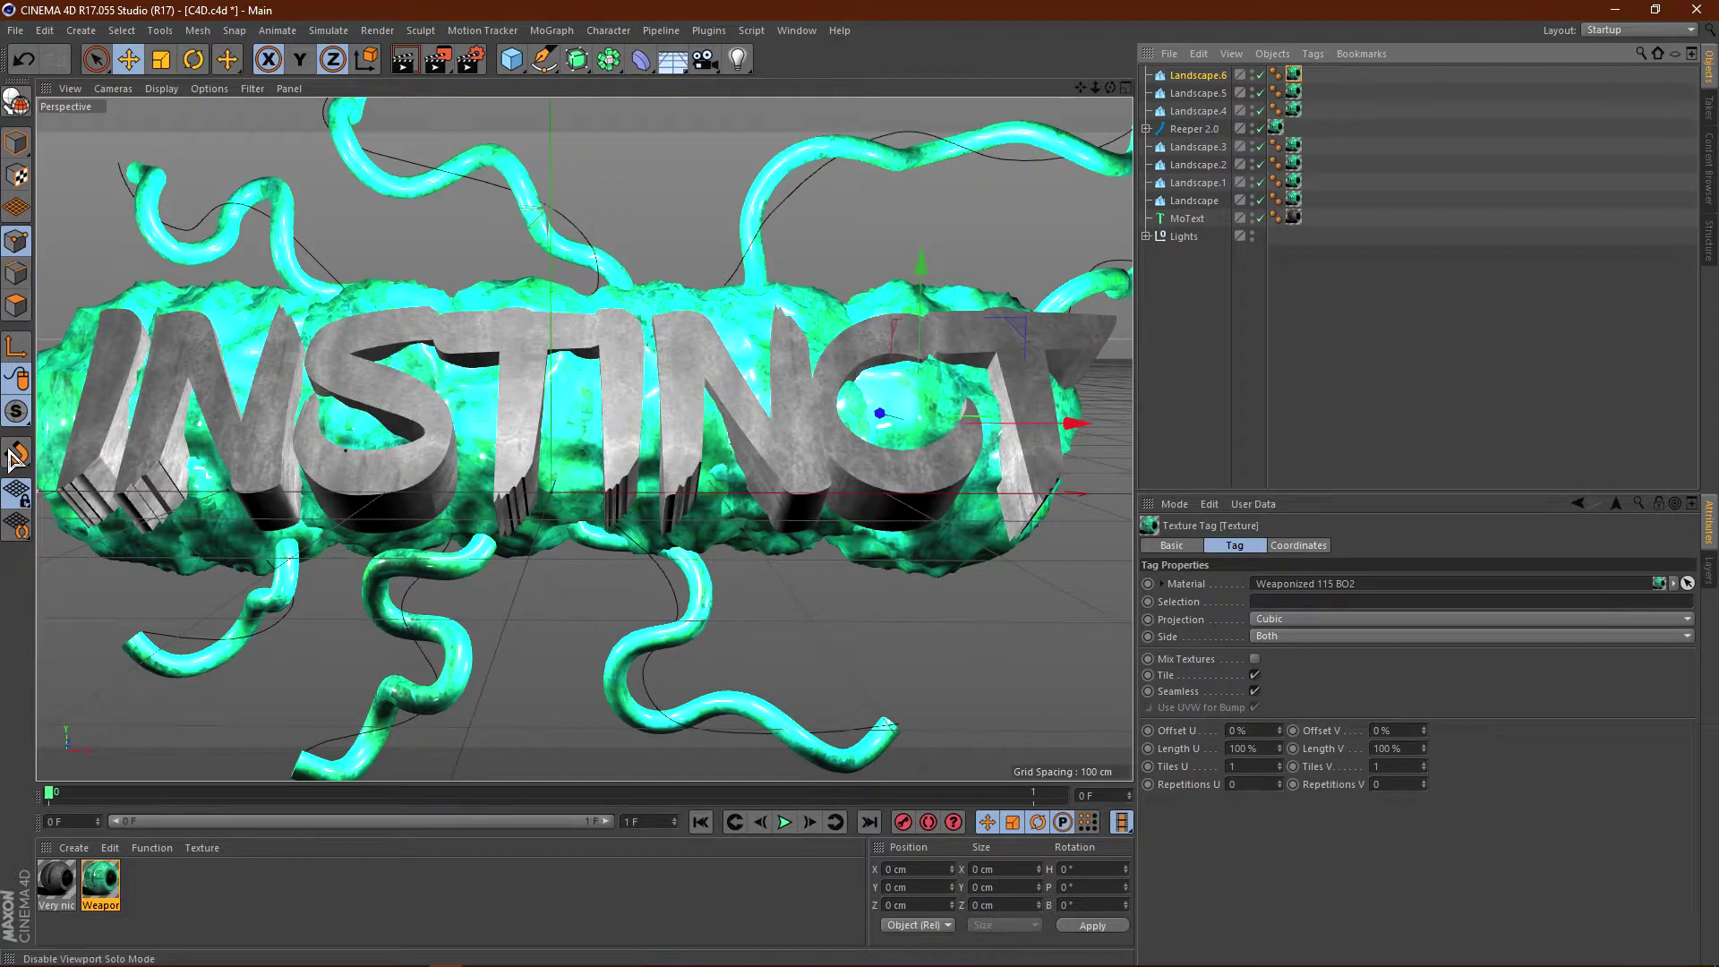
scroll(886, 441, "down", 2)
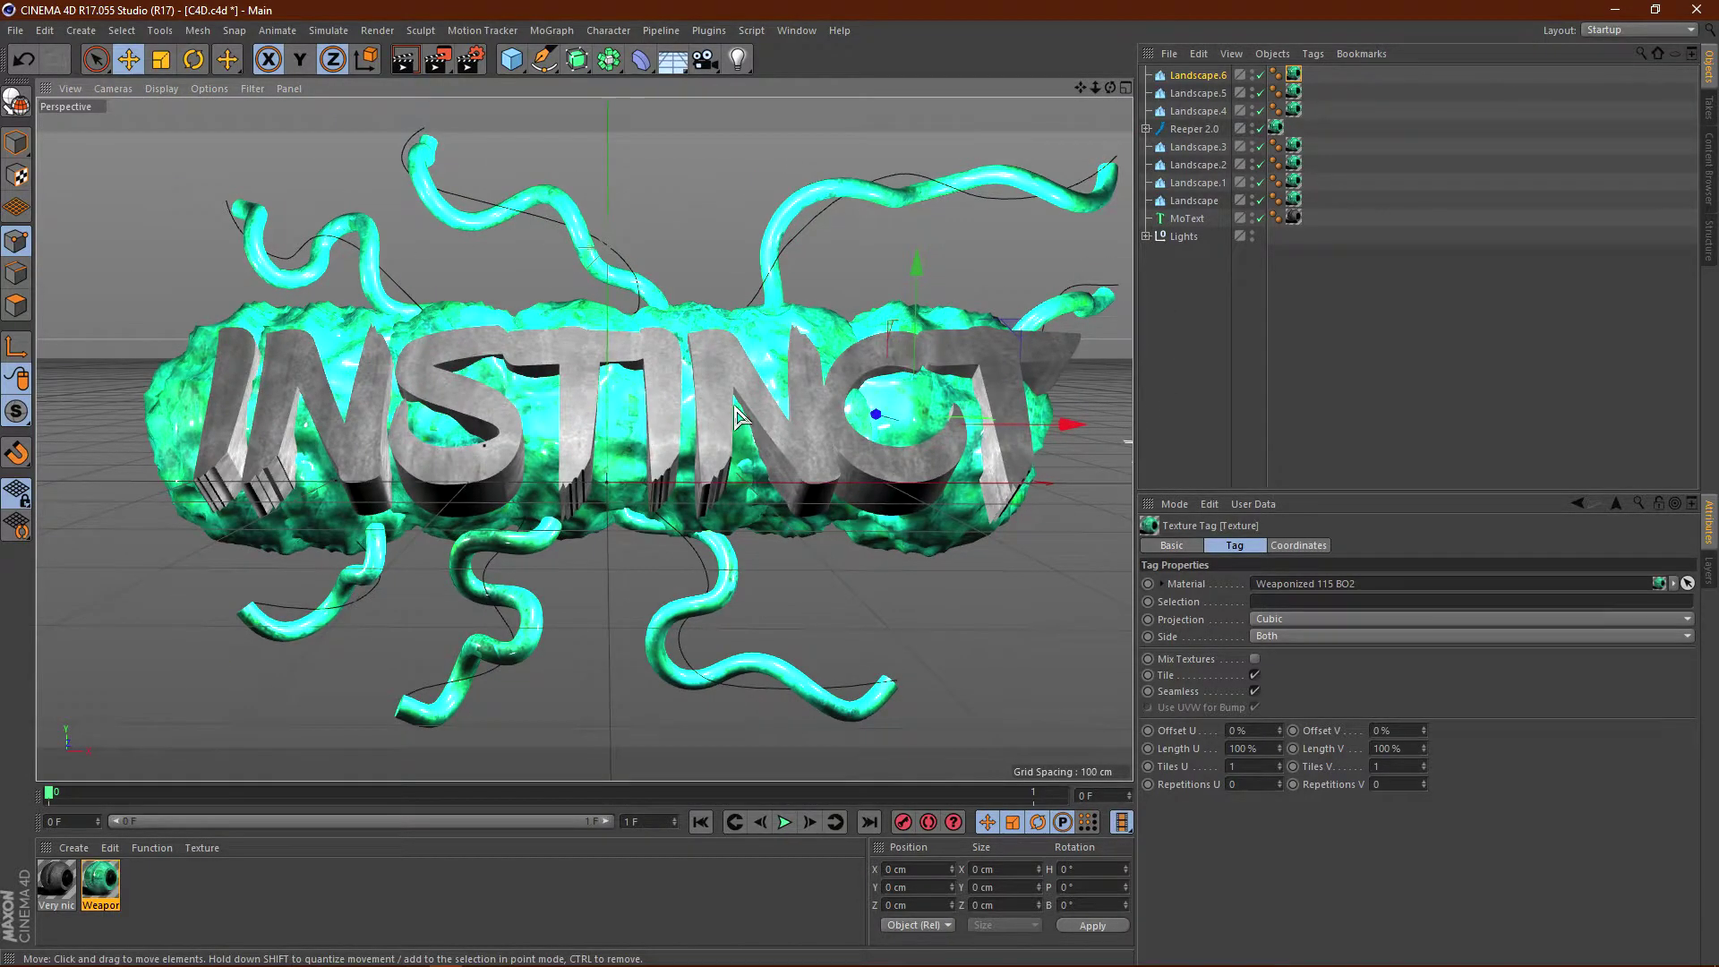
scroll(736, 416, "up", 2)
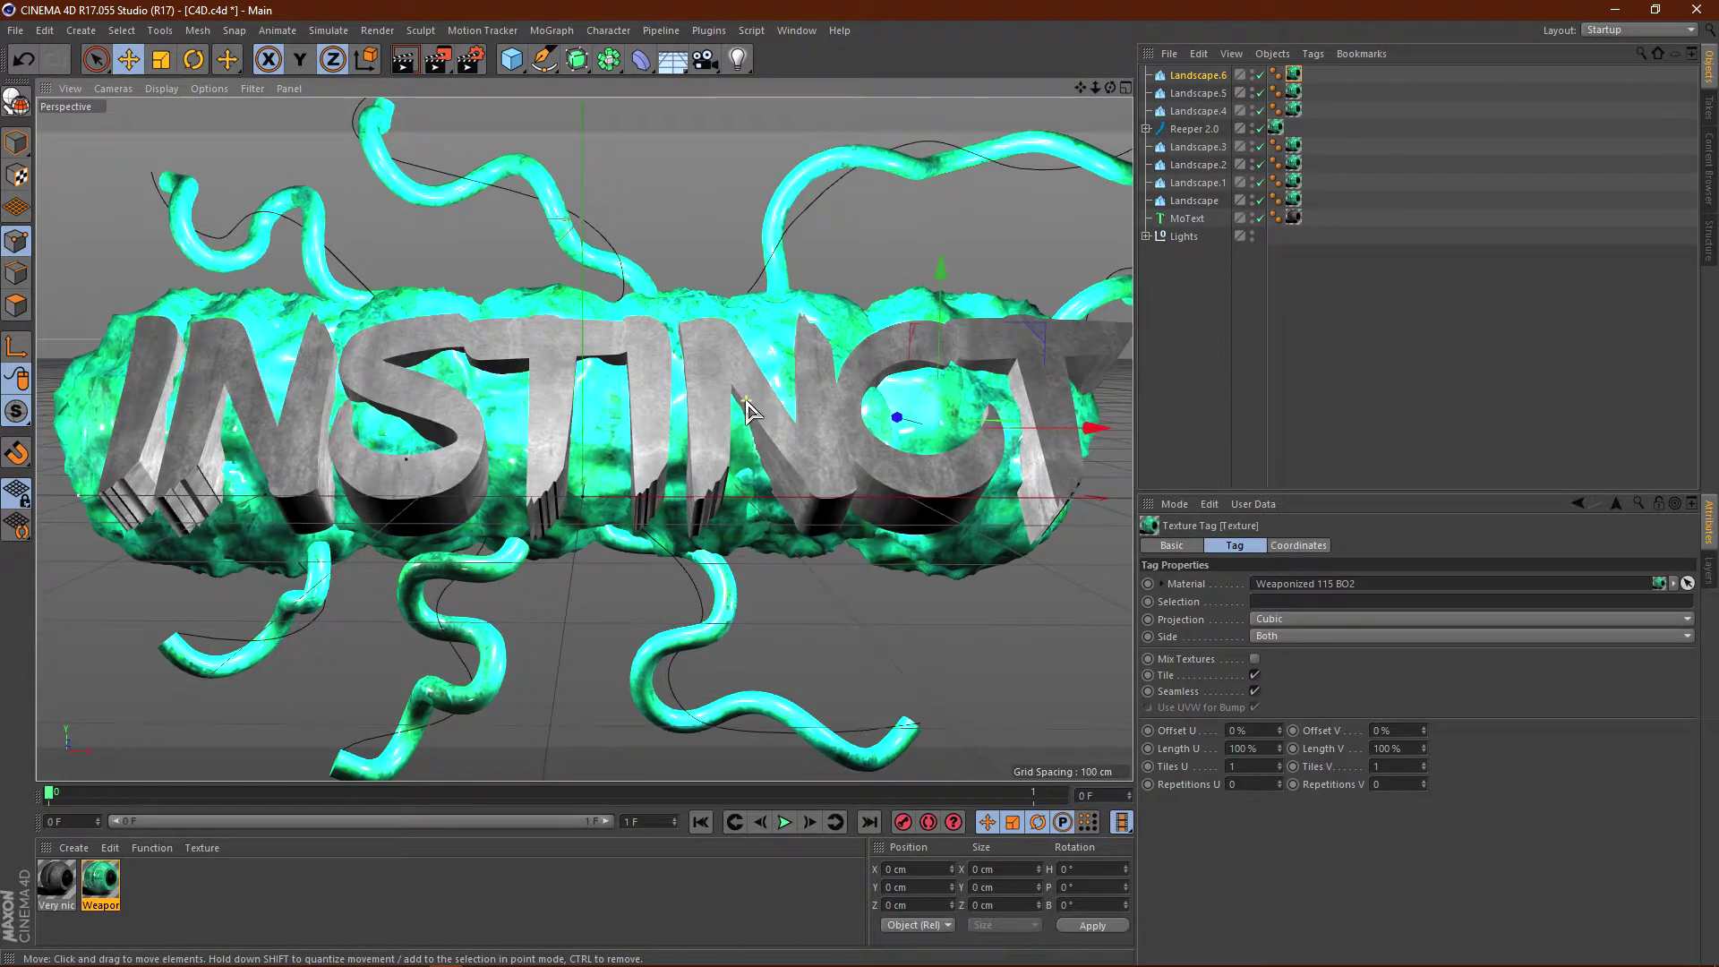
Review the output and save options in the render settings without changing the save file.
left_click(473, 61)
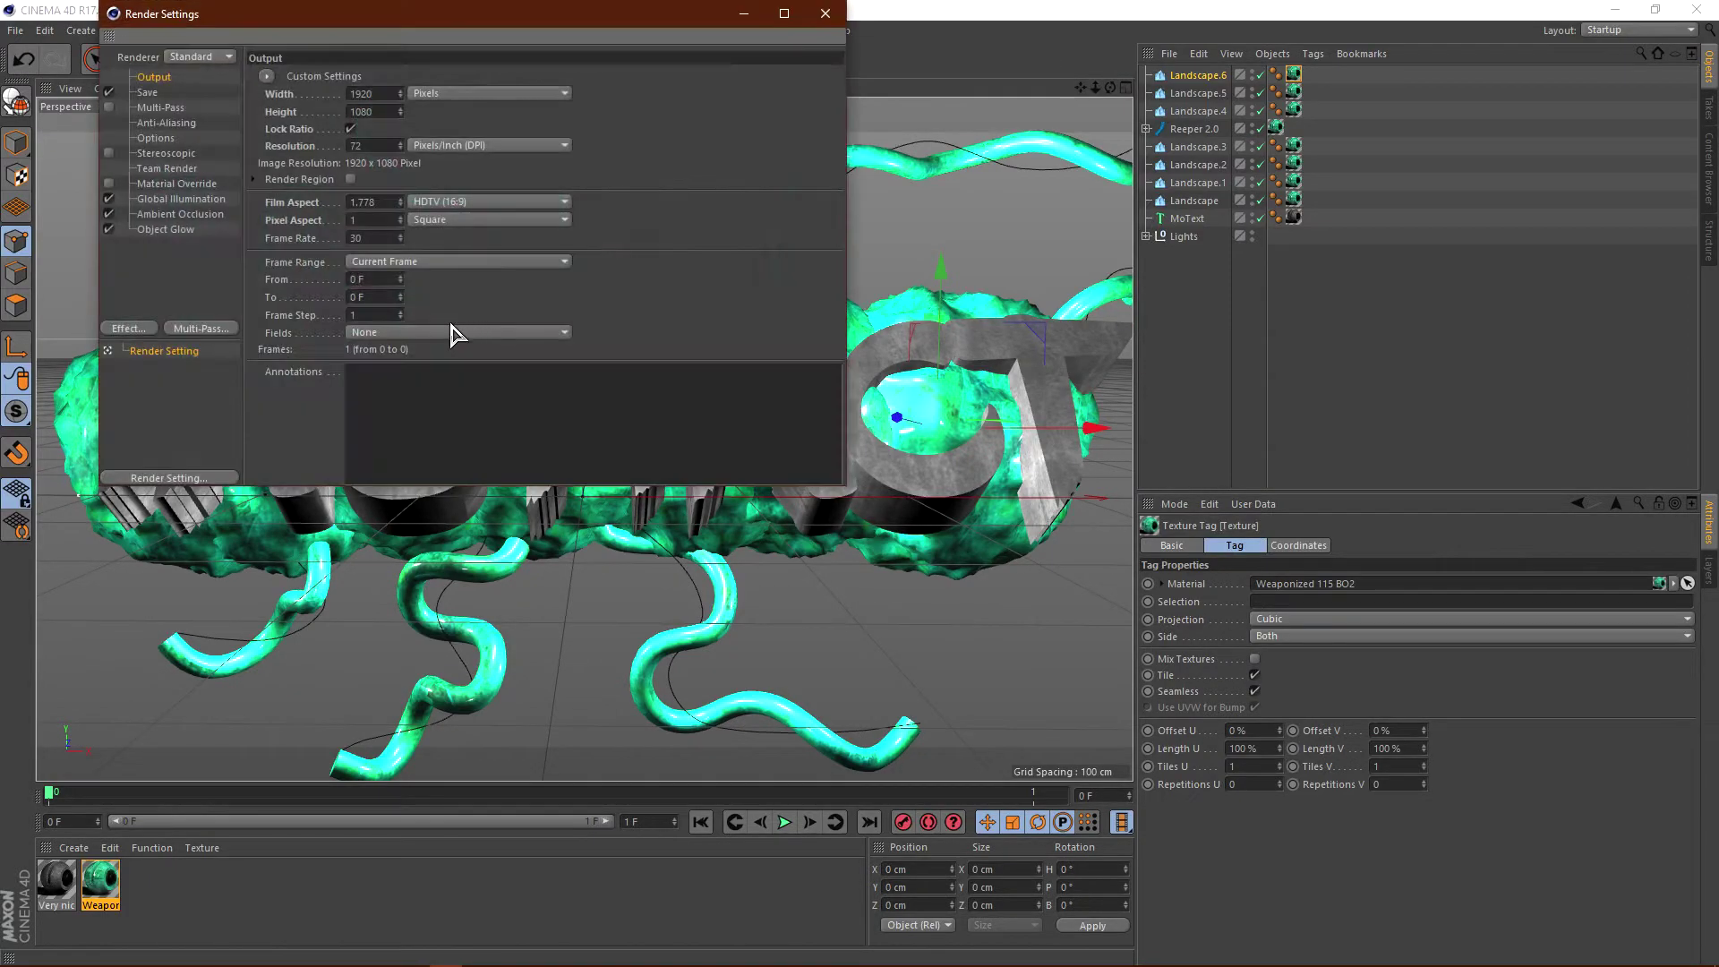
left_click(146, 93)
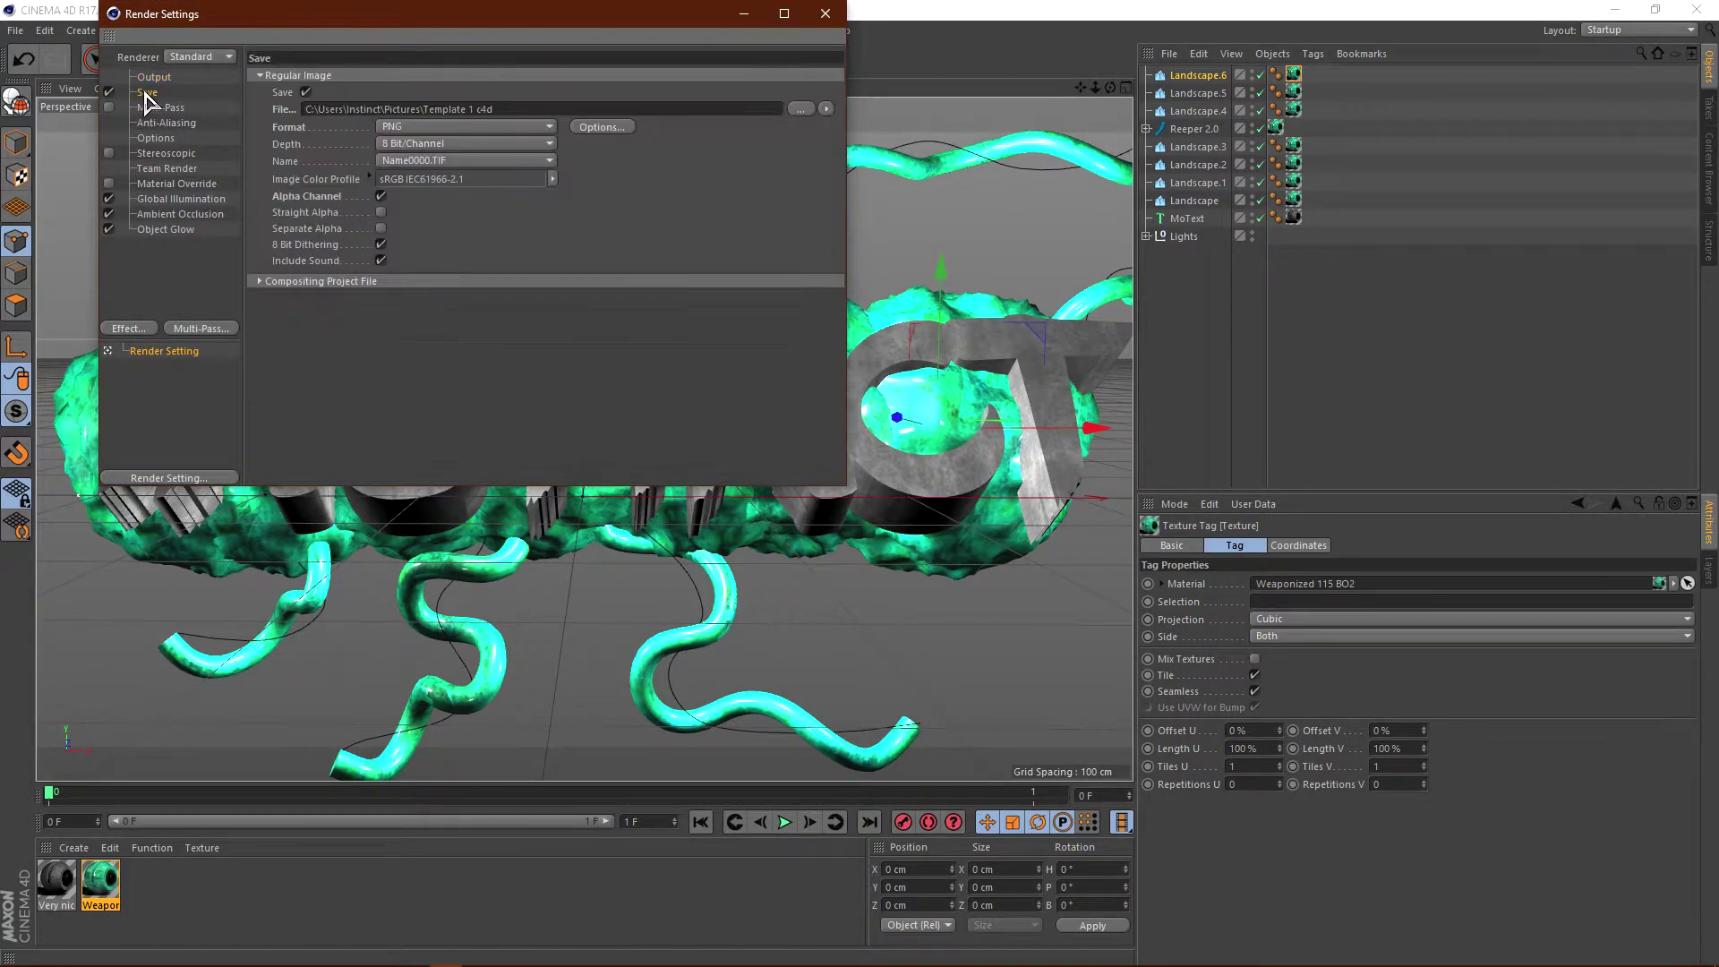
left_click(801, 109)
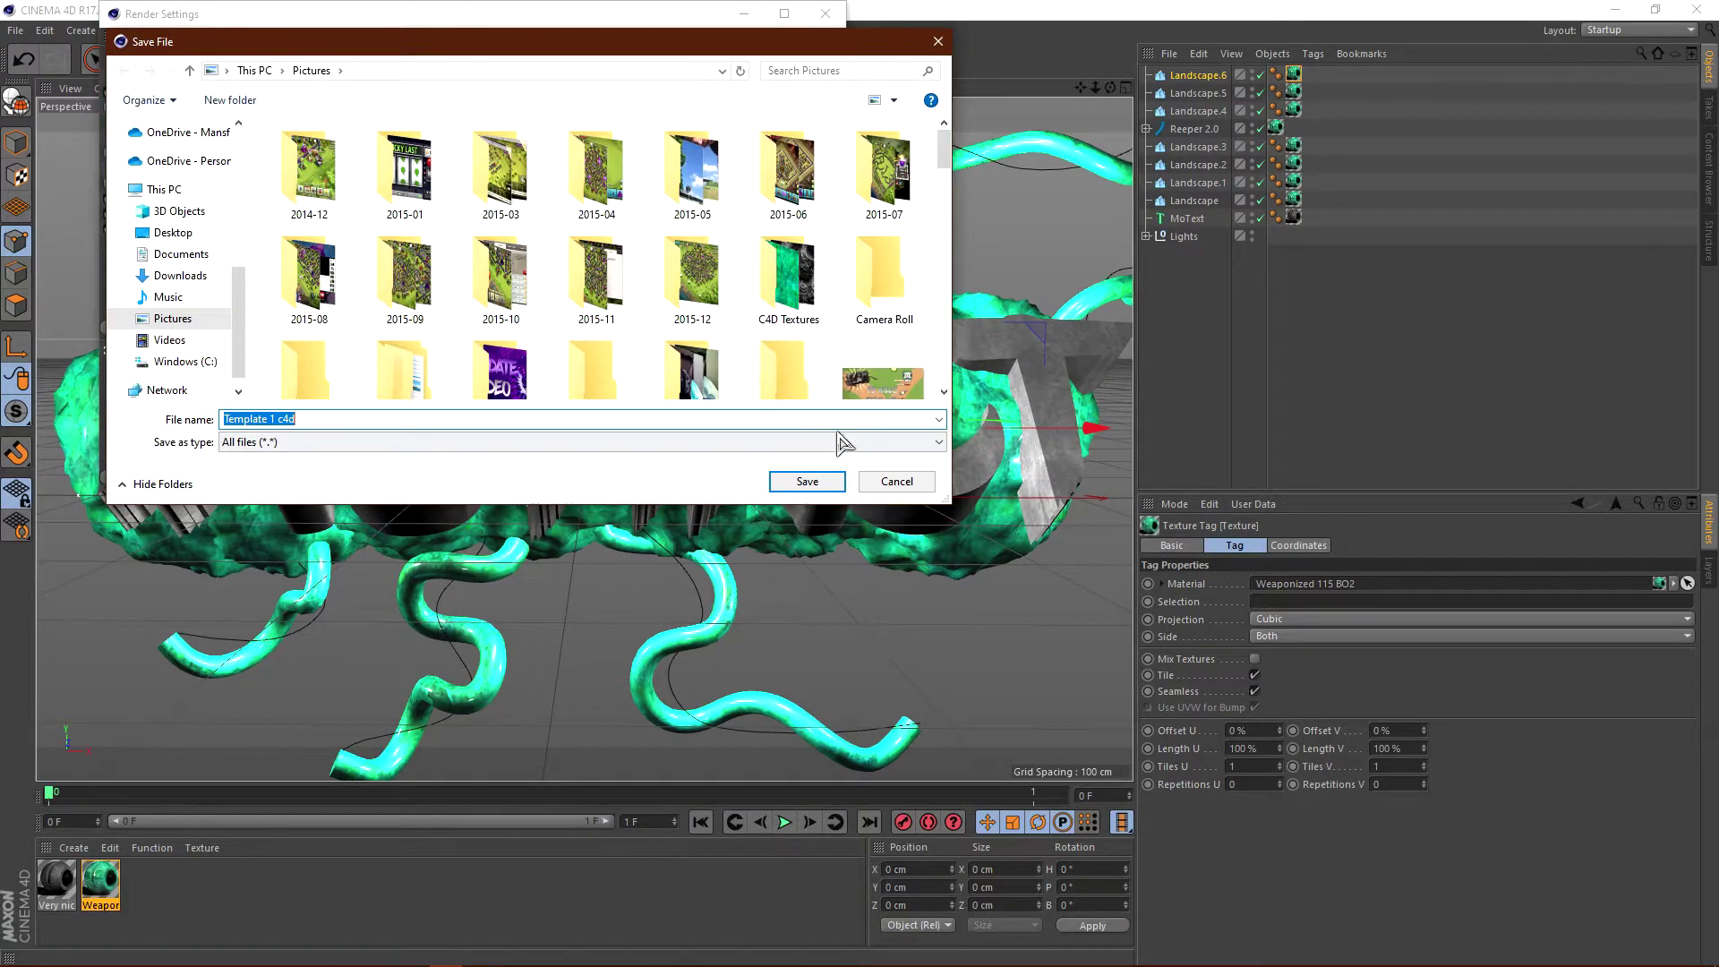
left_click(896, 480)
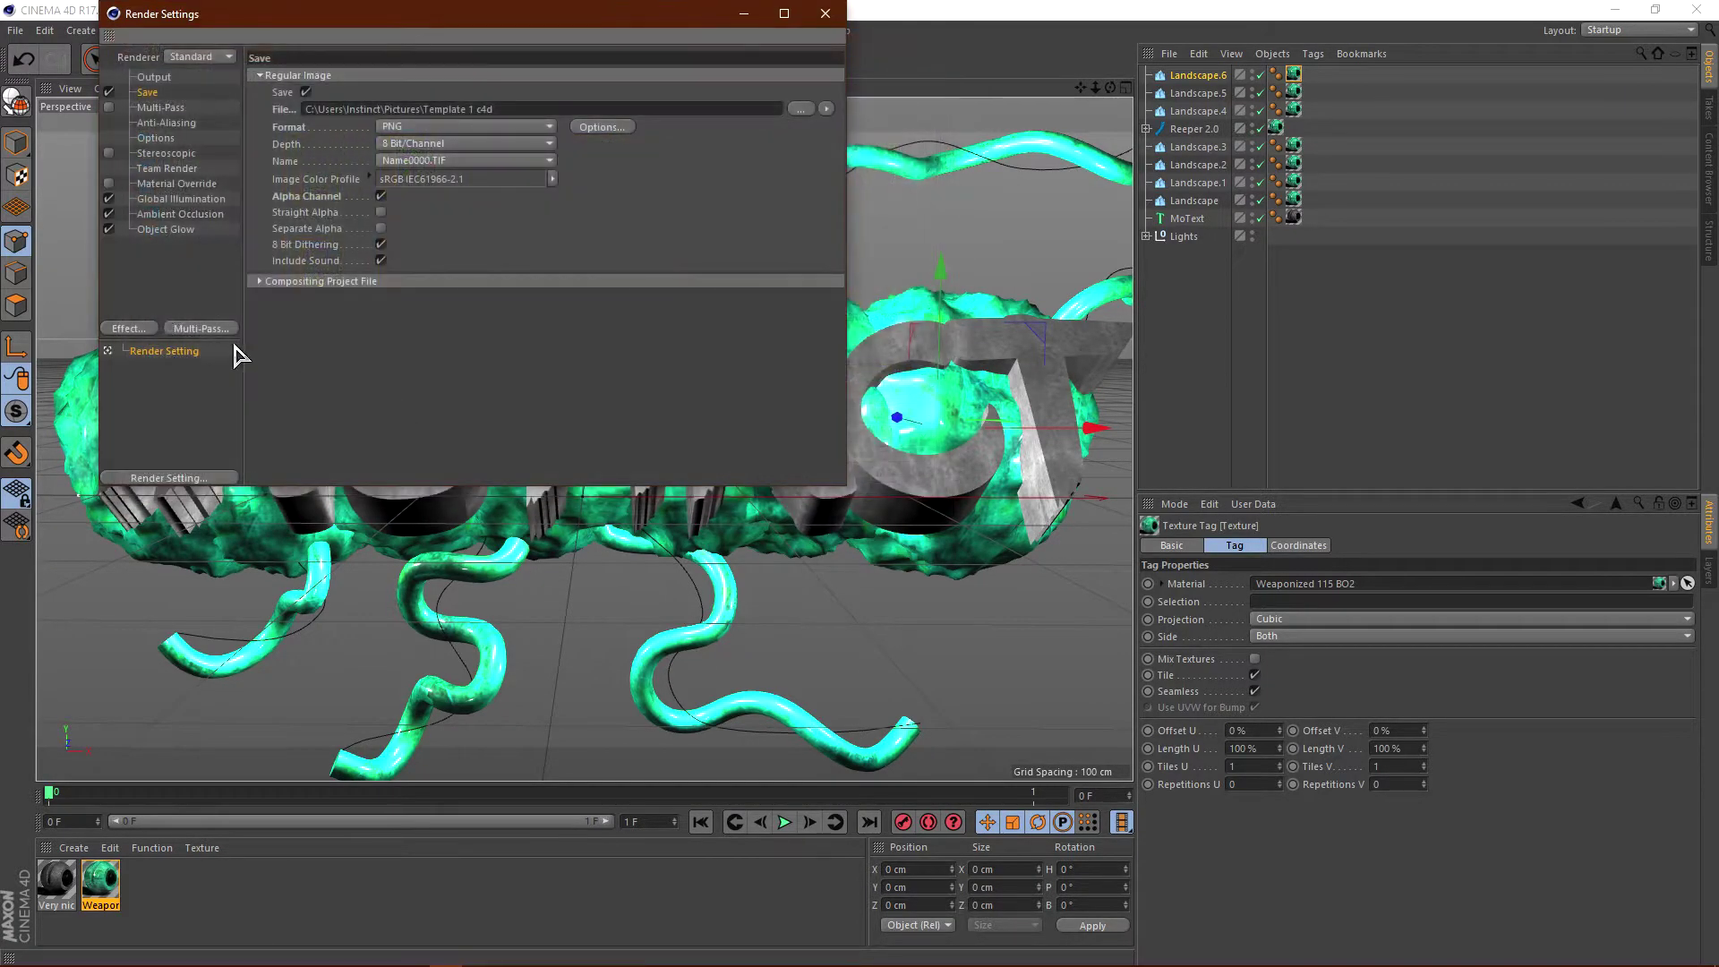
left_click(148, 78)
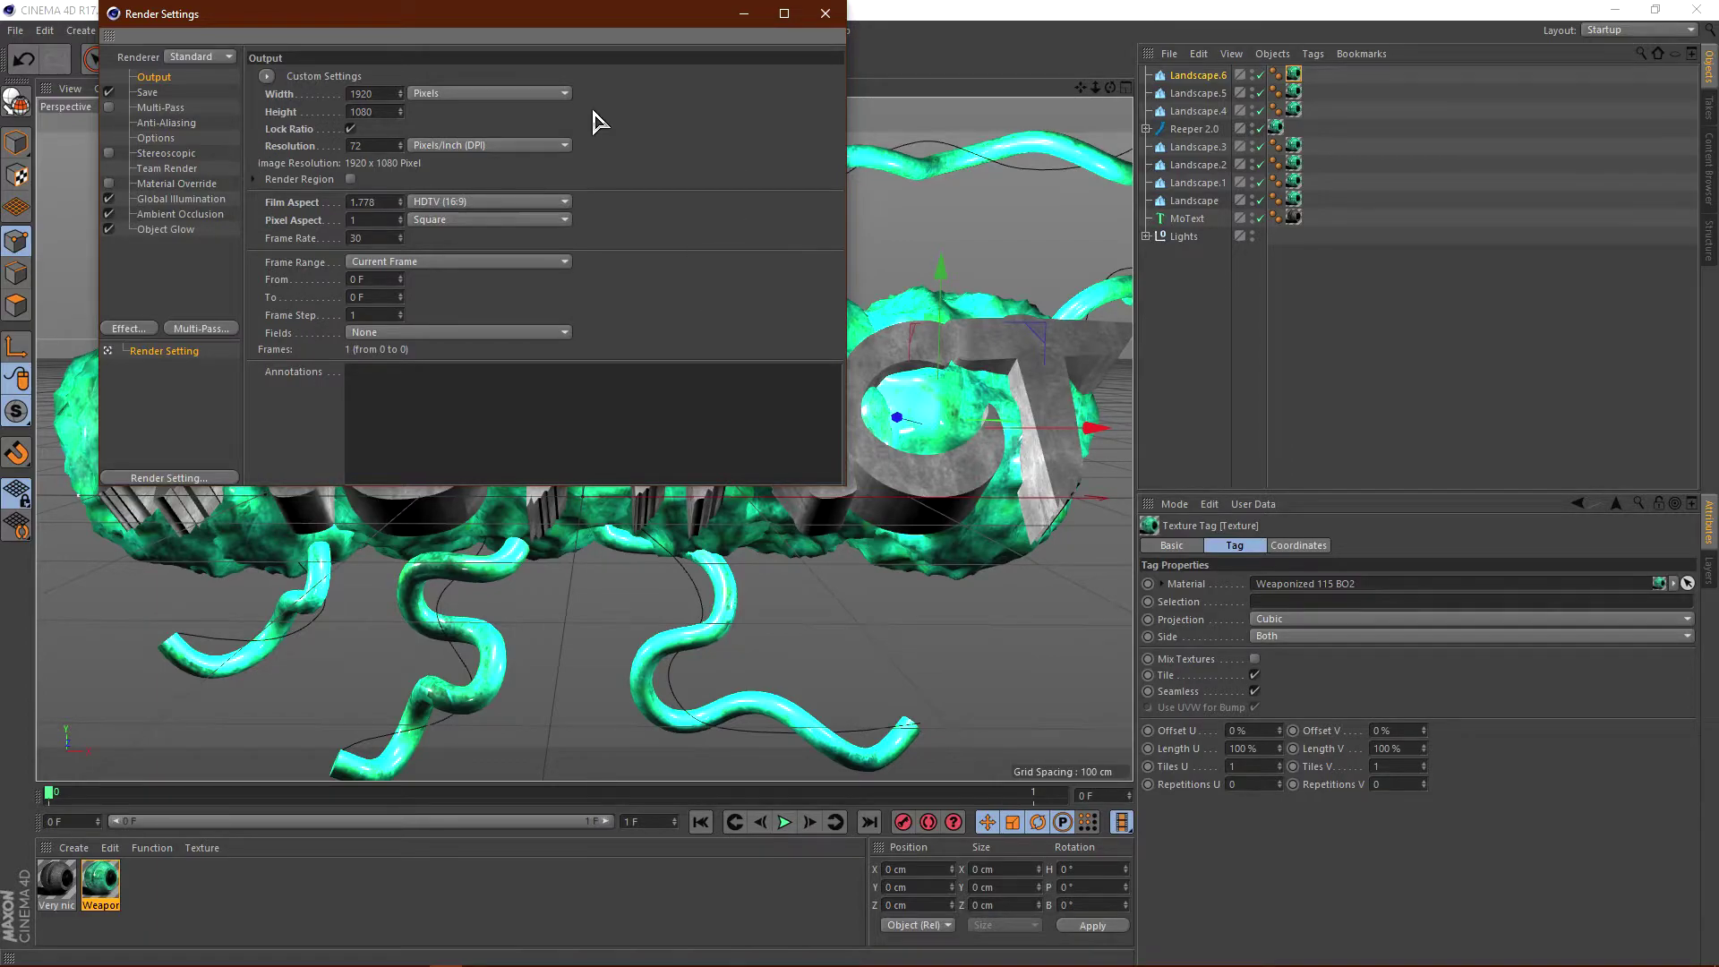
Set the render's save file to INSTINCT C4D tutorial render in the Pictures folder and close the render settings.
left_click(147, 93)
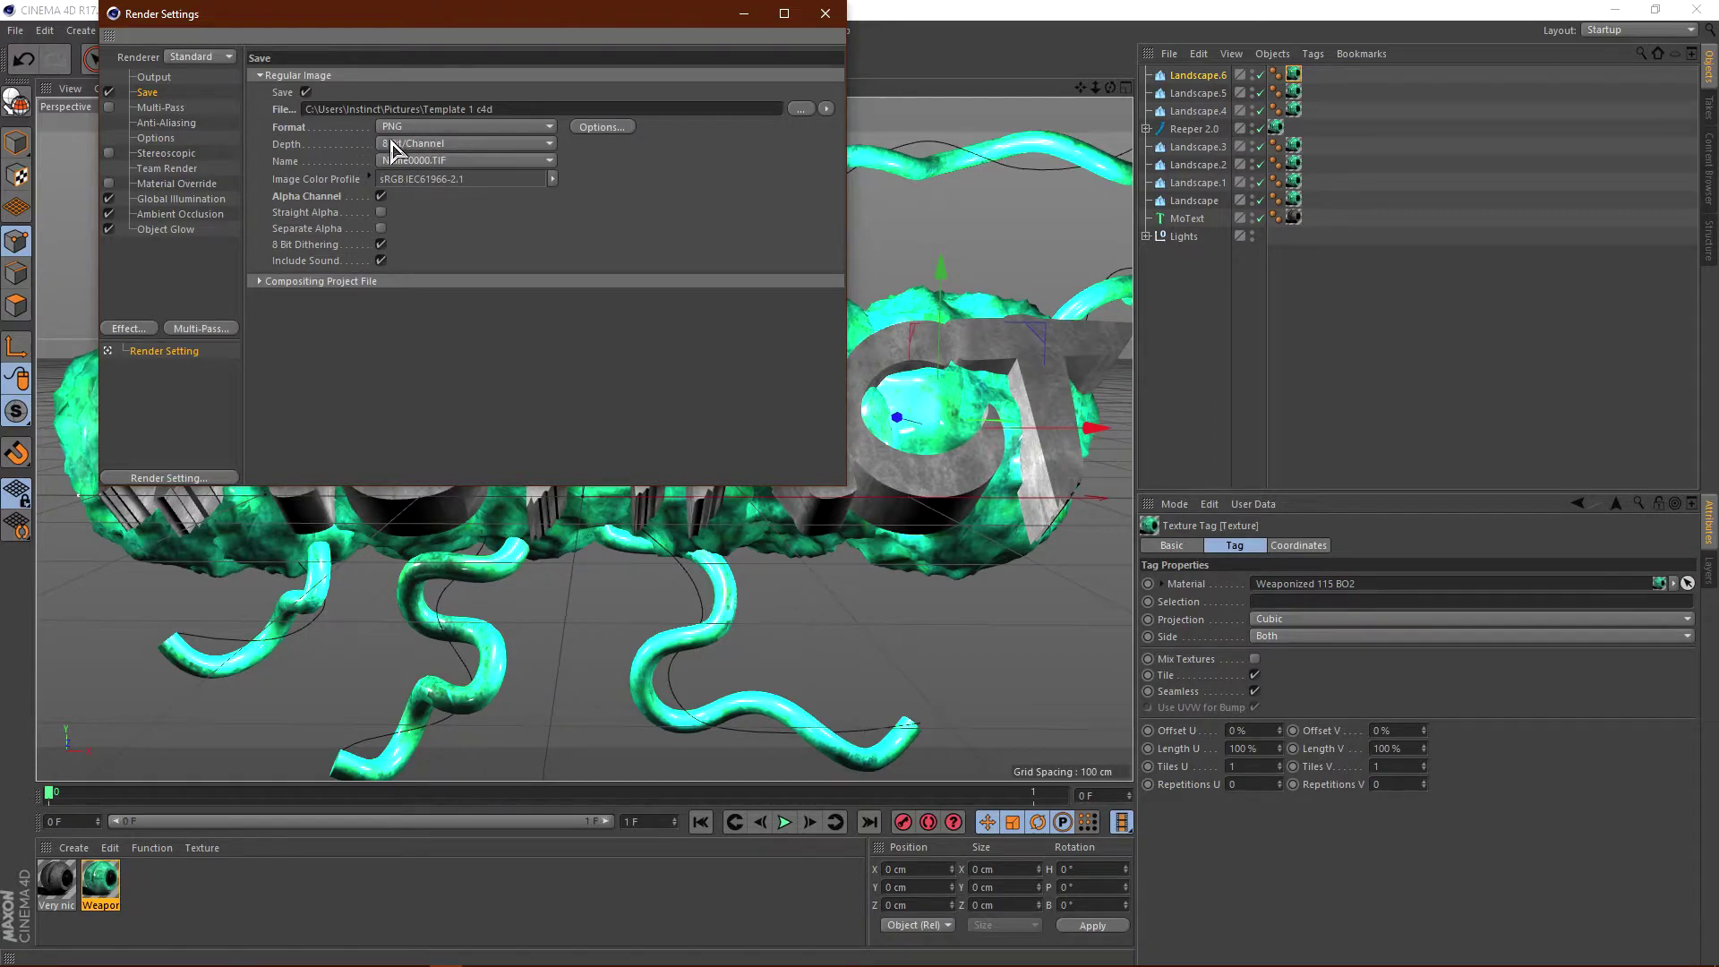
left_click(799, 110)
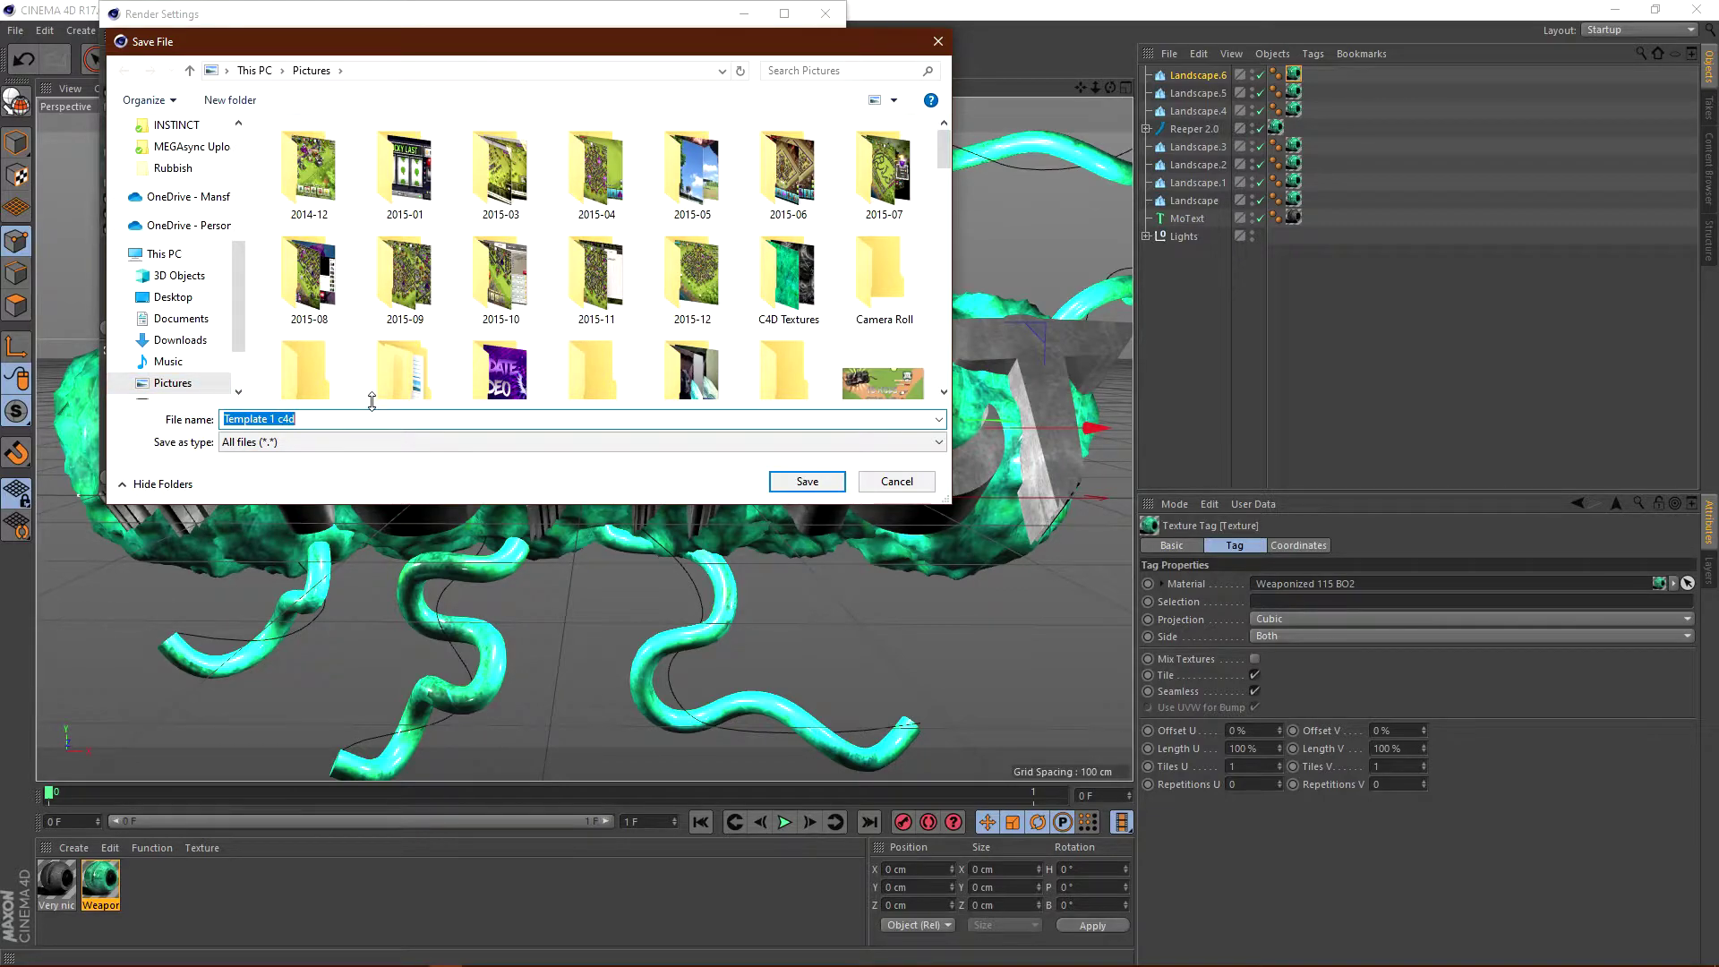
key("BackSpace")
type("I")
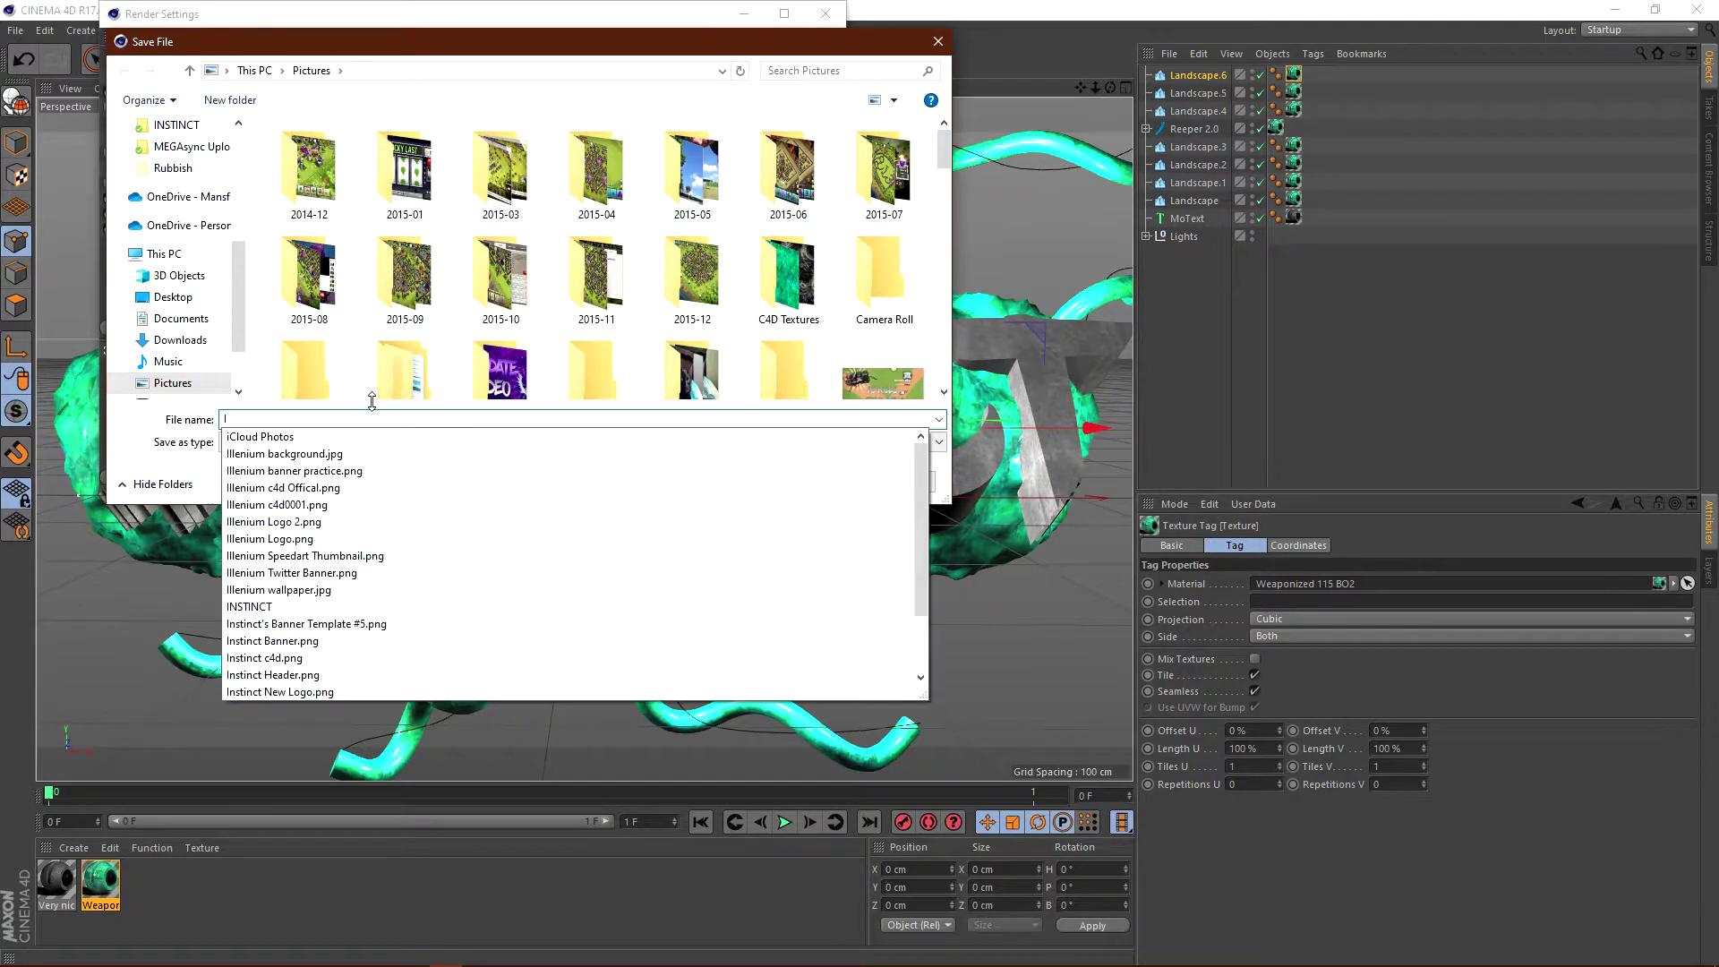
type("NSTINCT C")
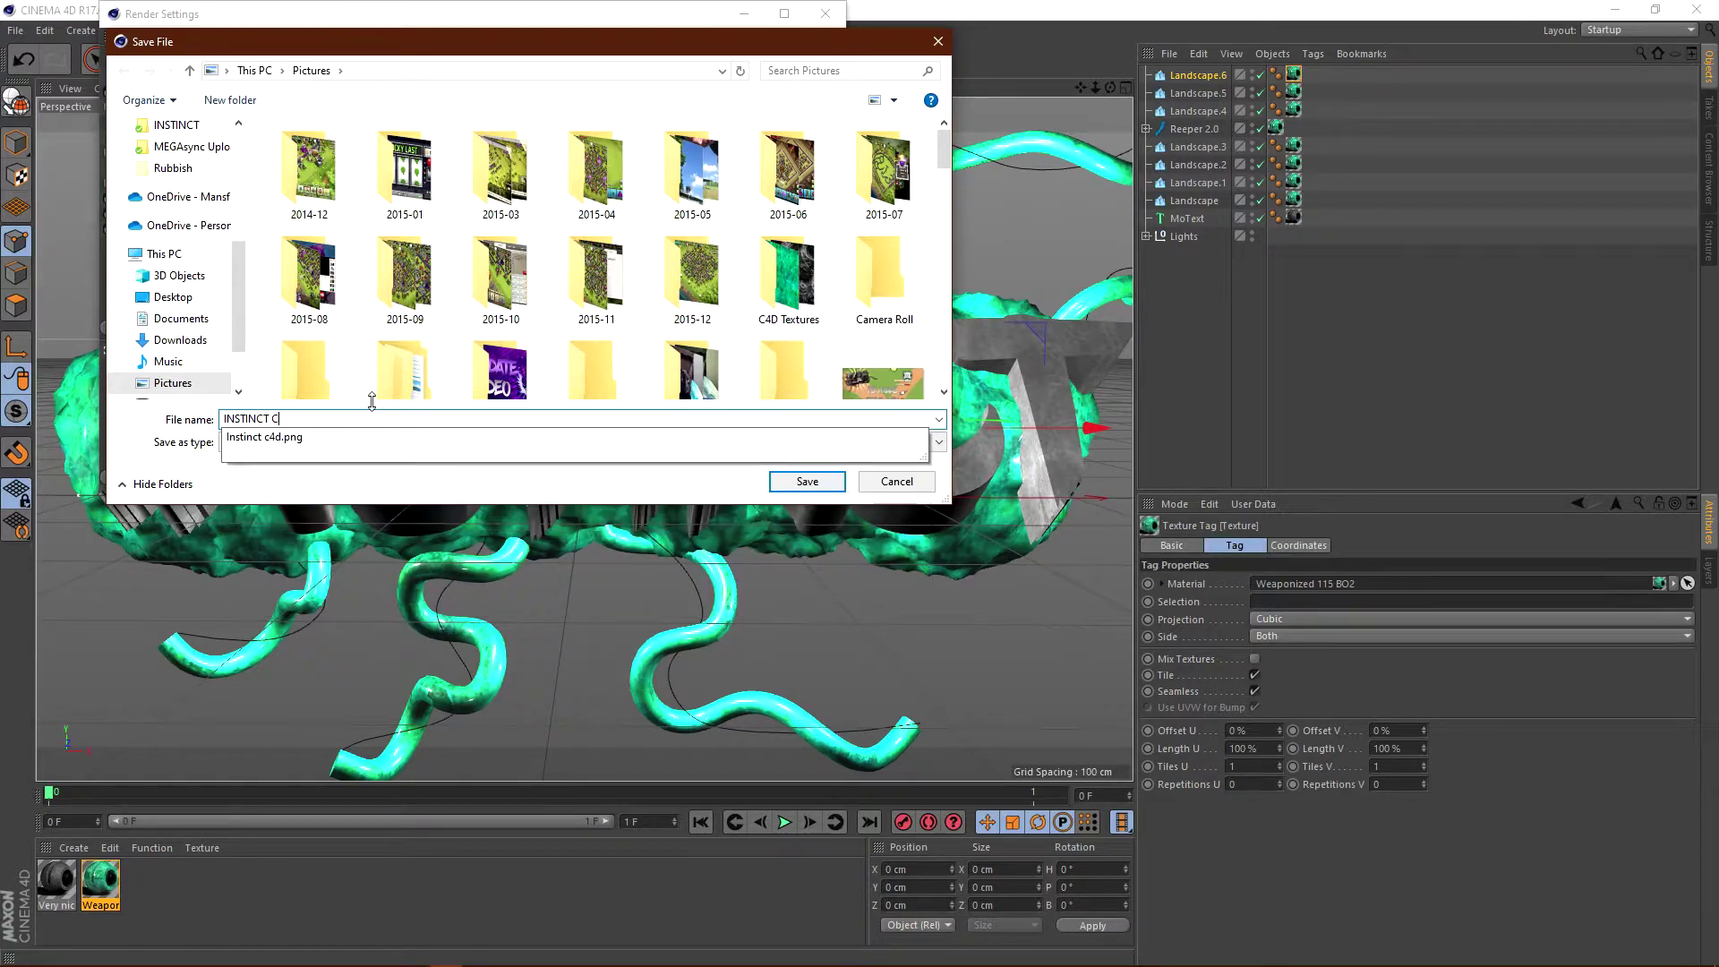
type("4D tutorial render")
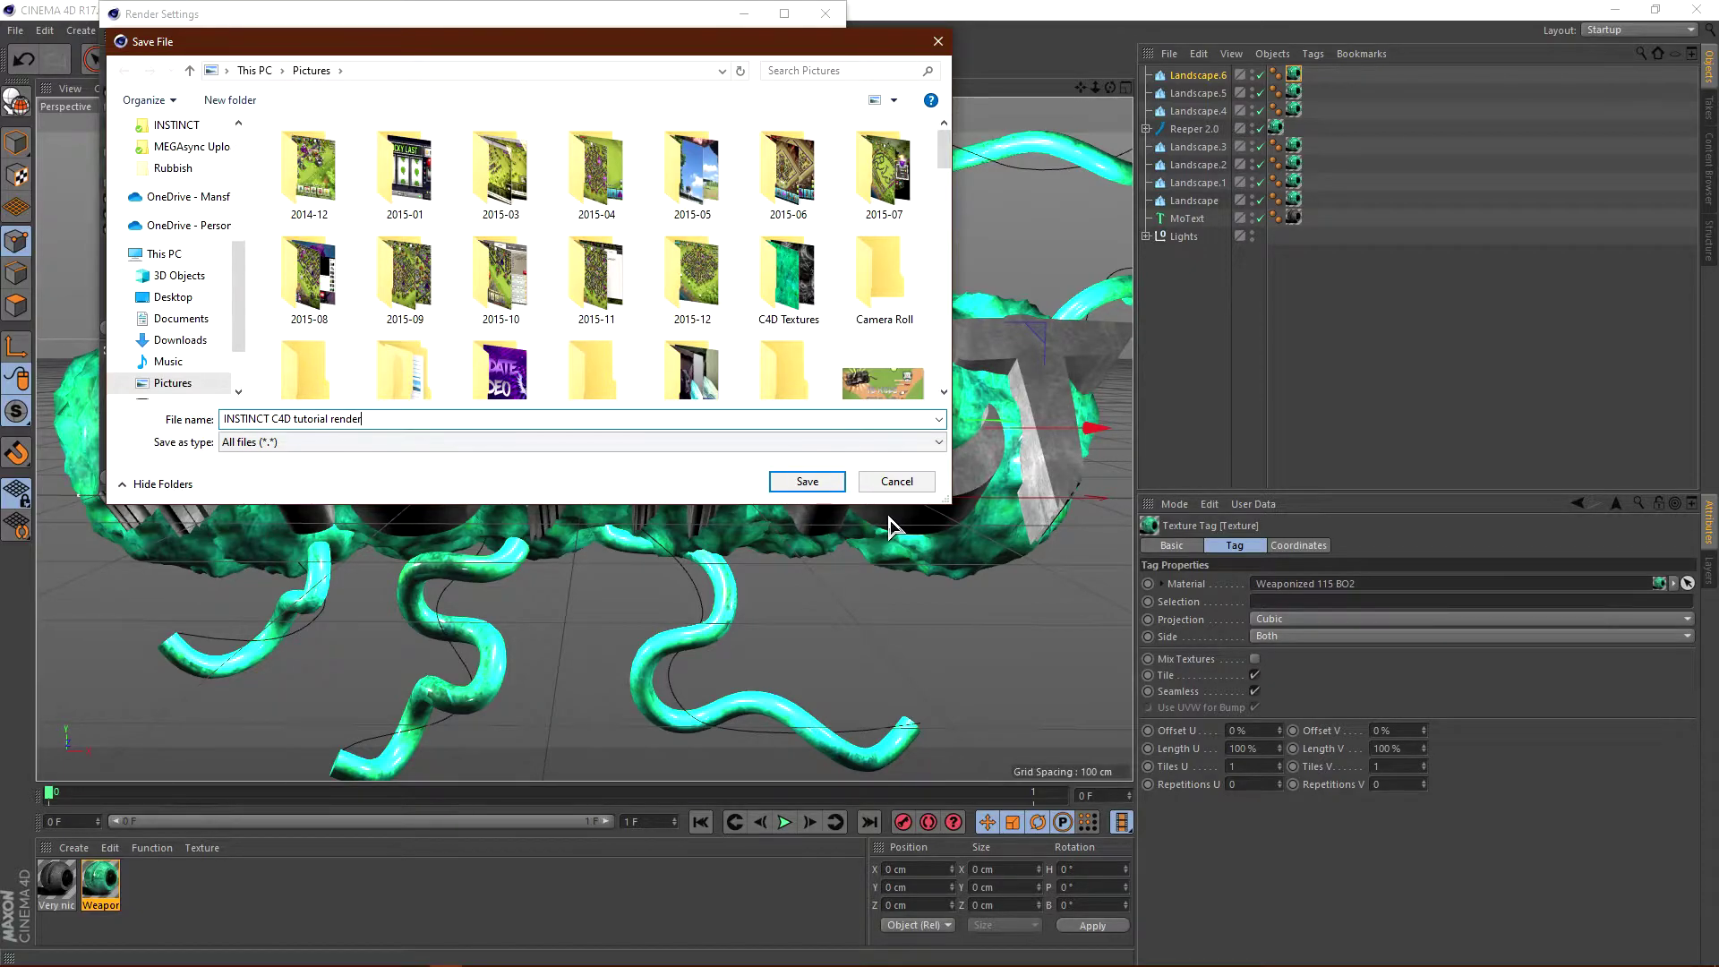
left_click(809, 481)
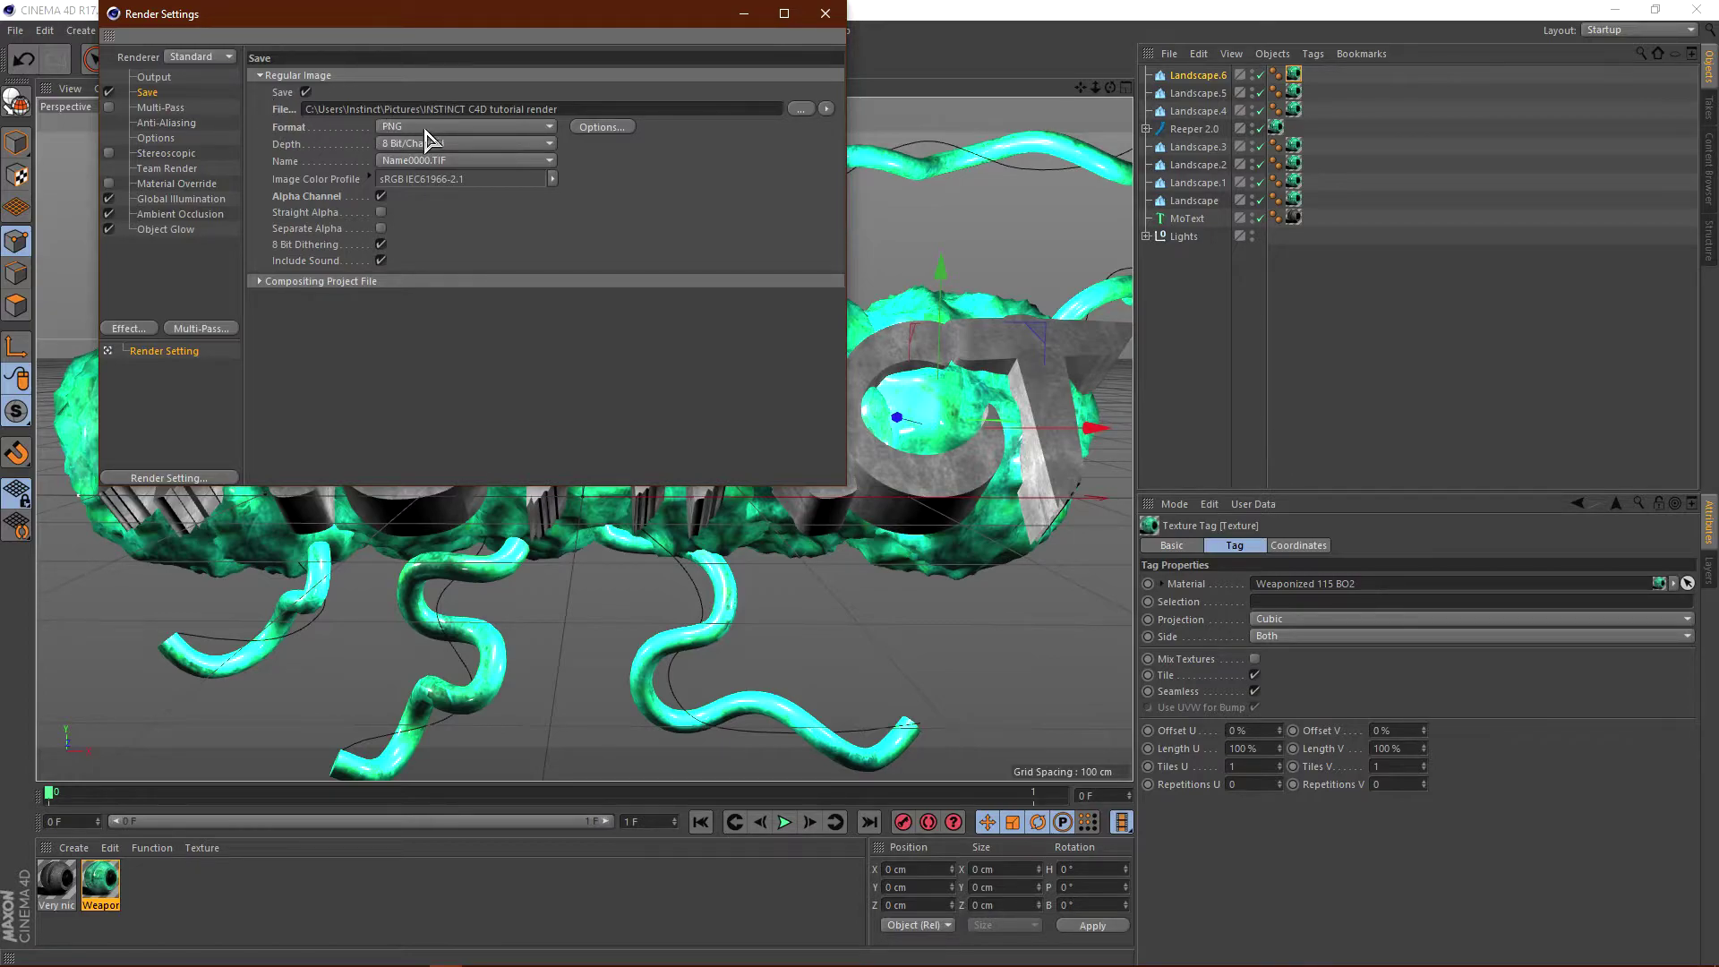
left_click(824, 13)
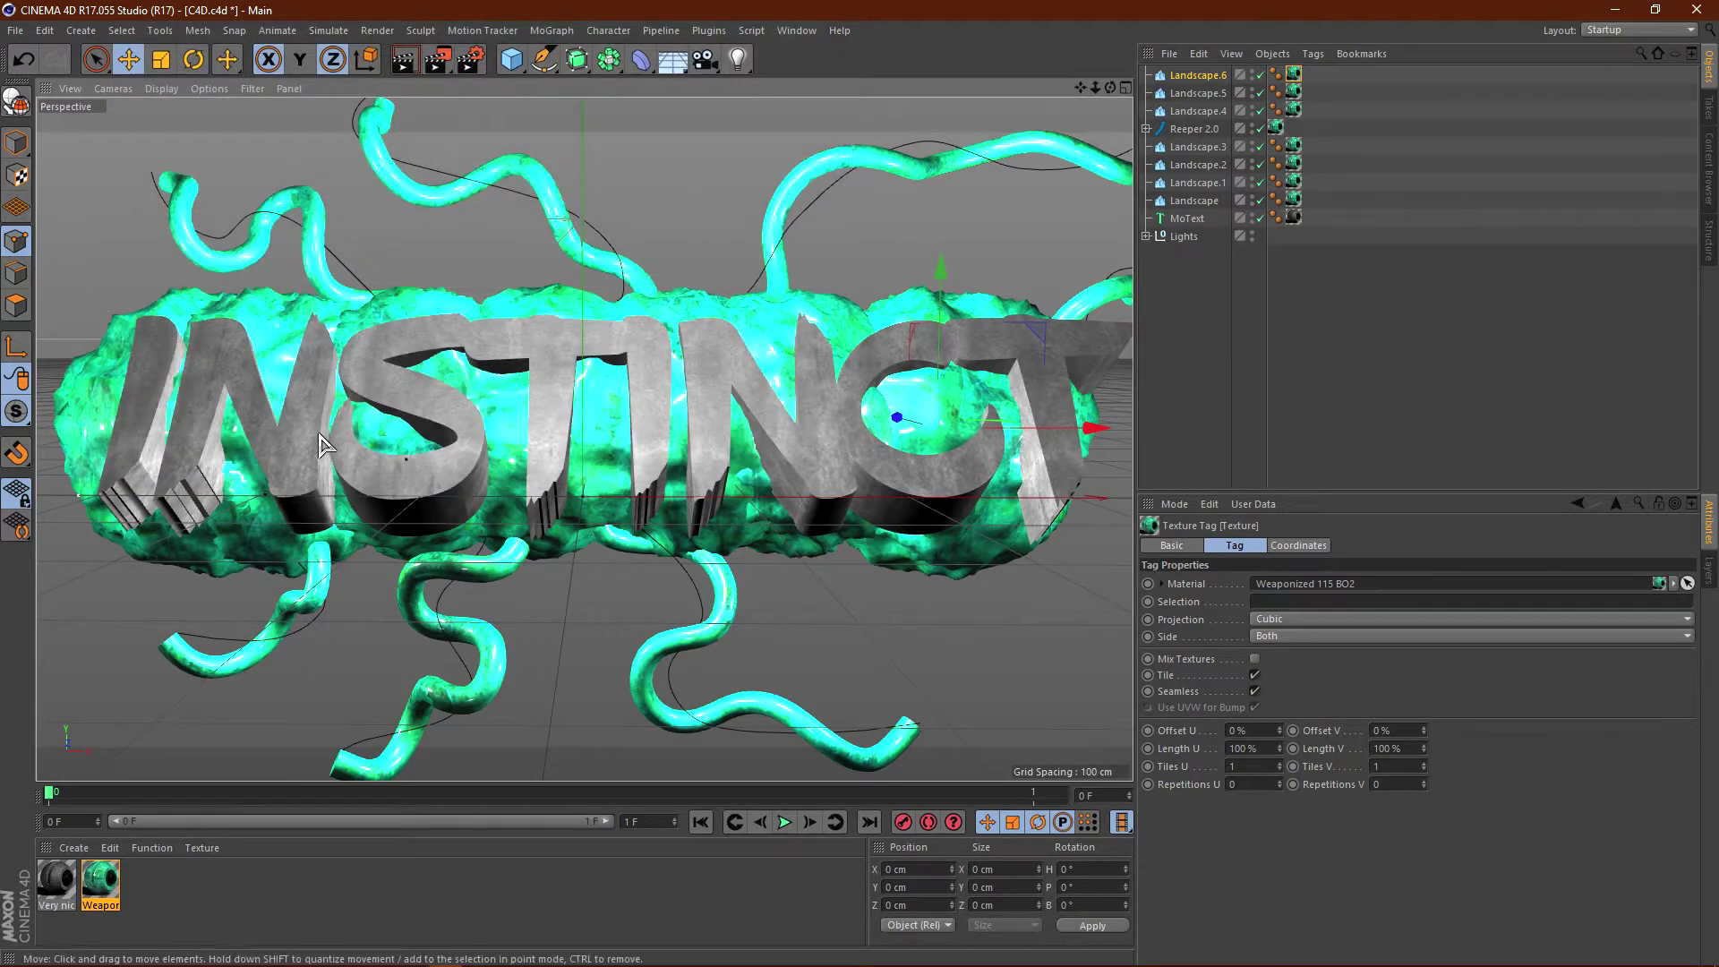
Render the scene to the Picture Viewer, check the whole image, and minimize the windows to show the desktop.
left_click(439, 61)
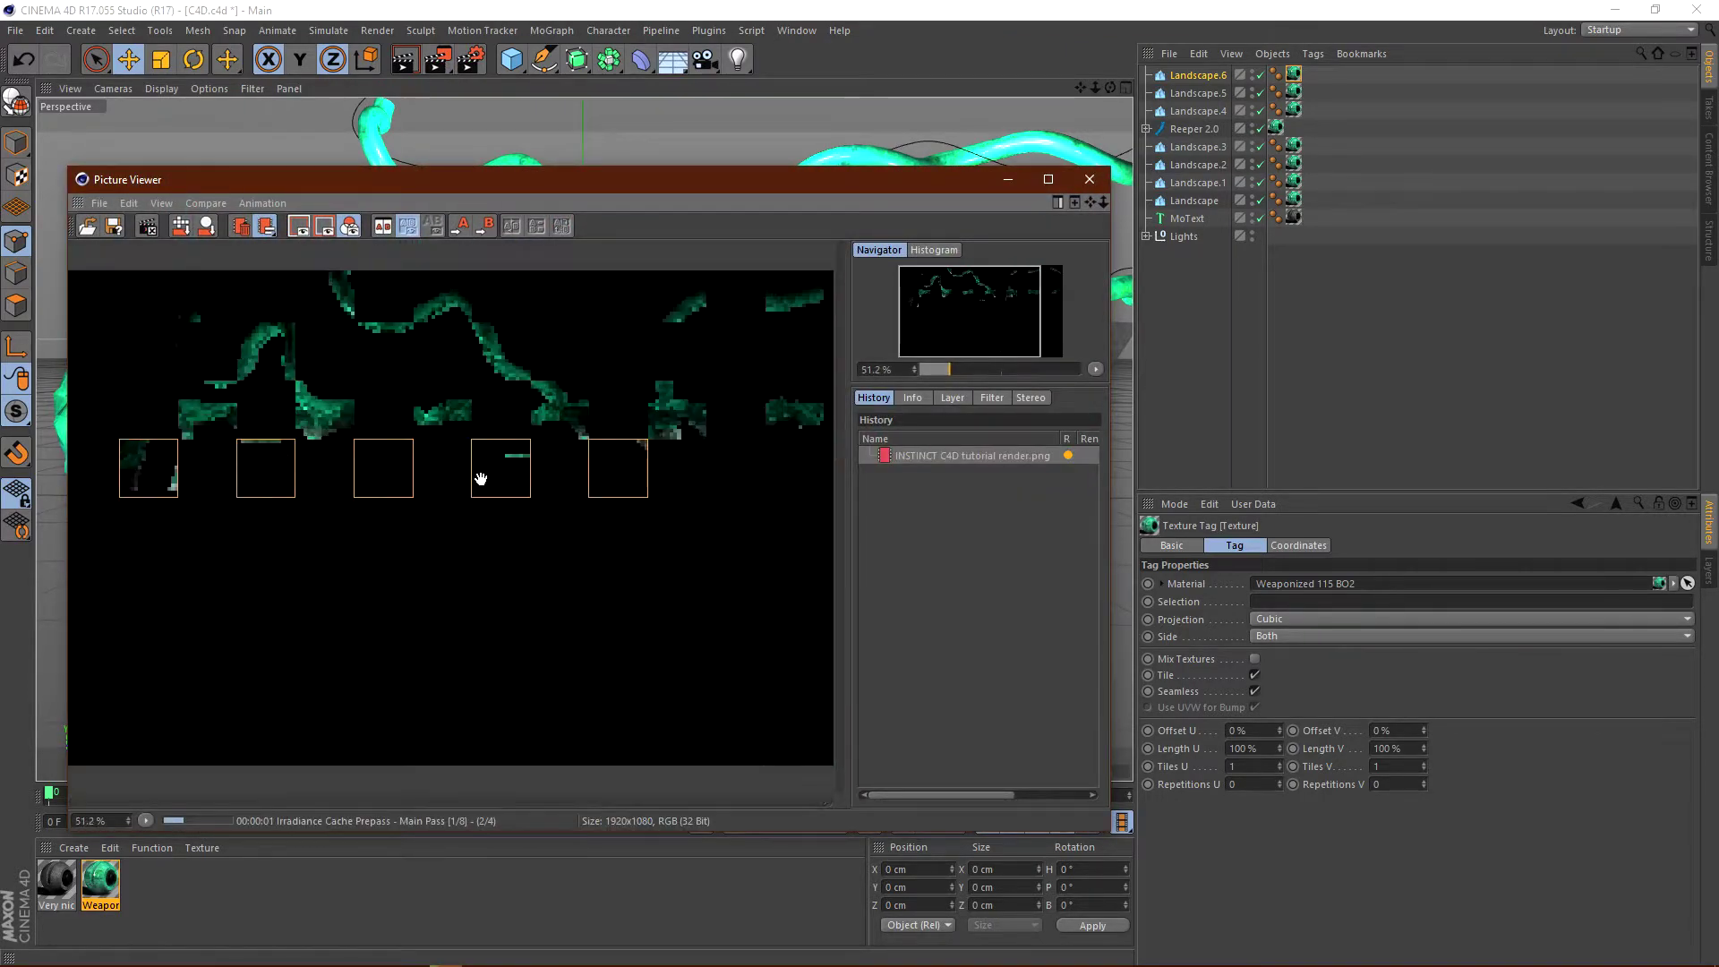
scroll(480, 479, "down", 2)
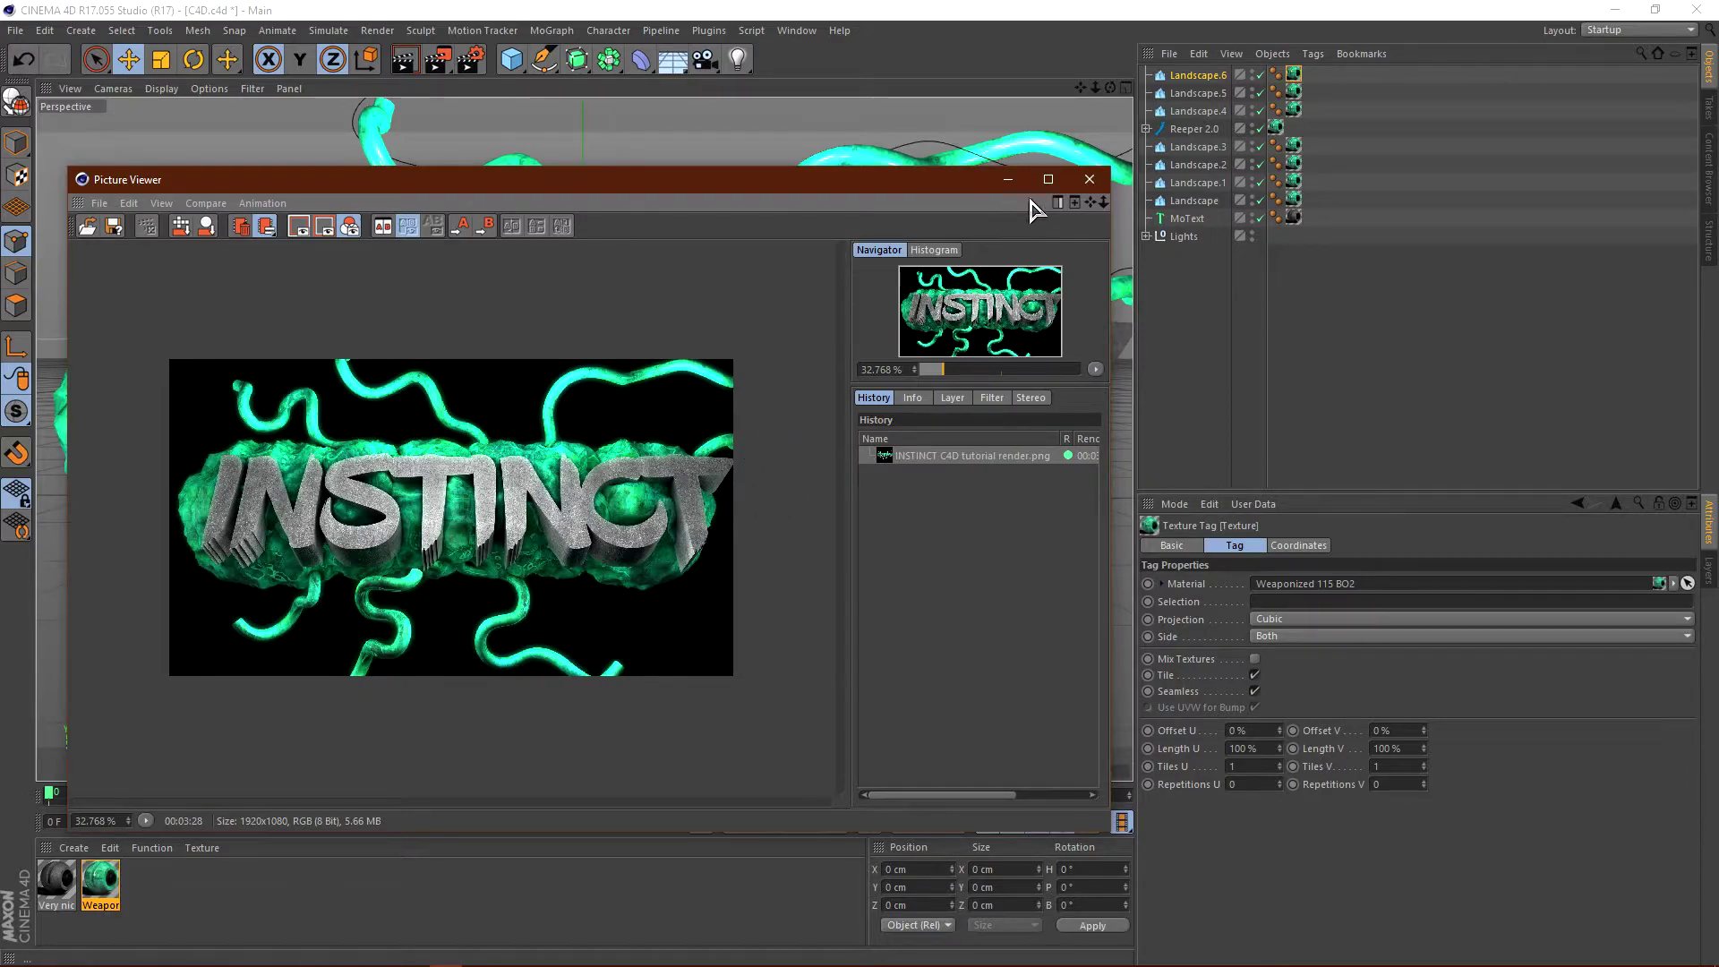
left_click(1008, 180)
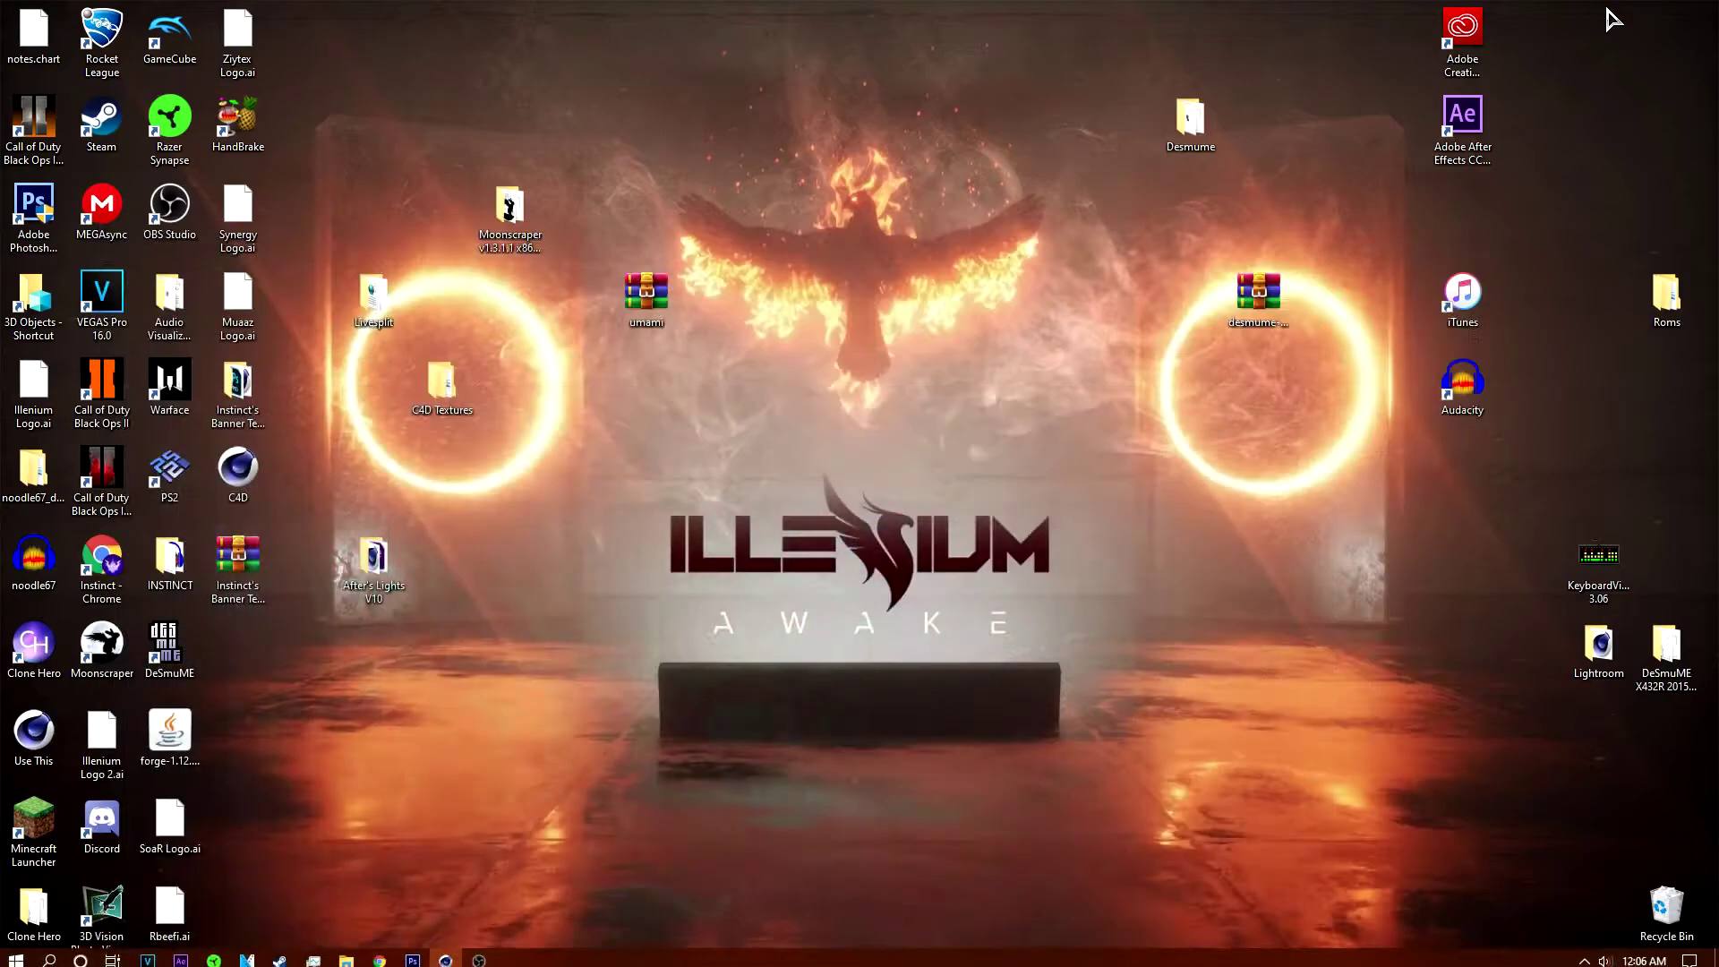
left_click(1614, 10)
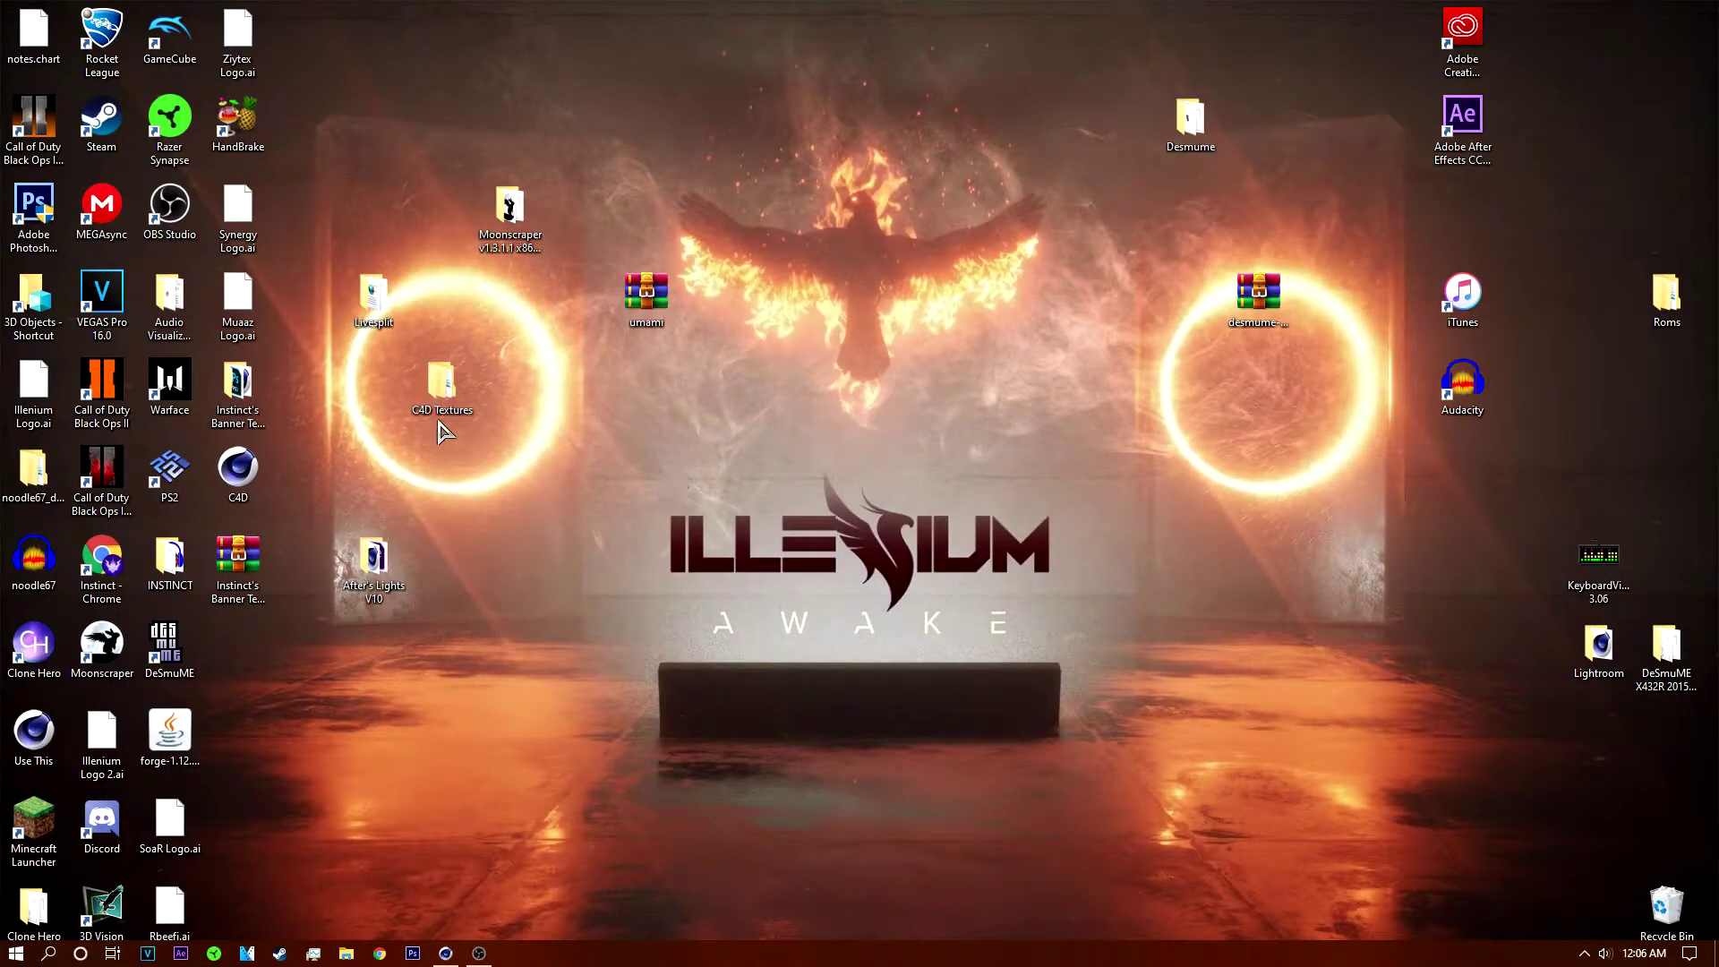
Open the Instinct's Banner Template #5 Photoshop file from the Instinct's Banner Template #5 folder and activate the Move tool.
double_click(237, 386)
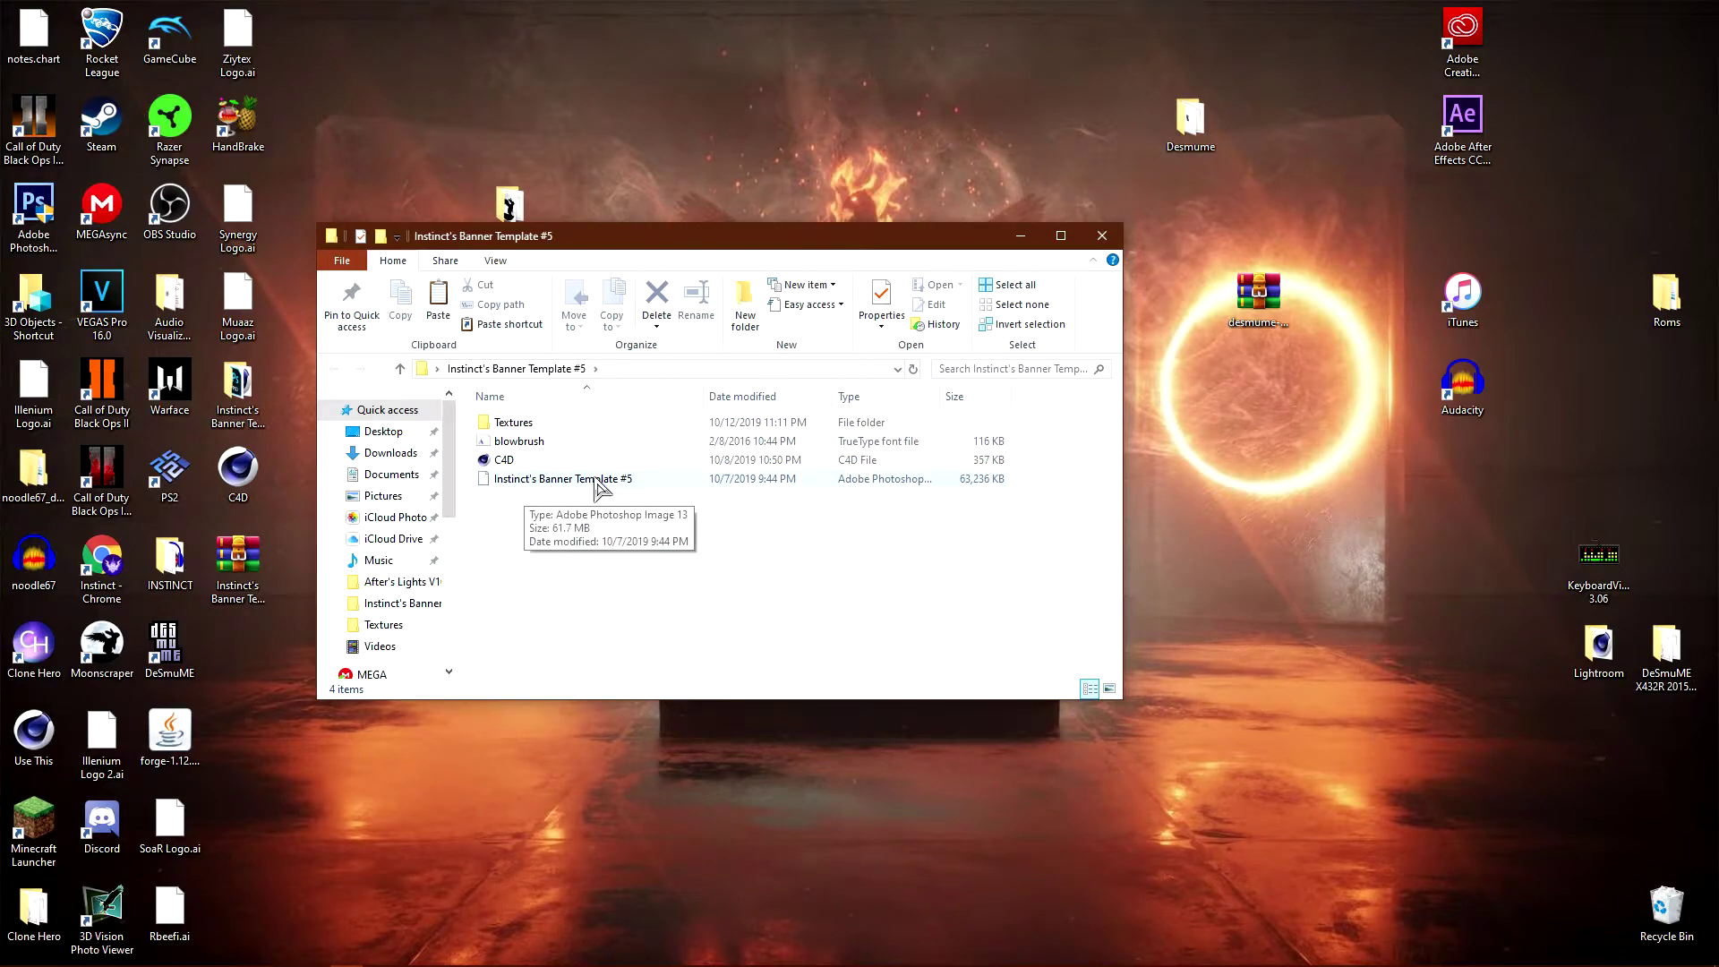
left_click(532, 484)
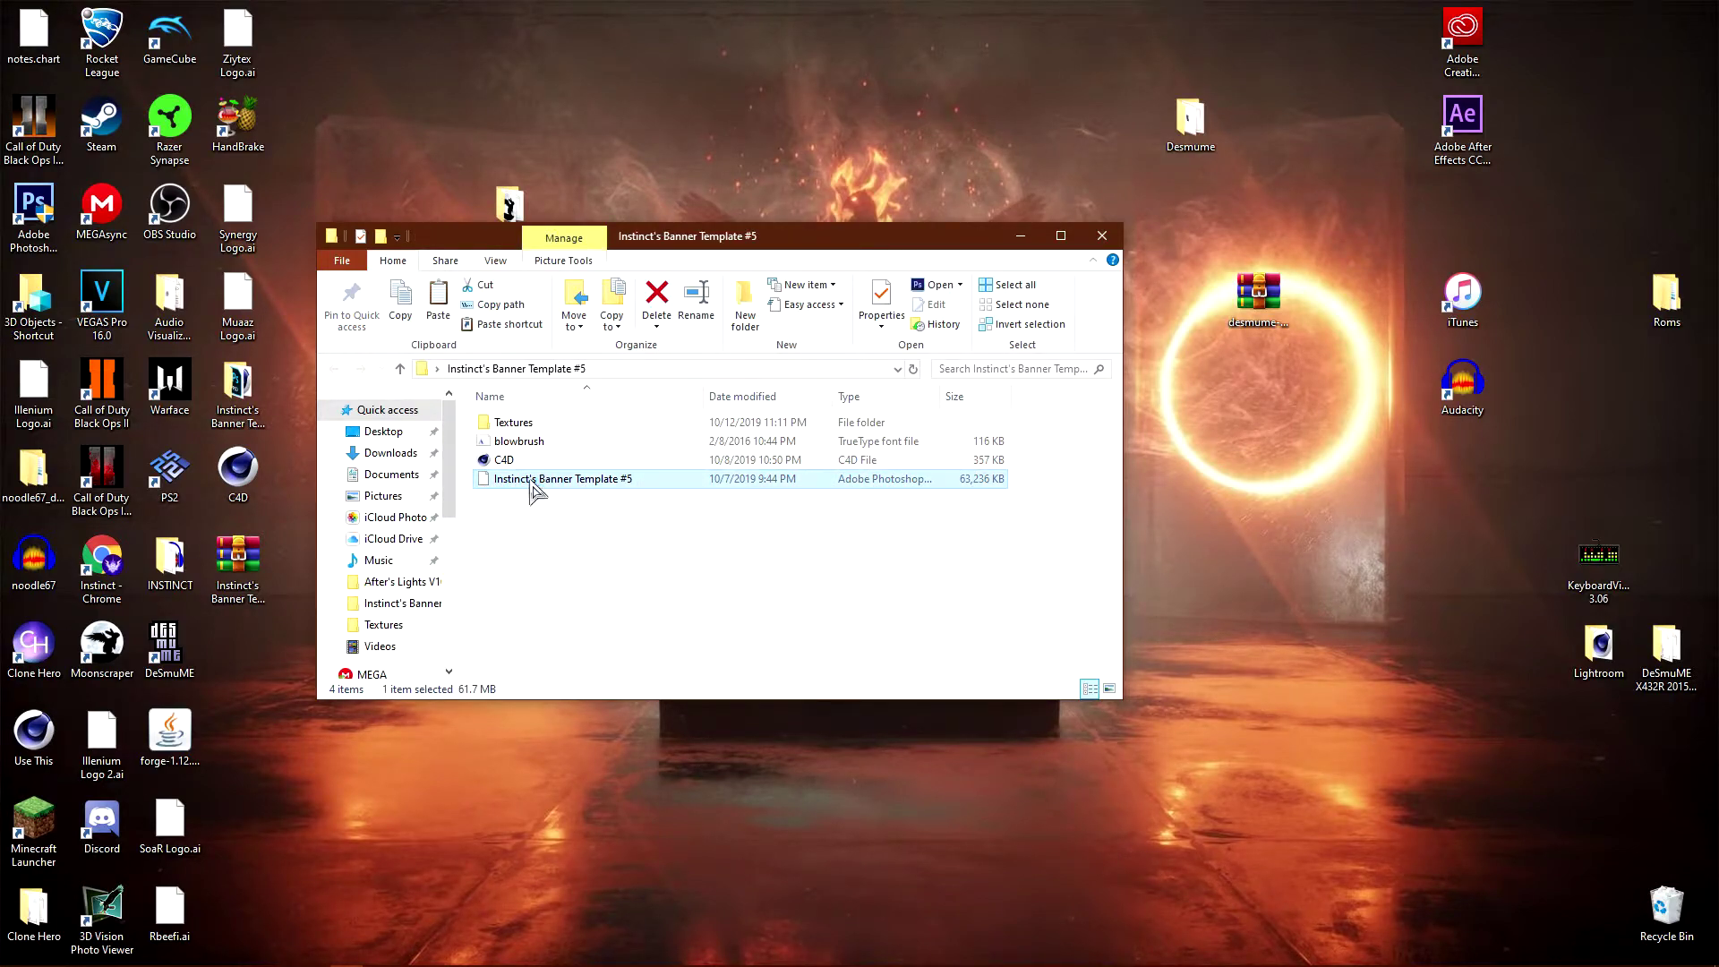
double_click(532, 482)
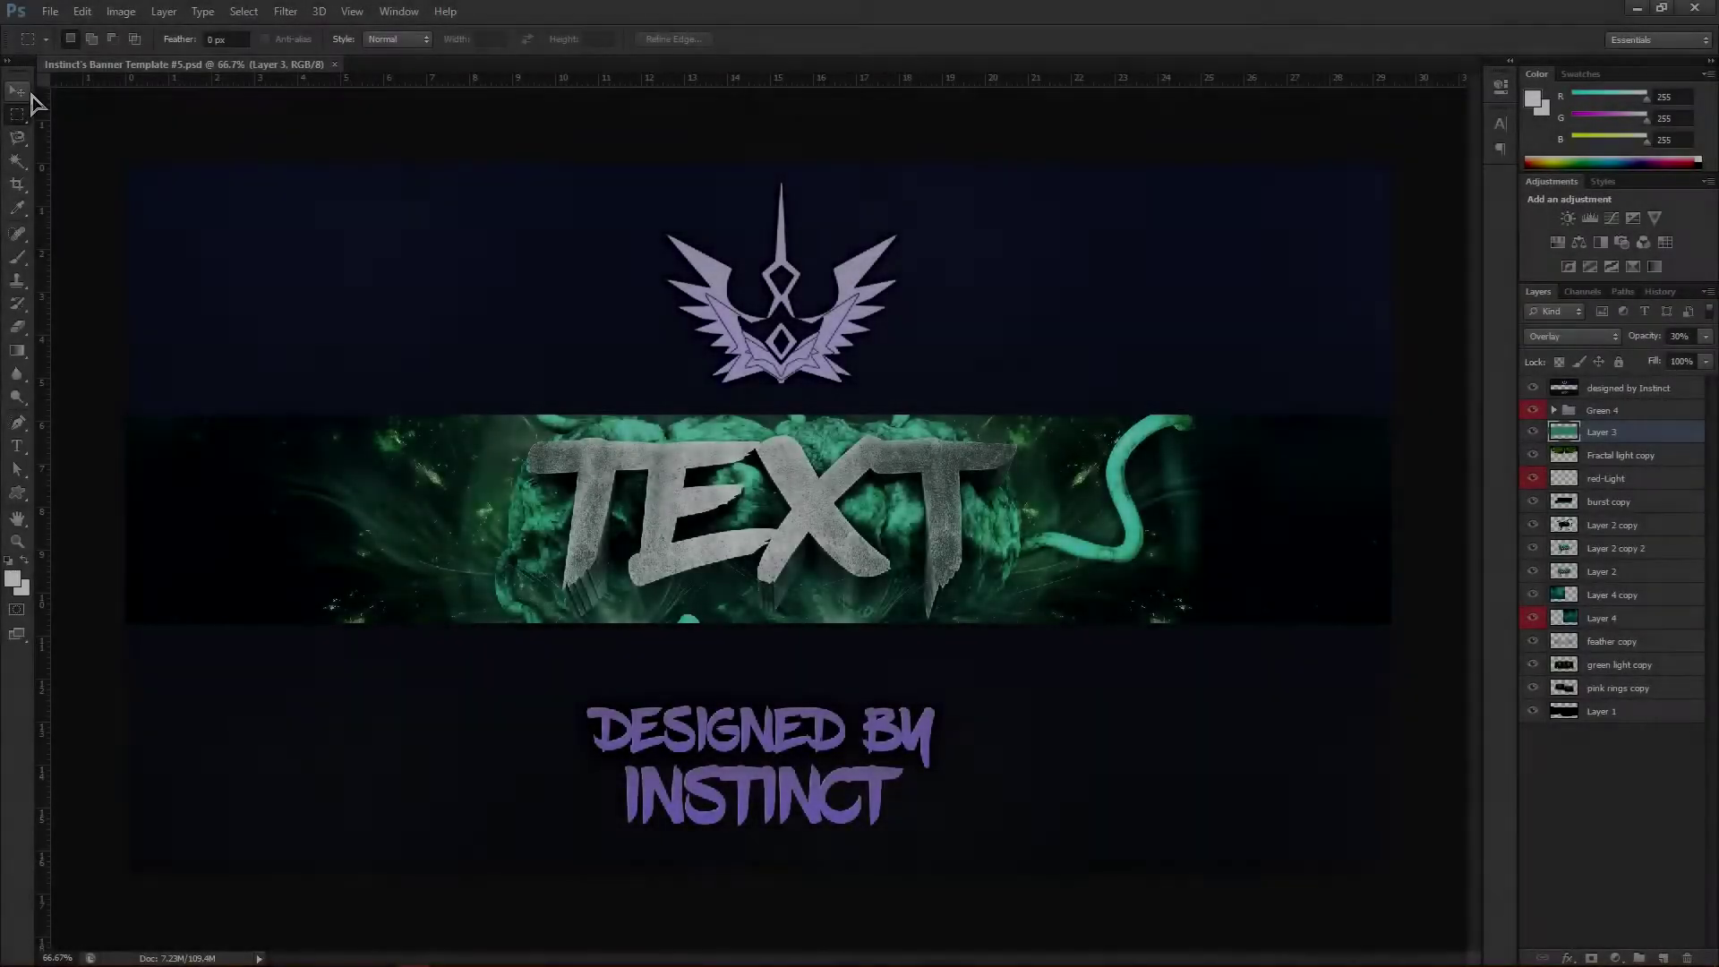
left_click(17, 91)
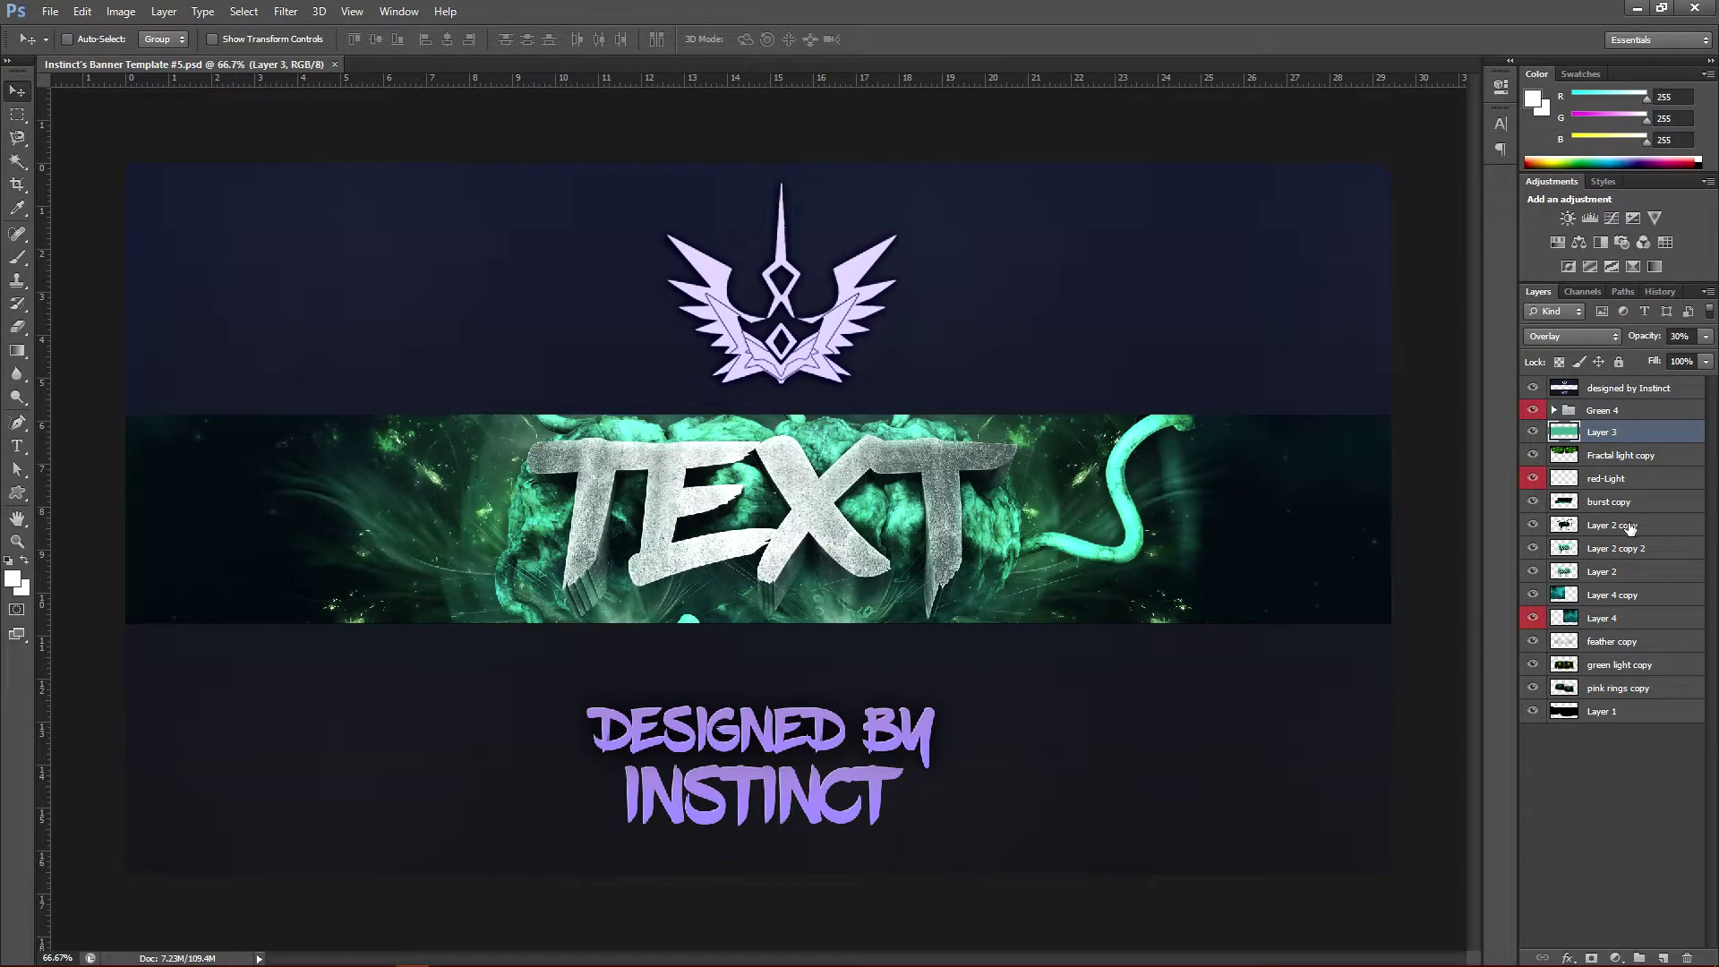
Examine which layers form the TEXT render by toggling burst copy, Layer 2 copy, Layer 2 copy 2 and Layer 2.
left_click(1532, 524)
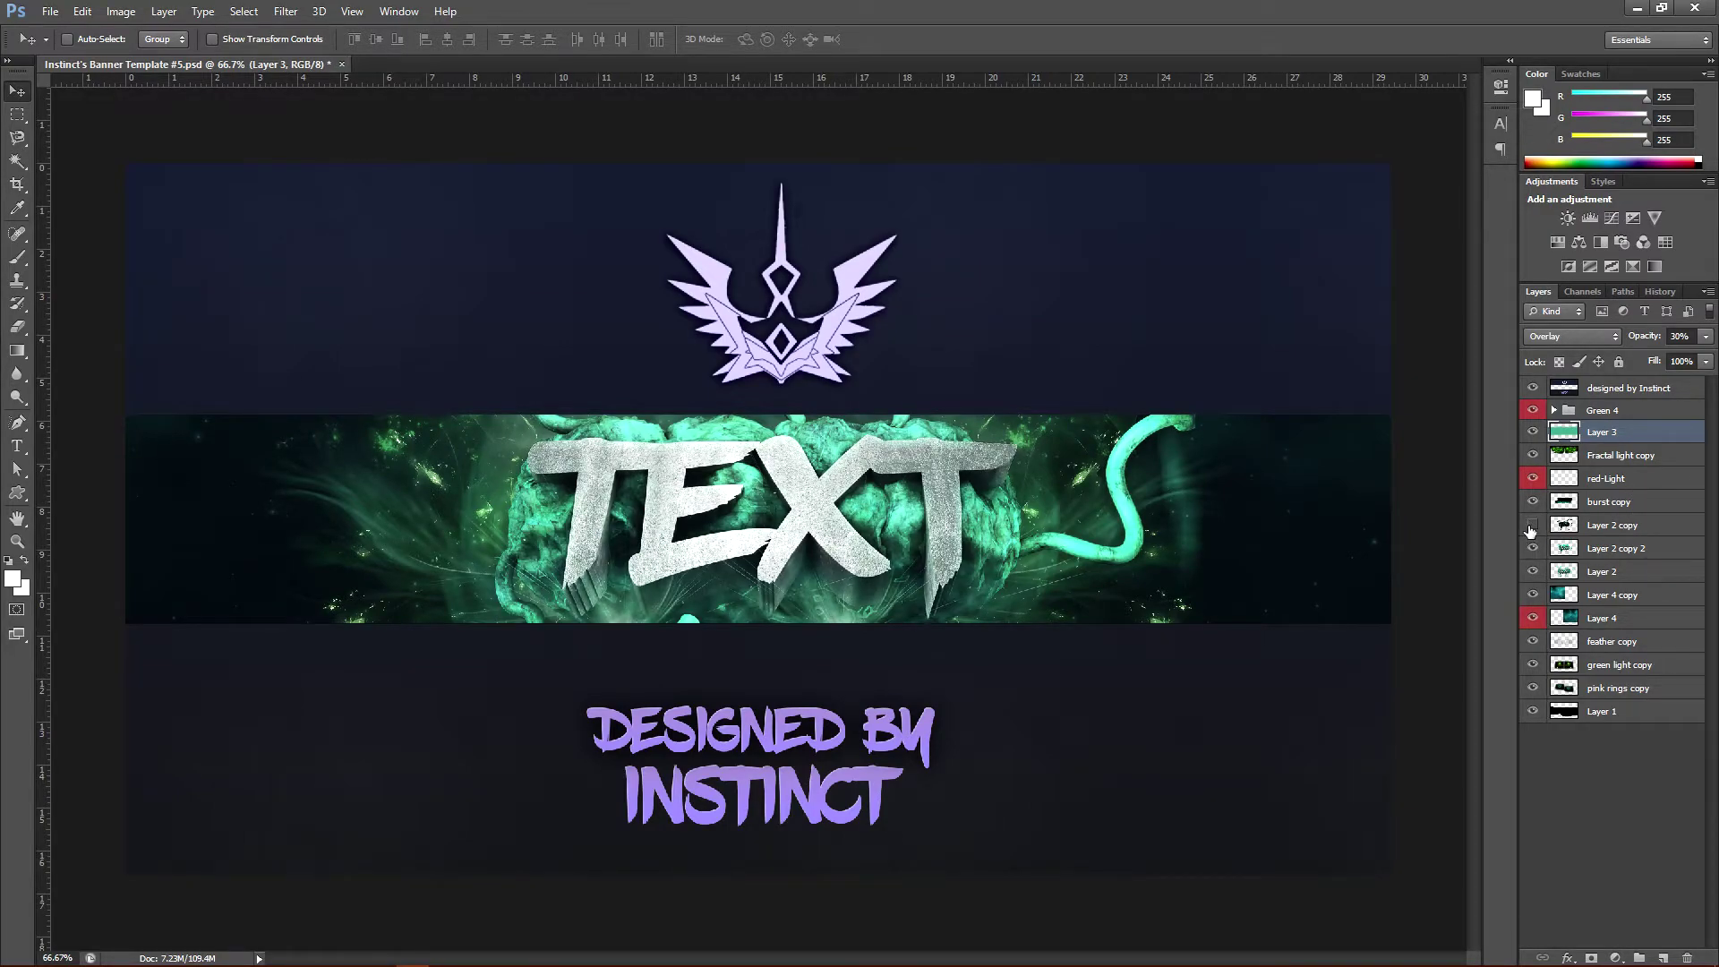
left_click(1532, 525)
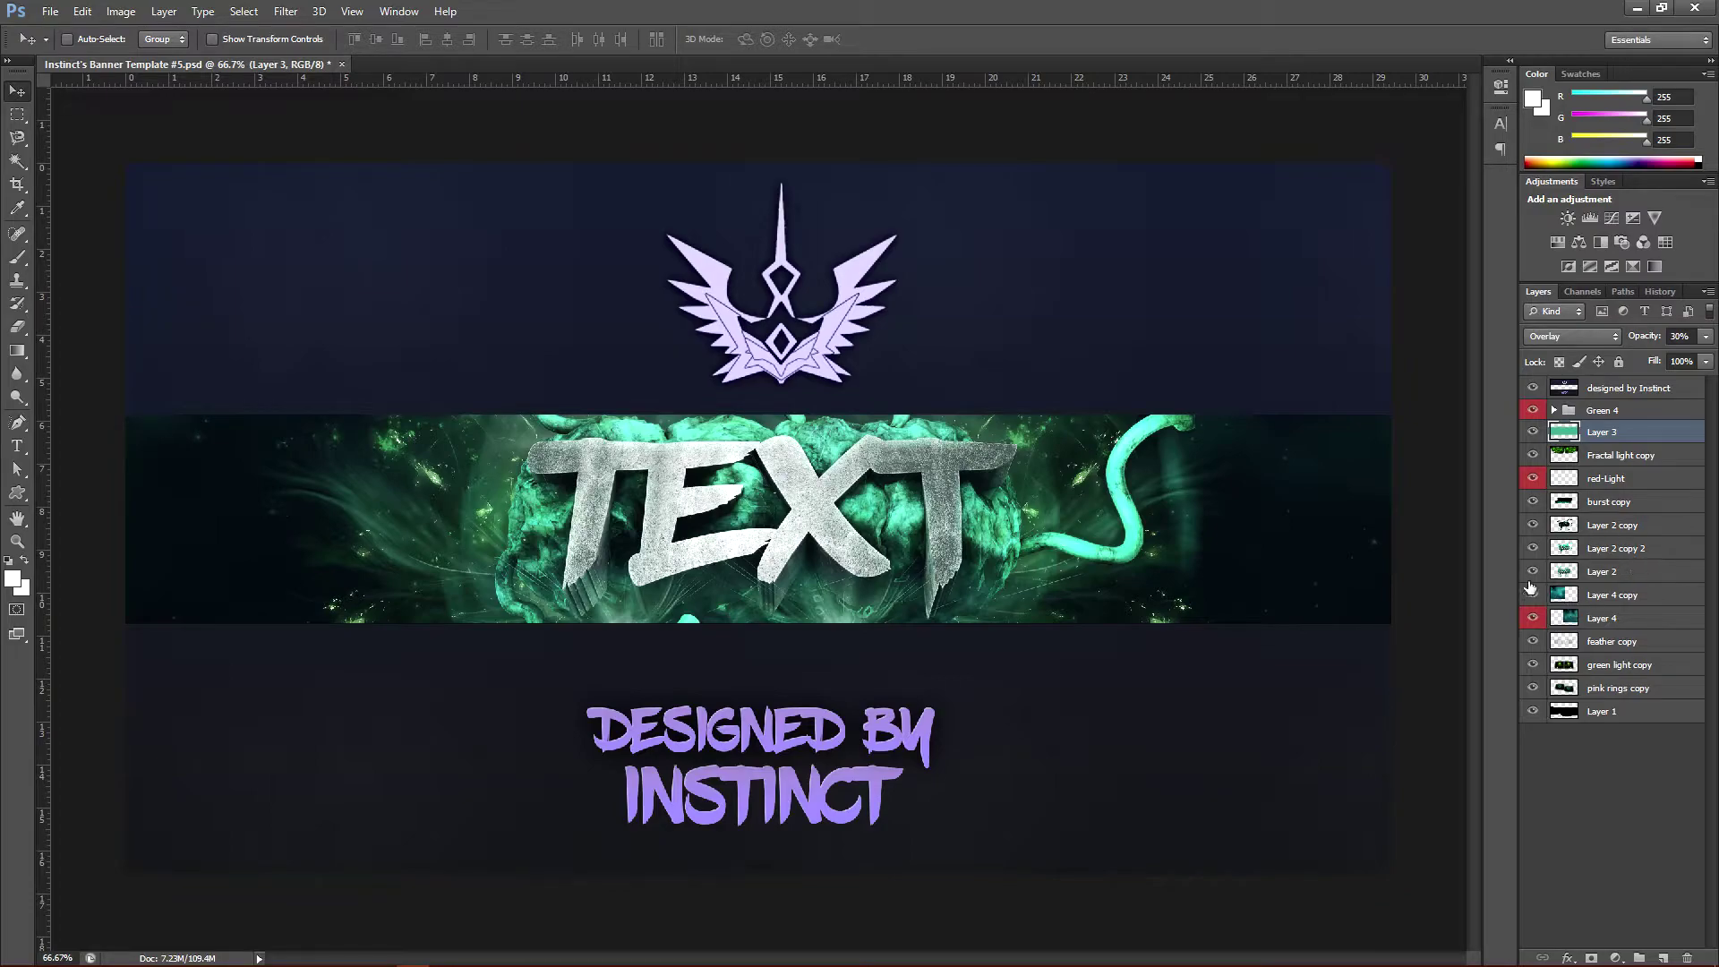
left_click(1532, 502)
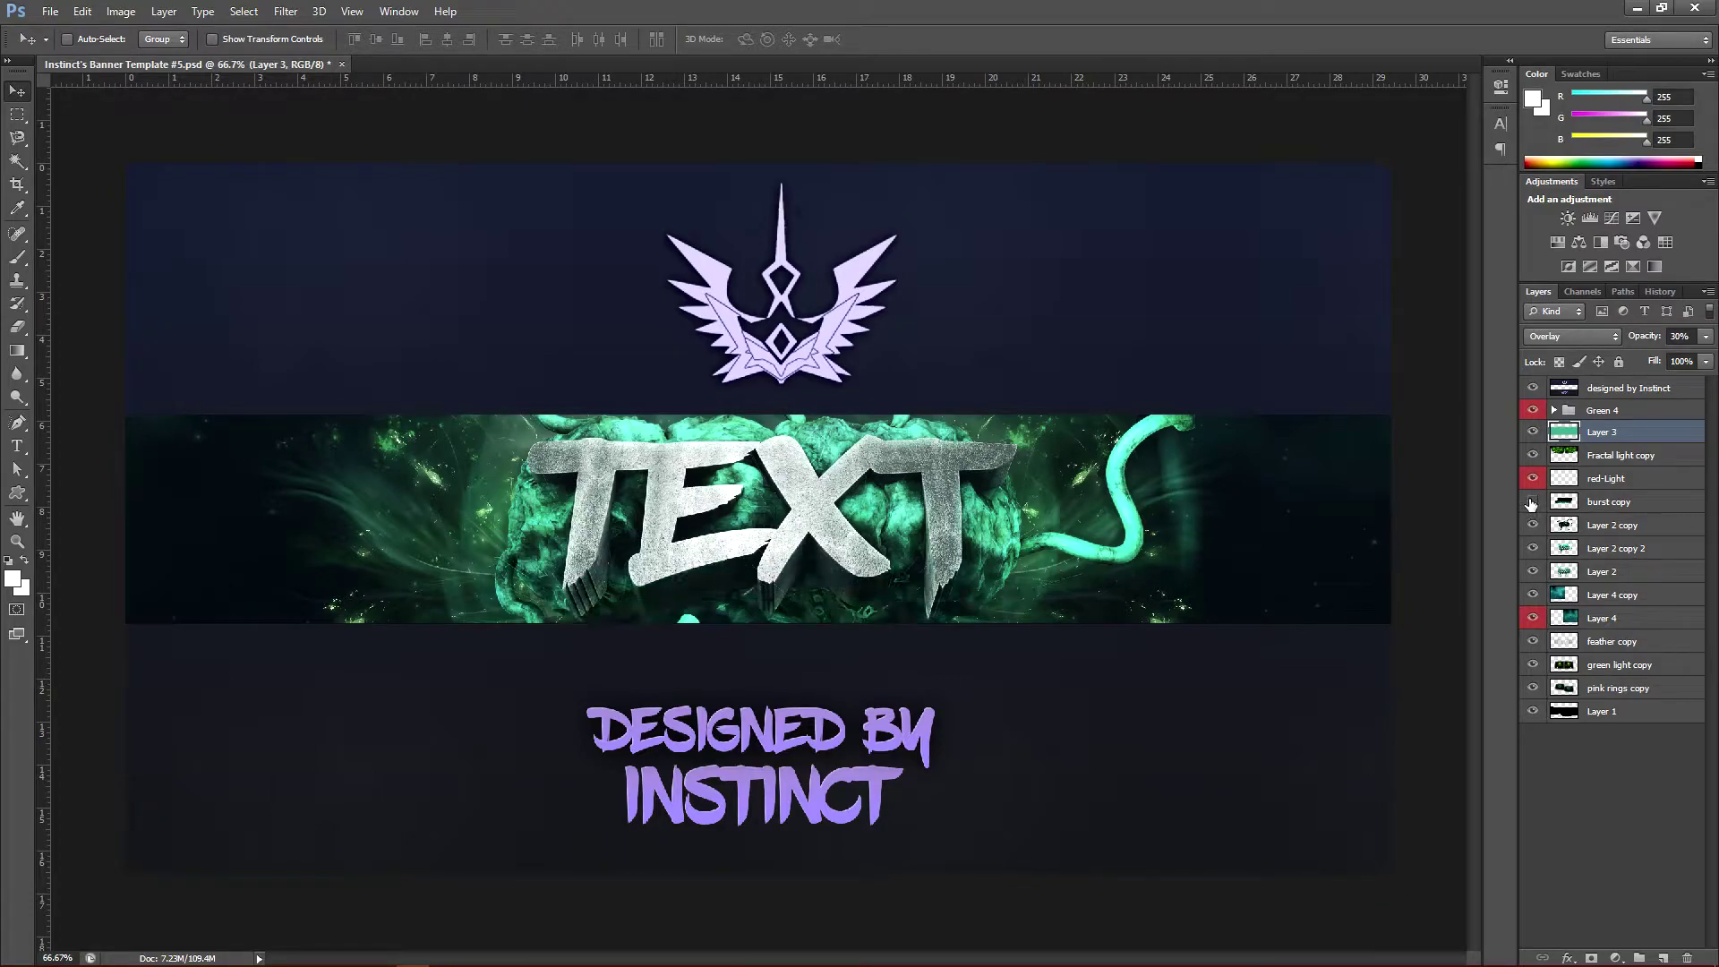
left_click(1532, 502)
left_click(1532, 527)
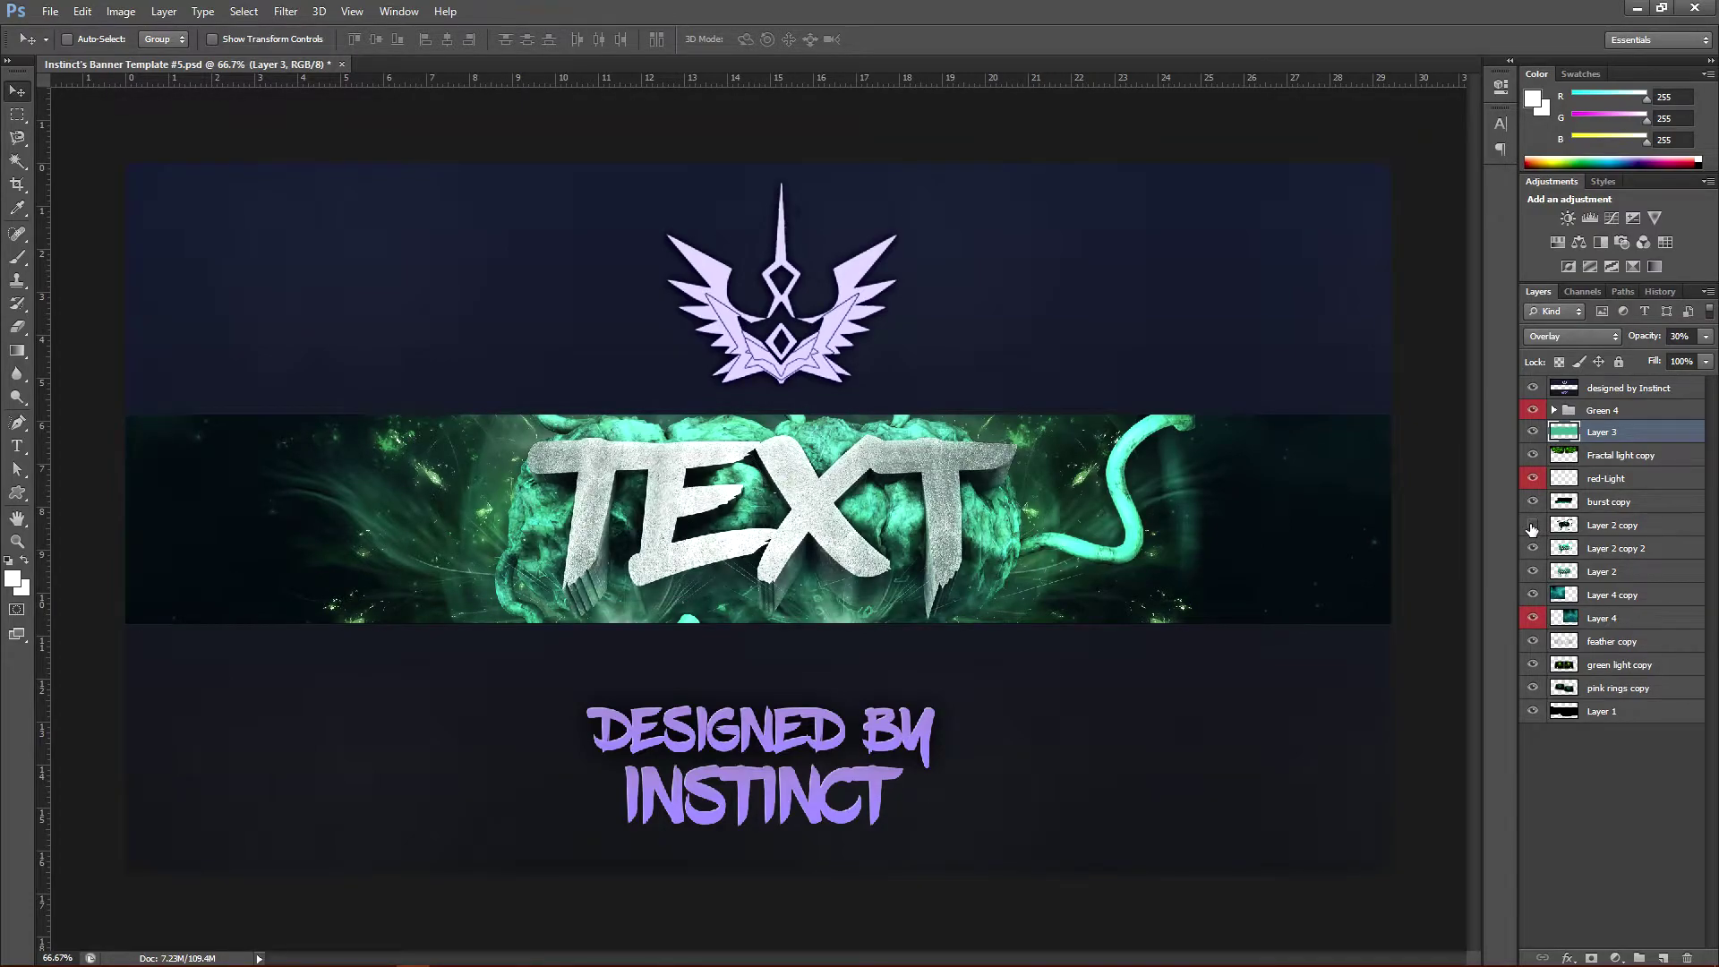
left_click(1532, 548)
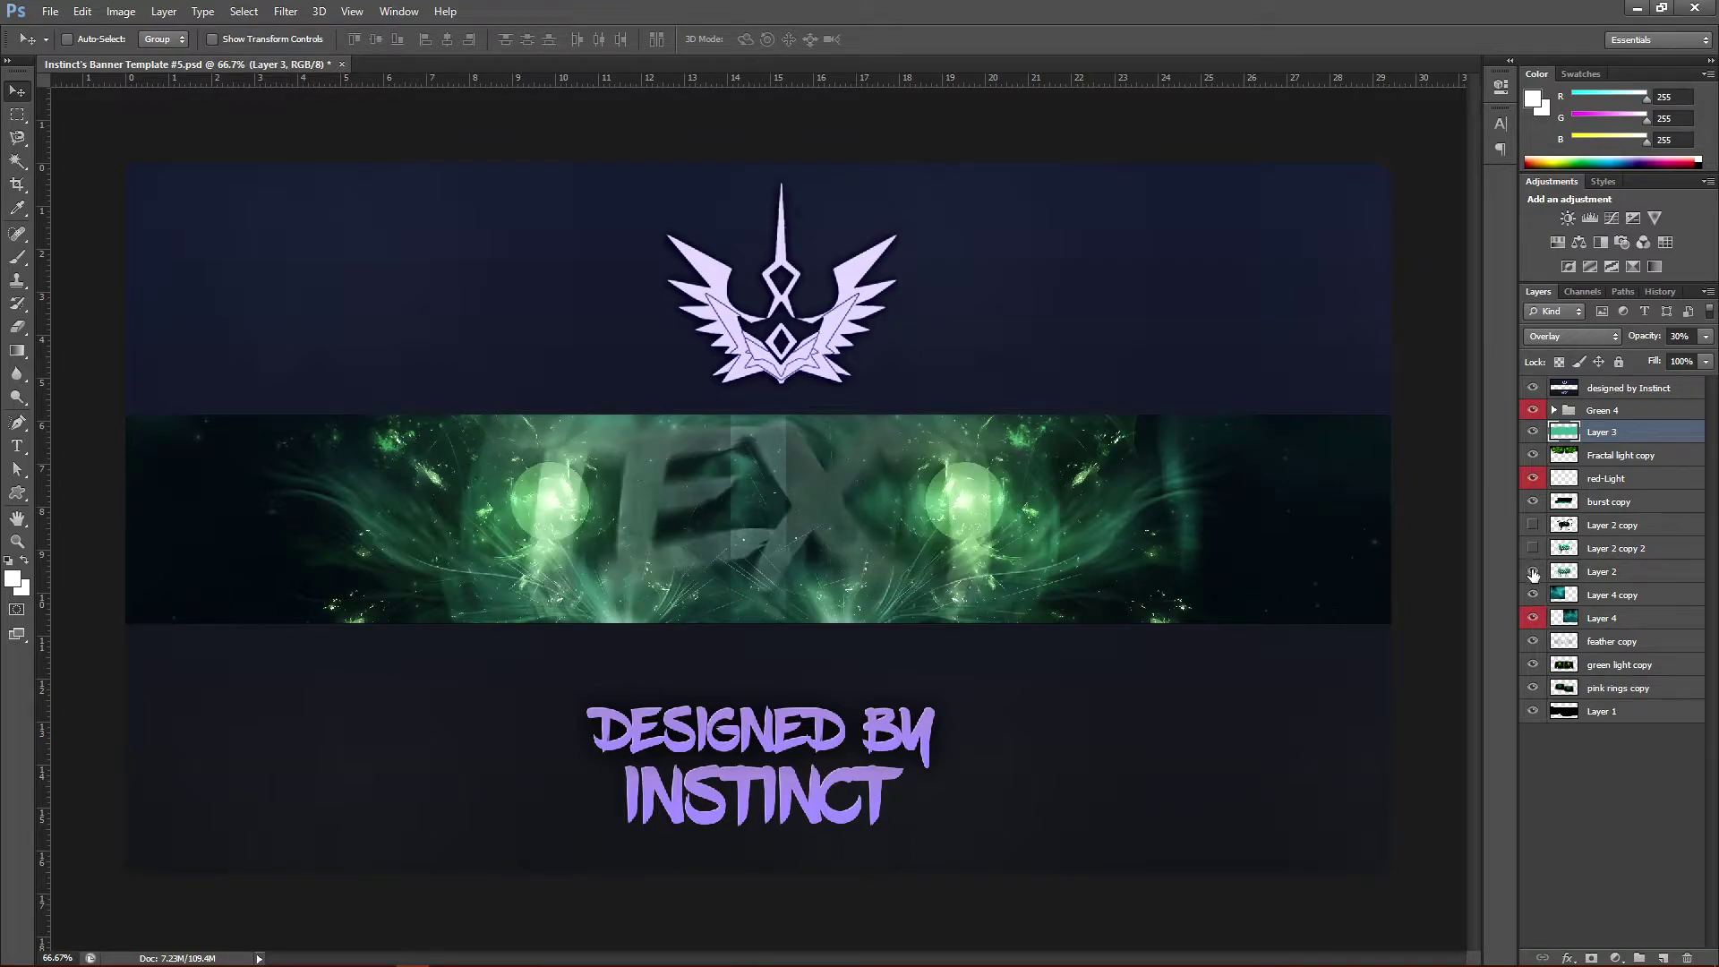
left_click(1532, 572)
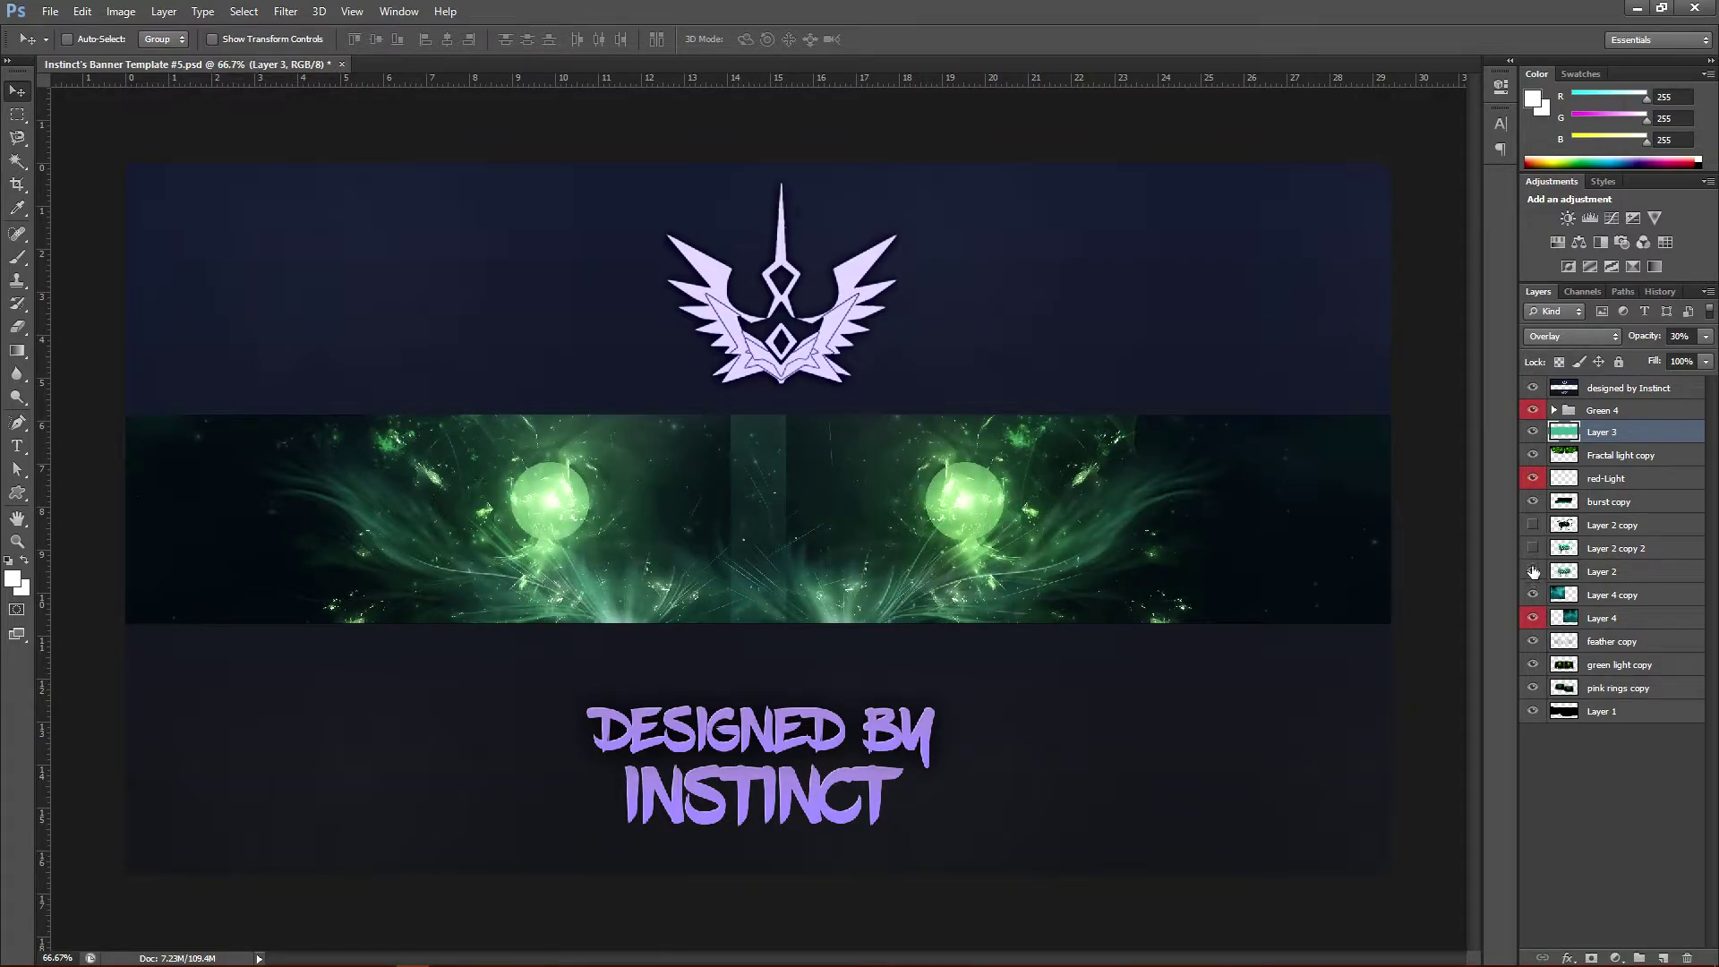
left_click(1533, 572)
left_click(1532, 548)
left_click(1532, 525)
left_click(1647, 528)
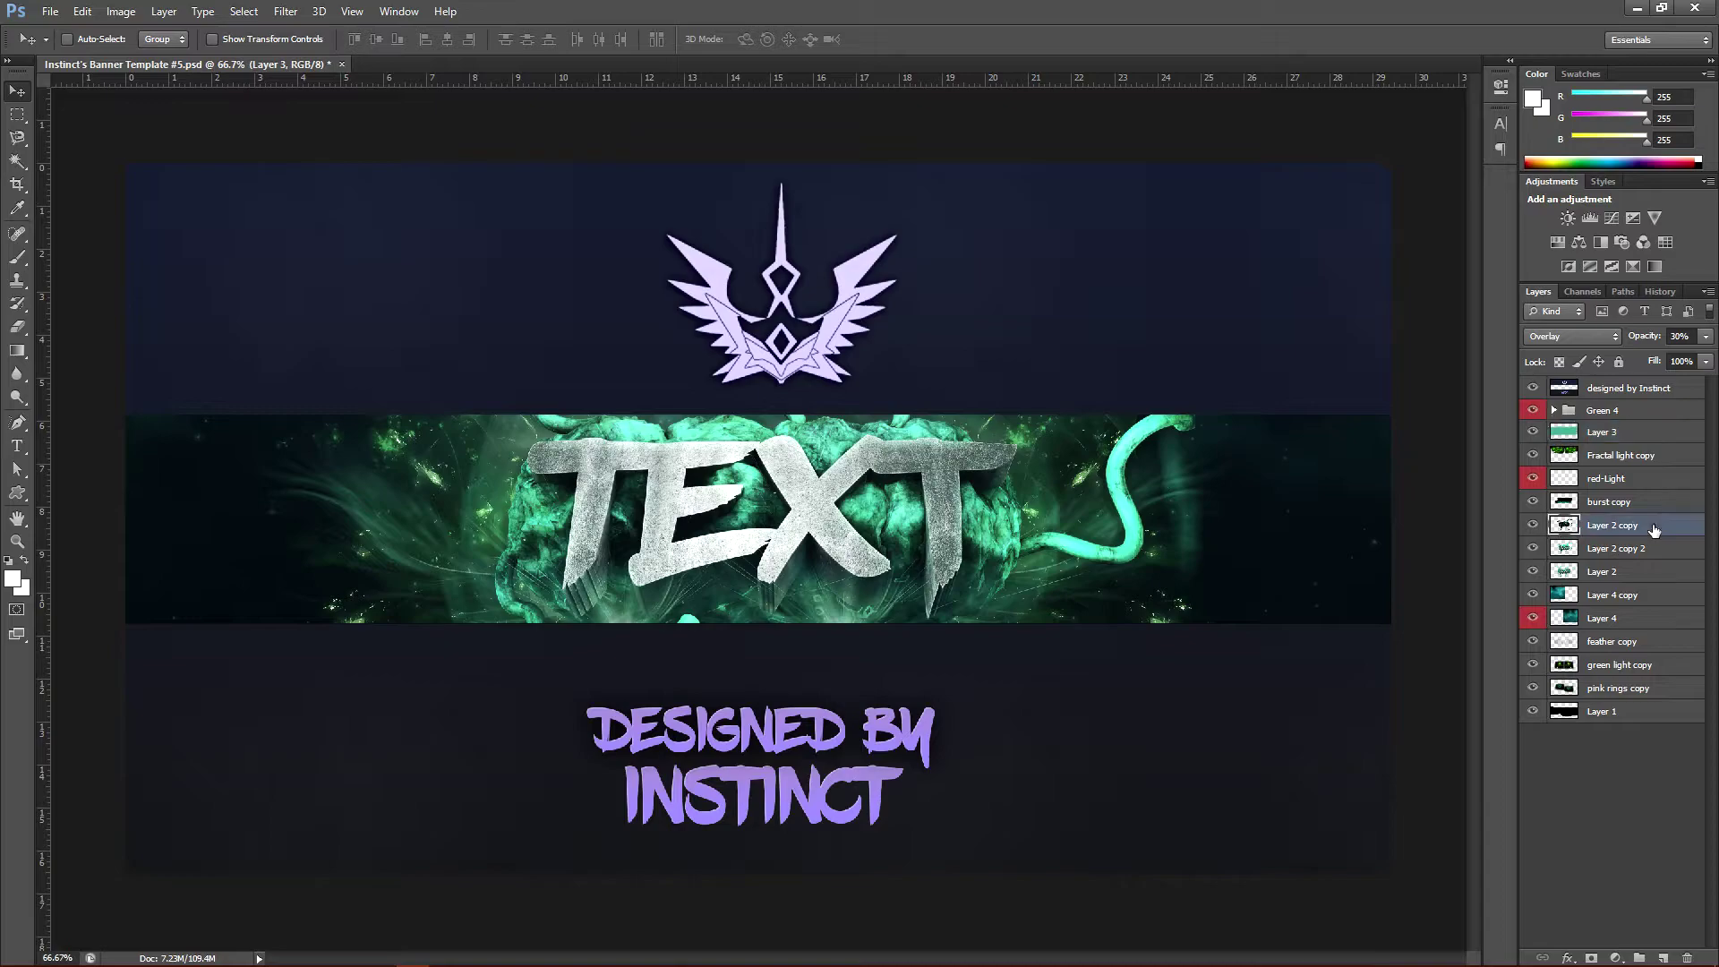
left_click(1611, 572, "shift")
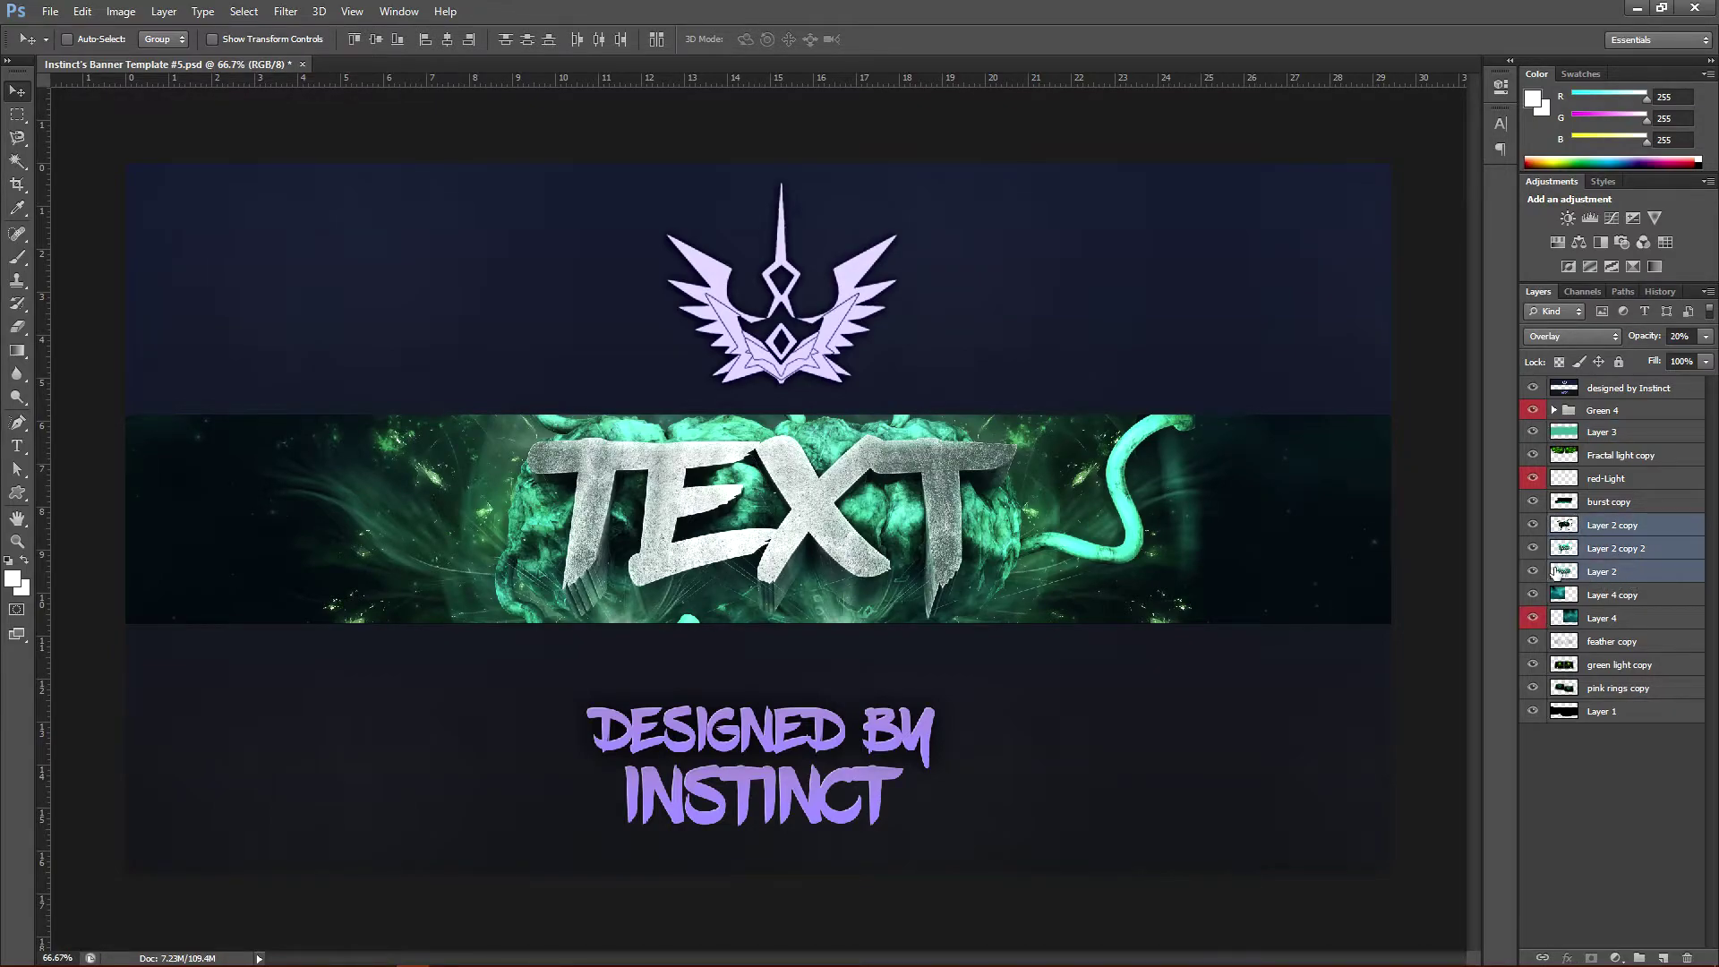
left_click(1670, 573)
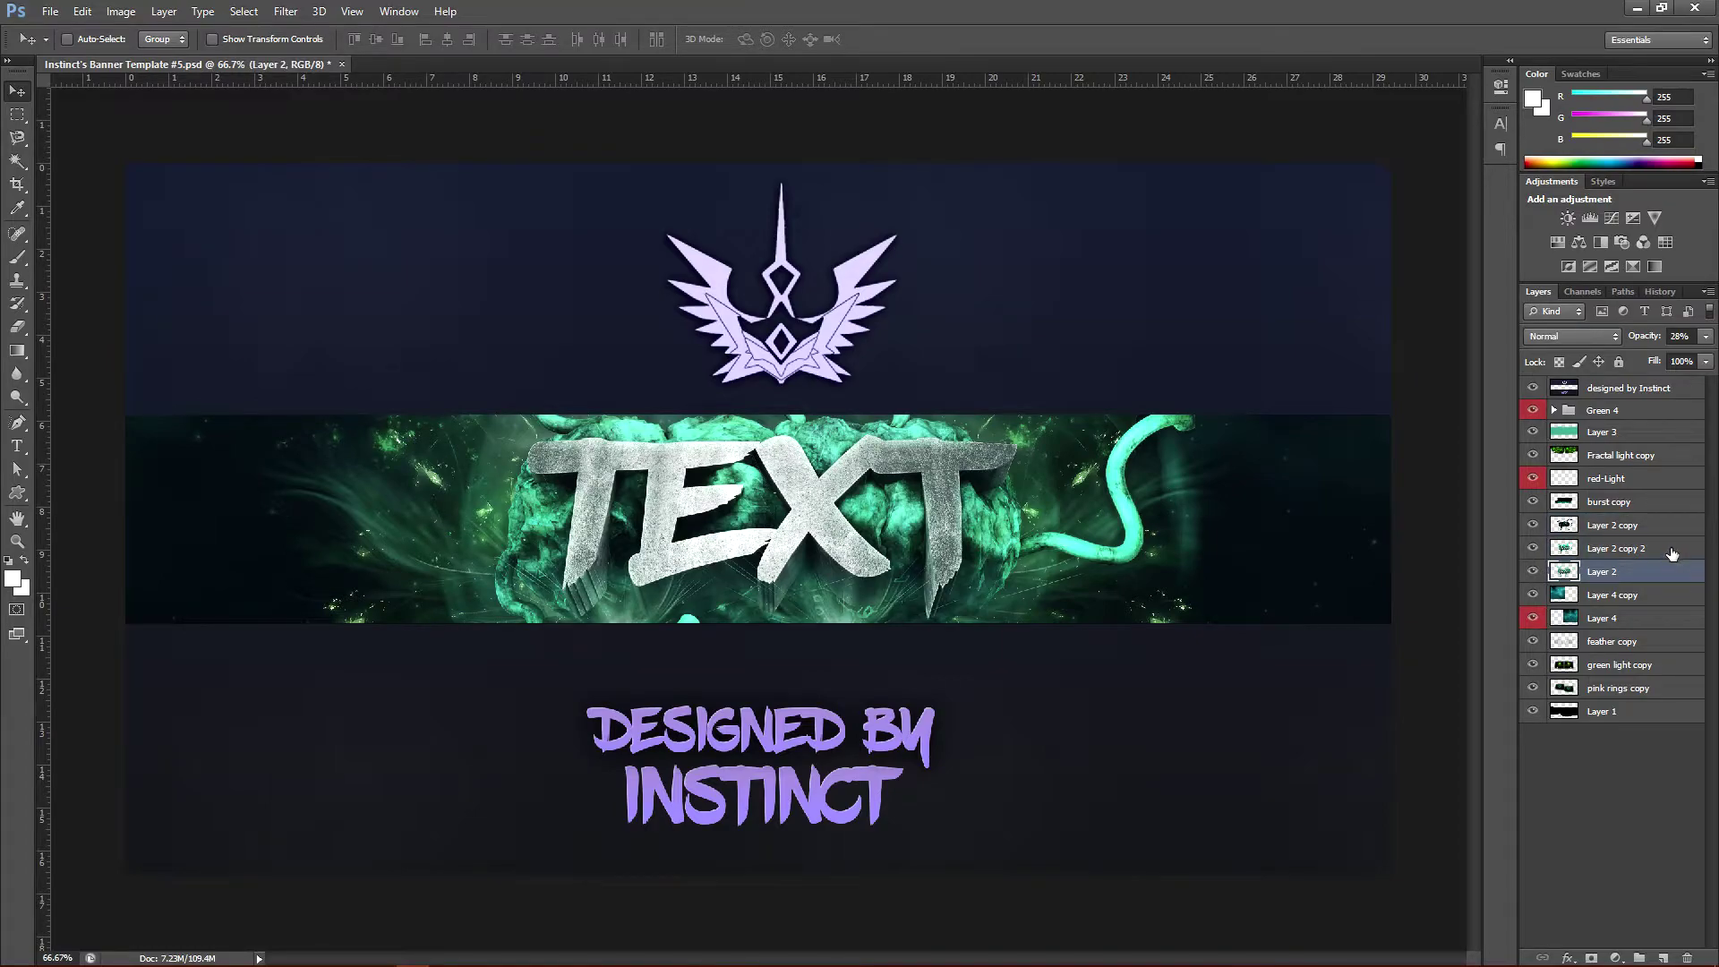
Open INSTINCT C4D tutorial render.png from Pictures and bring it into the banner document directly above Layer 2 copy 2.
left_click(1672, 549)
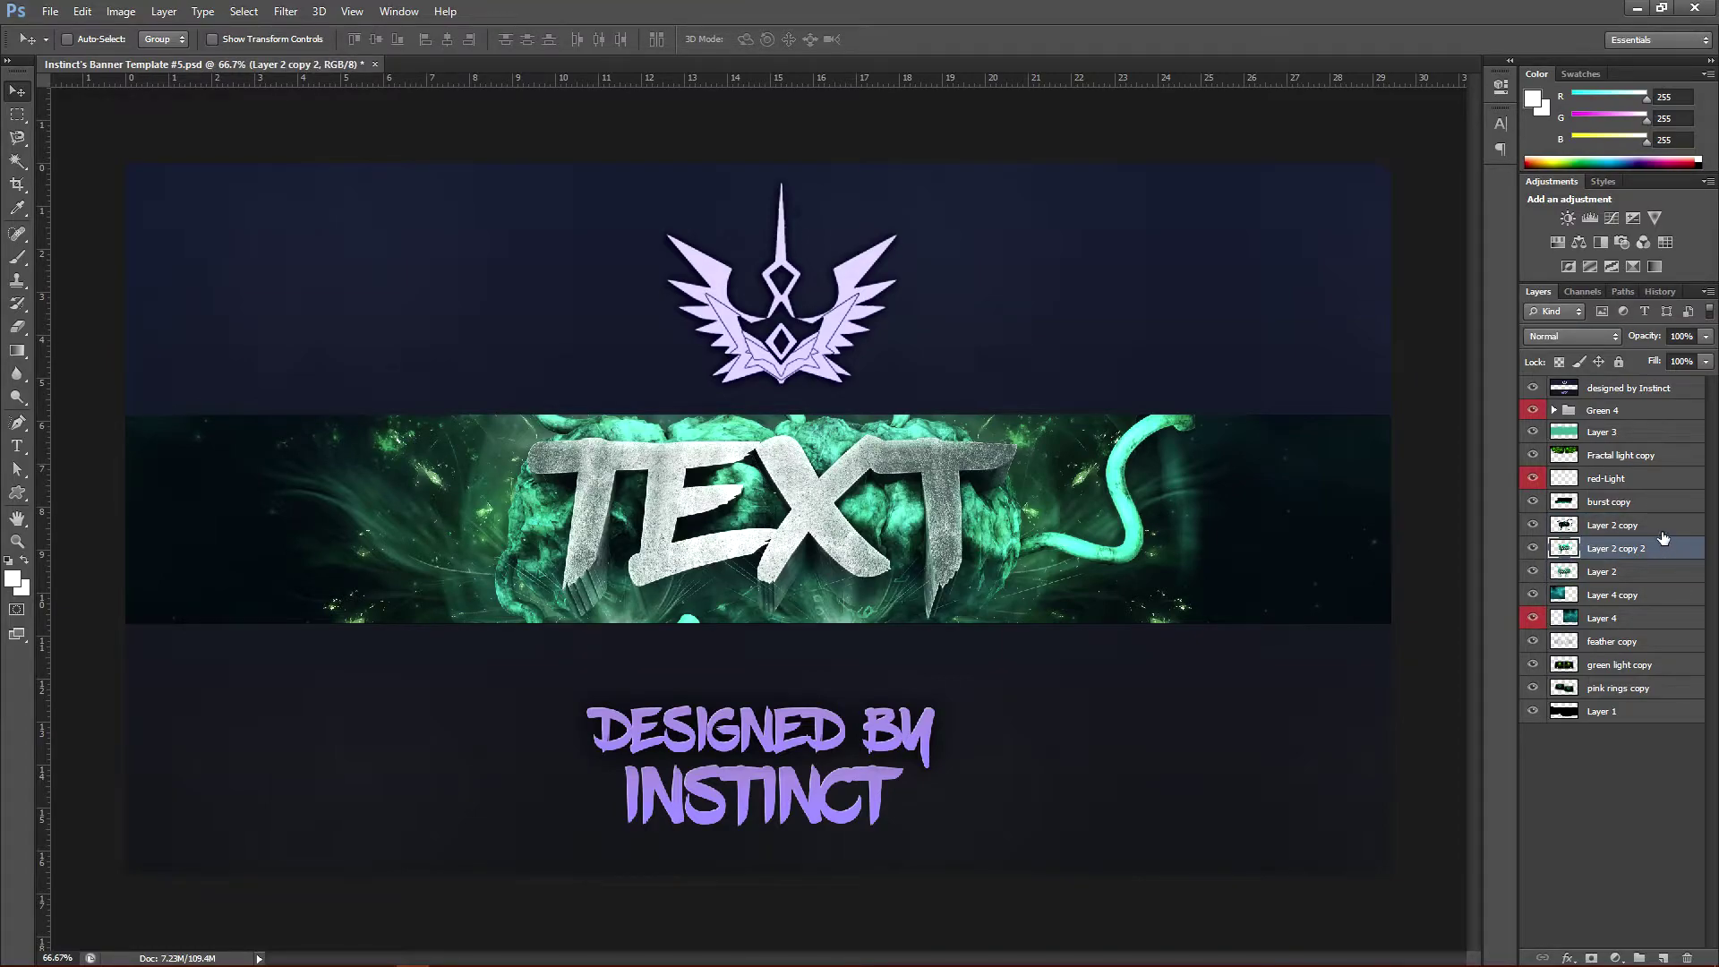
left_click(50, 10)
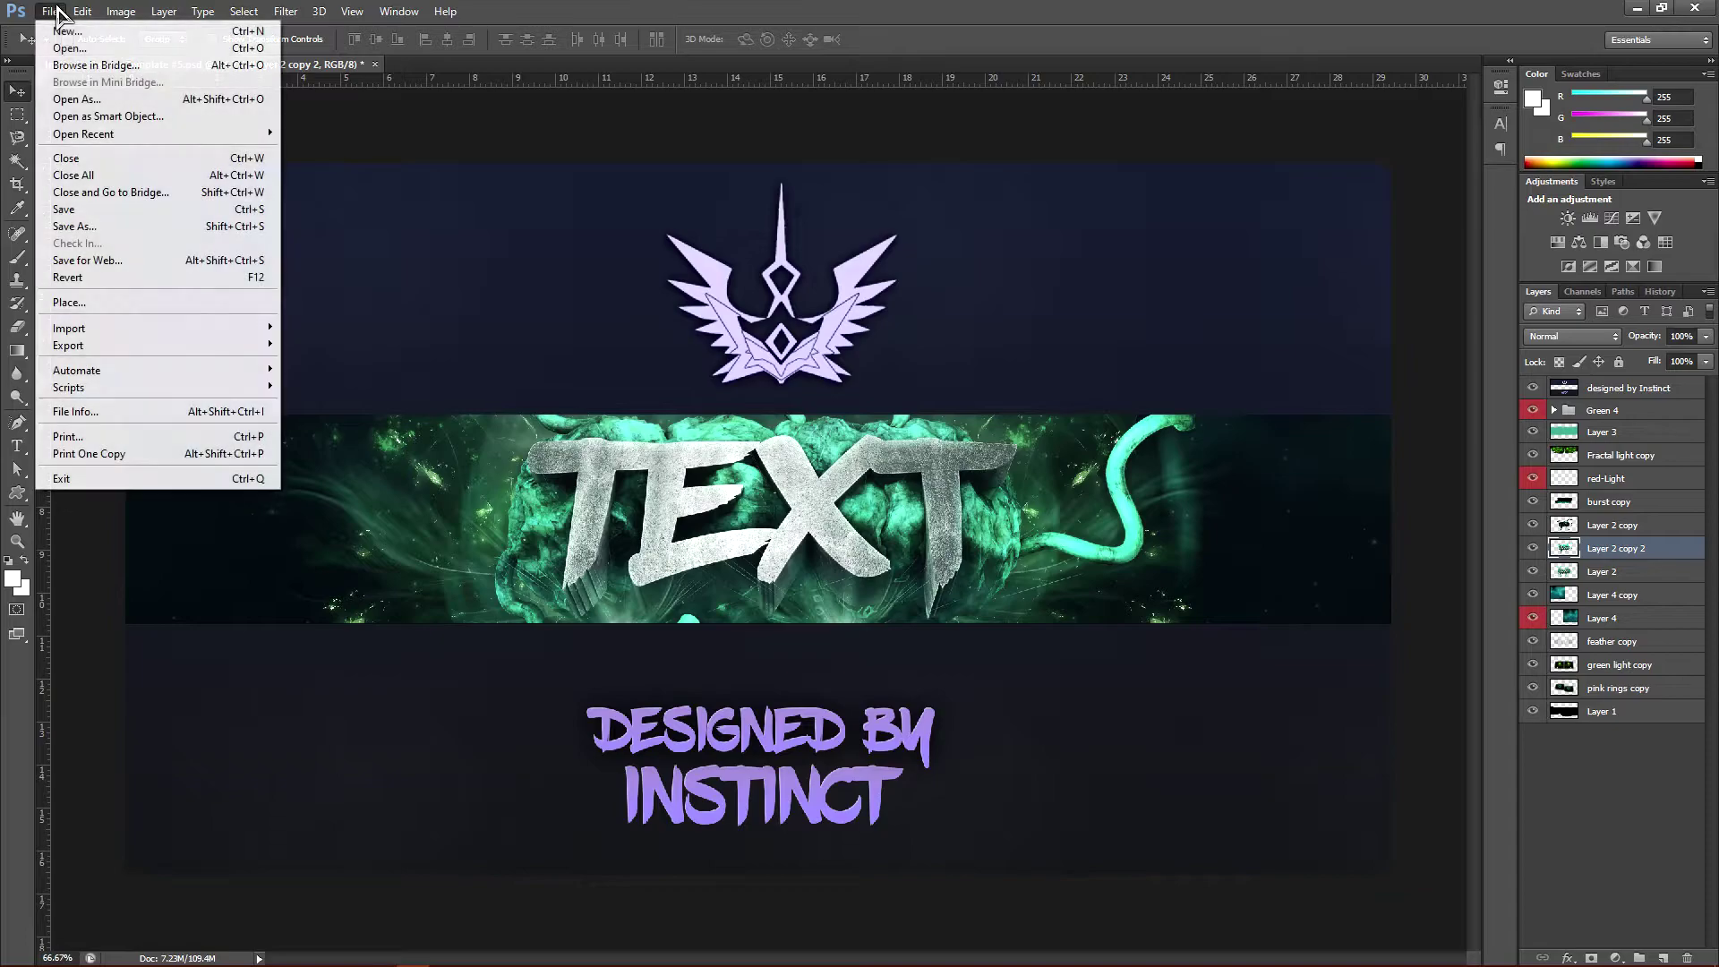
left_click(86, 48)
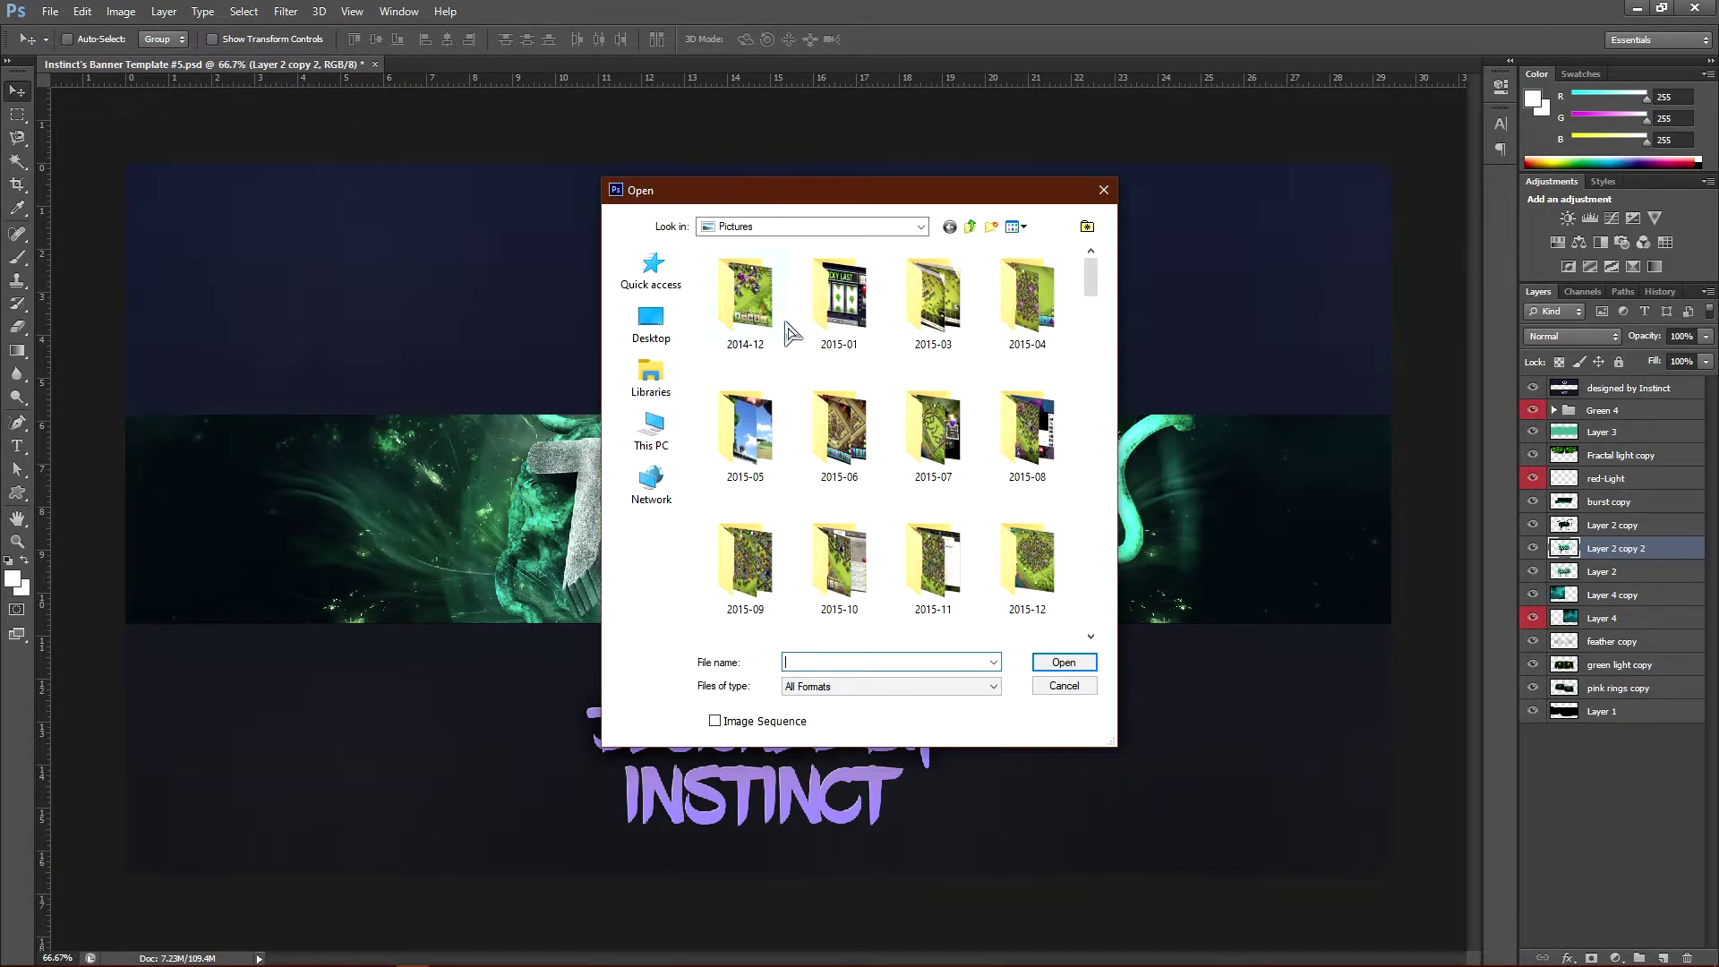
scroll(832, 359, "down", 10)
scroll(832, 363, "down", 8)
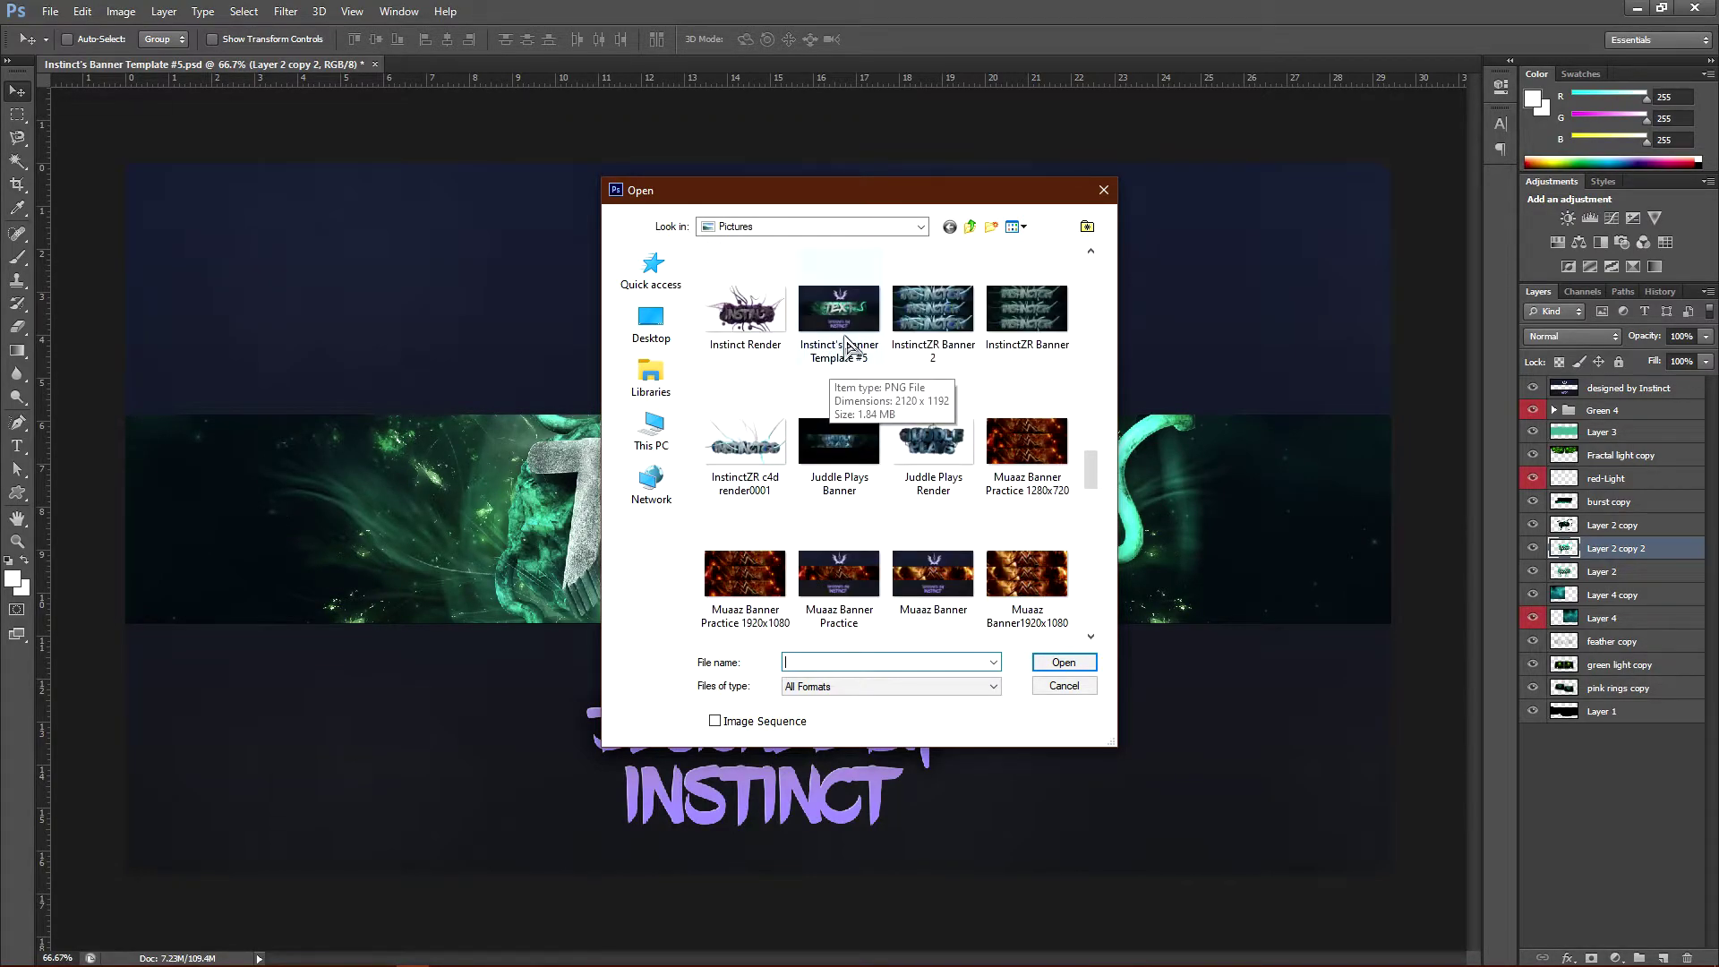
scroll(777, 342, "up", 2)
double_click(732, 380)
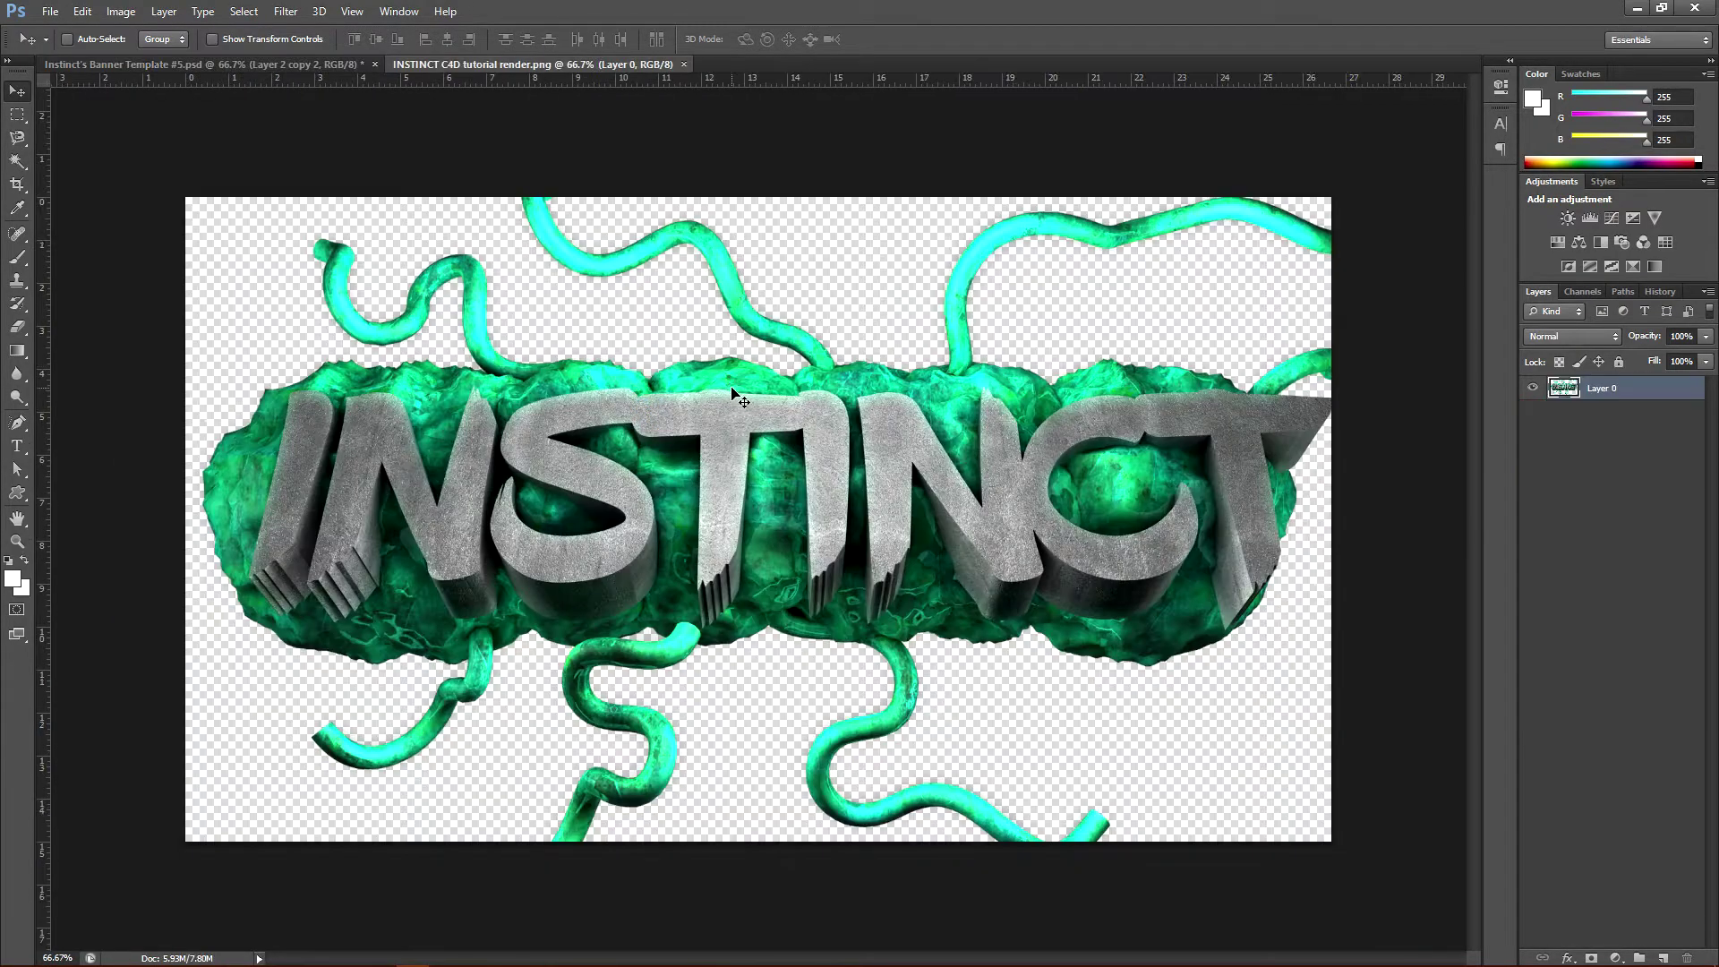
left_click_drag(788, 526, 837, 540)
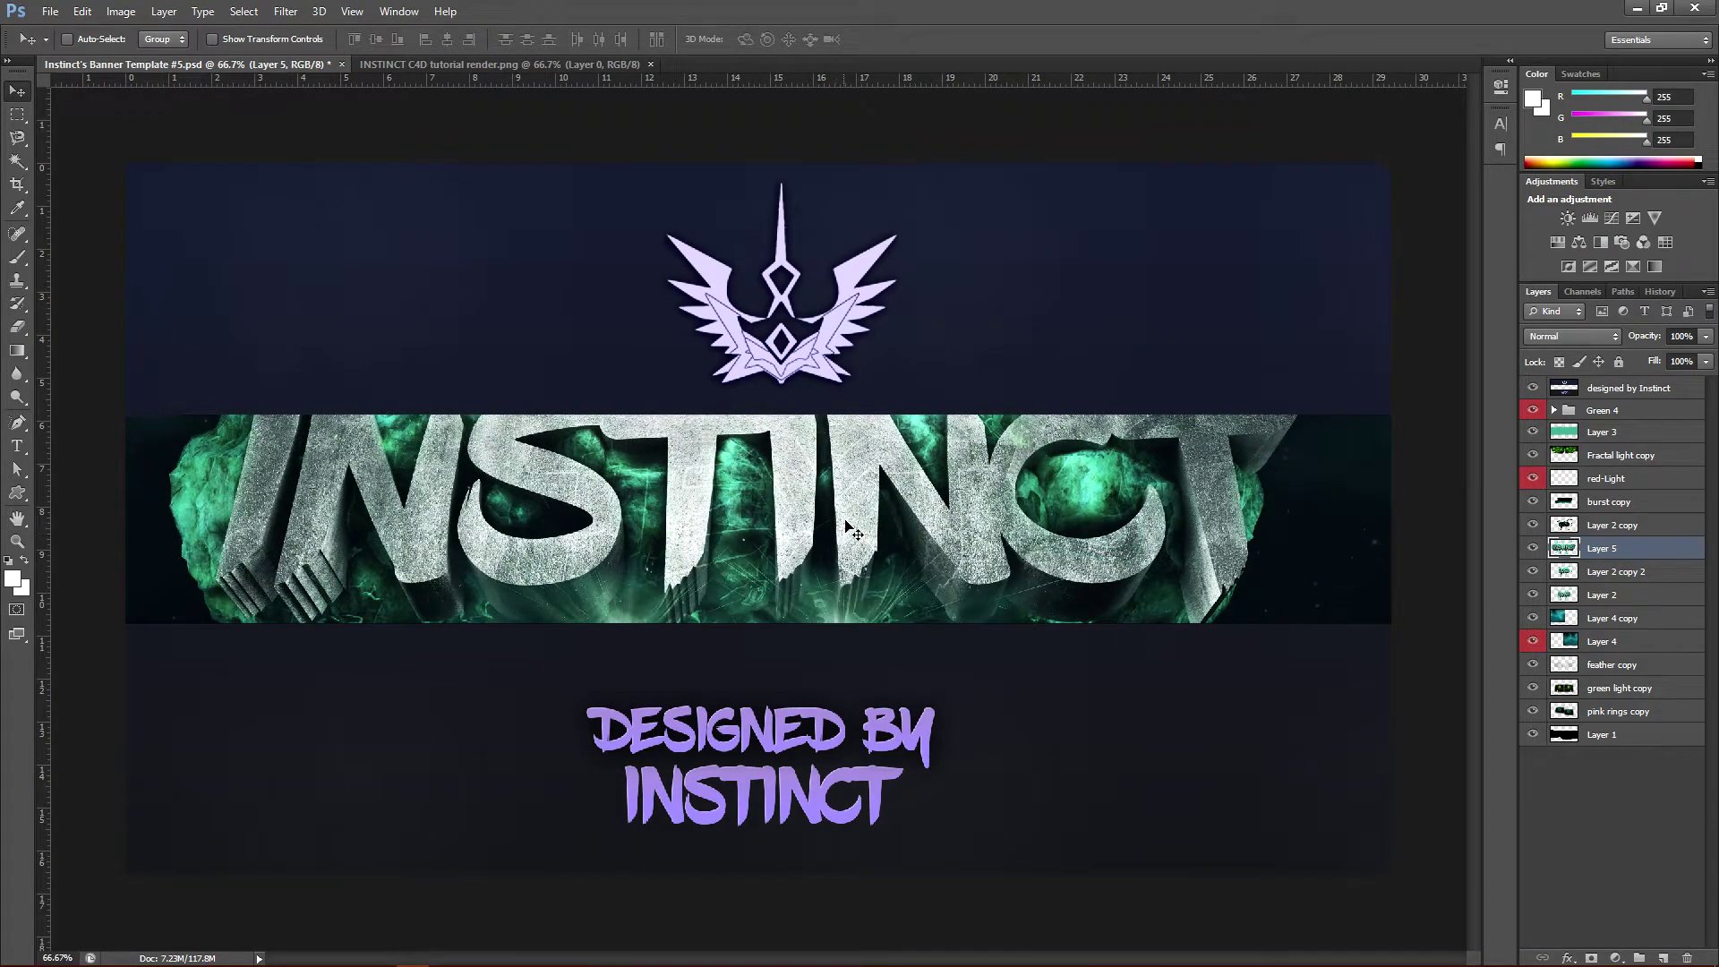
Scale the INSTINCT render on Layer 5 down with Free Transform and position it over the old text in the green strip.
key("ctrl+t")
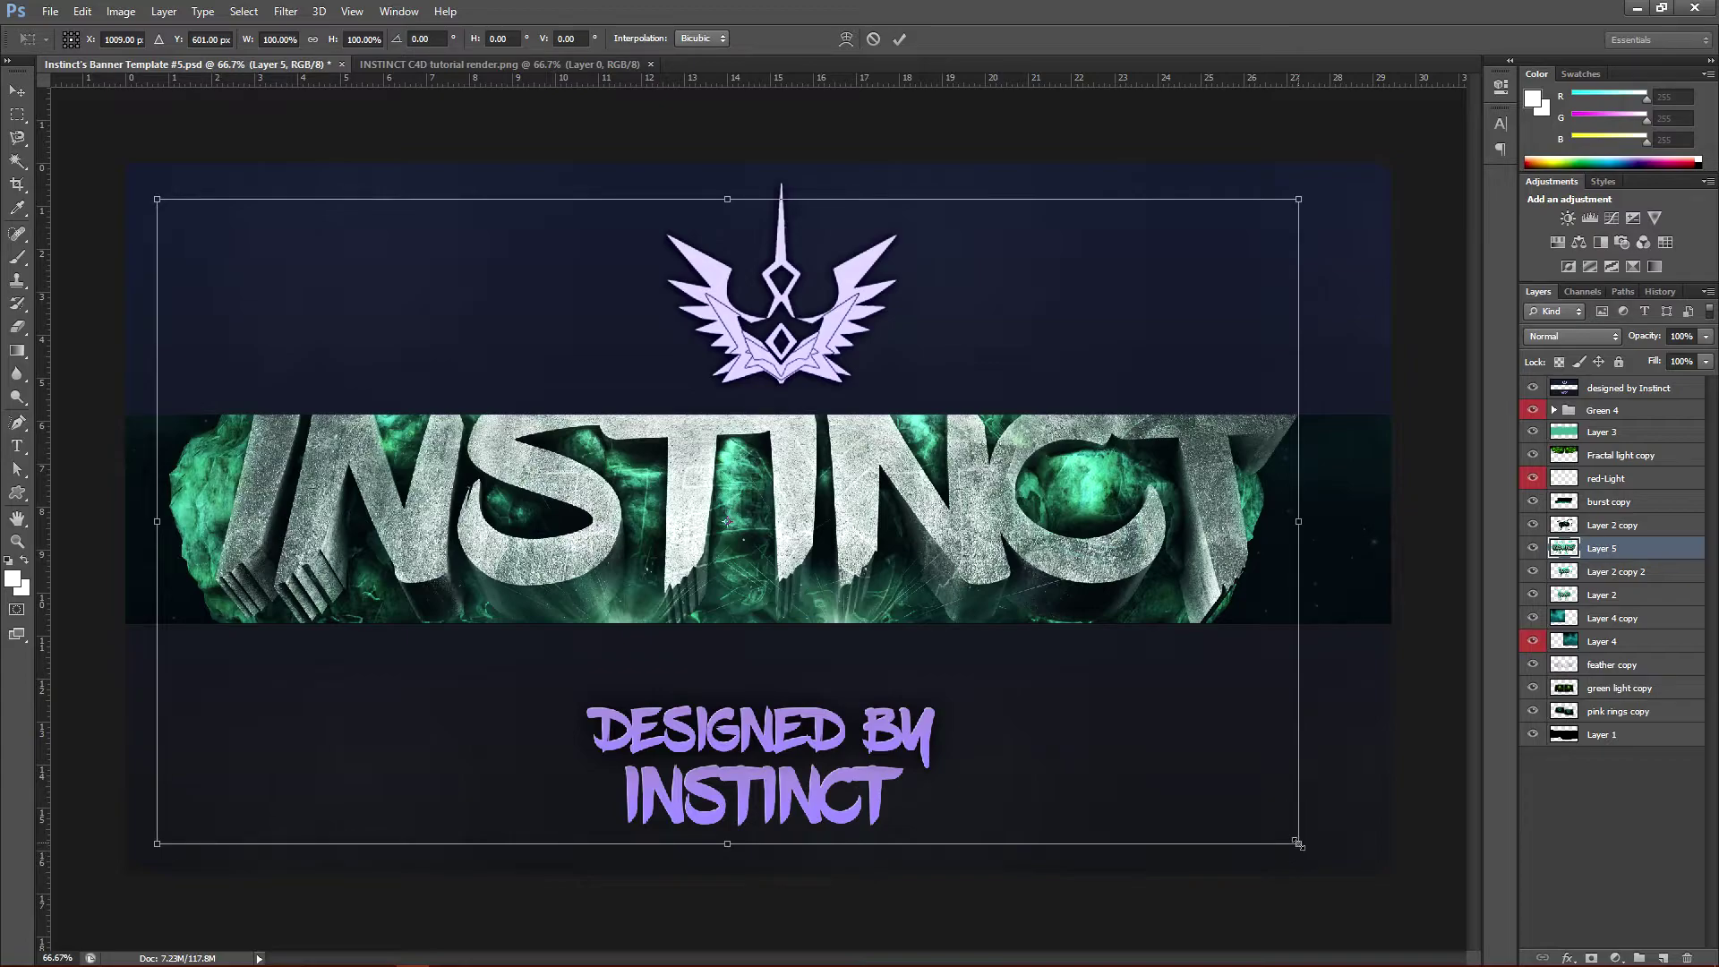
left_click_drag(1296, 841, 1077, 715)
left_click_drag(798, 512, 938, 565)
left_click_drag(1241, 772, 1188, 747, "shift")
left_click_drag(831, 494, 836, 527)
left_click_drag(1194, 782, 1189, 777, "alt+shift")
mouse_move(908, 526)
left_mouse_down()
mouse_move(1143, 557)
mouse_move(920, 544)
mouse_move(965, 535)
mouse_move(940, 536)
left_mouse_up()
key("Return")
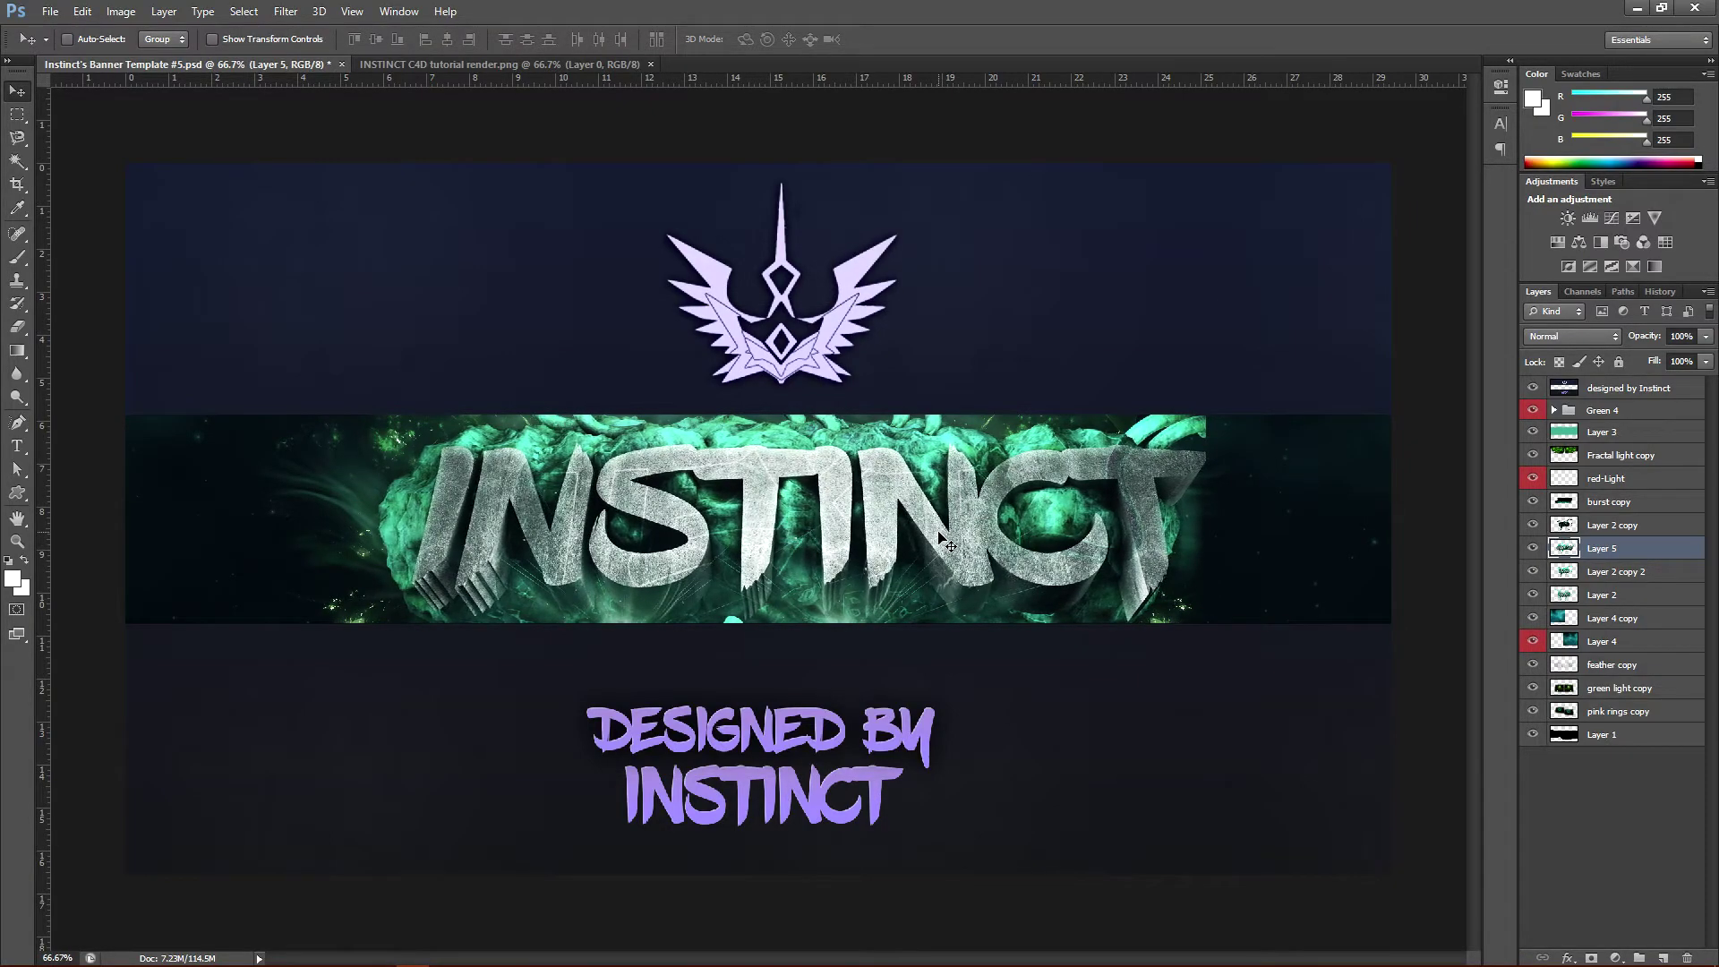
Nudge the INSTINCT render on Layer 5 a few pixels to the left.
key("Left")
key("Left")
key("Left")
key("Left")
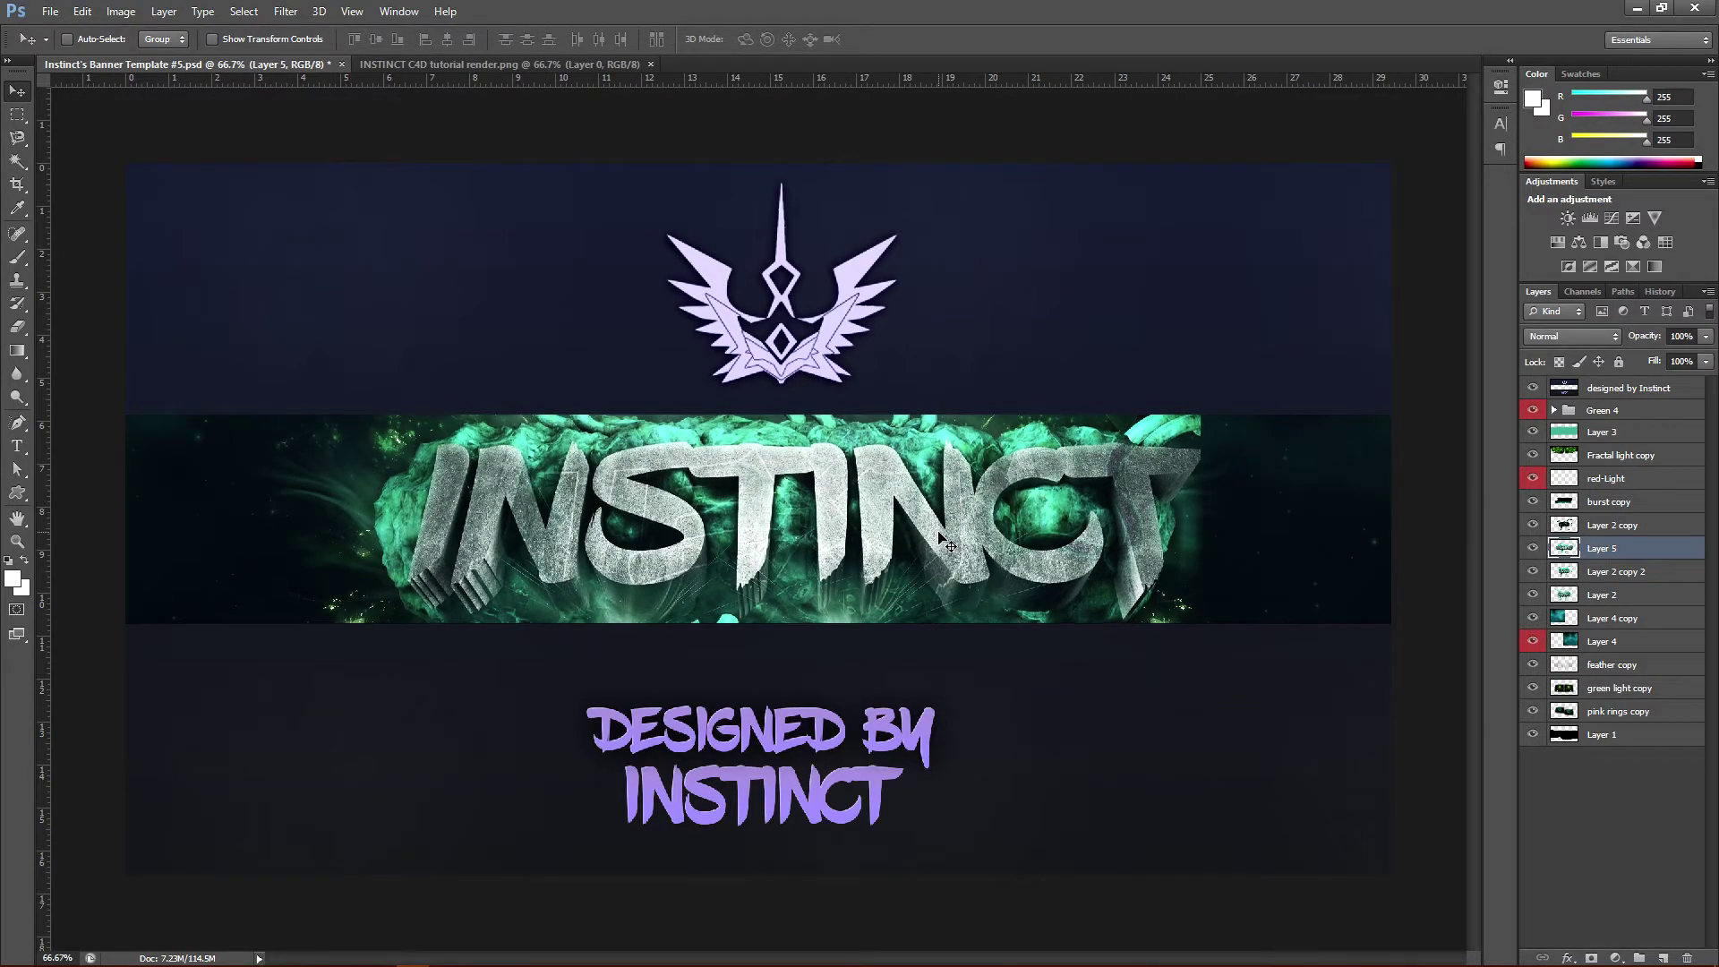
key("Left")
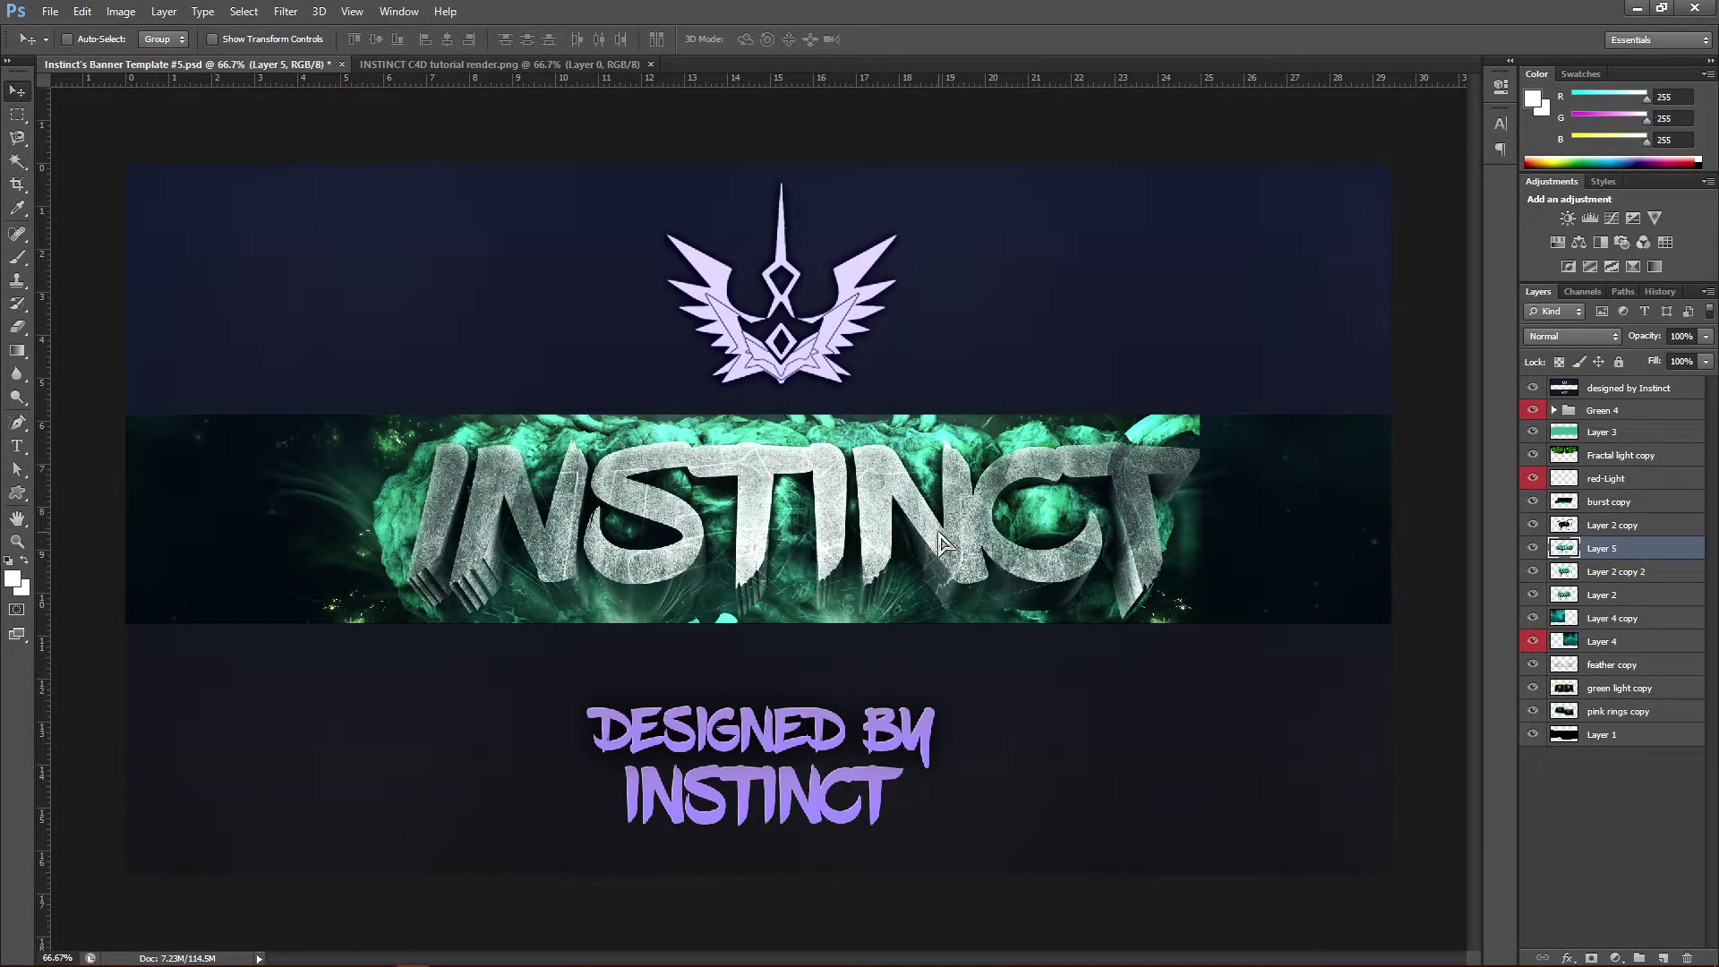
Compare the old and new text layers, then delete Layer 2 copy, Layer 2 copy 2 and Layer 2.
left_click(1534, 526)
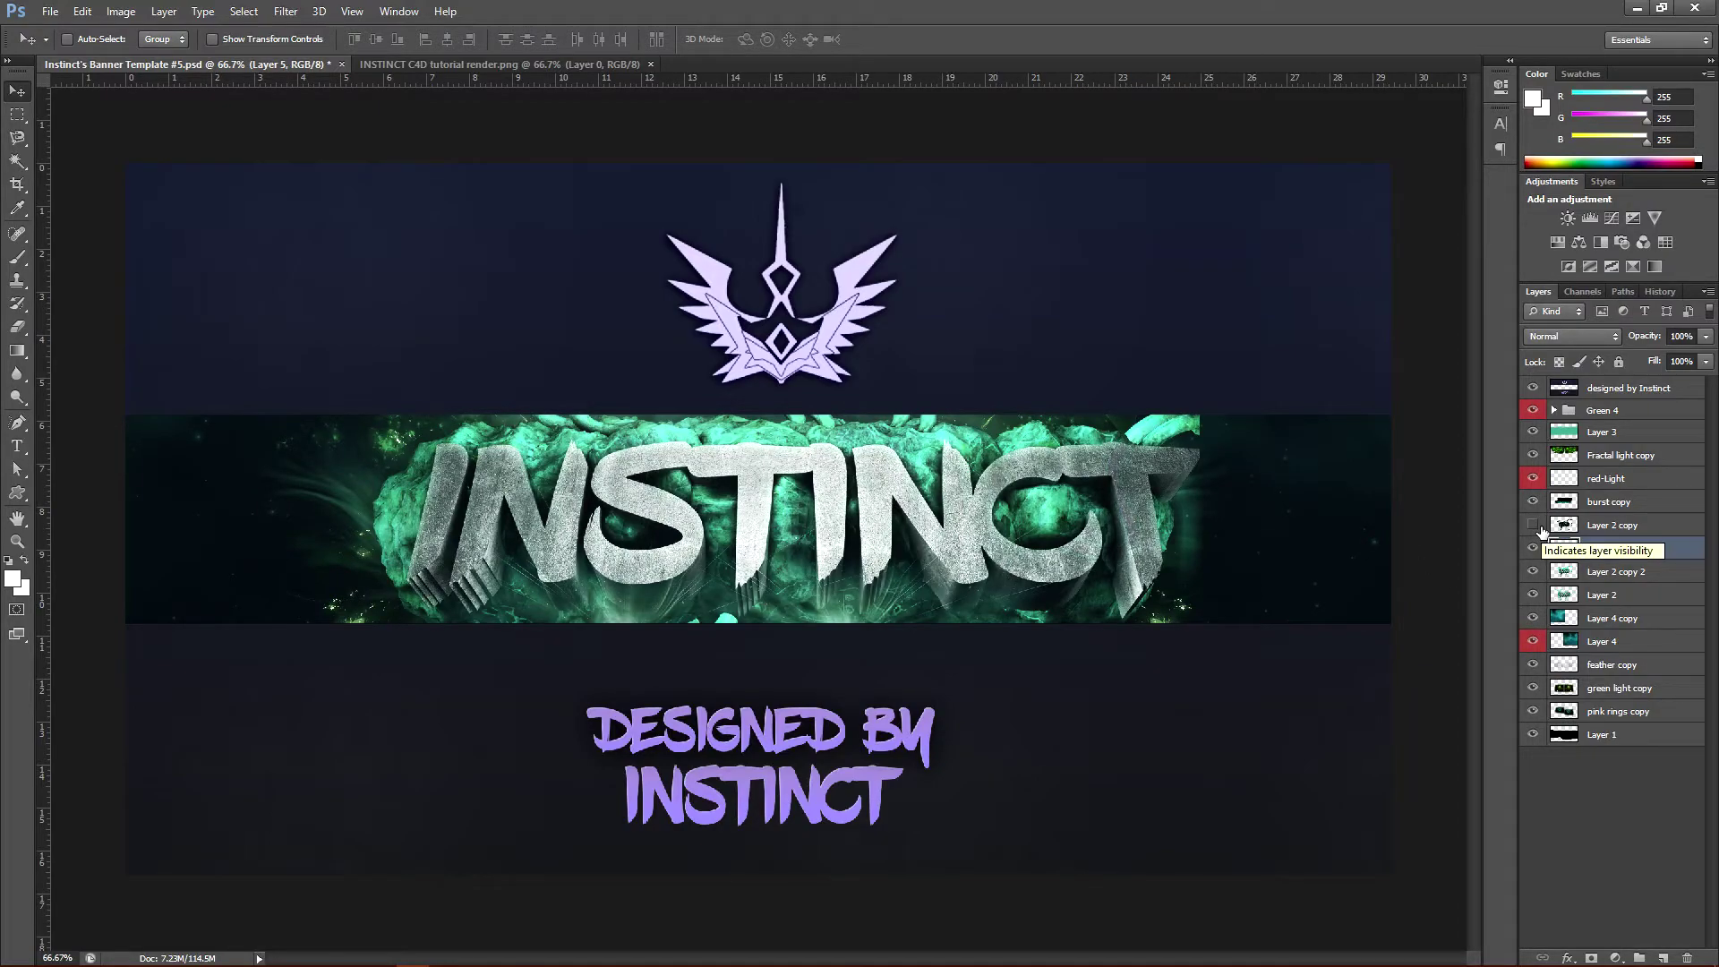
left_click(1534, 525)
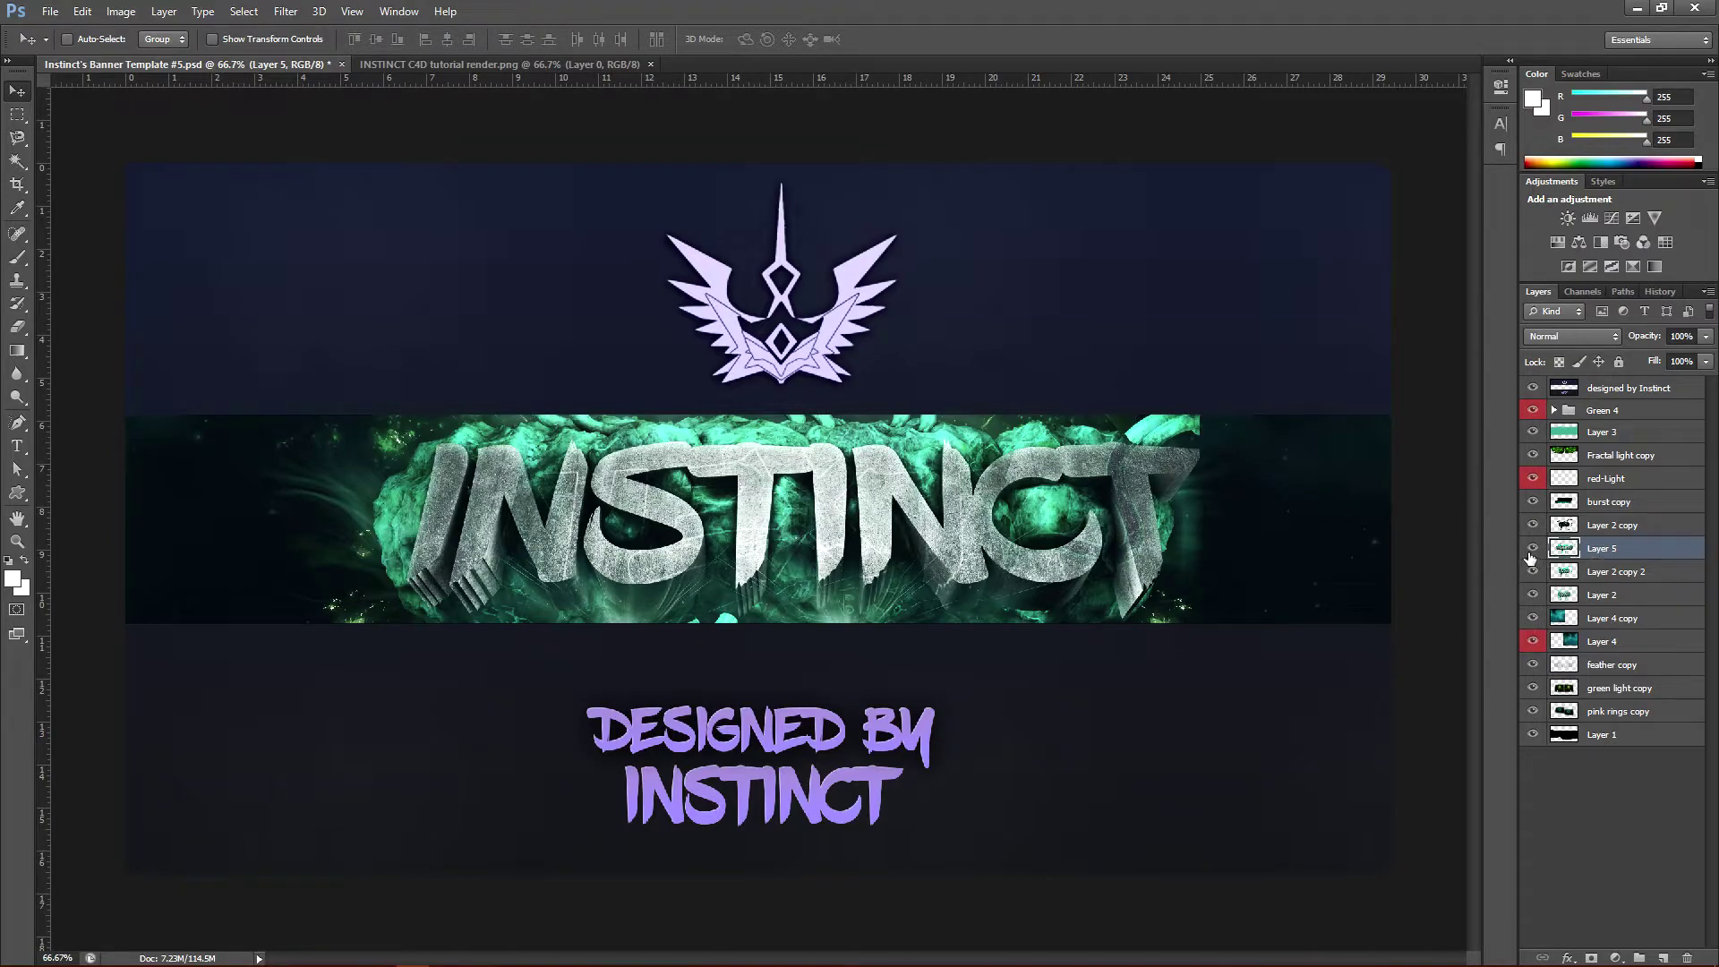
left_click(1532, 549)
left_click(1532, 549)
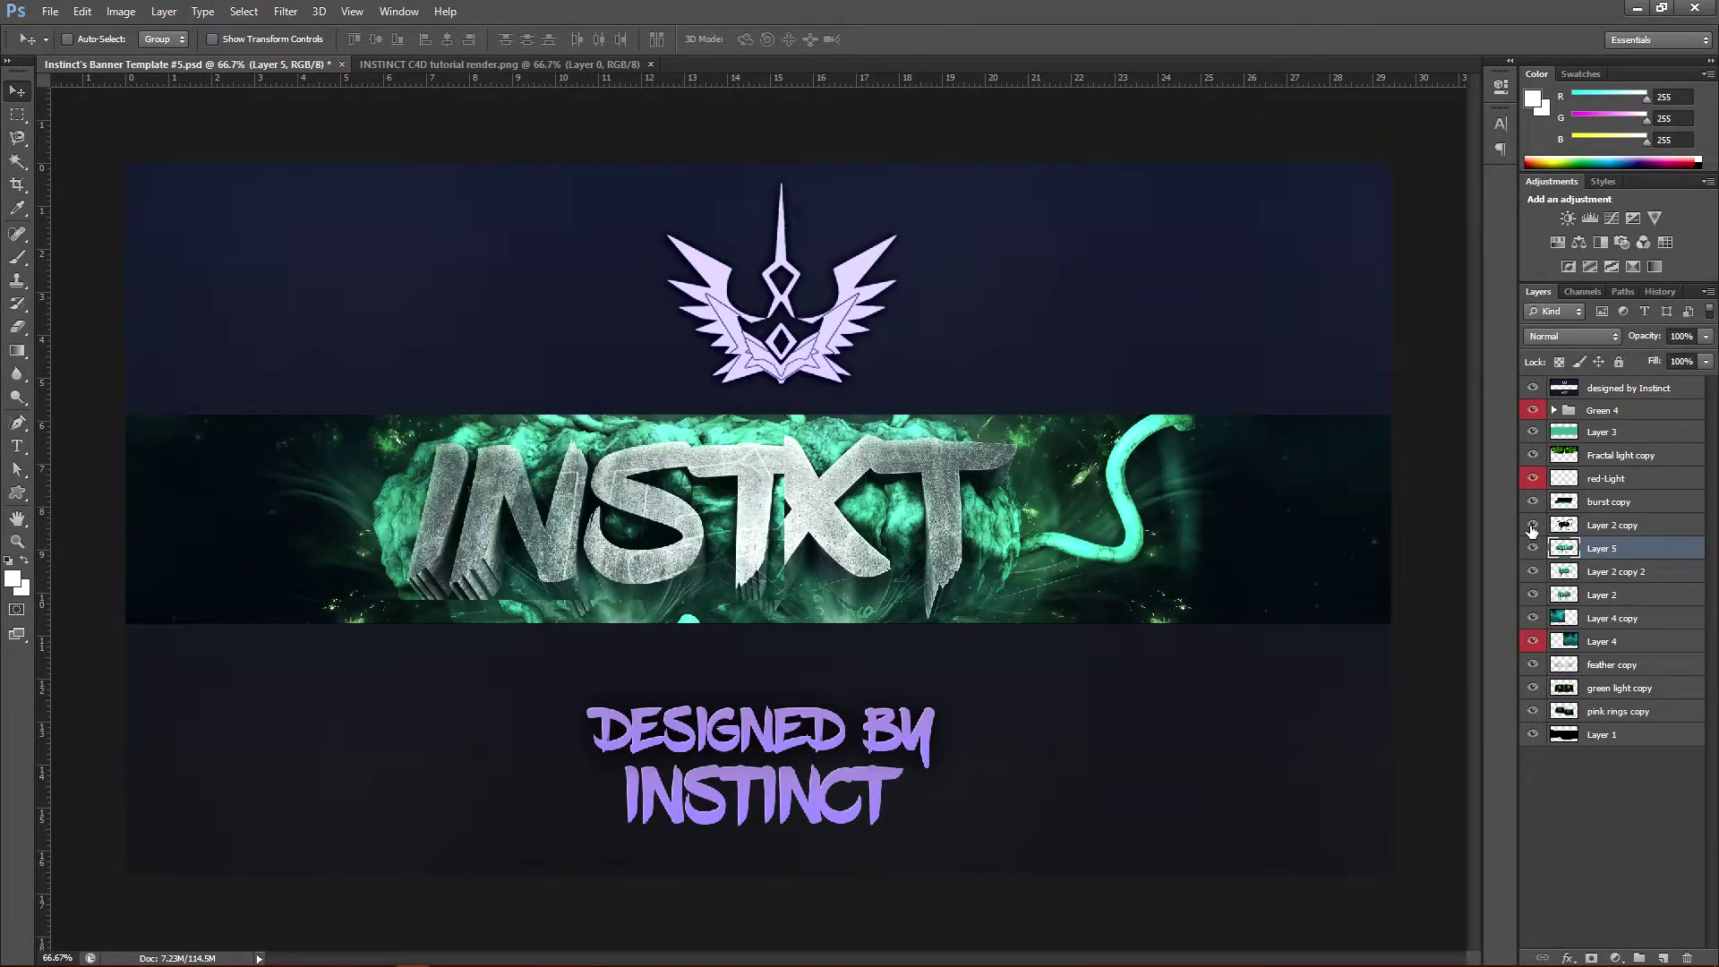
left_click(1658, 529)
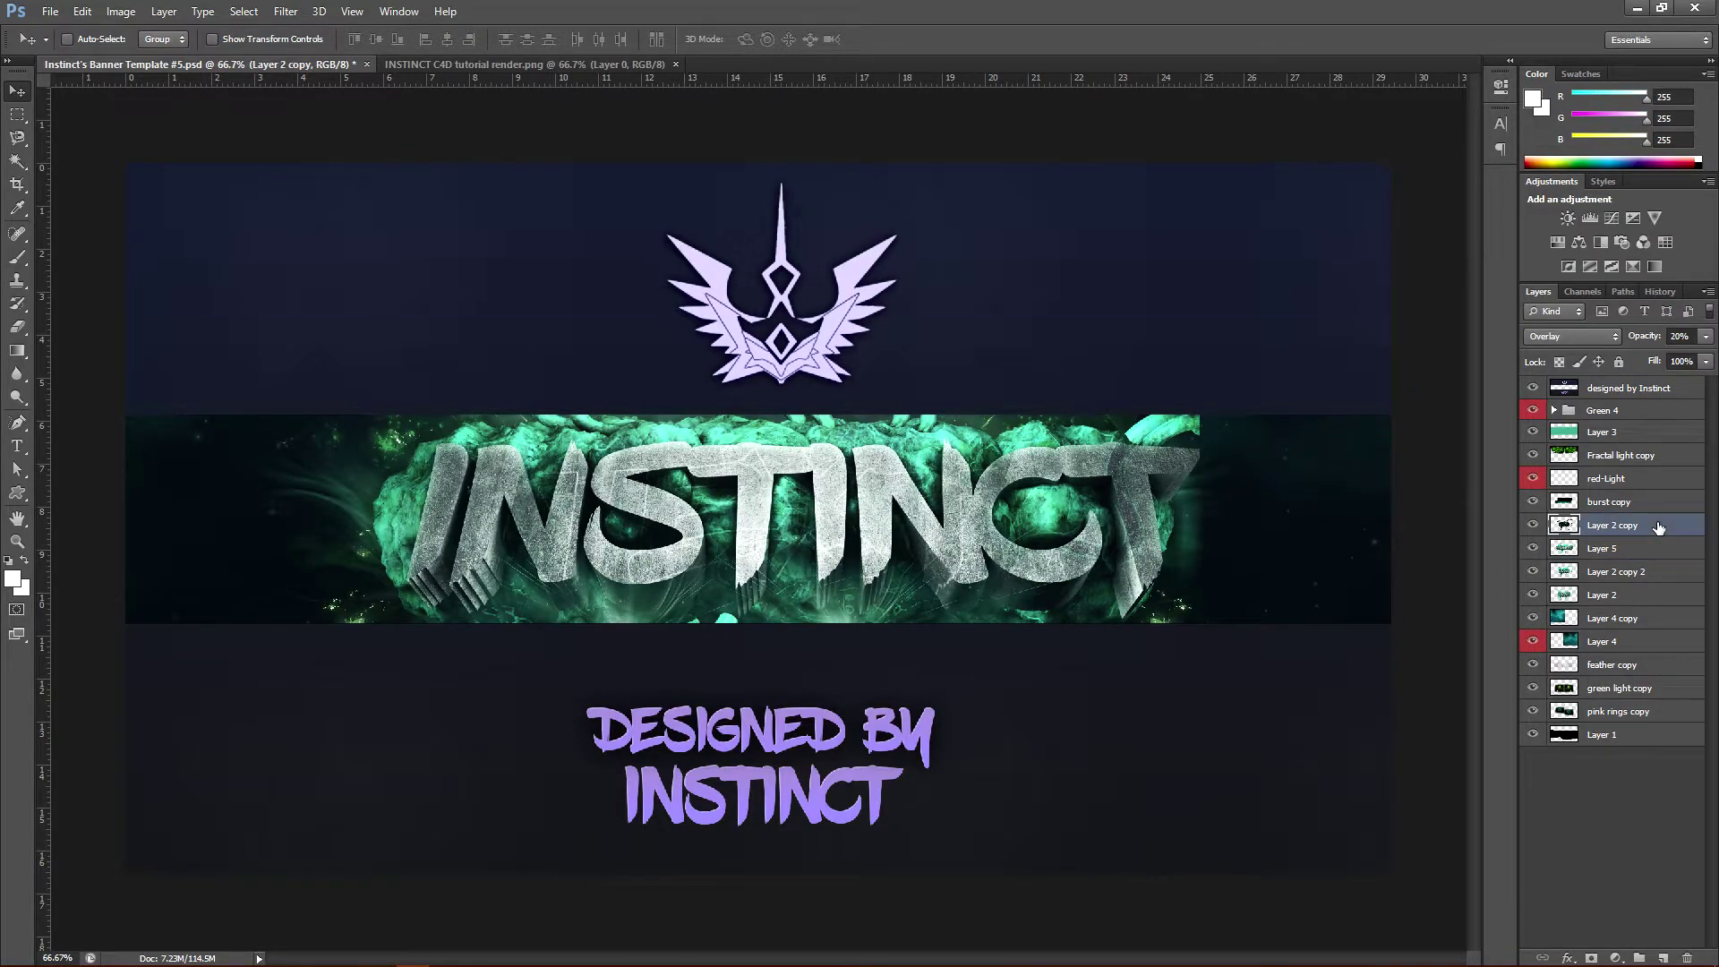
key("Delete")
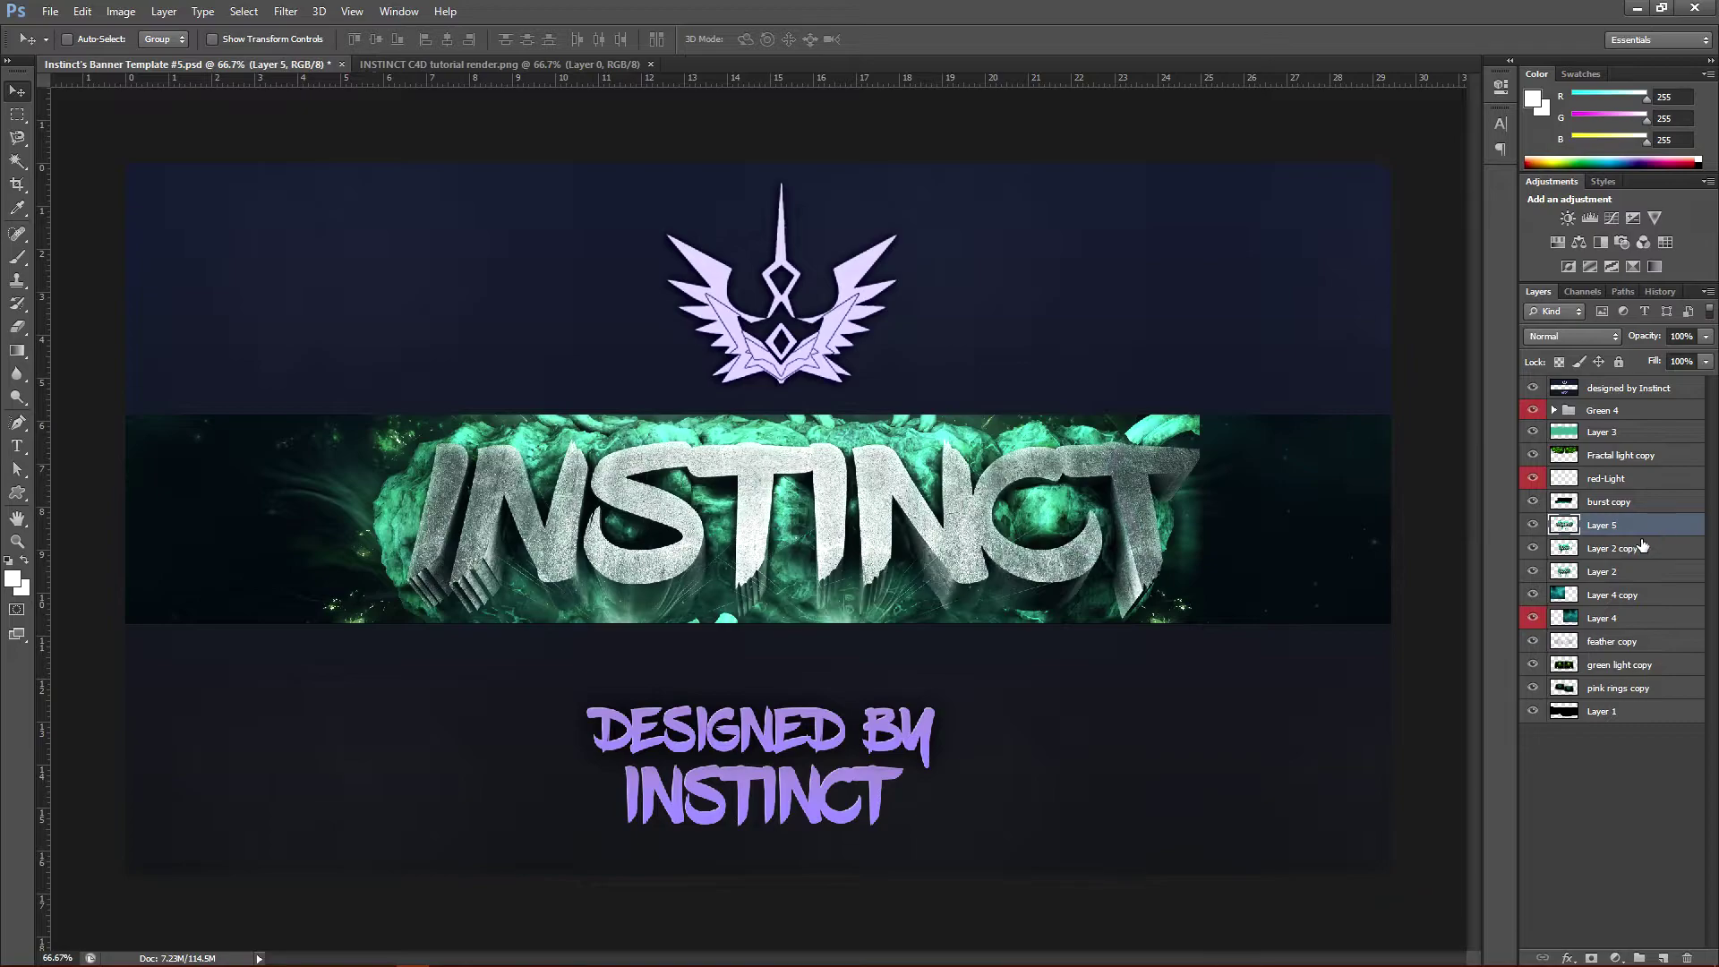
left_click(1658, 550)
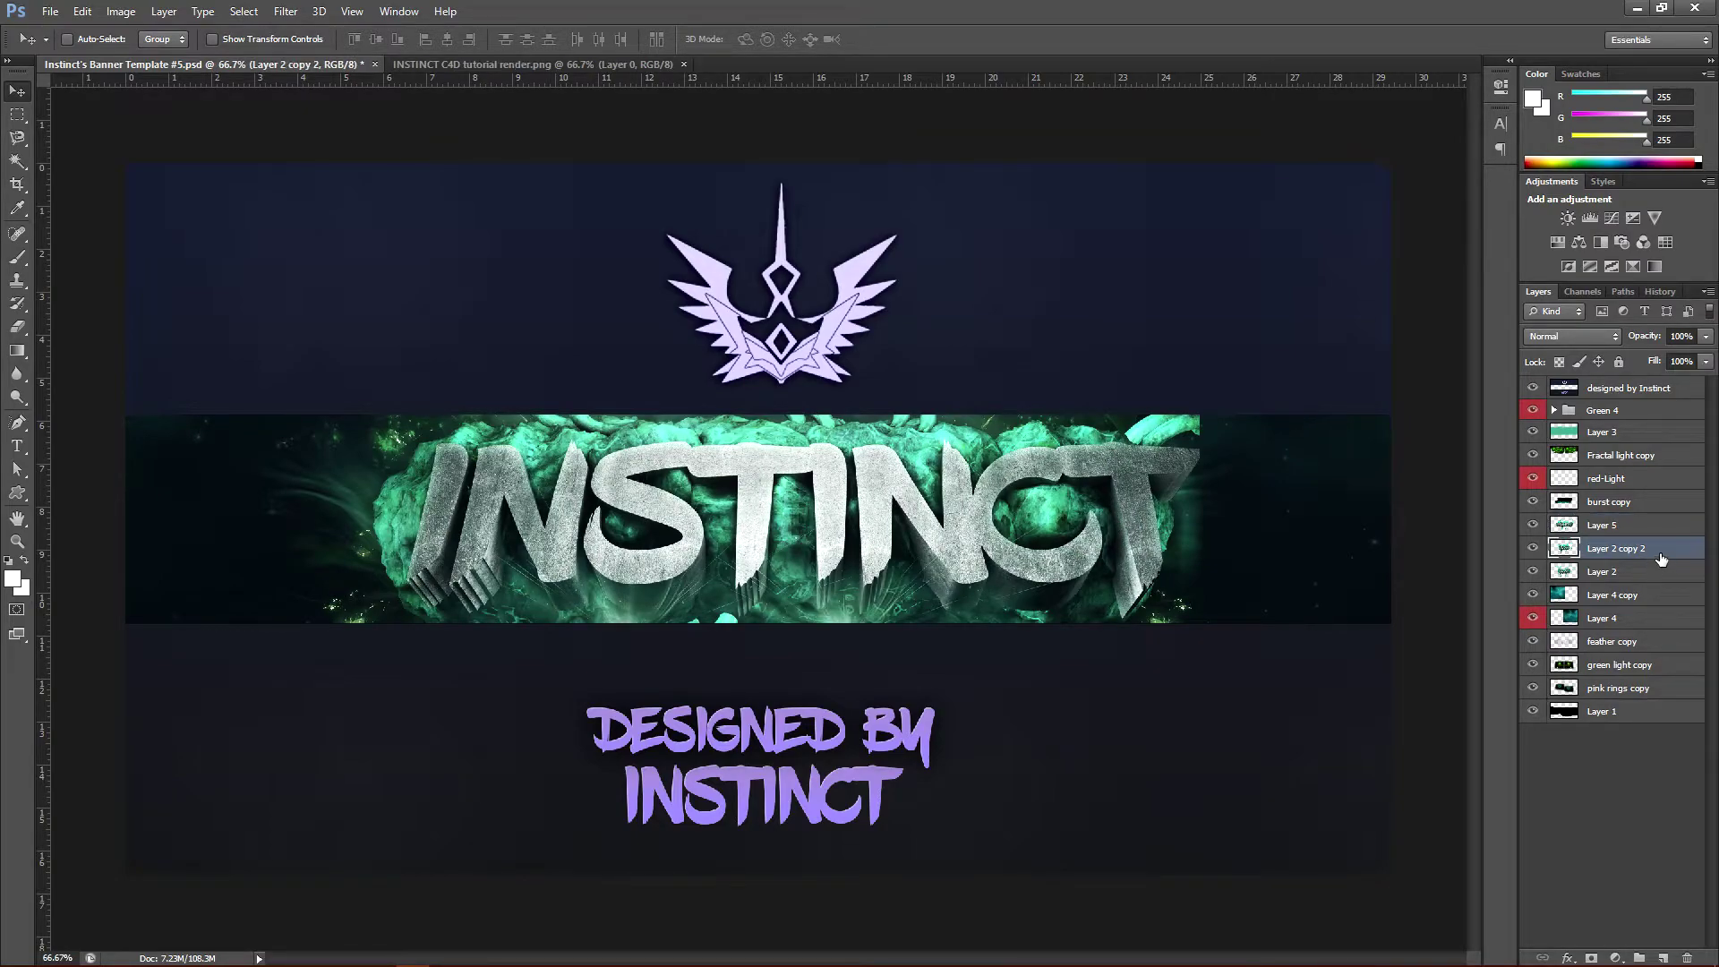
key("Delete")
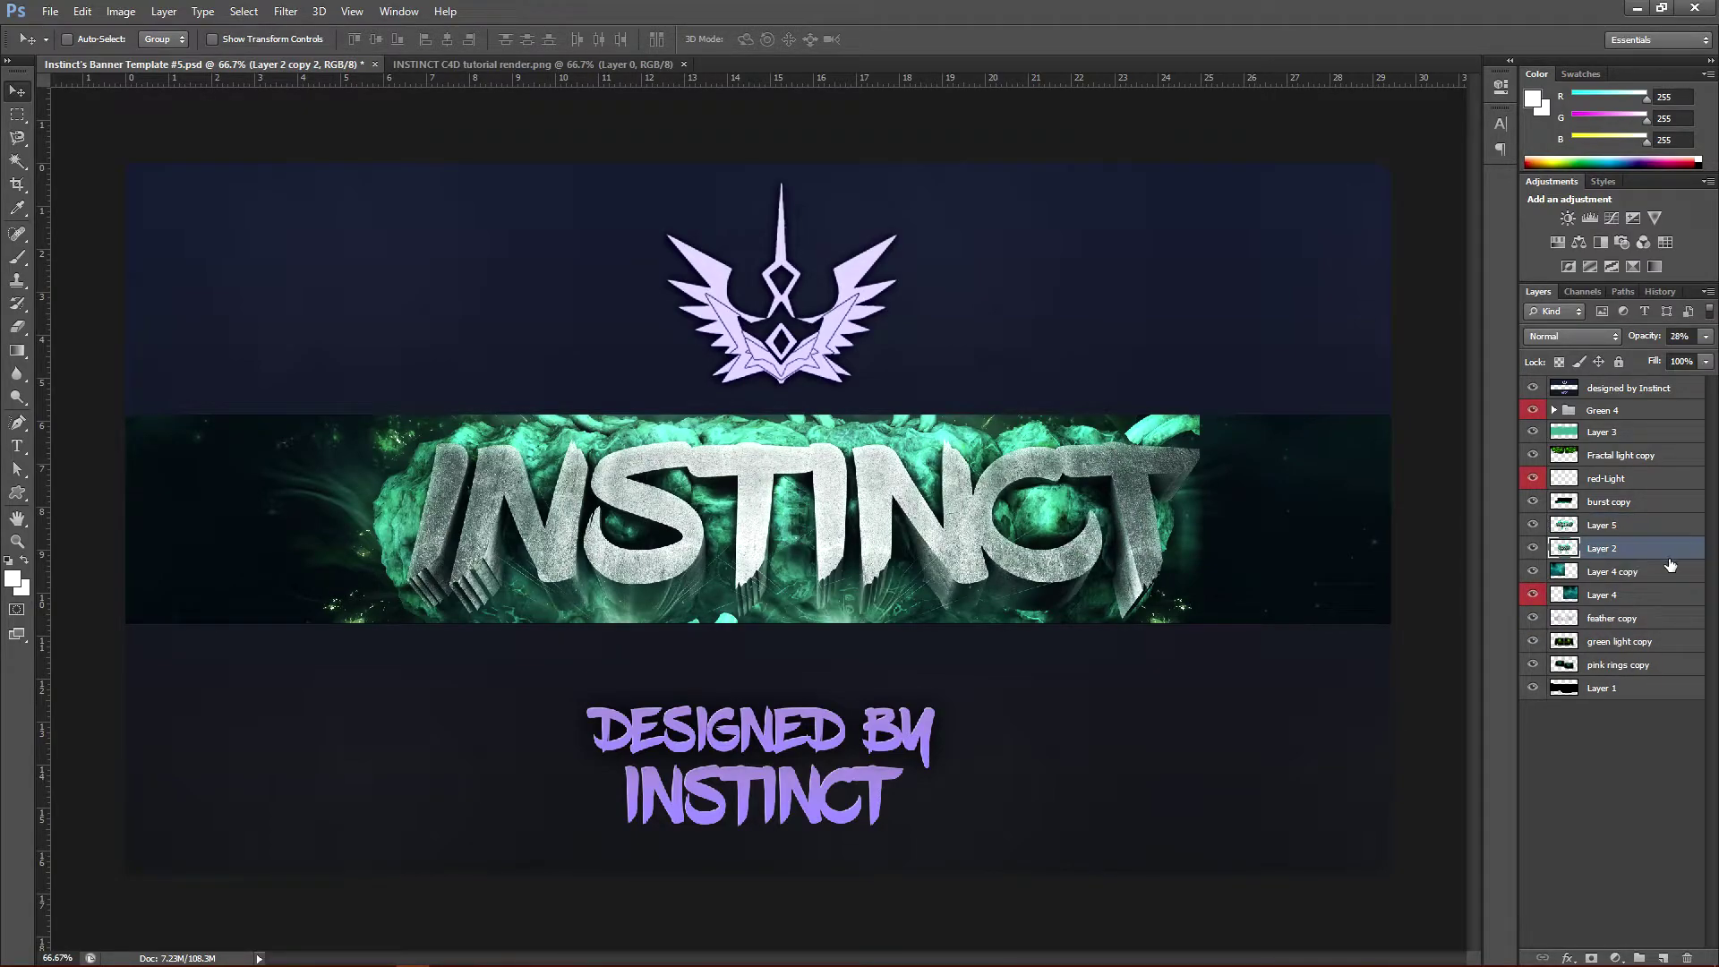
key("Delete")
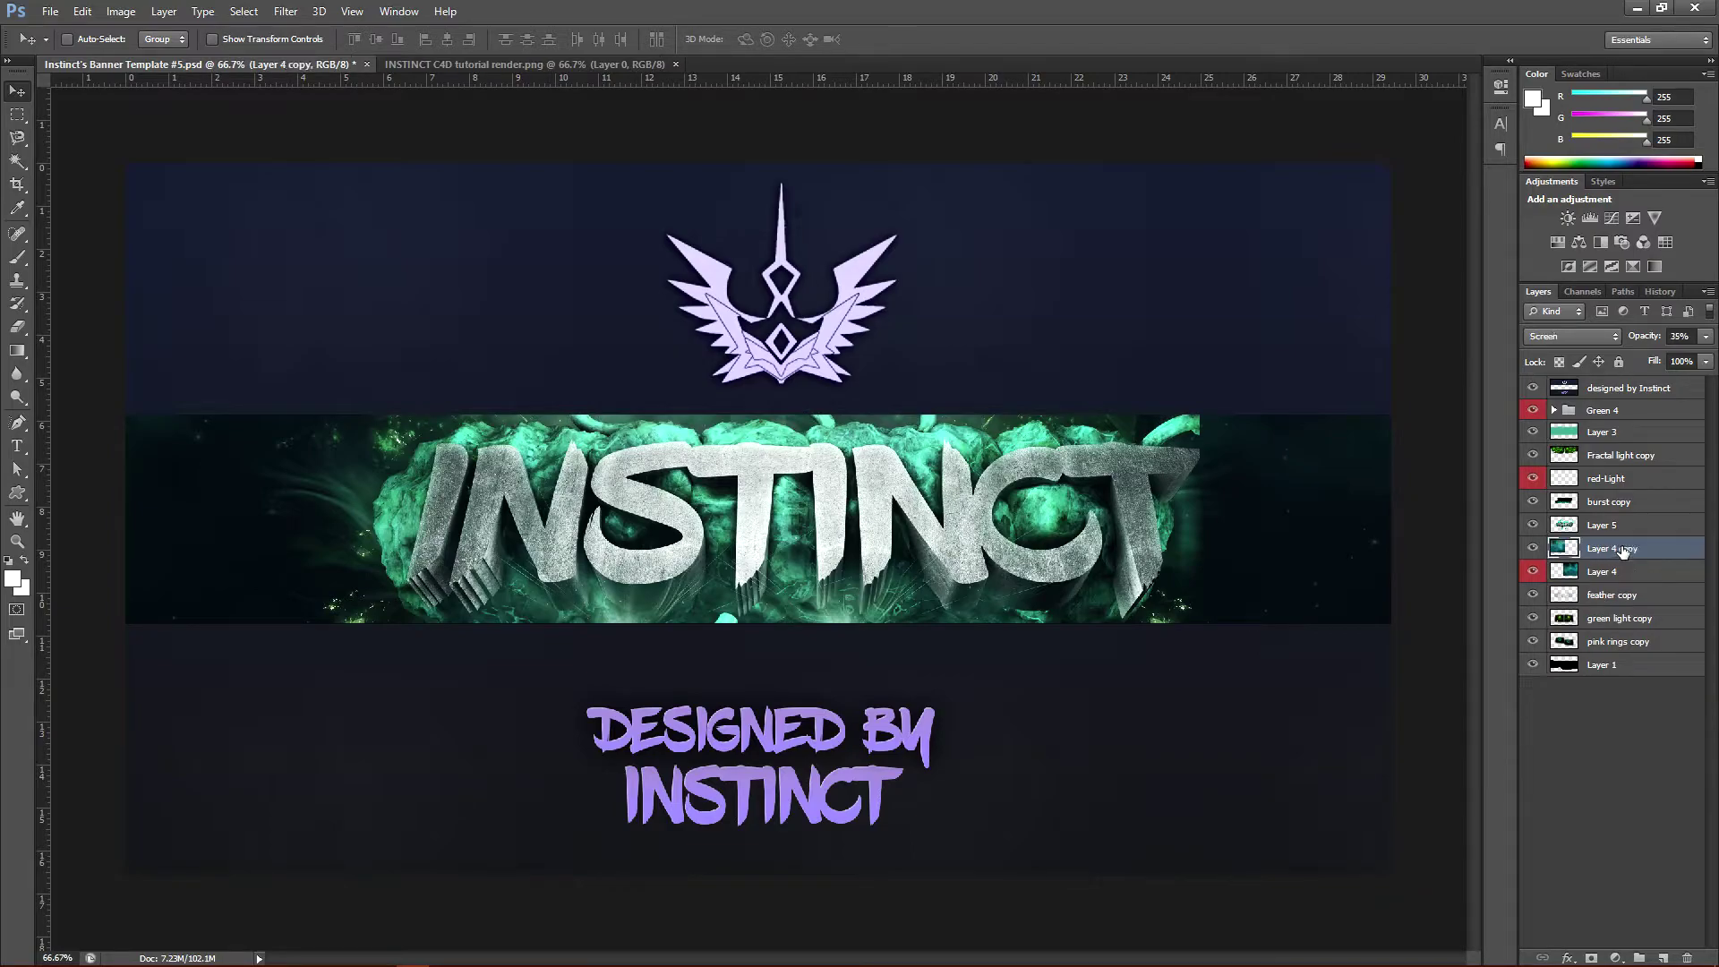
Check Layer 5 by toggling its visibility, then fine-tune its position within the green strip with small moves.
left_click(1531, 525)
left_click(1532, 525)
mouse_move(847, 524)
left_mouse_down()
mouse_move(888, 517)
mouse_move(852, 540)
mouse_move(849, 524)
mouse_move(851, 543)
left_mouse_up()
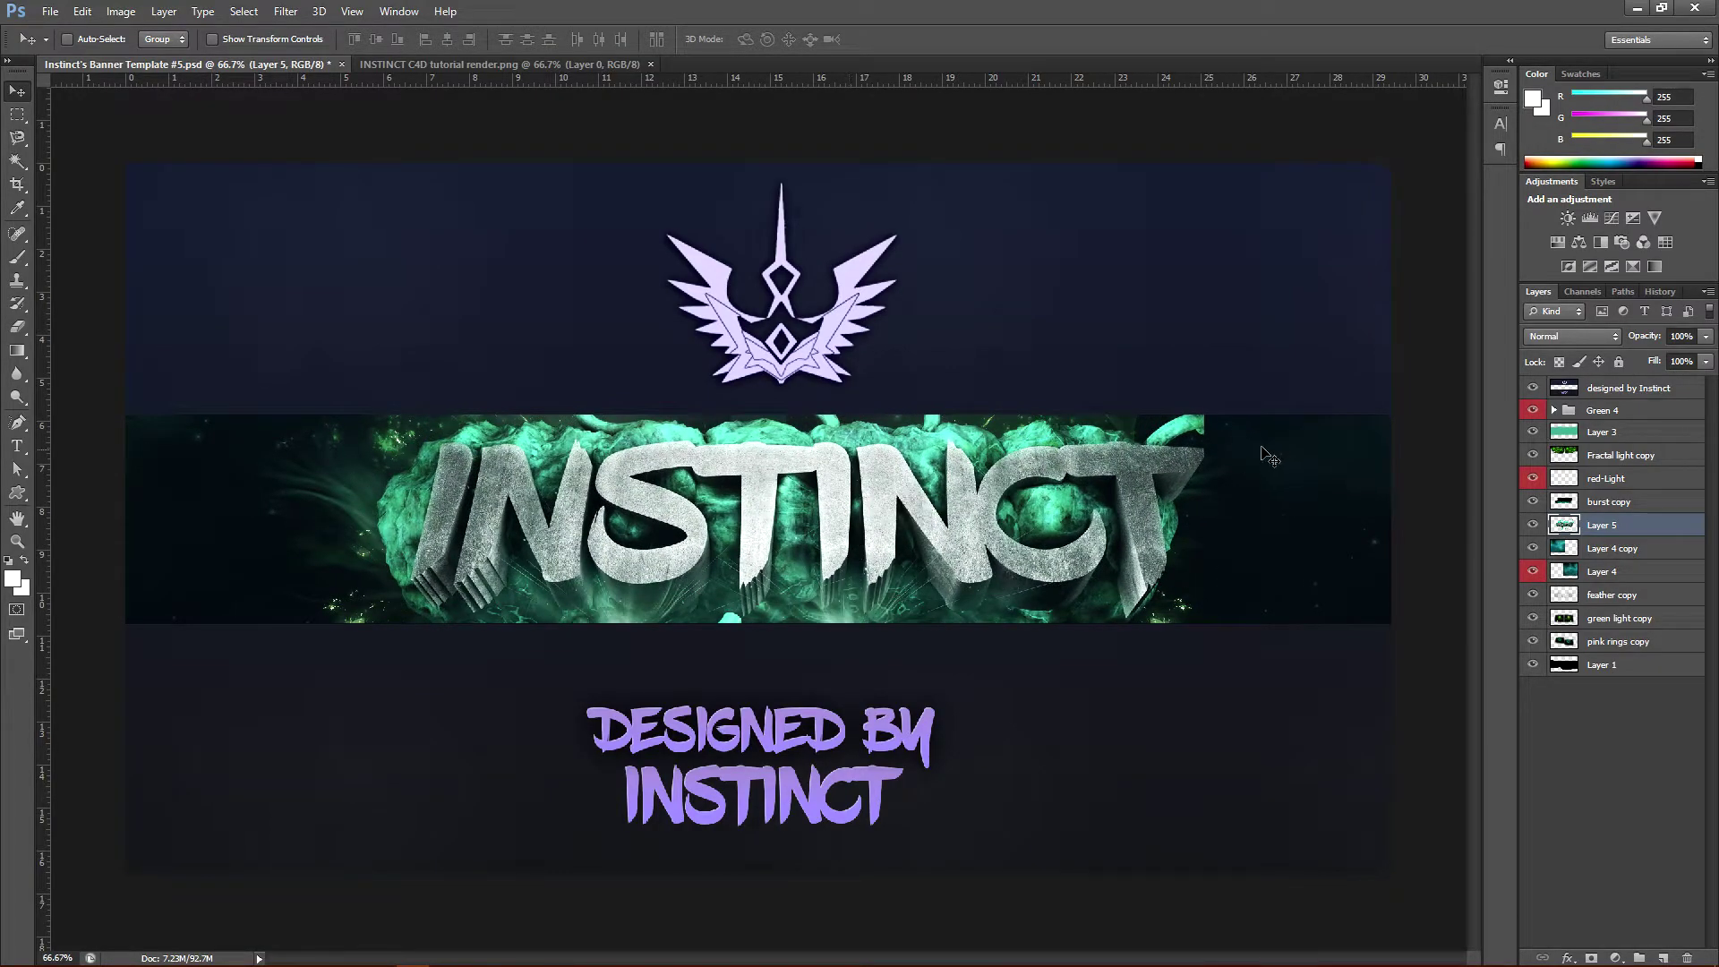
key("Left")
key("Left")
key("Left")
key("Left")
key("Left")
key("Left")
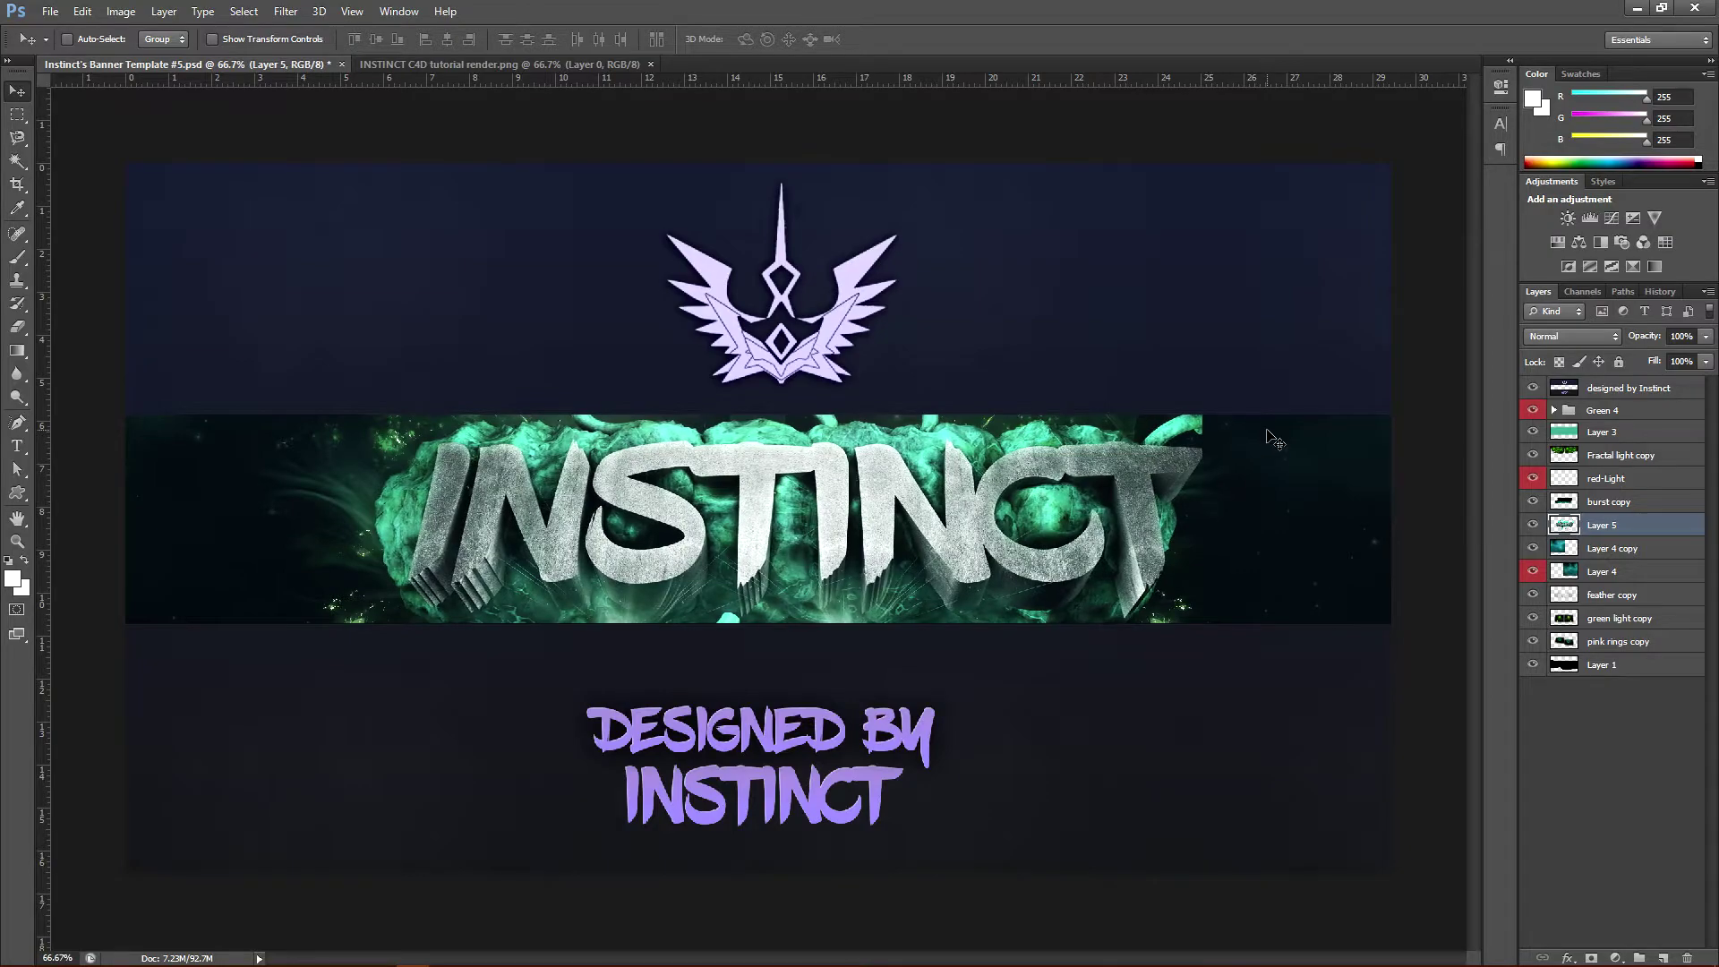
key("Left")
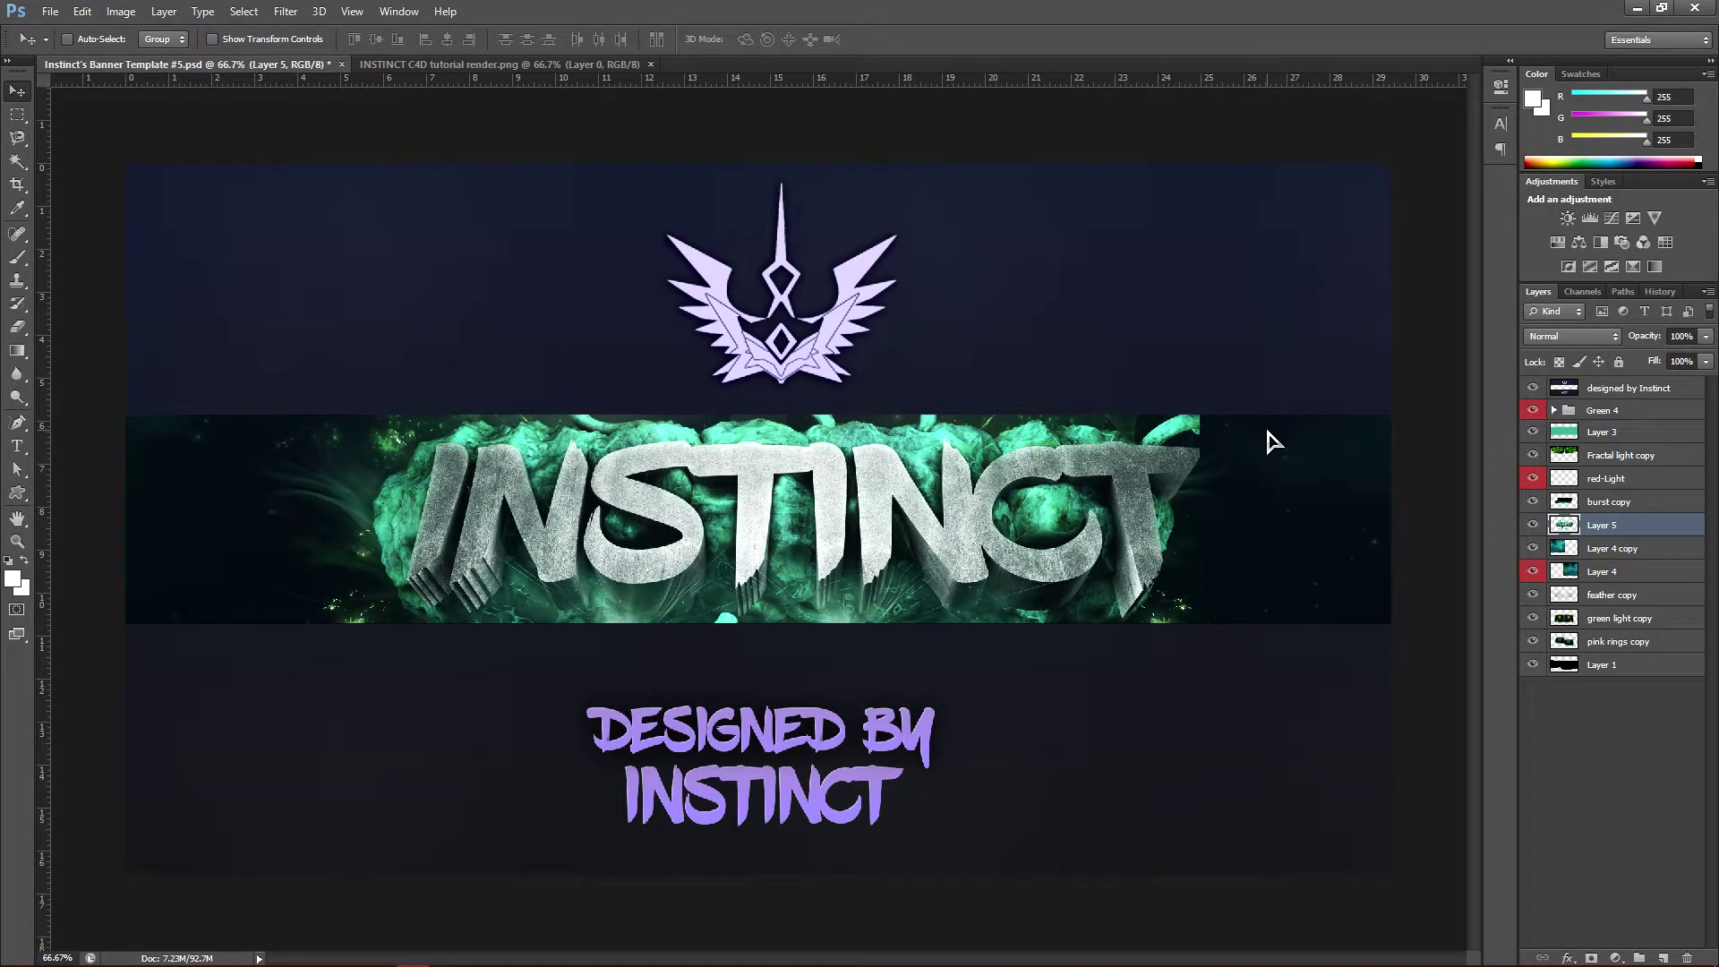
Scale the INSTINCT render on Layer 5 down slightly further with Free Transform.
key("ctrl+t")
left_click_drag(1207, 295, 1165, 310)
key("Return")
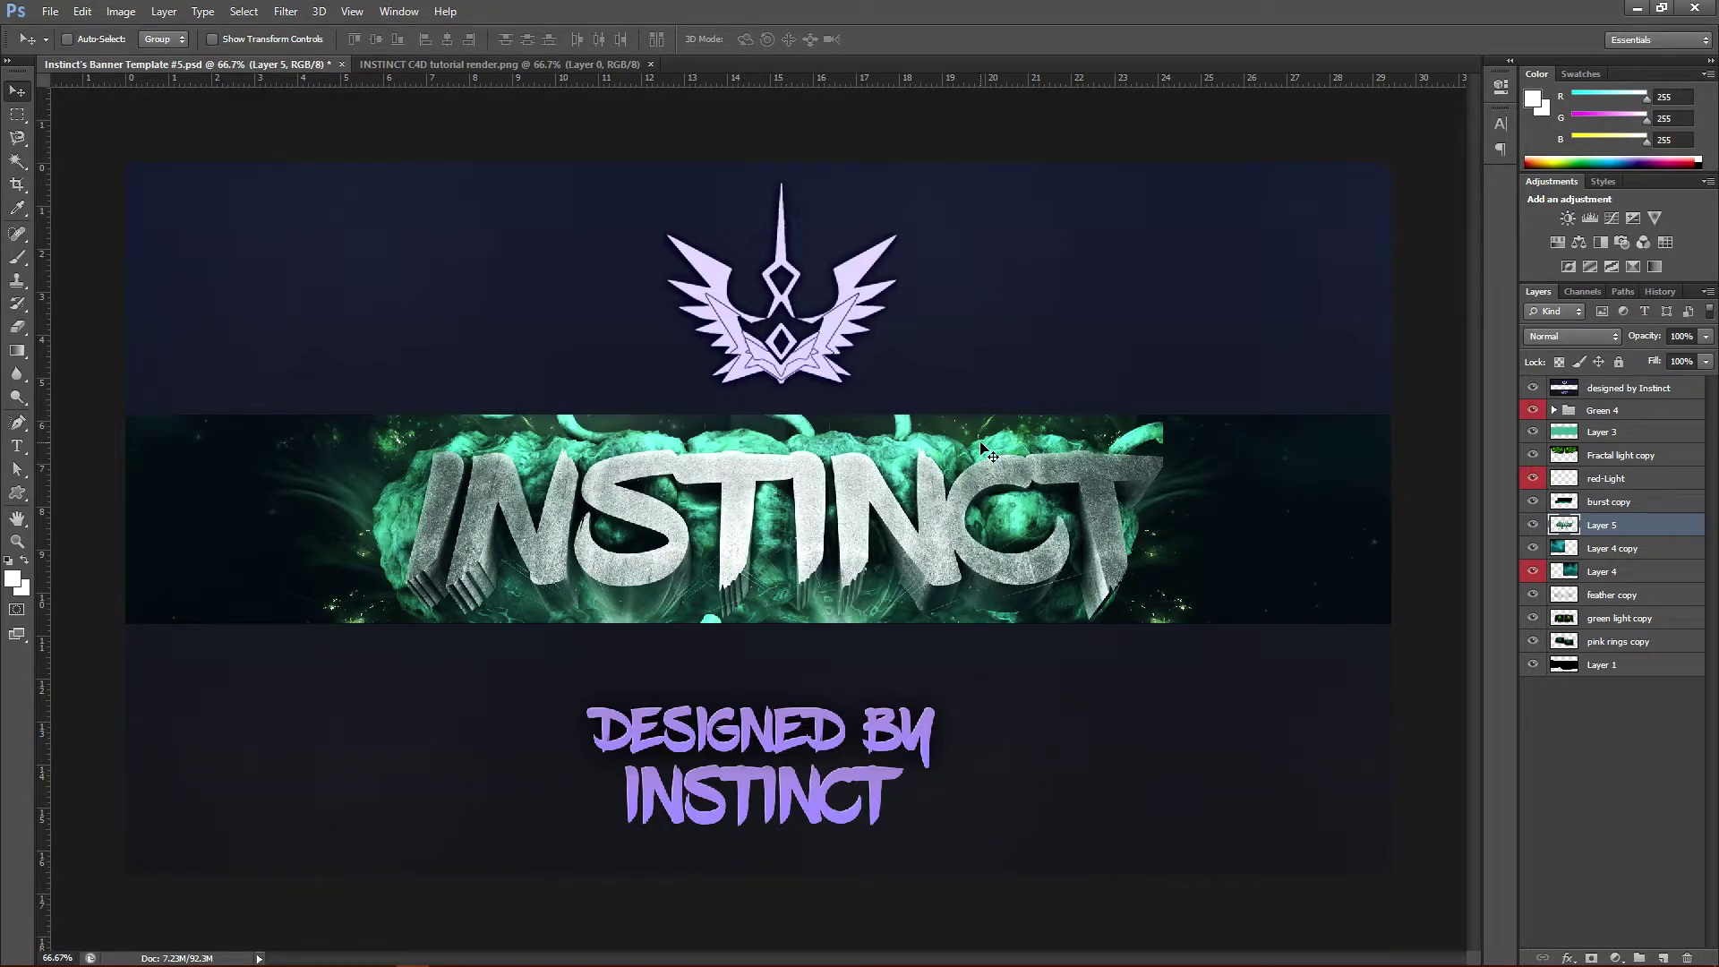
Check what Layer 4 contributes to the banner by toggling its visibility.
left_click(1650, 572)
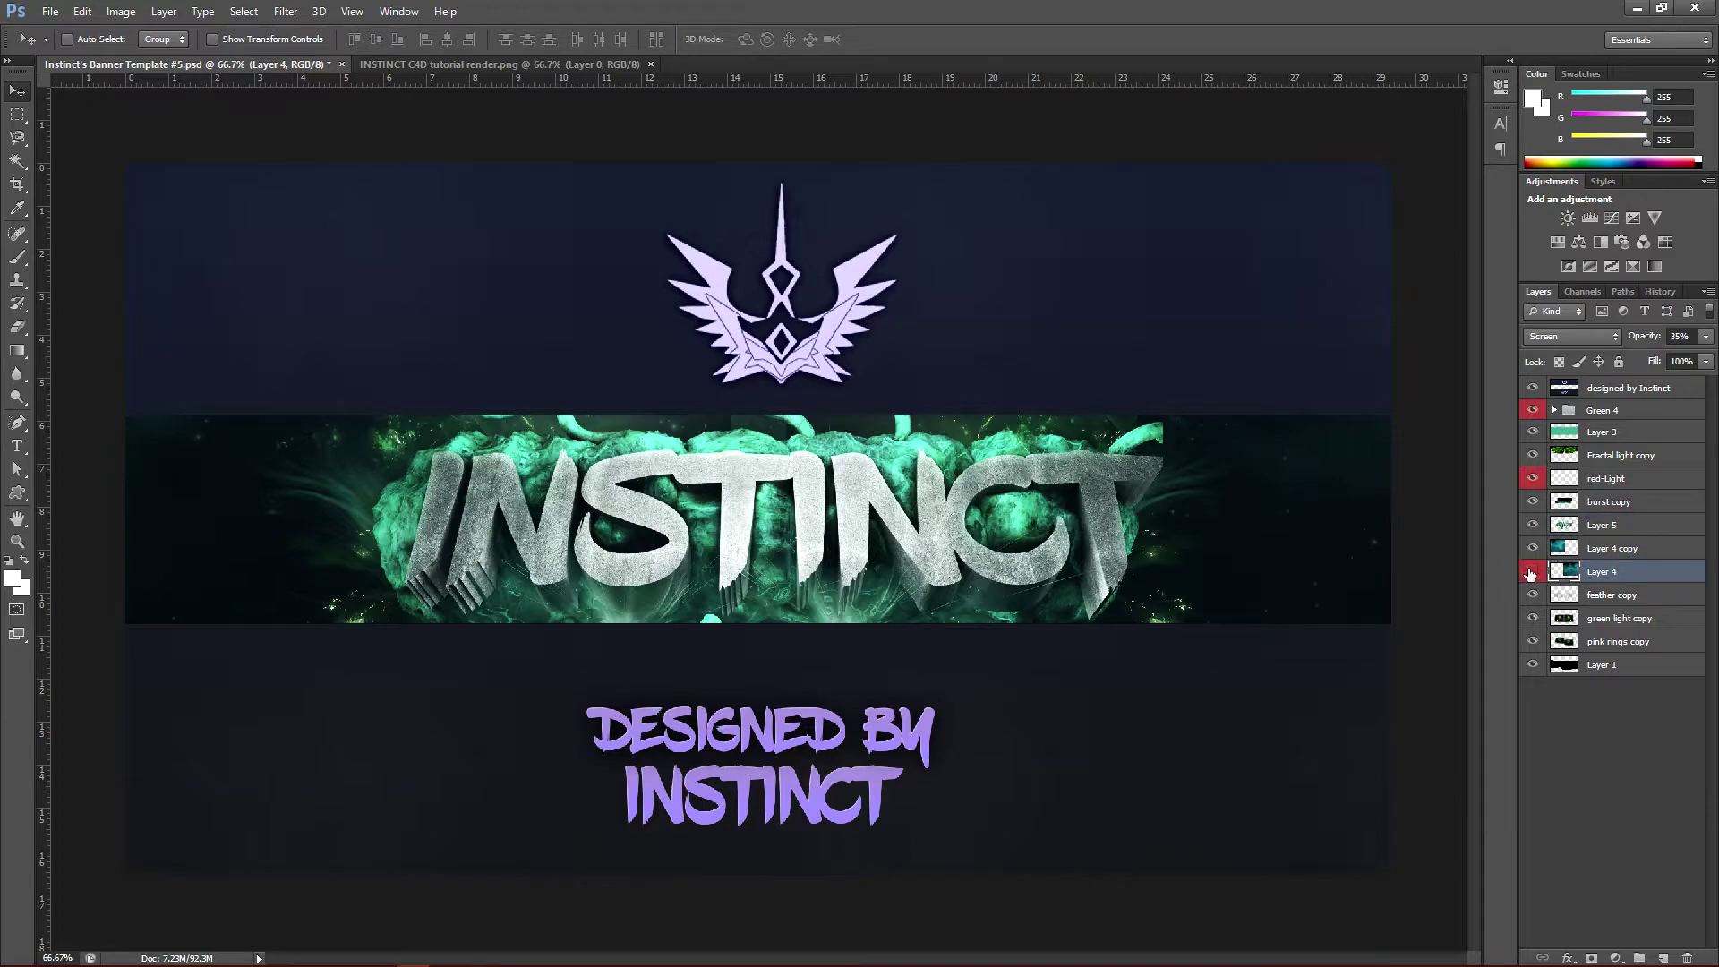
left_click(1532, 572)
left_click(1532, 572)
left_click_drag(1338, 547, 1390, 534)
Check Layer 5 by toggling its visibility, then duplicate it twice.
left_click(1643, 529)
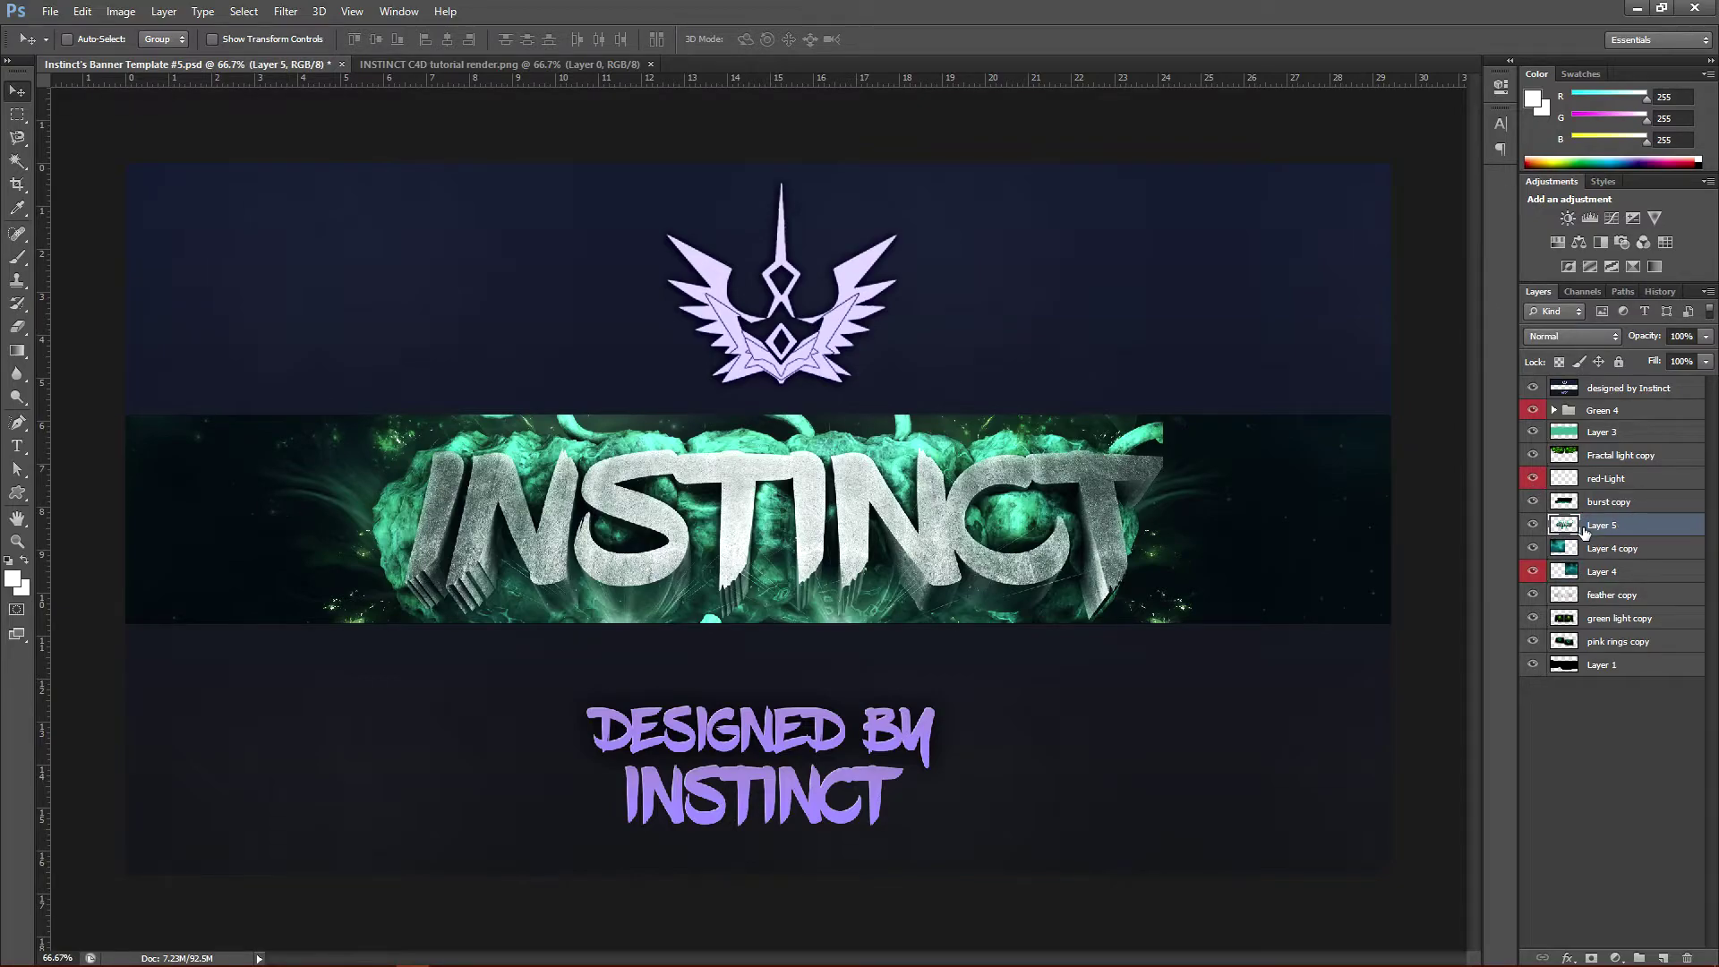
left_click(1533, 525)
left_click(1534, 525)
key("ctrl+j")
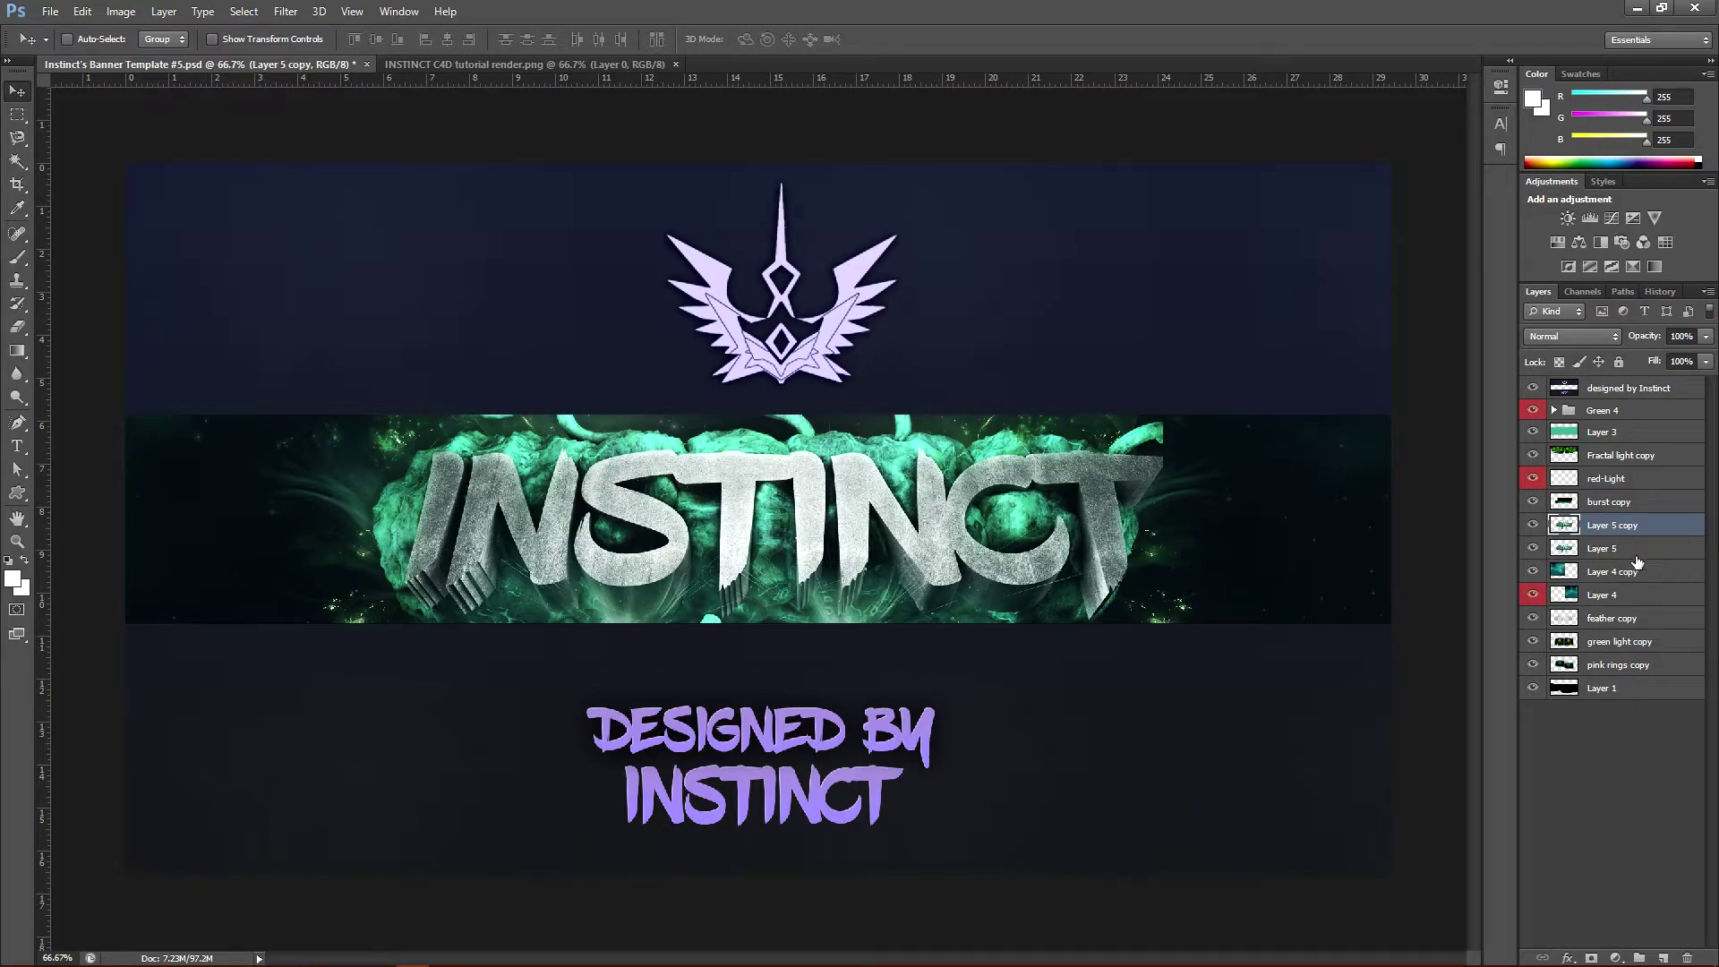
key("ctrl+j")
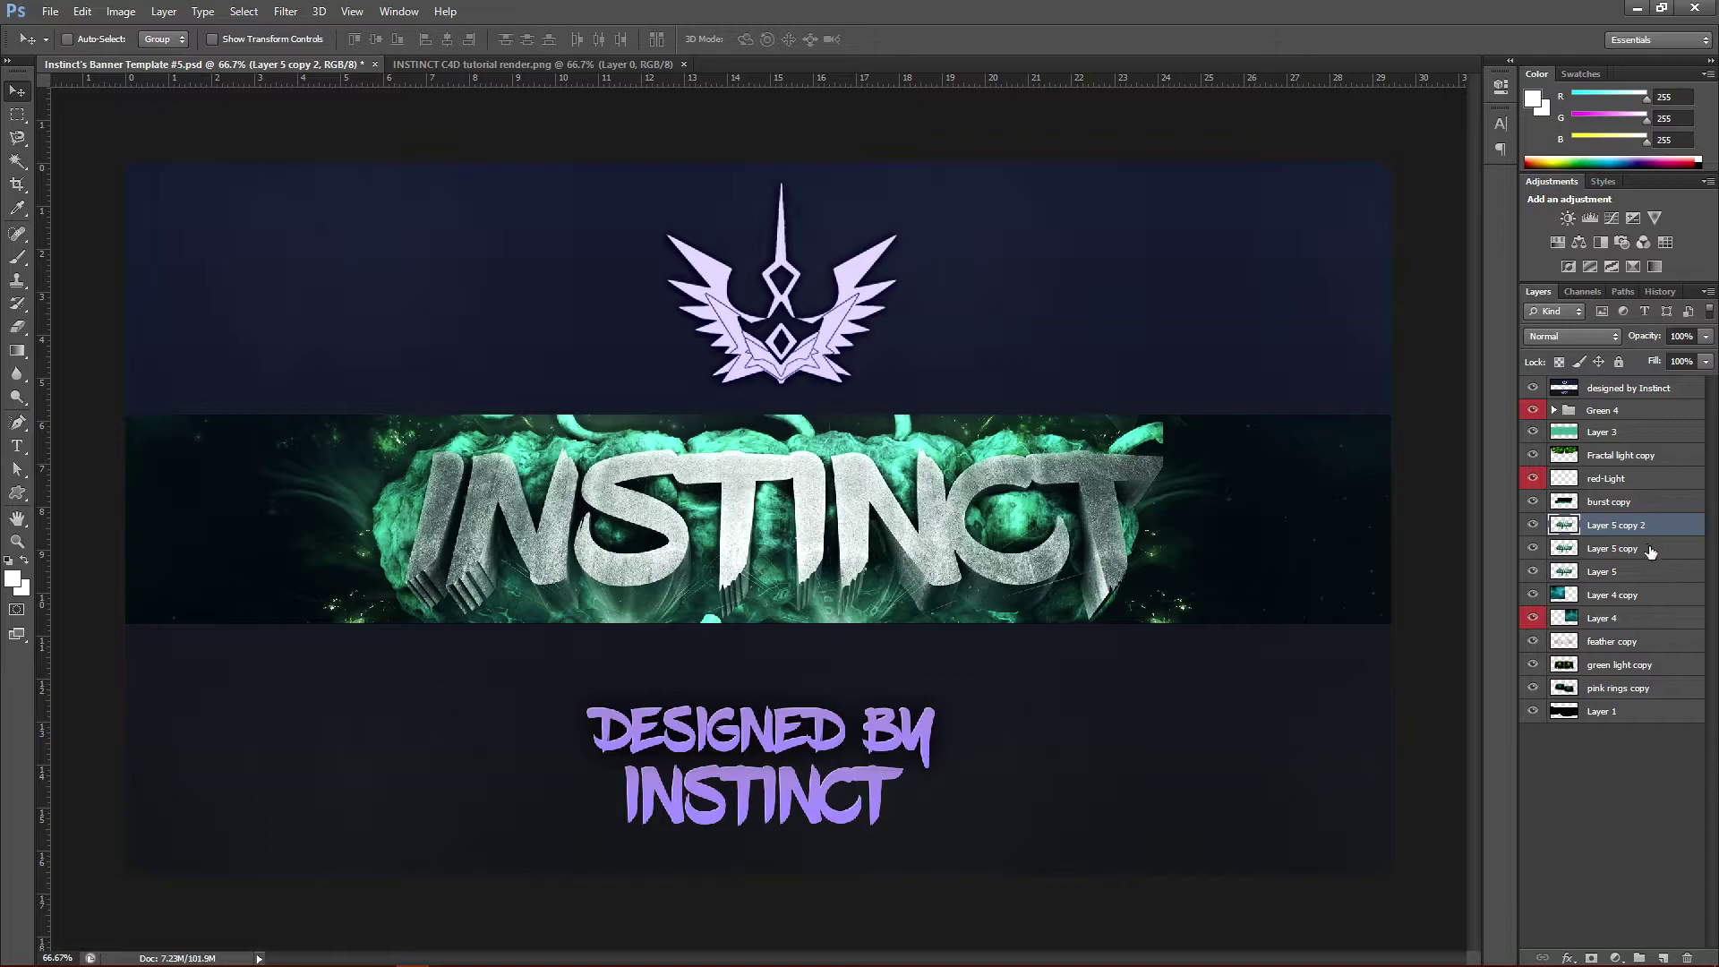
Scale the original Layer 5 up to about 113% with Free Transform, extending it on both sides of the text.
left_click(1655, 549)
left_click(1652, 571)
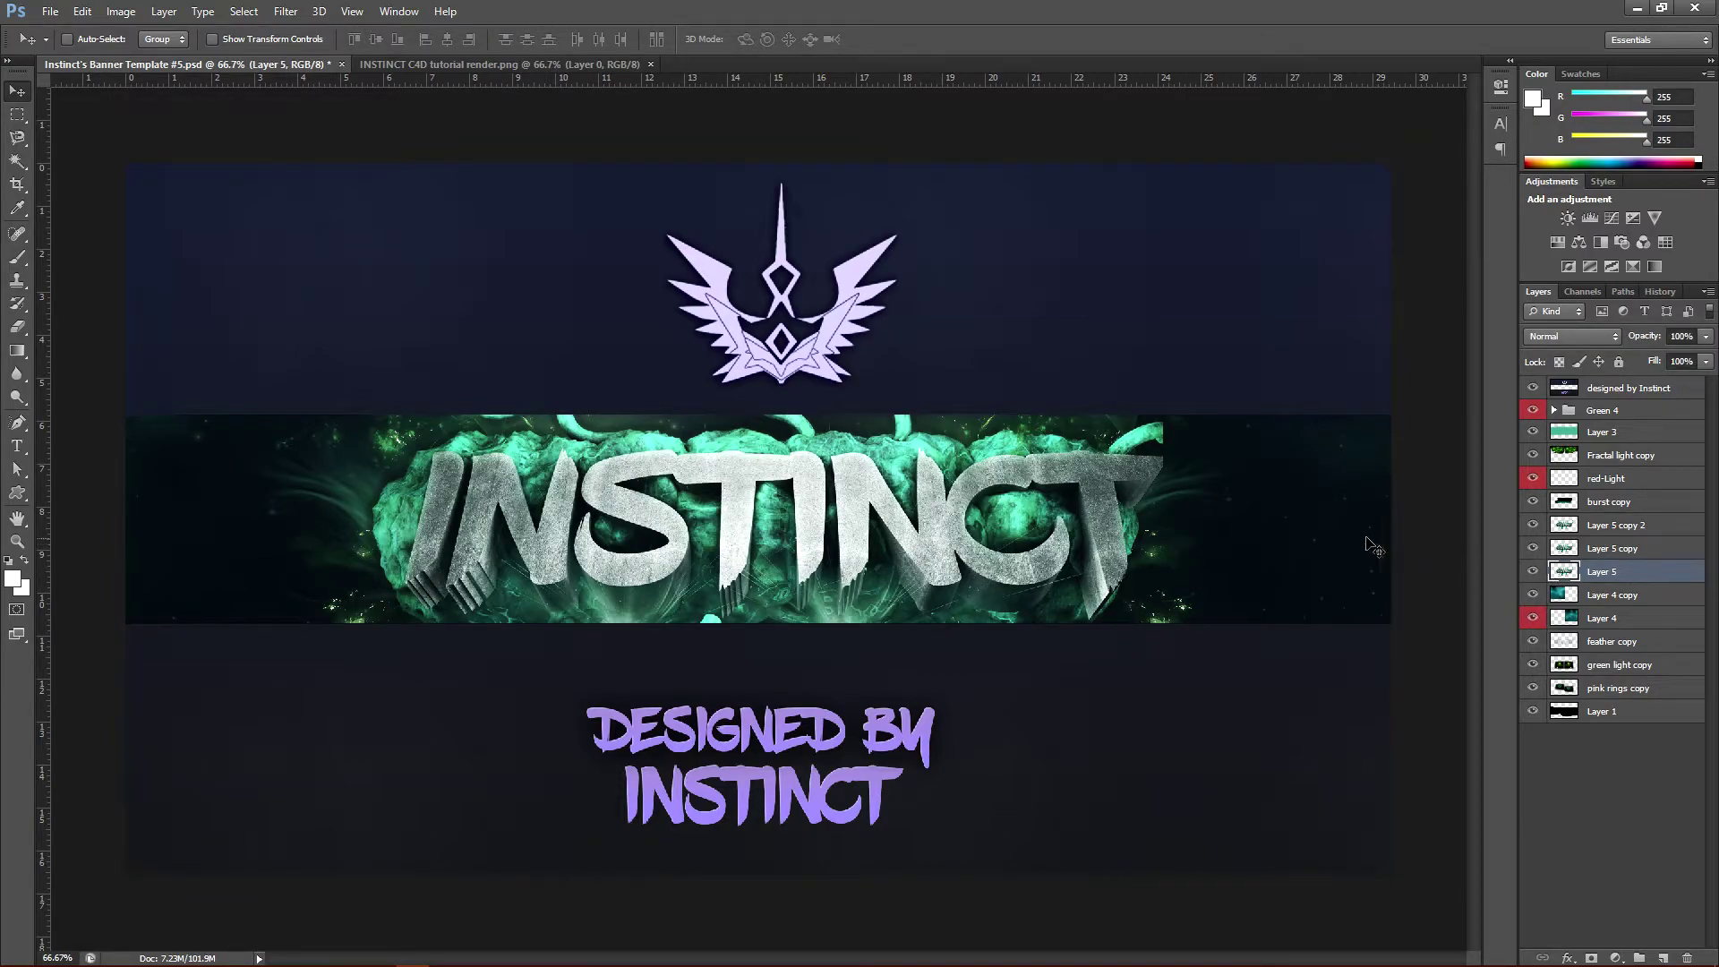
key("ctrl+t")
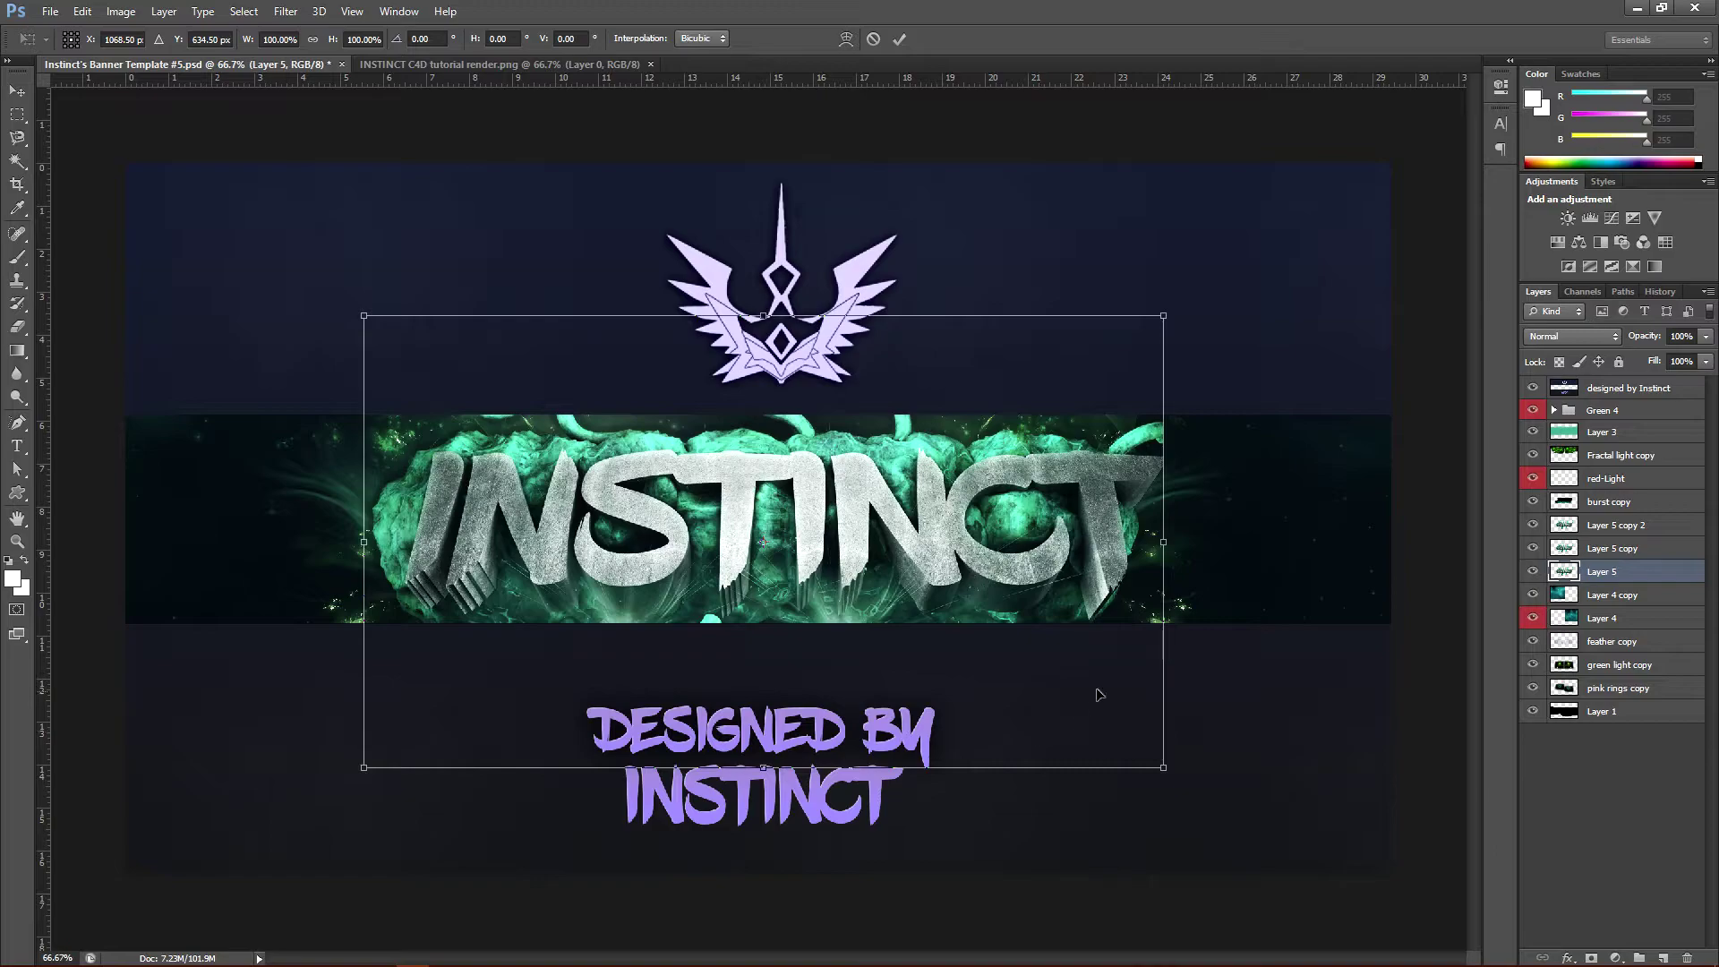
left_click_drag(1162, 767, 1211, 794, "shift")
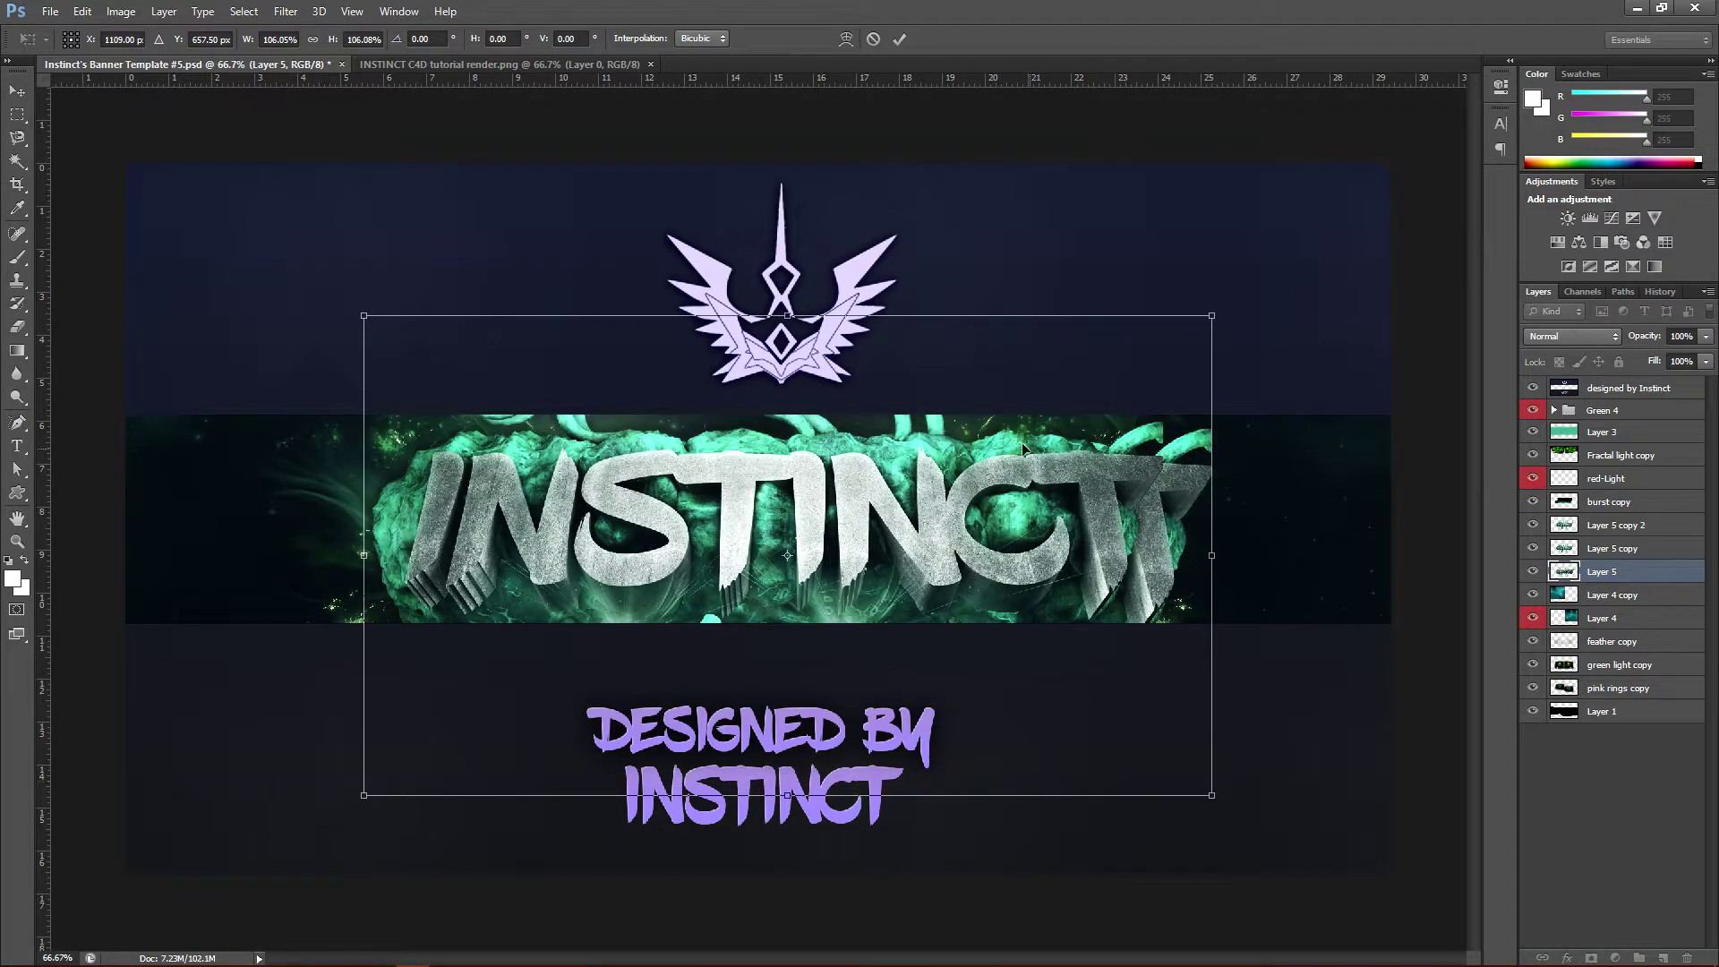
left_click_drag(360, 314, 315, 289, "shift")
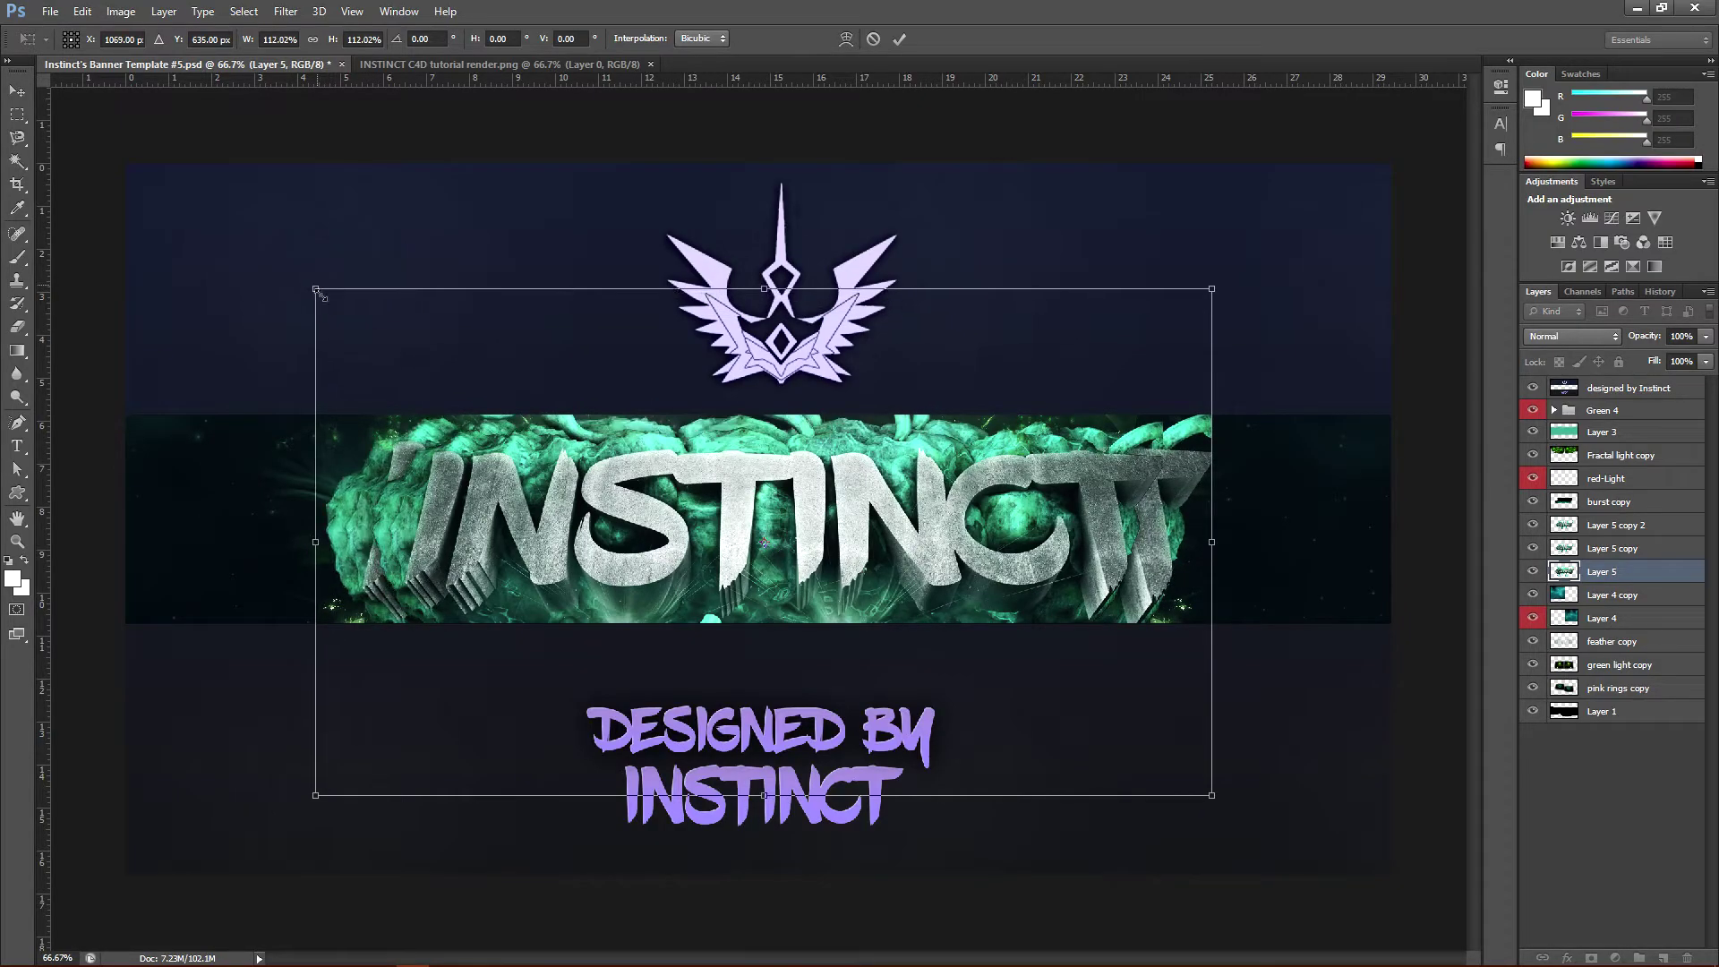
left_click_drag(1212, 797, 1218, 803, "shift")
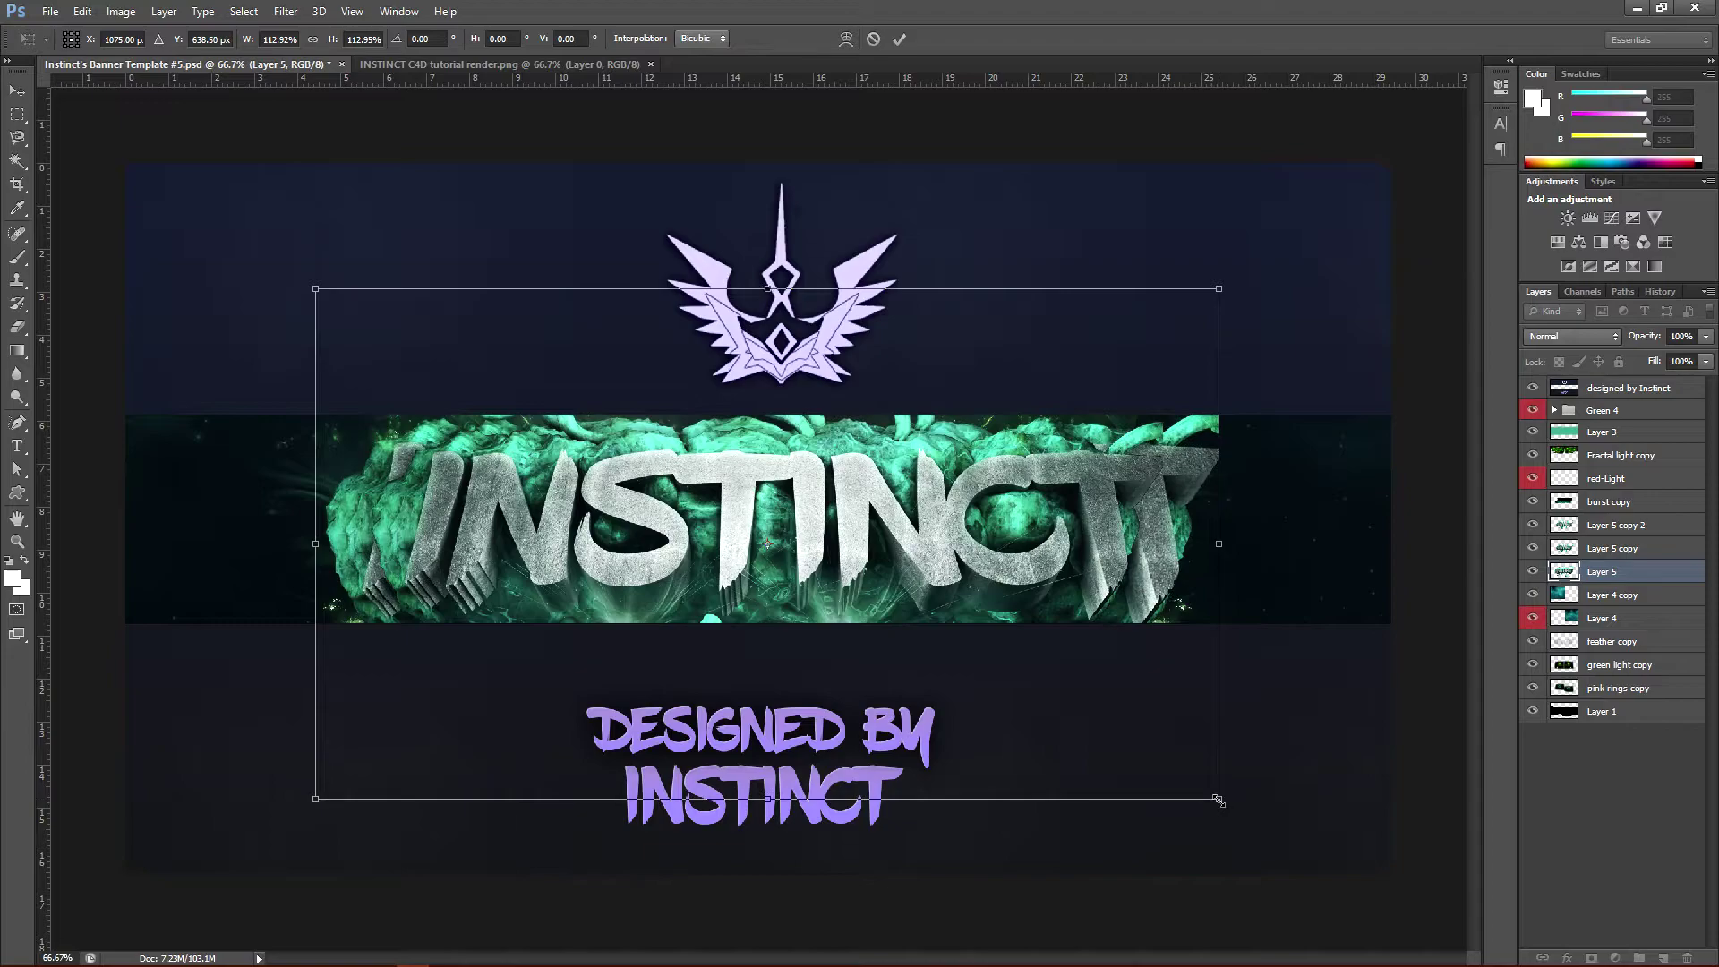
key("Return")
Nudge the enlarged Layer 5 about 10 pixels to the left behind the sharp copies.
key("Left")
key("Left")
key("Left")
key("Left")
key("Left")
key("Left")
key("Left")
key("Left")
key("Left")
key("Left")
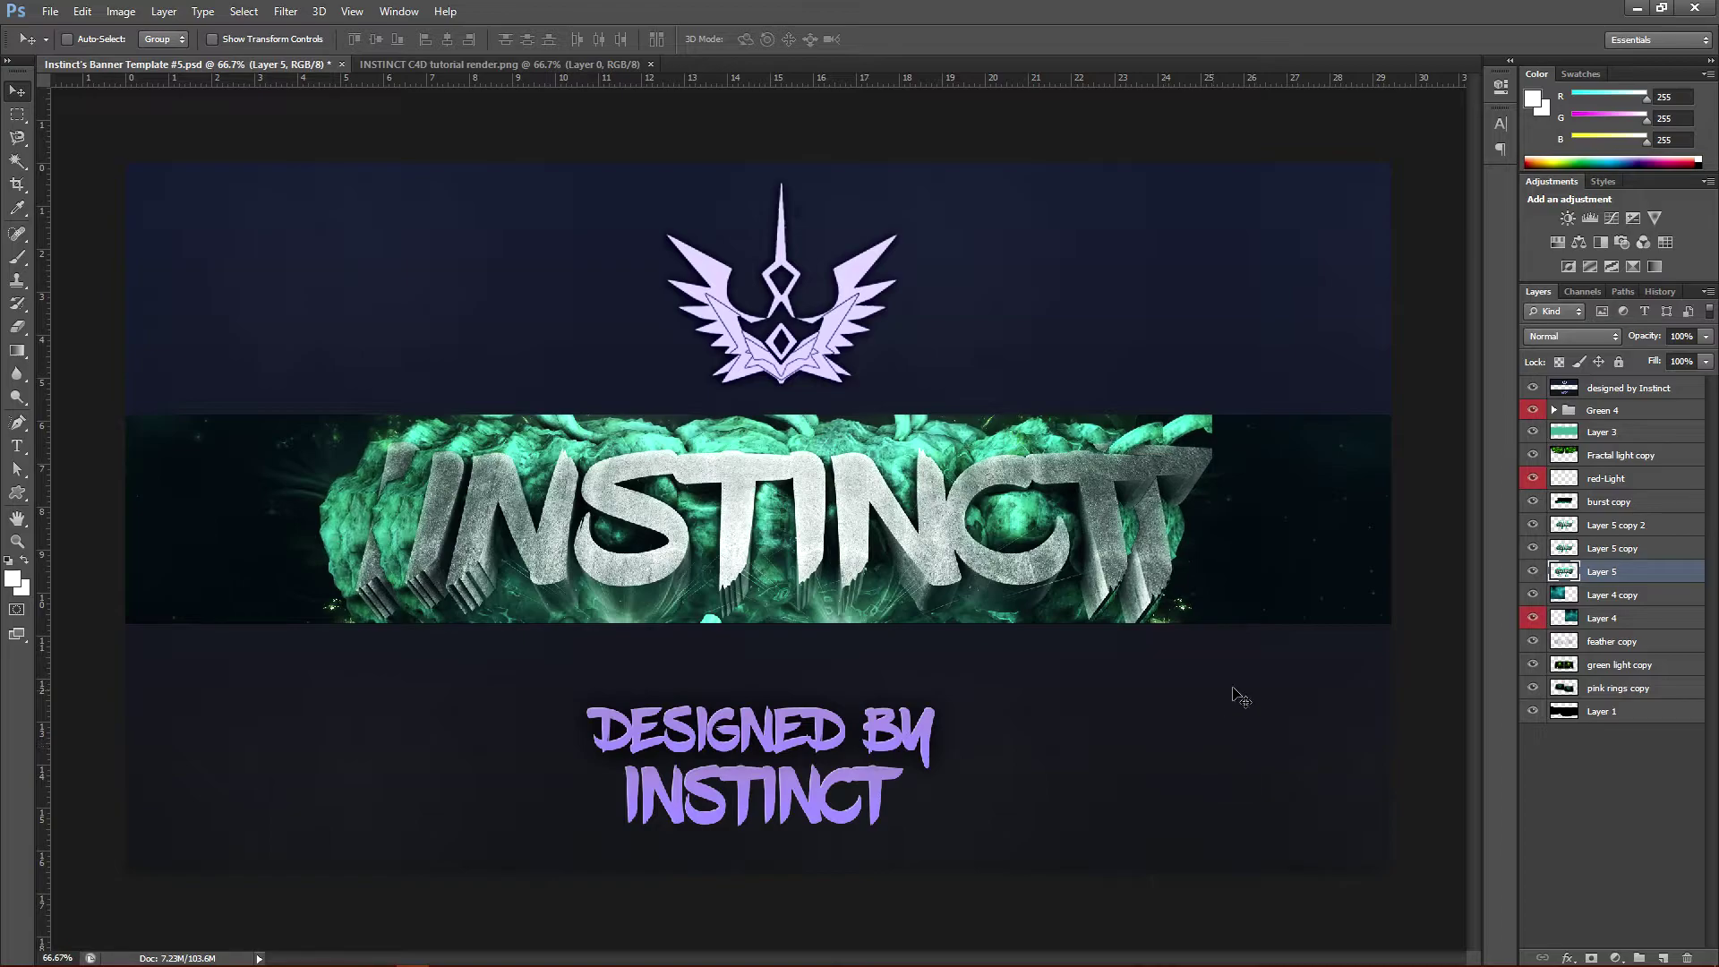
Lower the opacity of the enlarged Layer 5 to 20%.
left_click(1705, 335)
left_click_drag(1654, 357, 1635, 363)
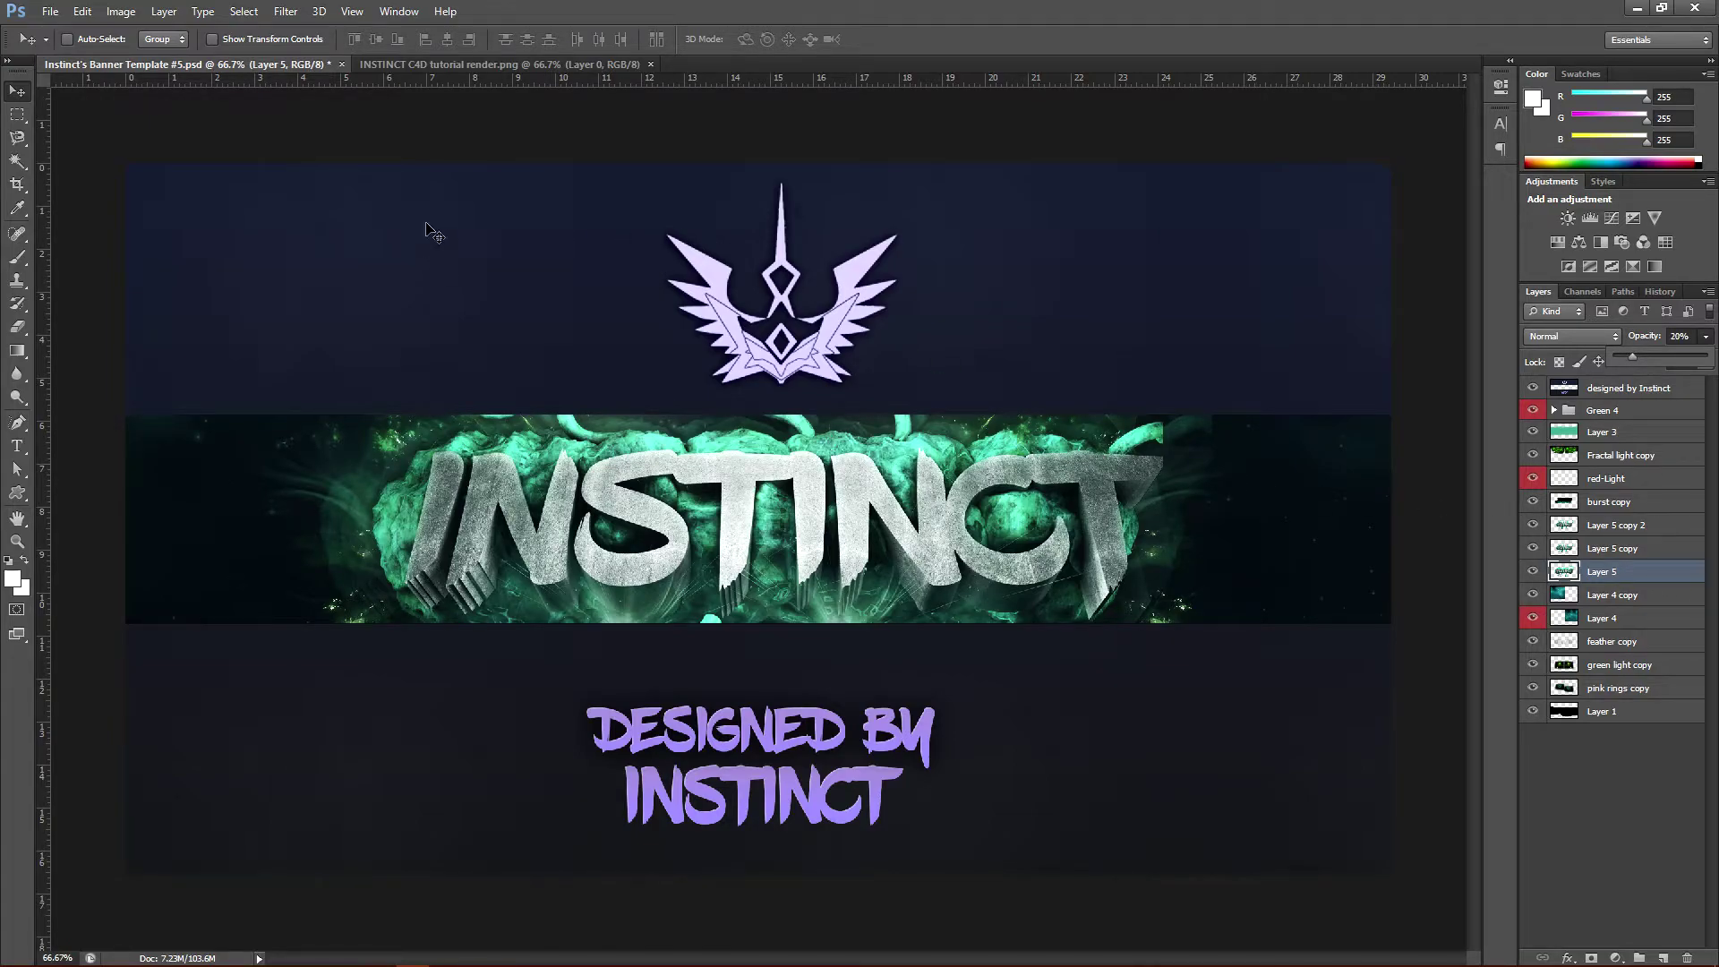
left_click(1673, 574)
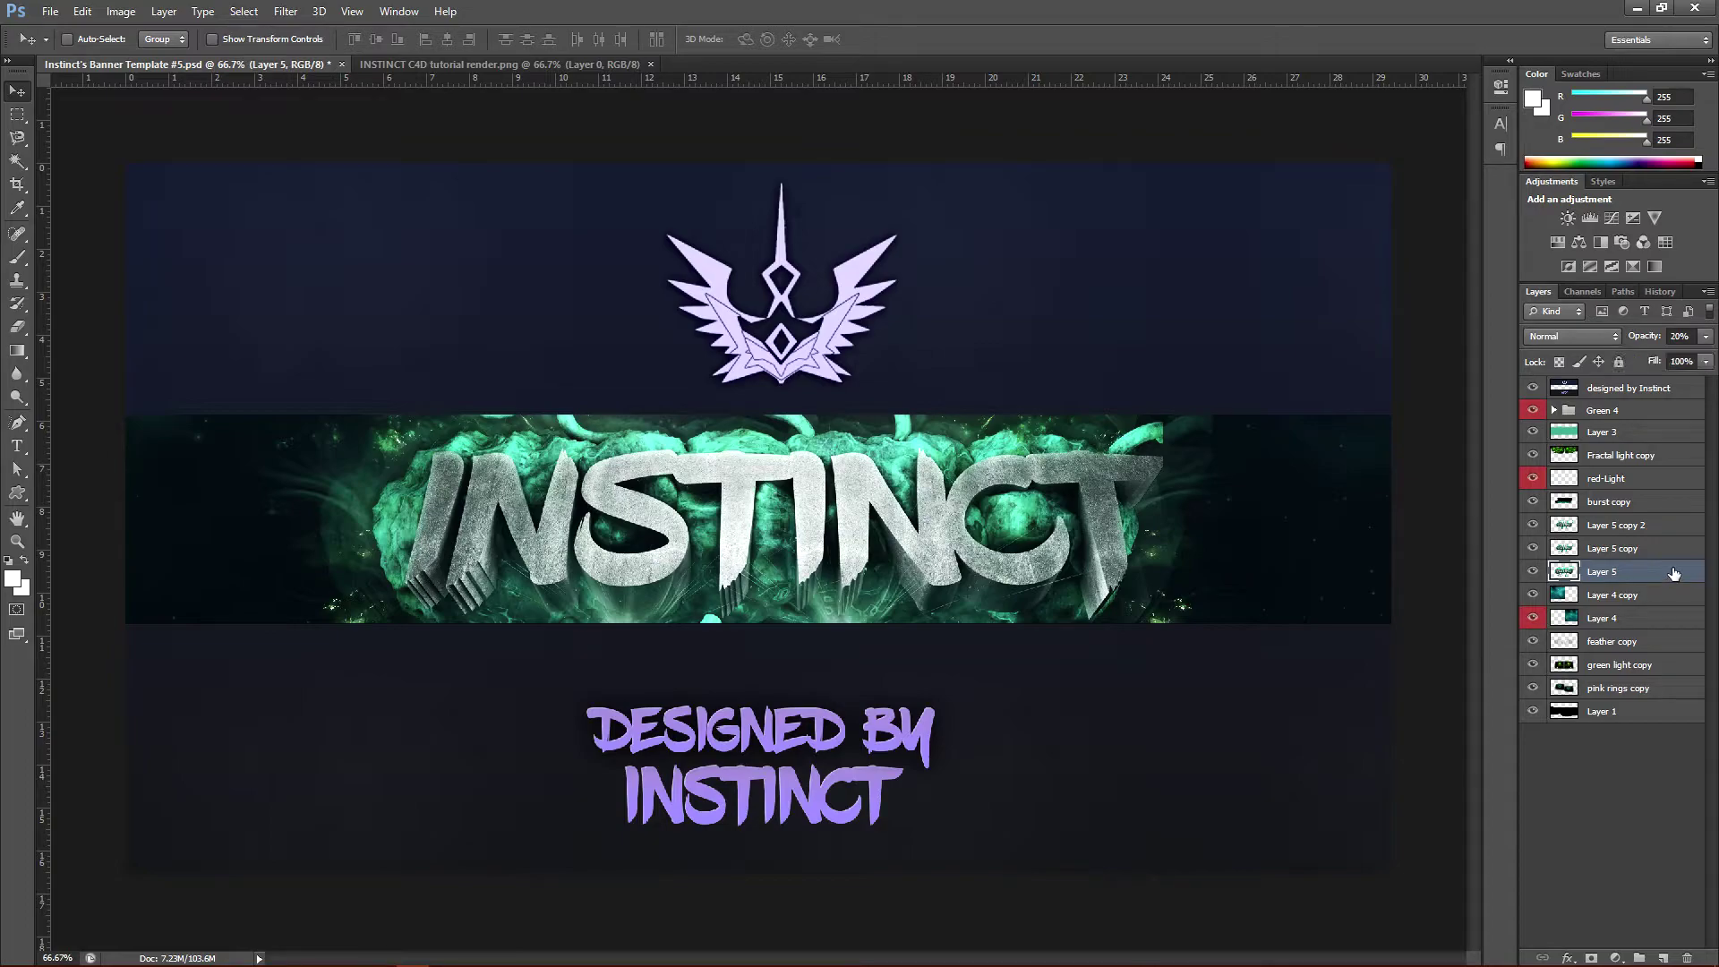
Apply a Radial Blur to Layer 5 with a reduced amount and Best quality.
left_click(285, 11)
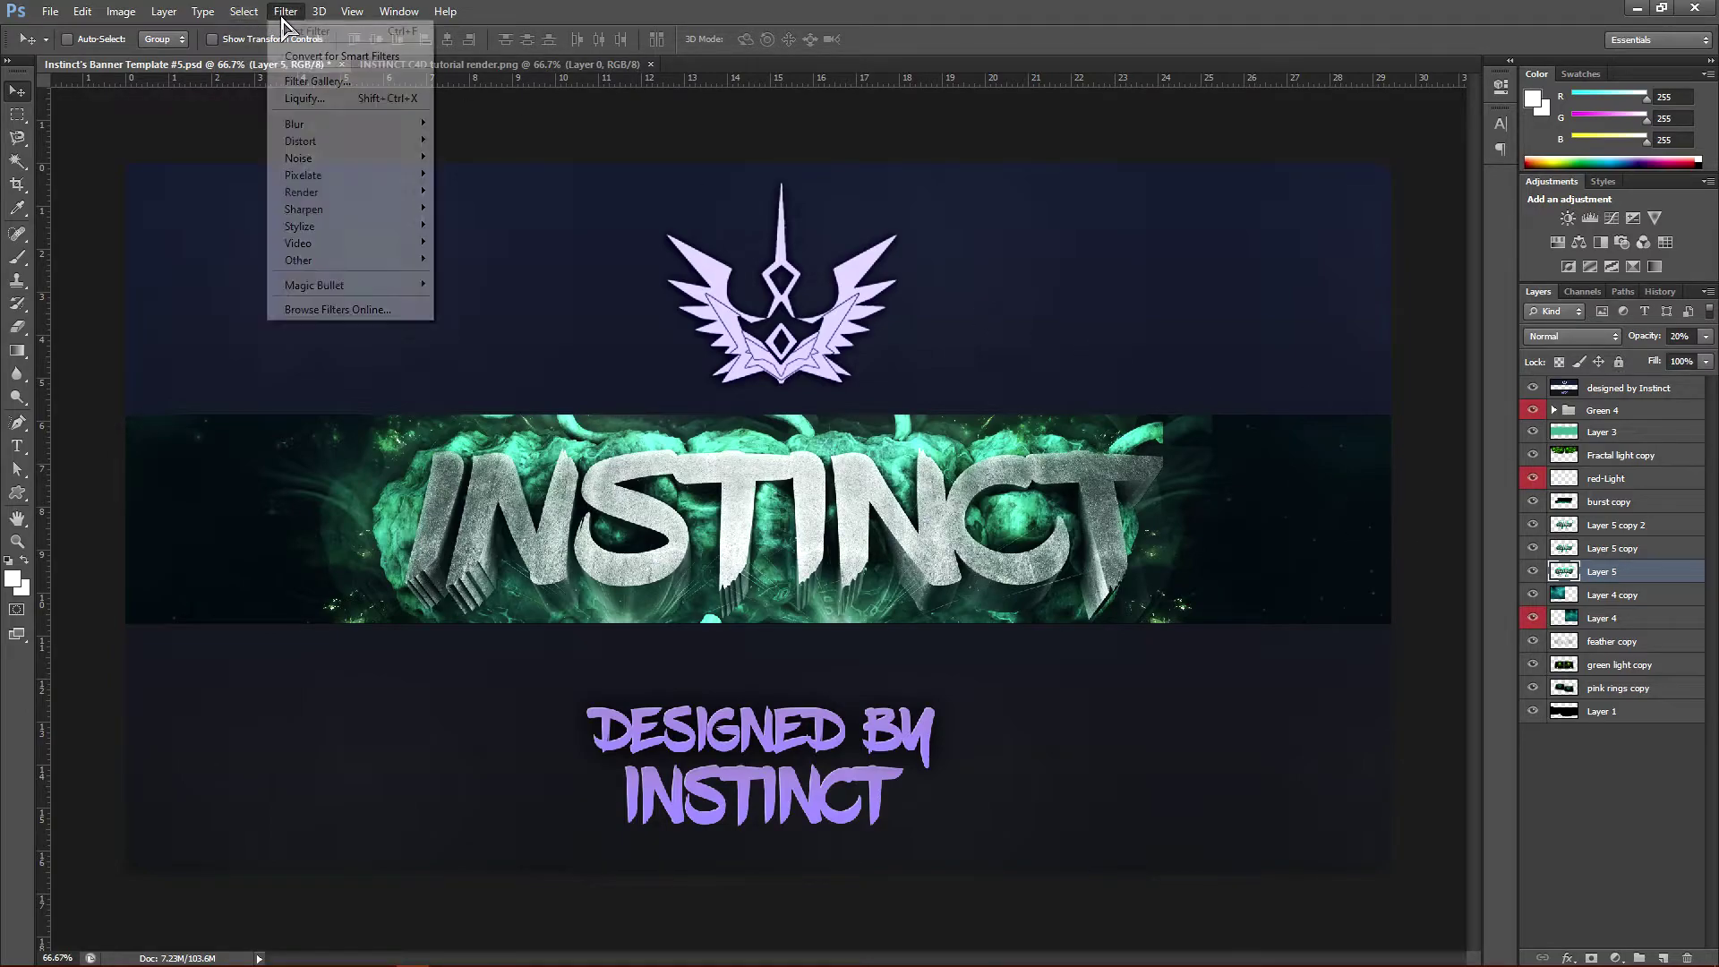
mouse_move(365, 130)
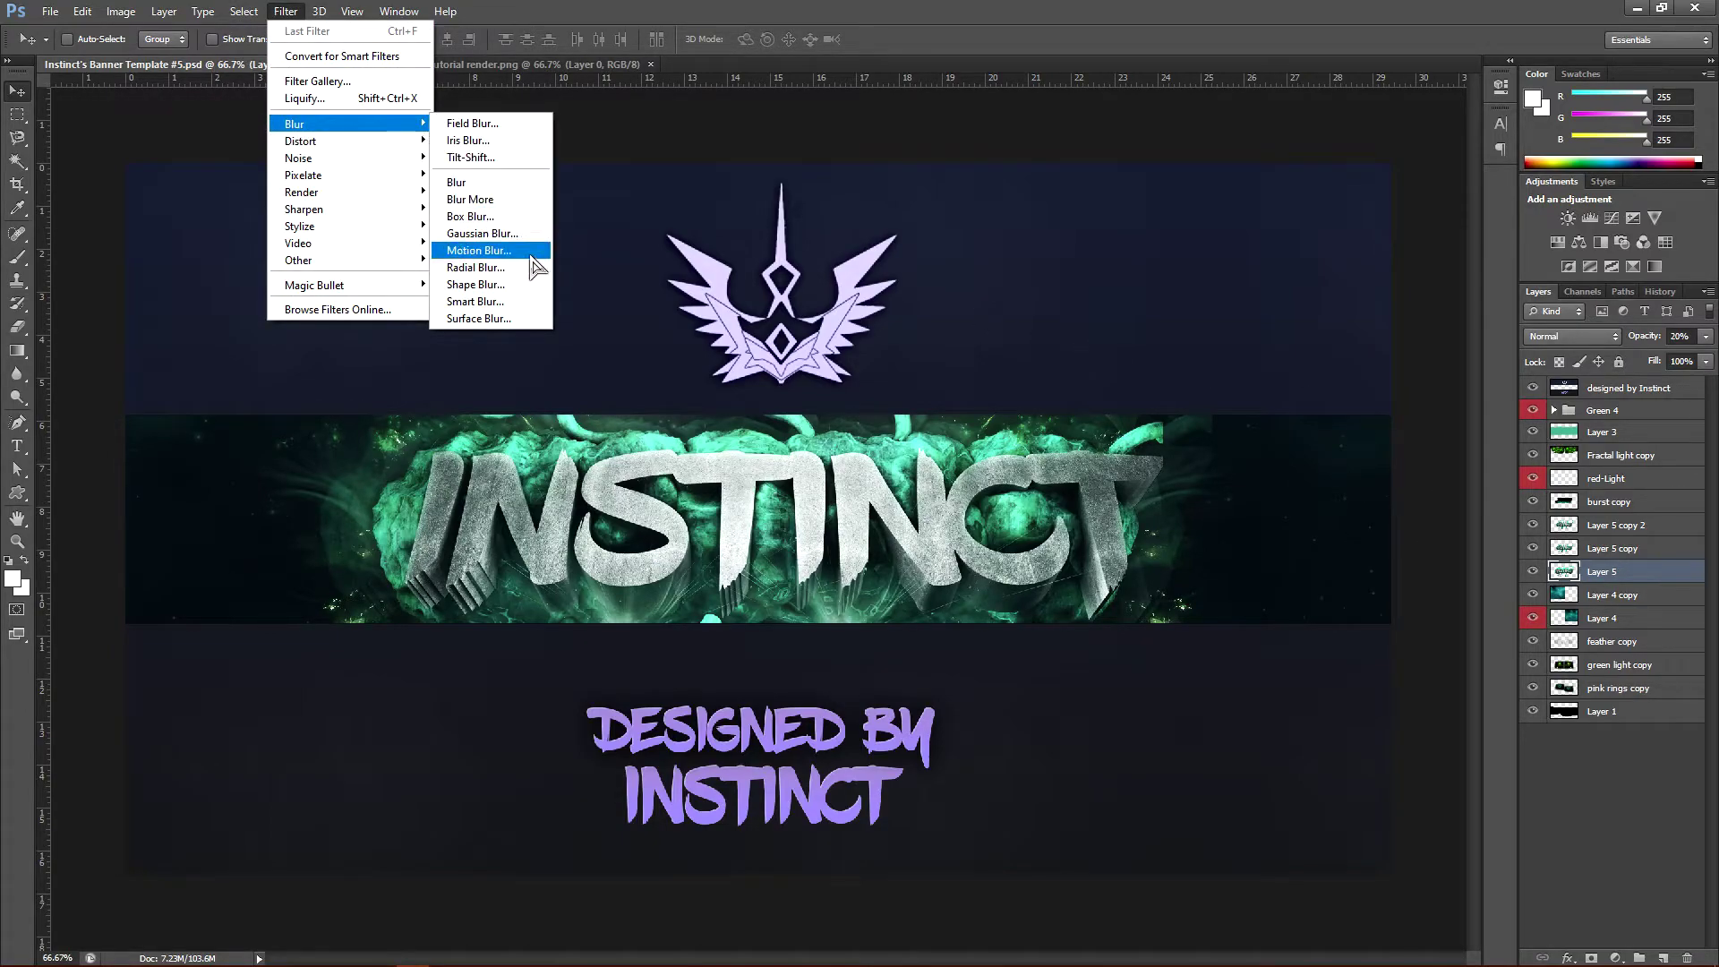
left_click(499, 267)
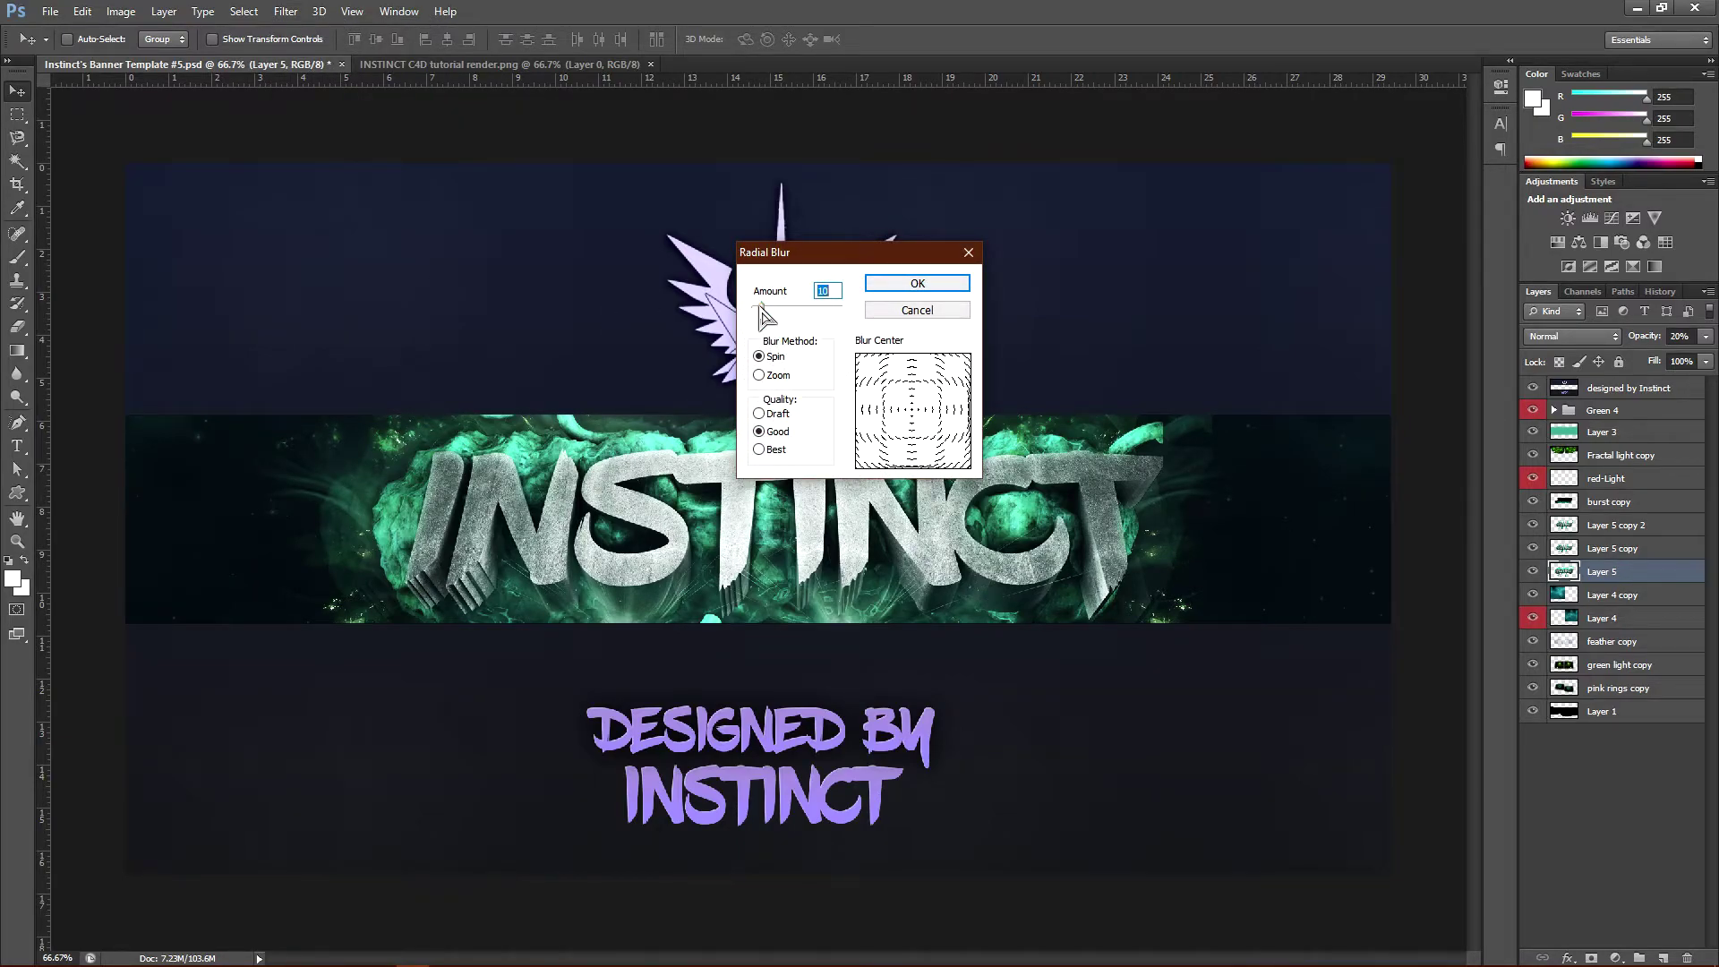
left_click_drag(762, 305, 758, 305)
left_click(759, 449)
left_click(947, 283)
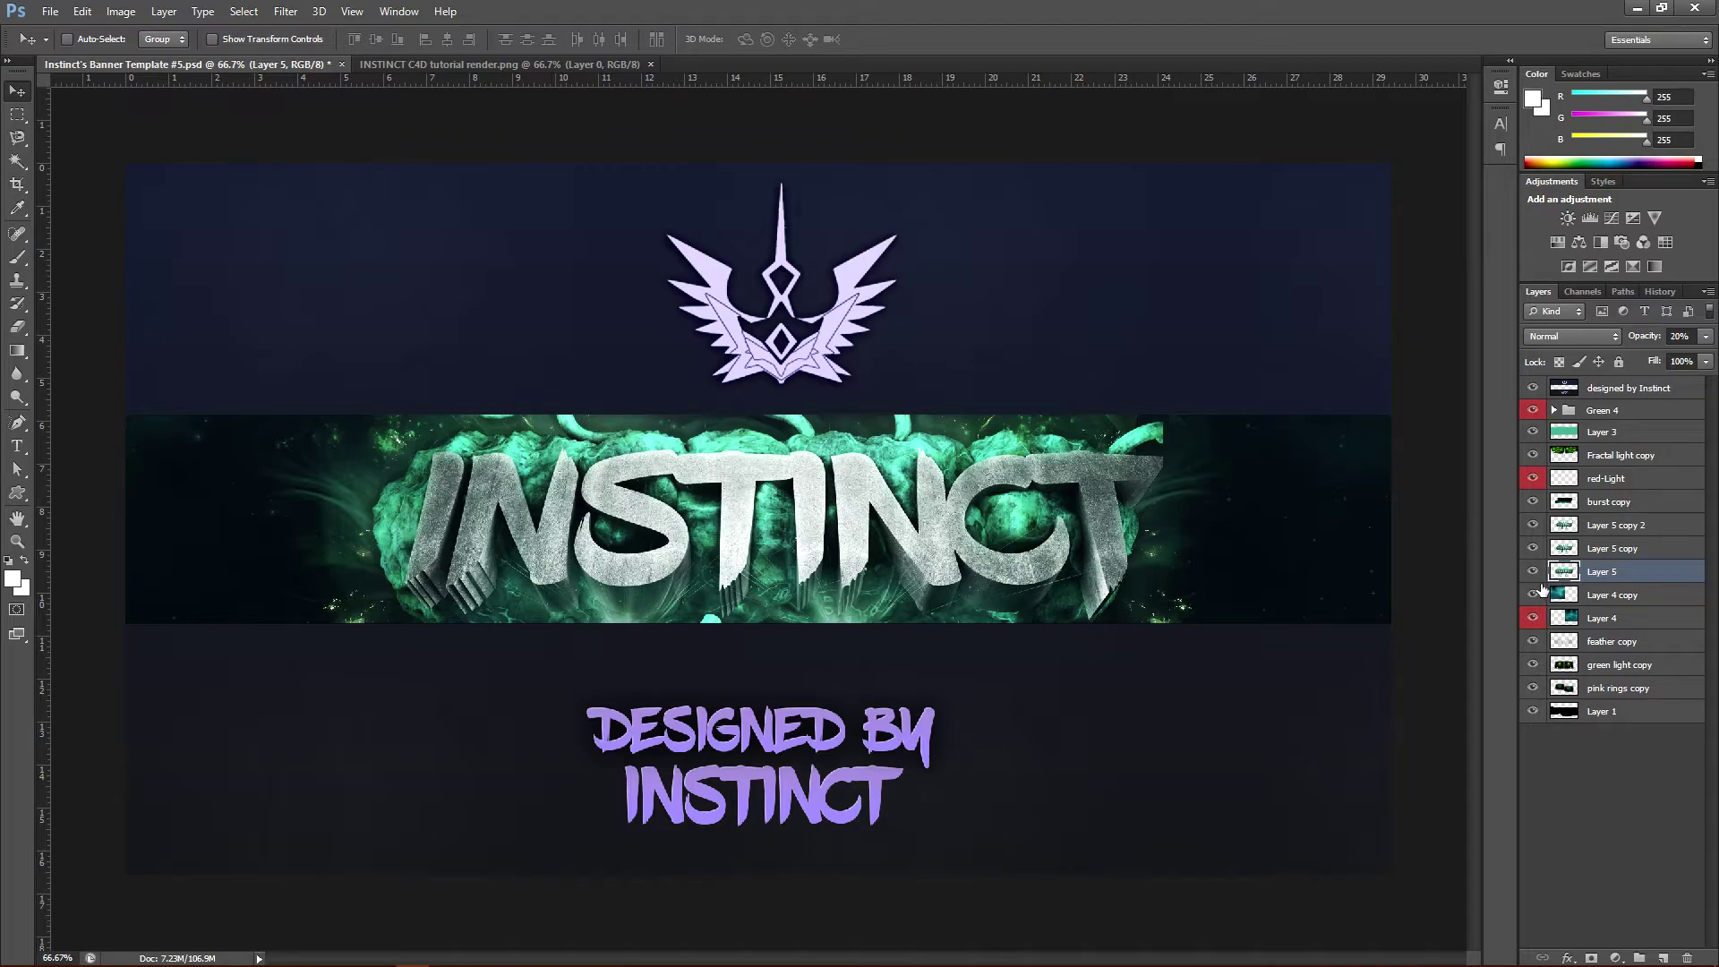
Toggle the visibility of the blurred Layer 5 to compare the banner with and without it.
left_click(1533, 573)
left_click(1533, 573)
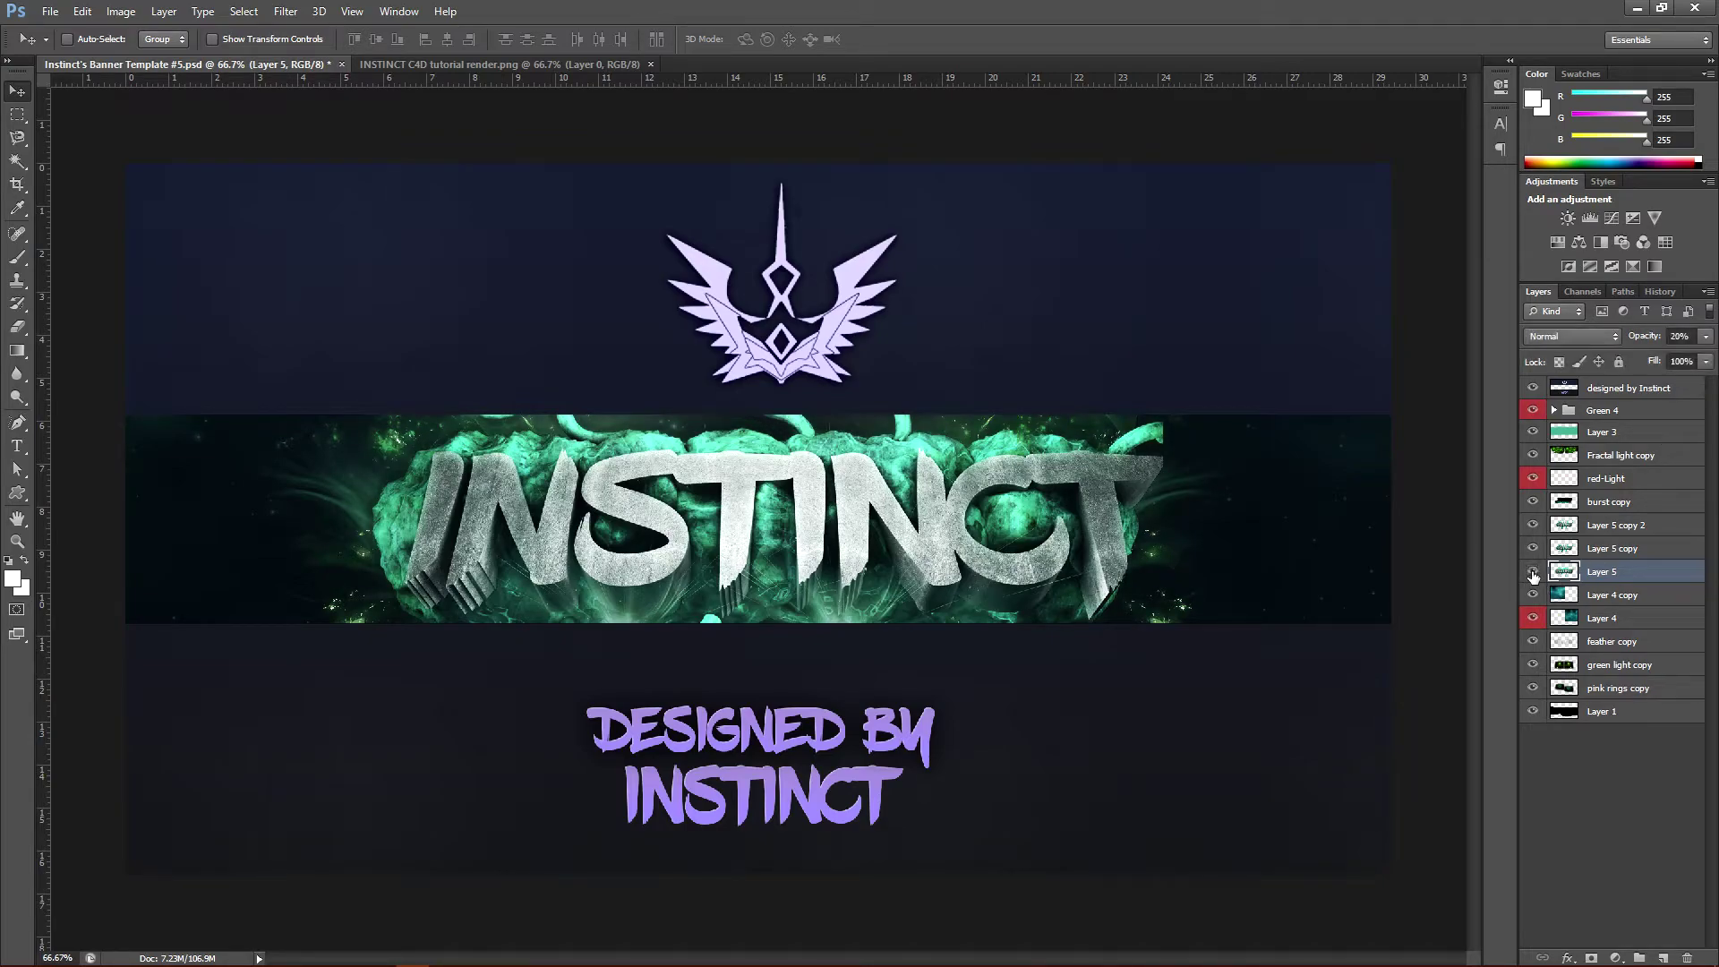
left_click(1533, 573)
left_click(1532, 573)
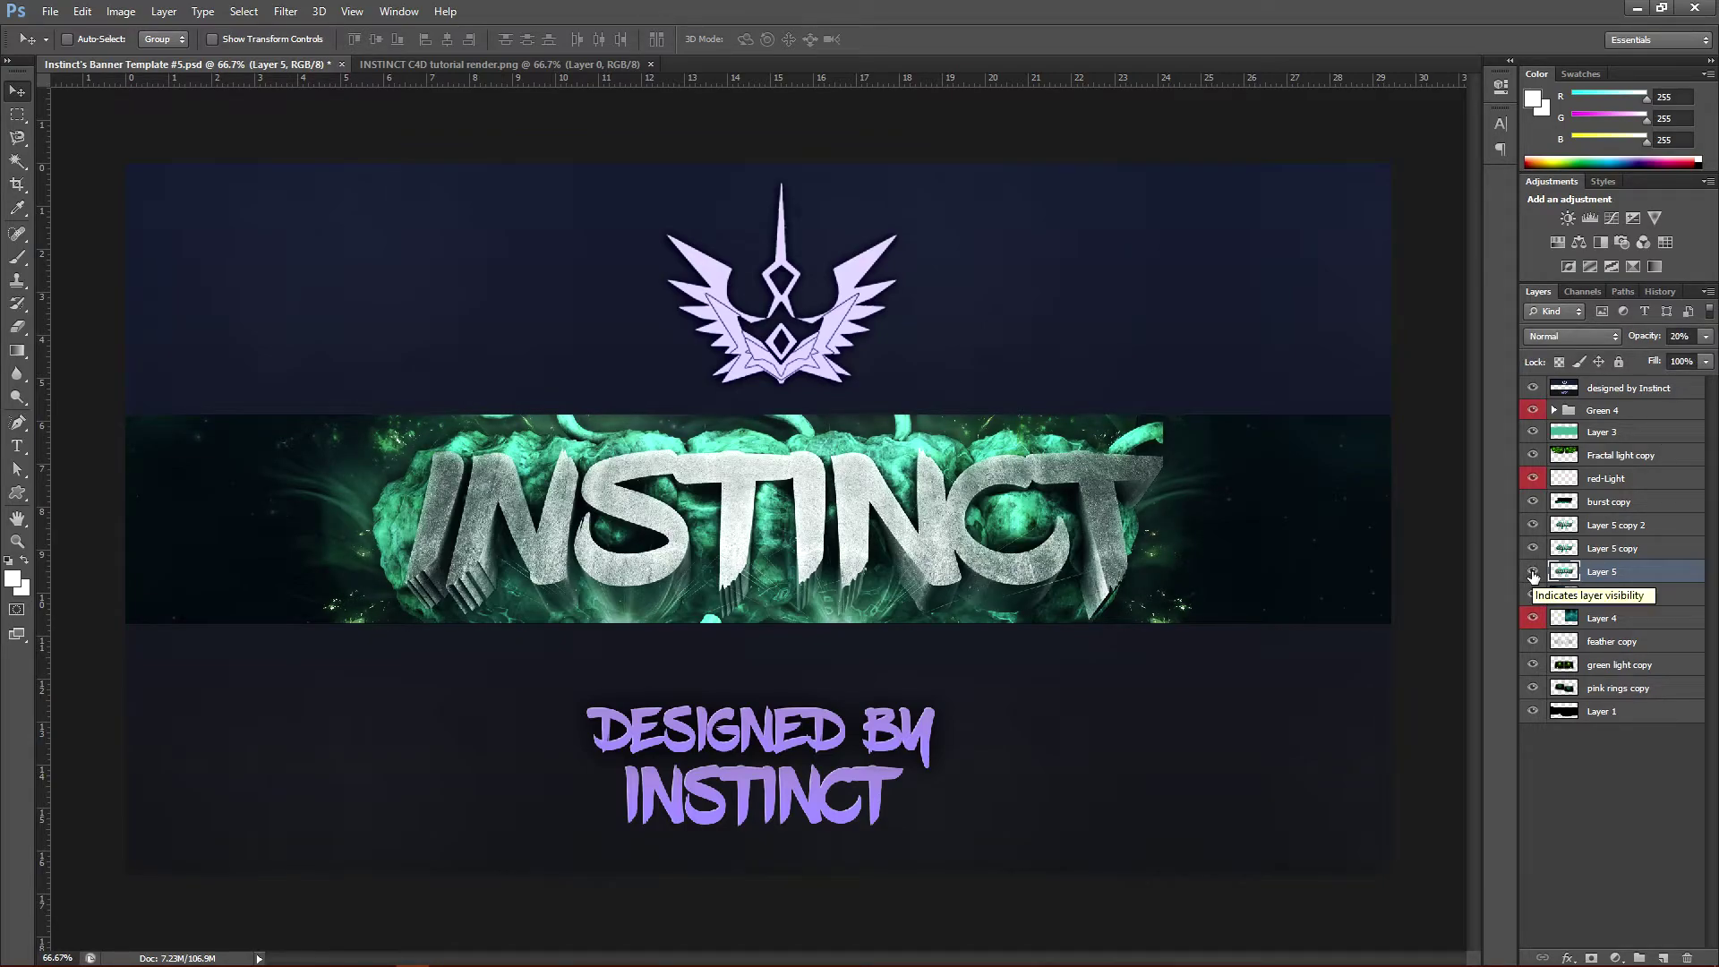
Apply the Glowing Edges filter to Layer 5 copy 2 with edge width 2, edge brightness 6 and smoothness 5.
left_click(1650, 550)
key("alt+bracketright")
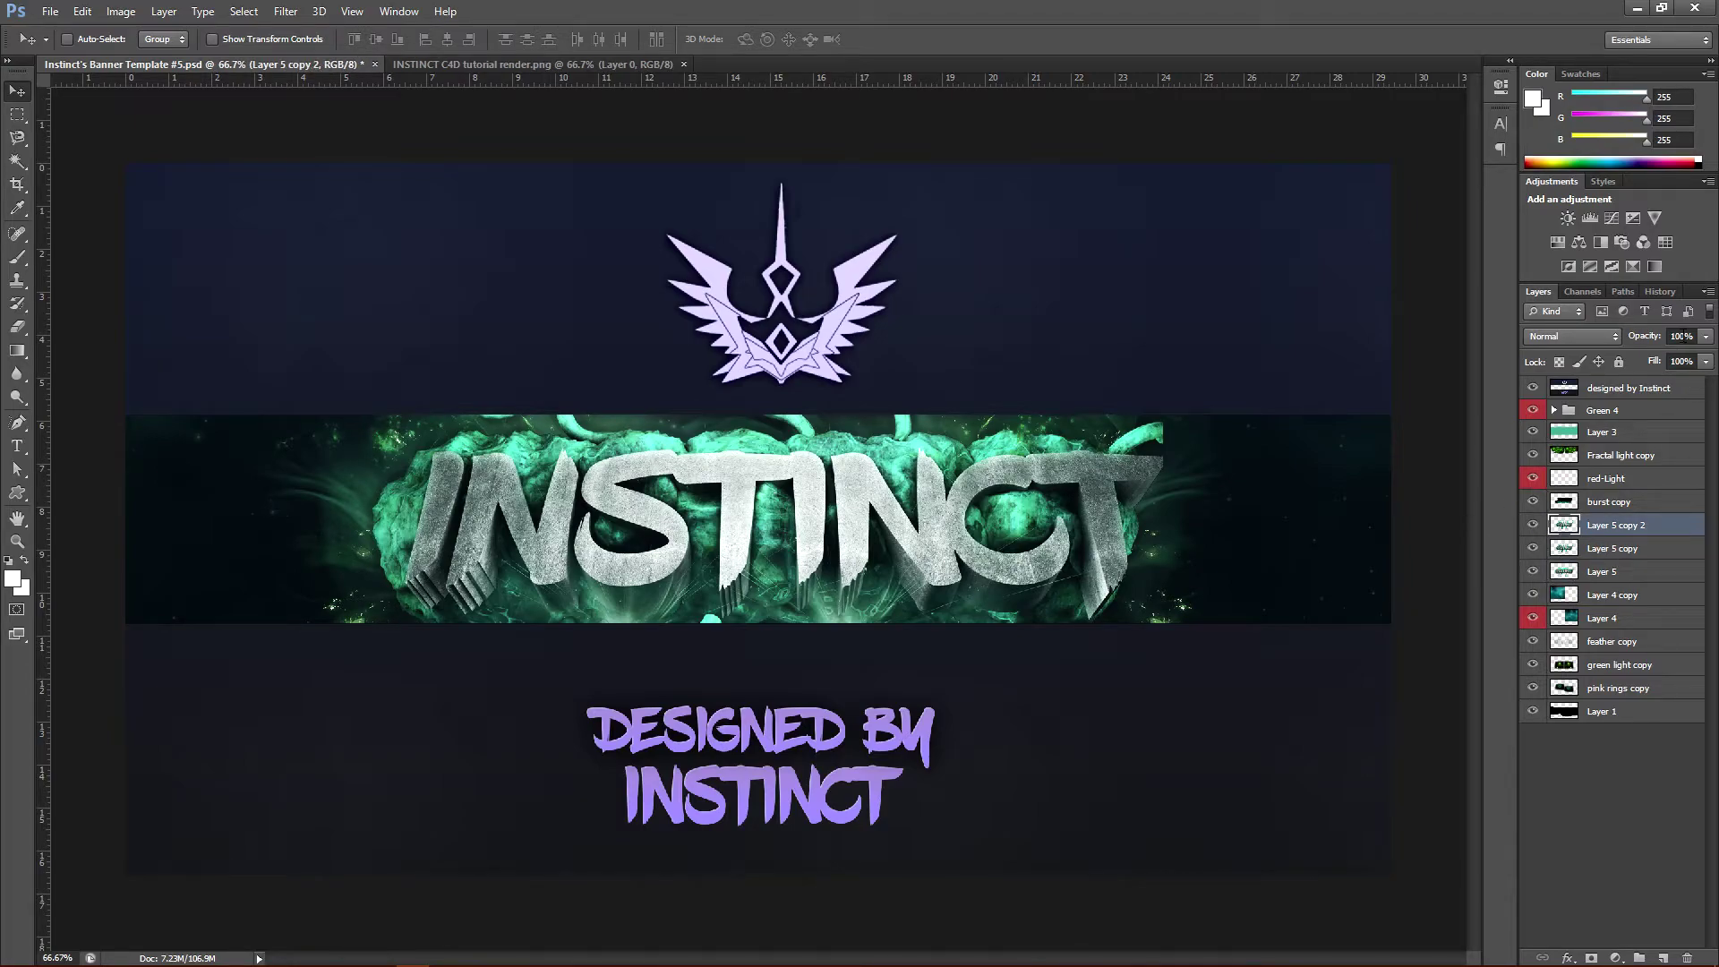
left_click(1582, 340)
left_click(1692, 537)
left_click(286, 11)
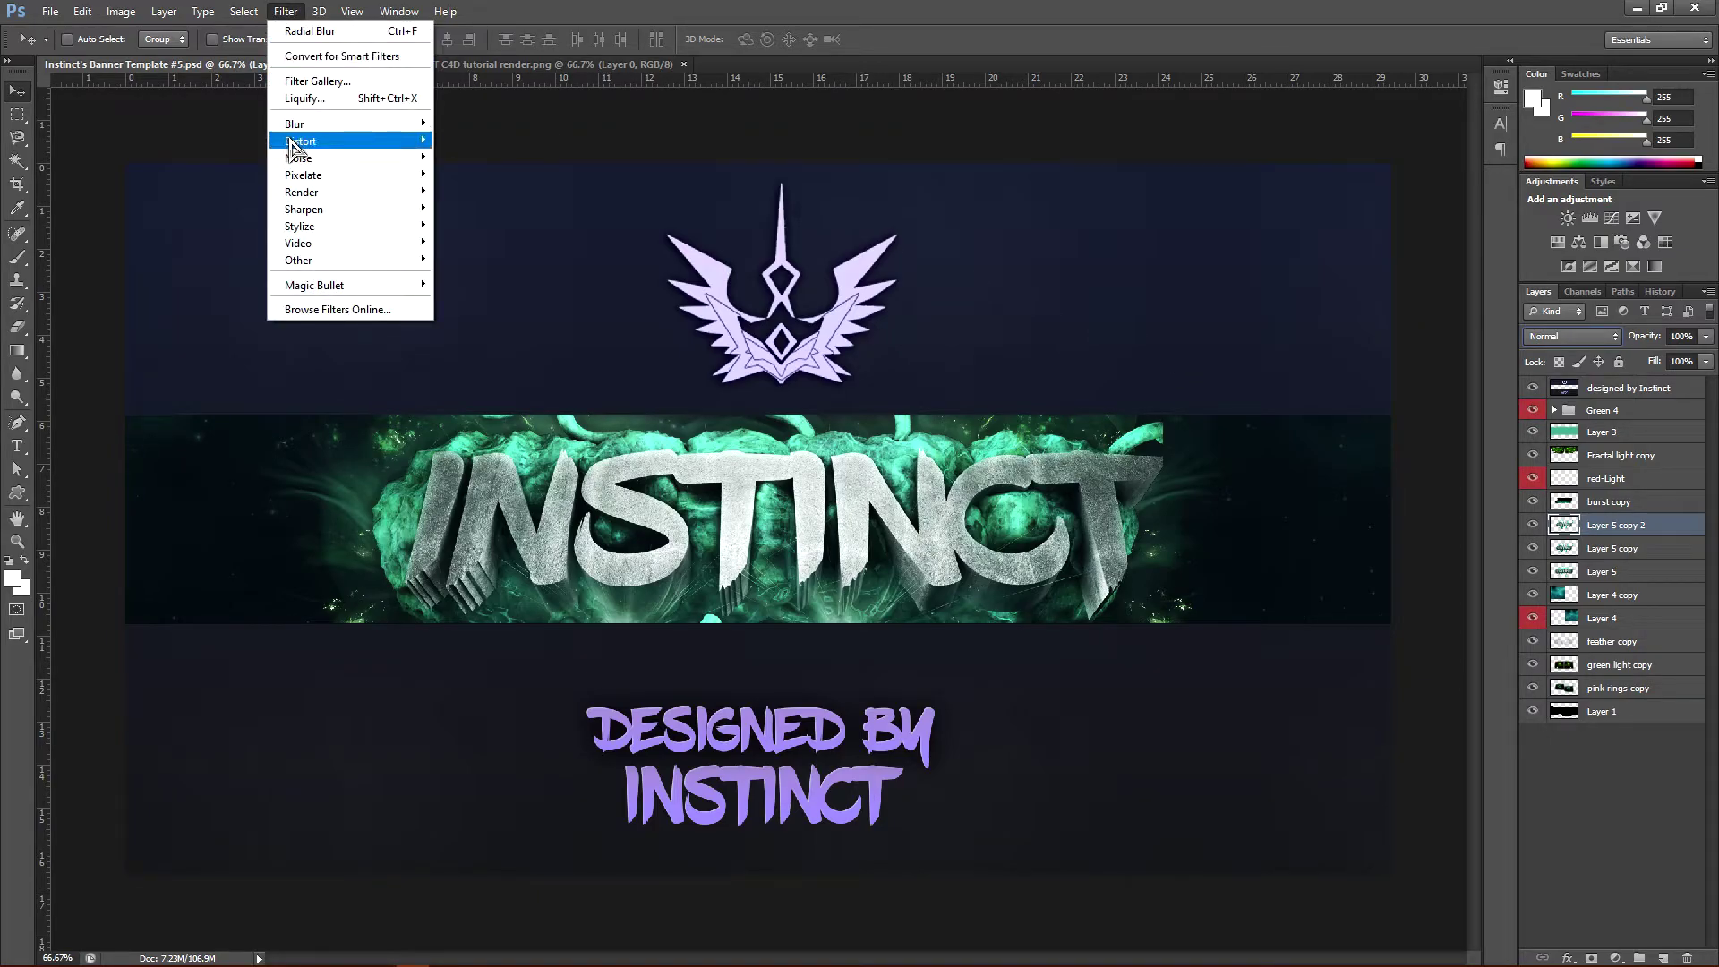
left_click(306, 81)
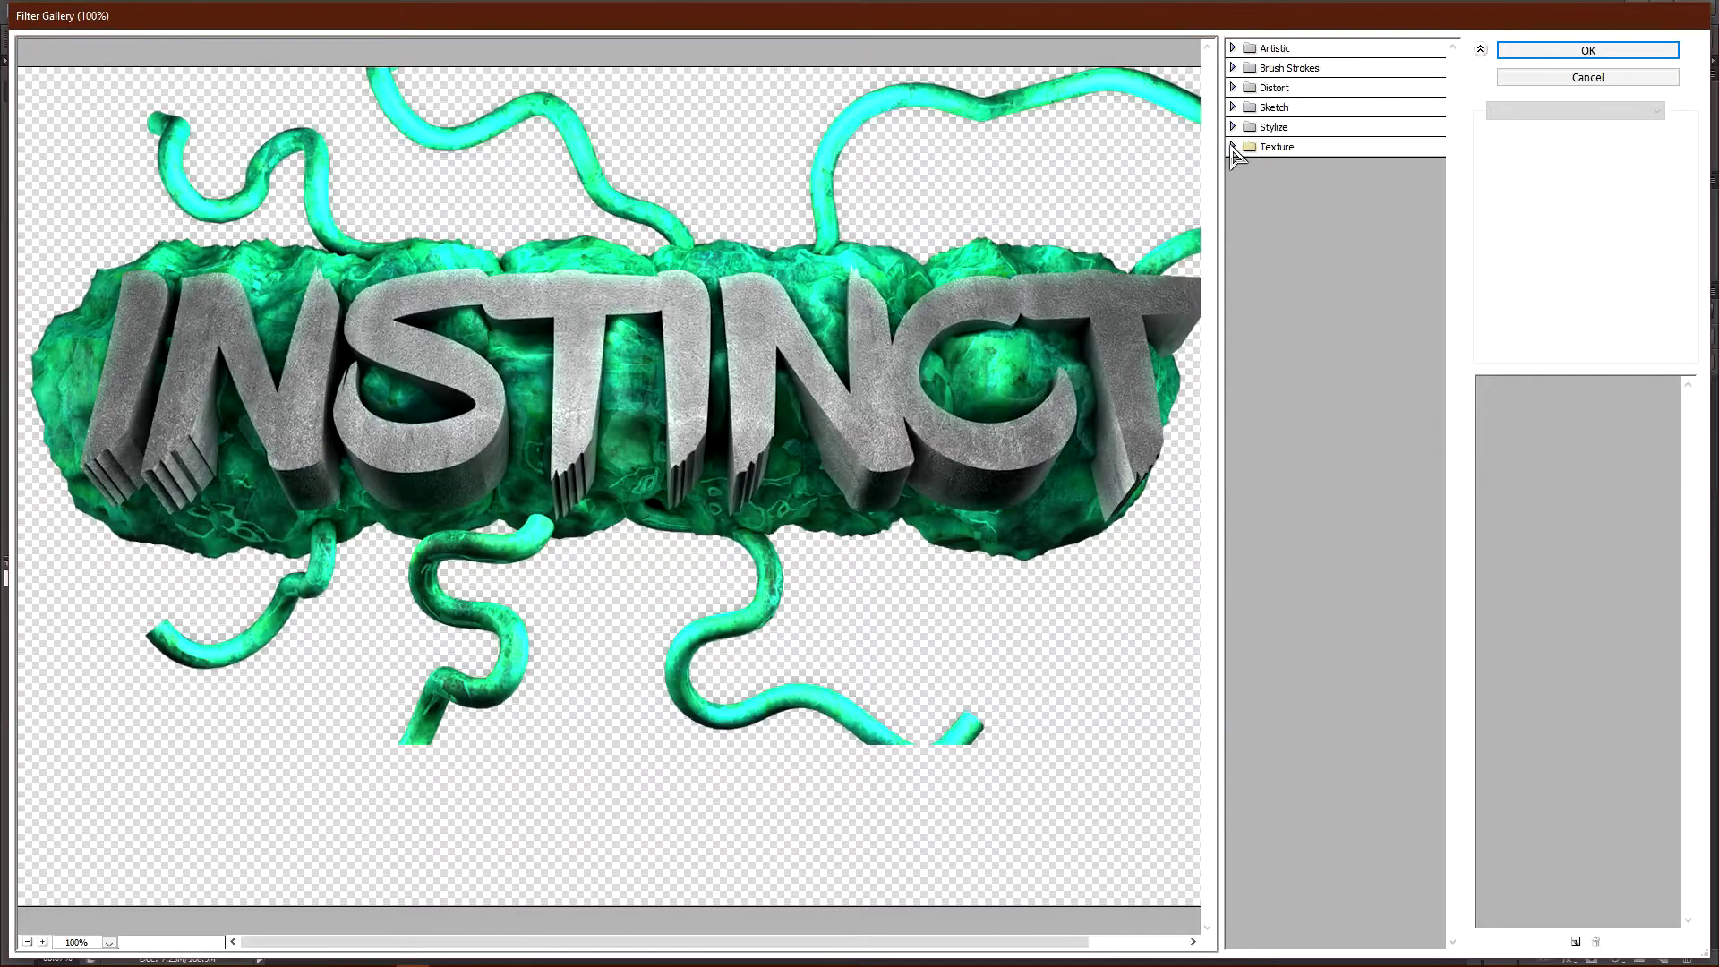
left_click(1233, 127)
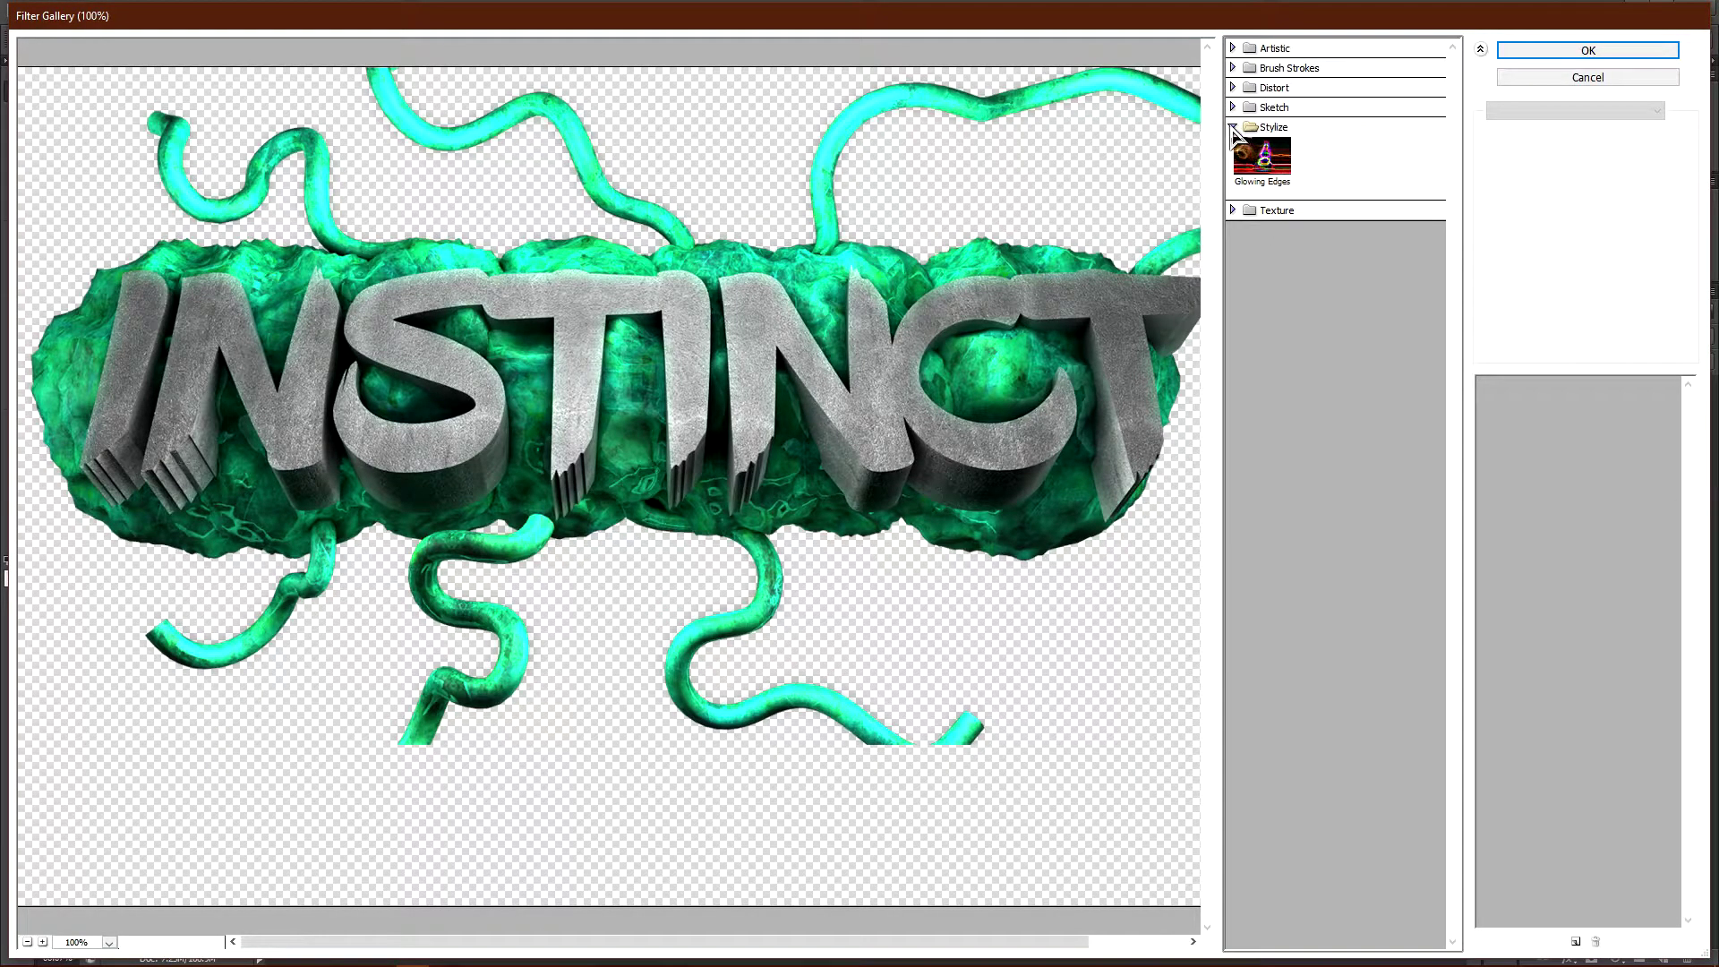
left_click(1261, 161)
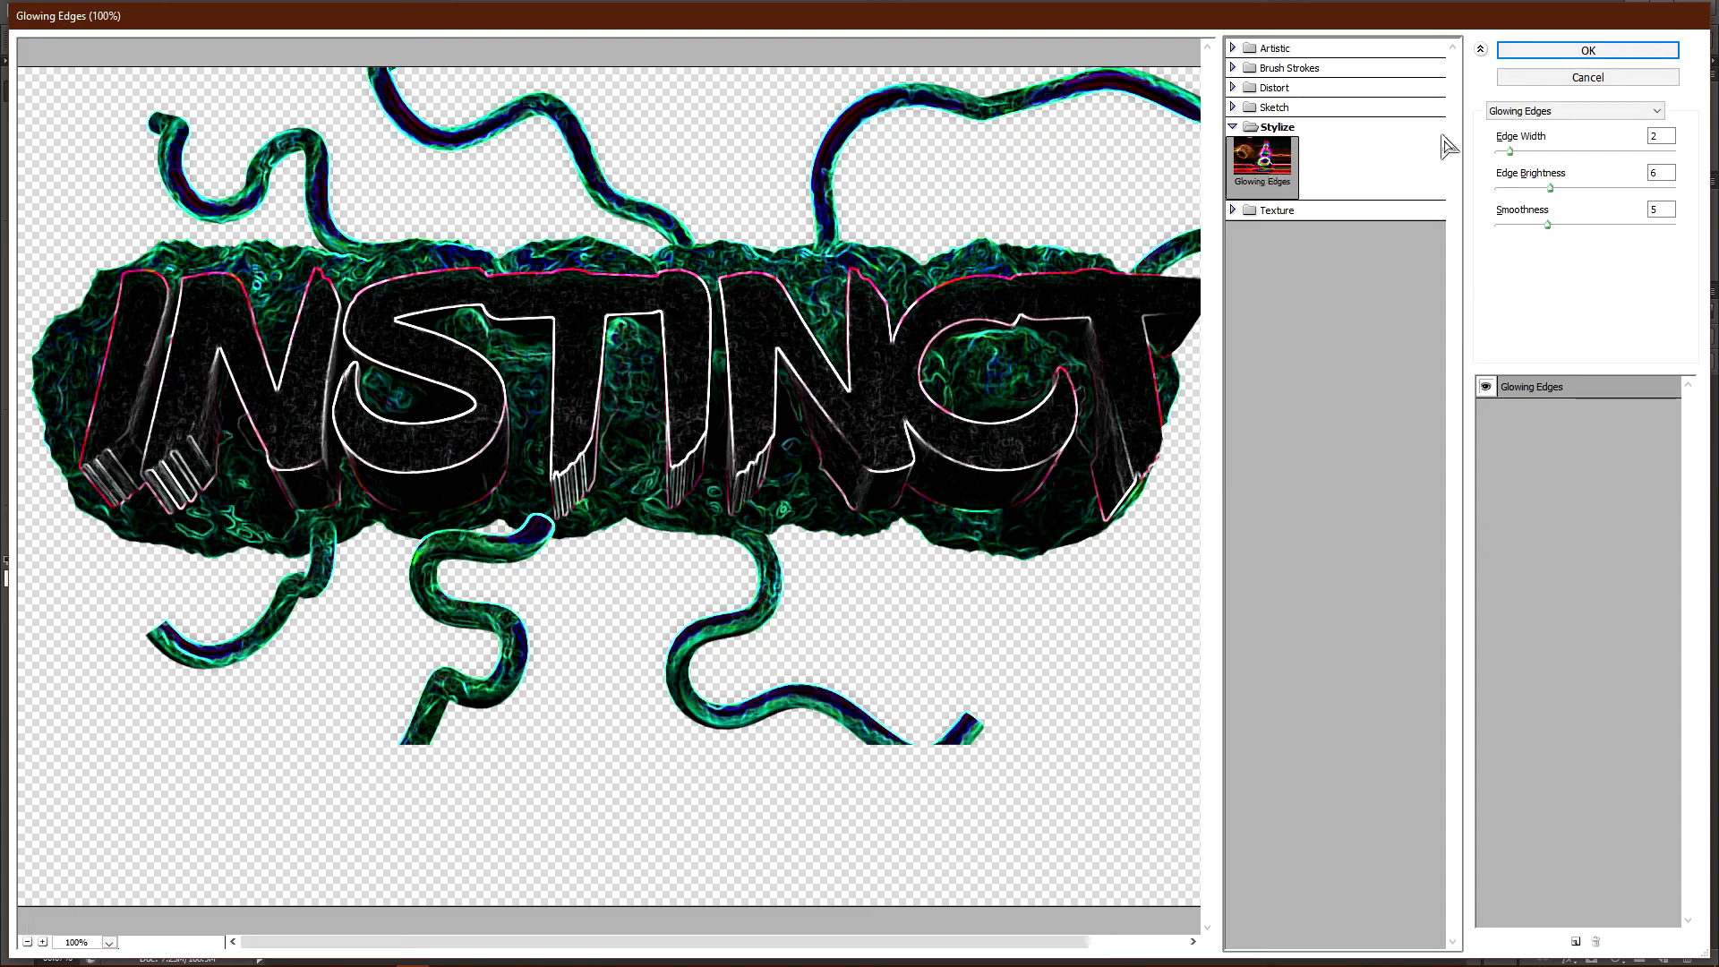
left_click(1582, 54)
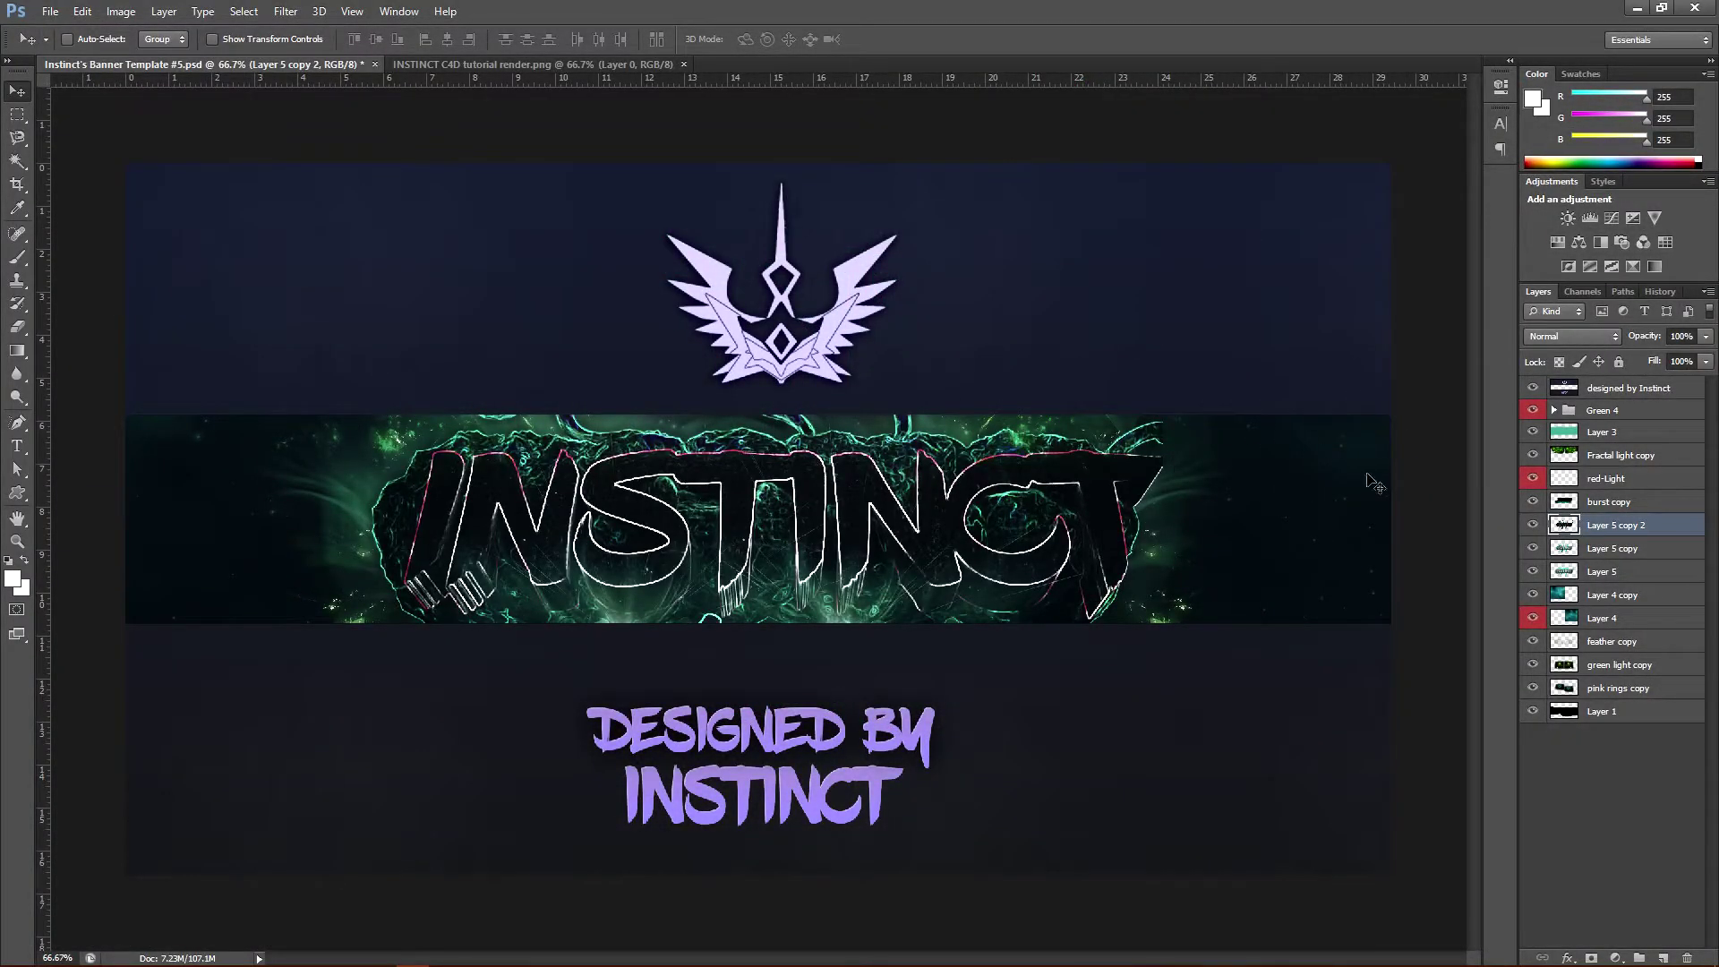
Set the opacity of Layer 5 copy 2 to 20% and check its effect by toggling its visibility.
left_click_drag(1705, 336, 1633, 367)
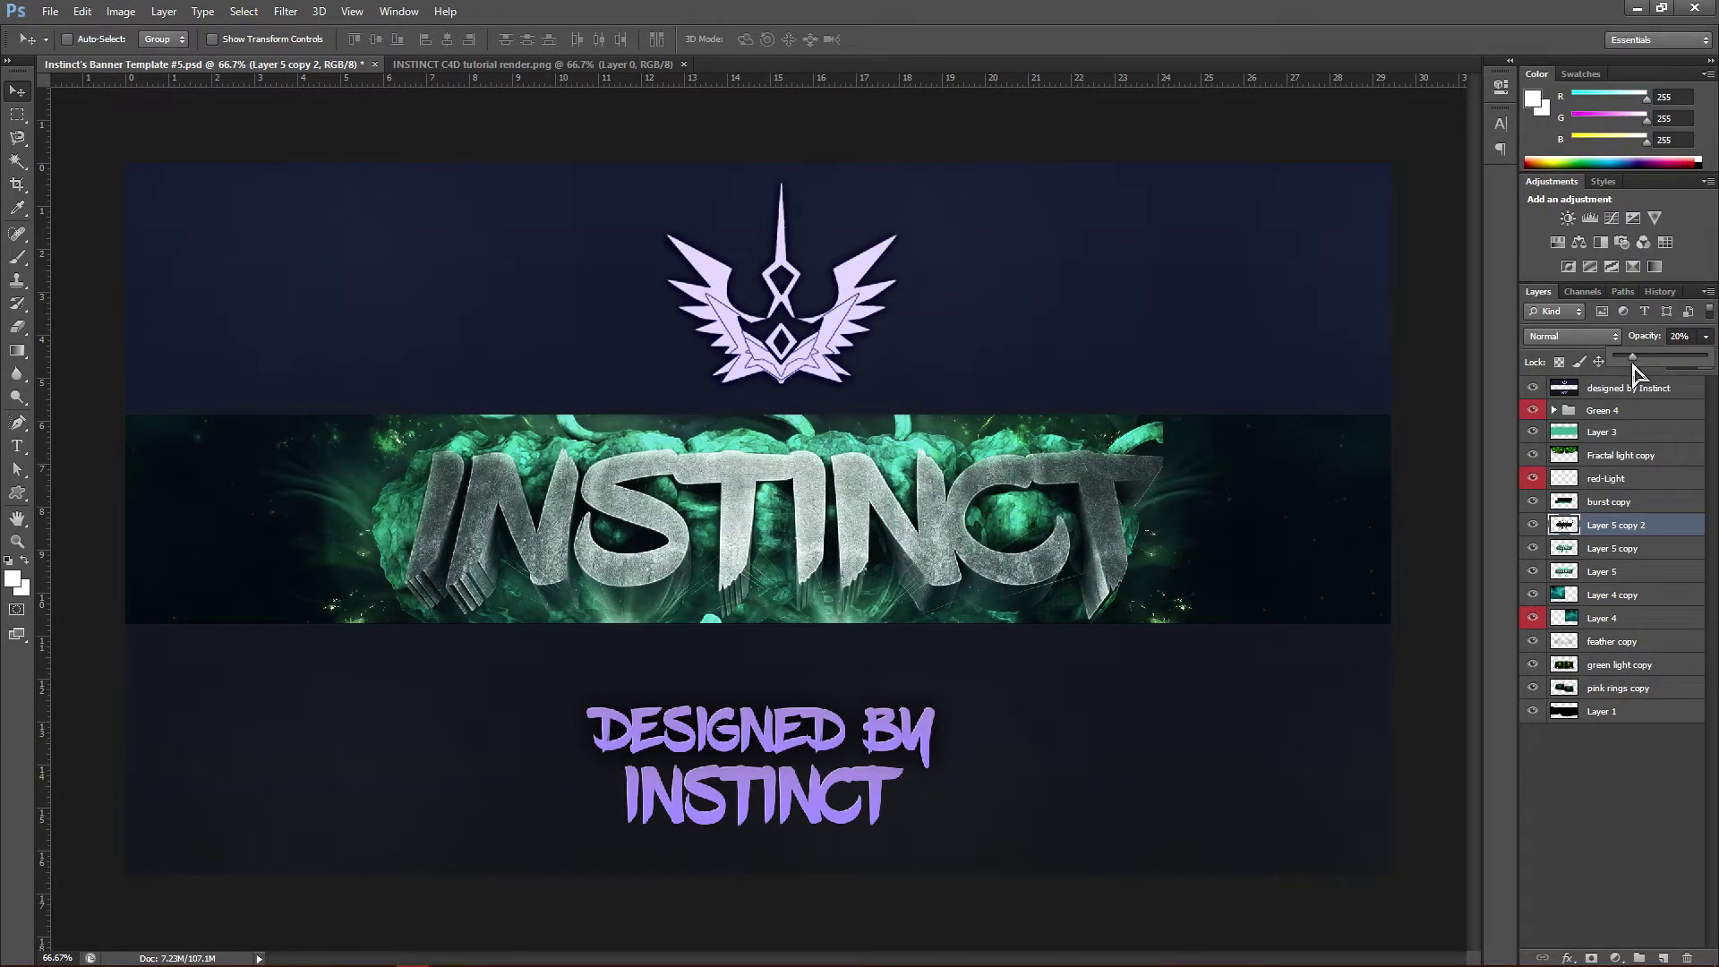
left_click(1693, 535)
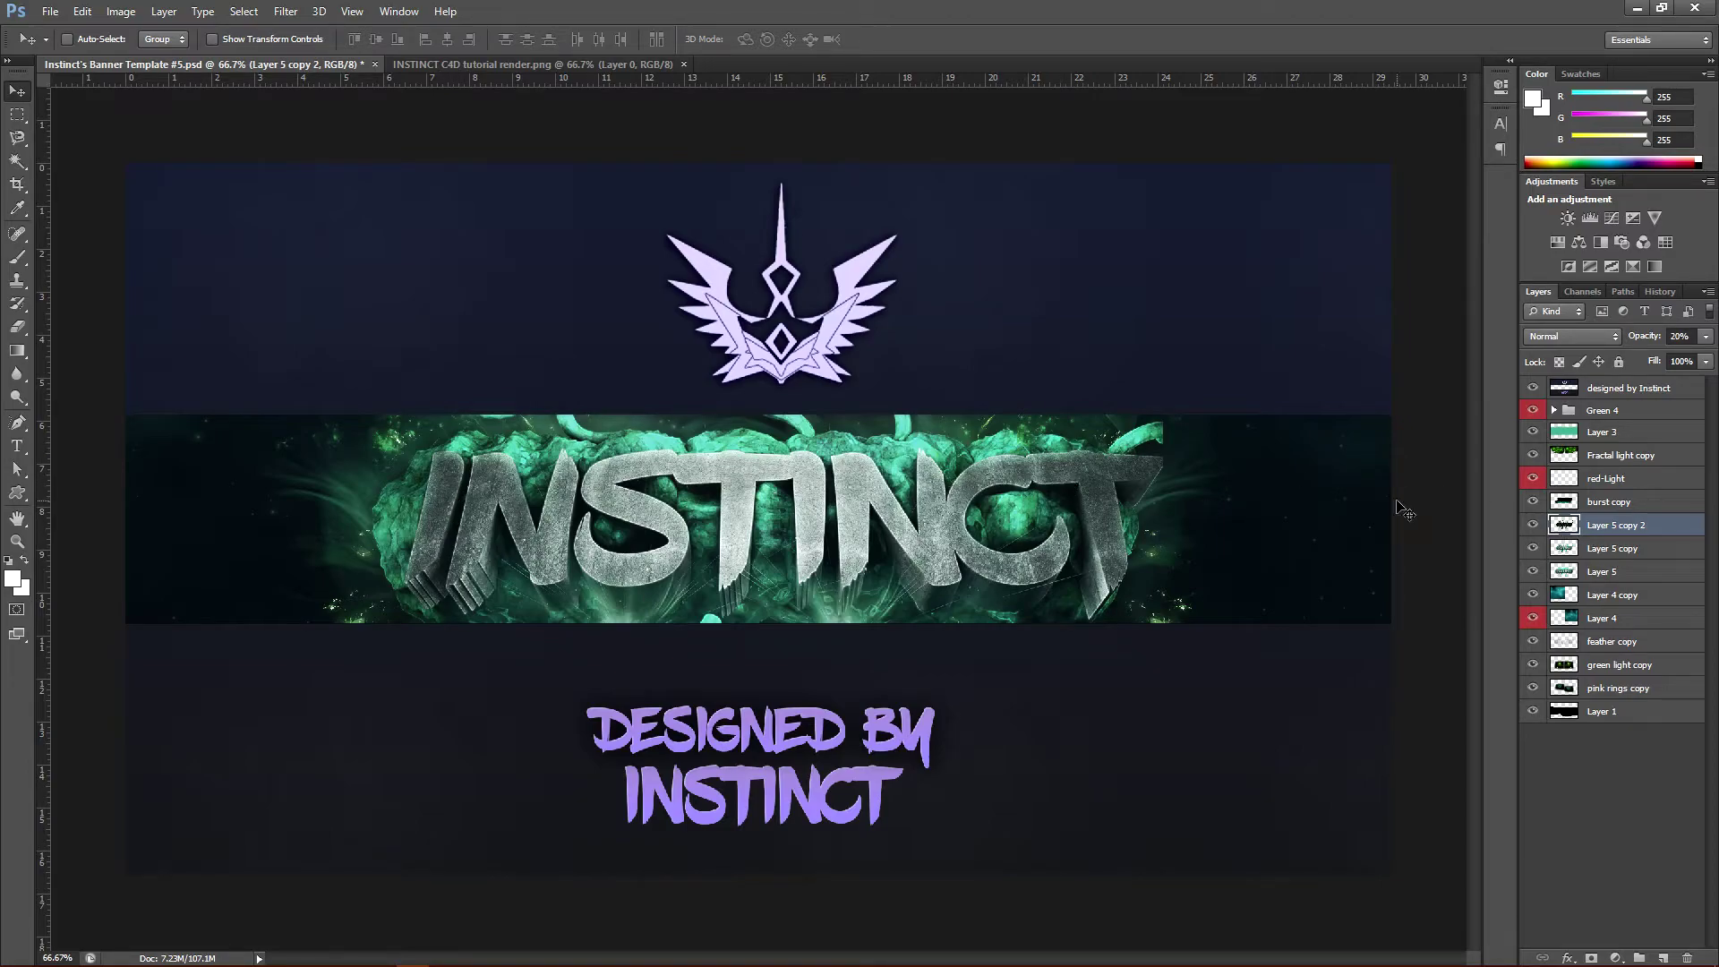
left_click(1540, 526)
left_click(1540, 526)
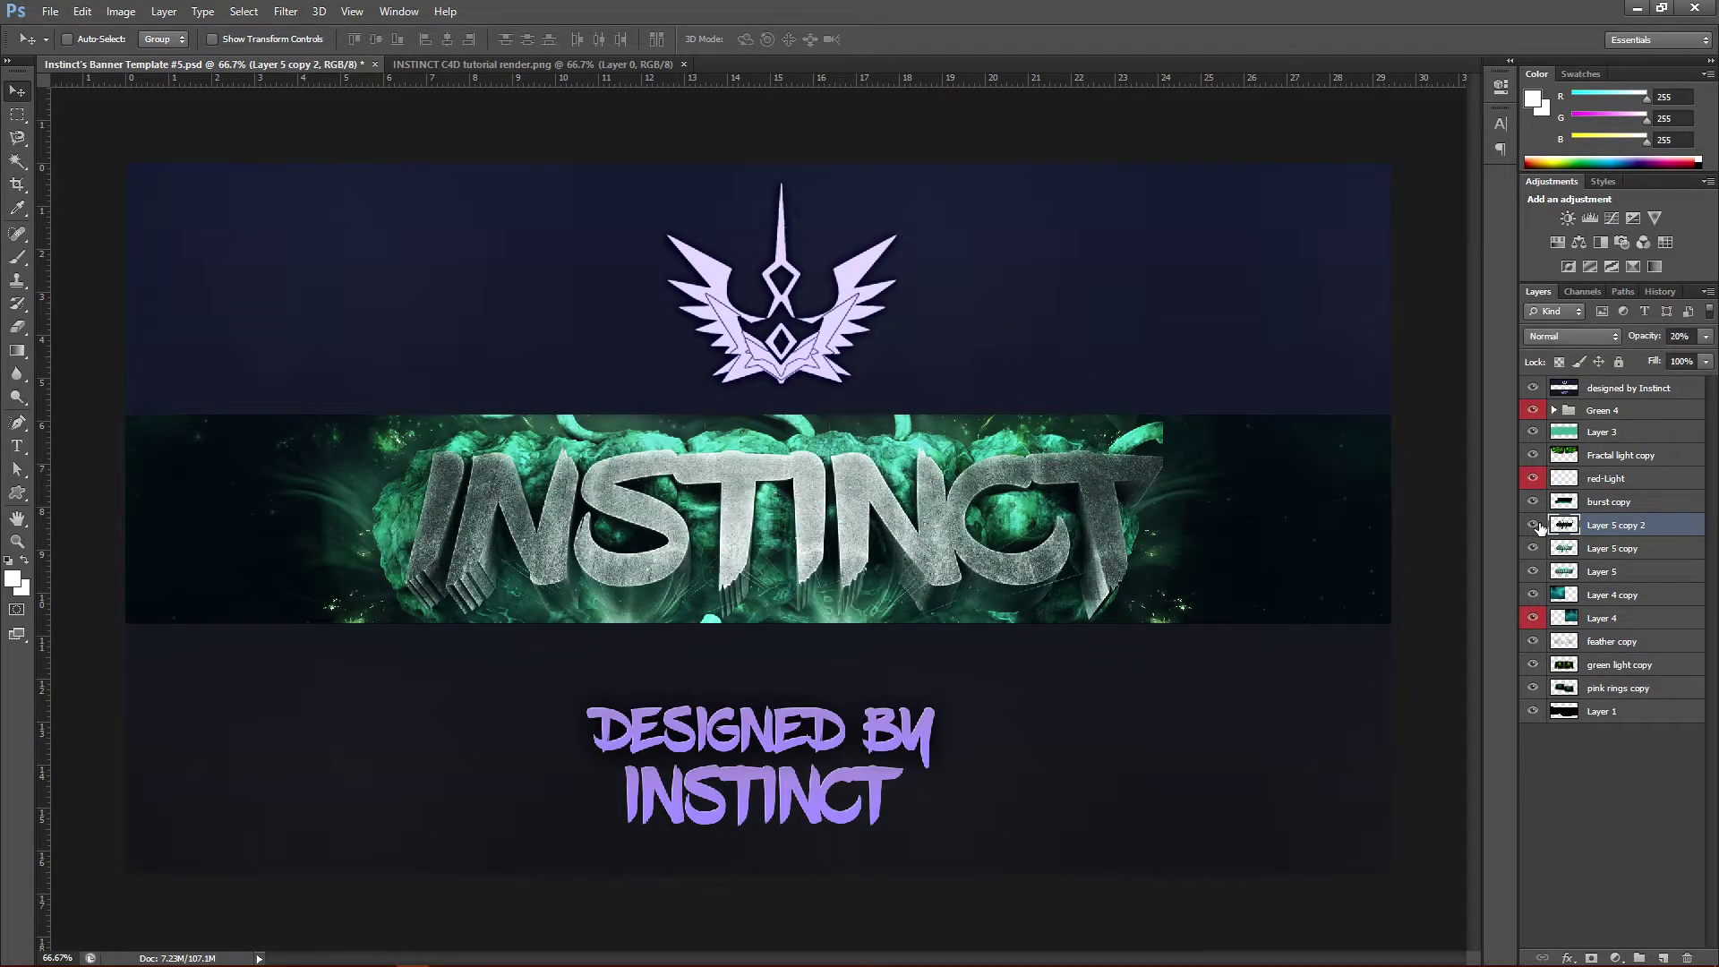
Try the Overlay blend mode on Layer 5 copy 2, then return it to Normal.
left_click(1576, 338)
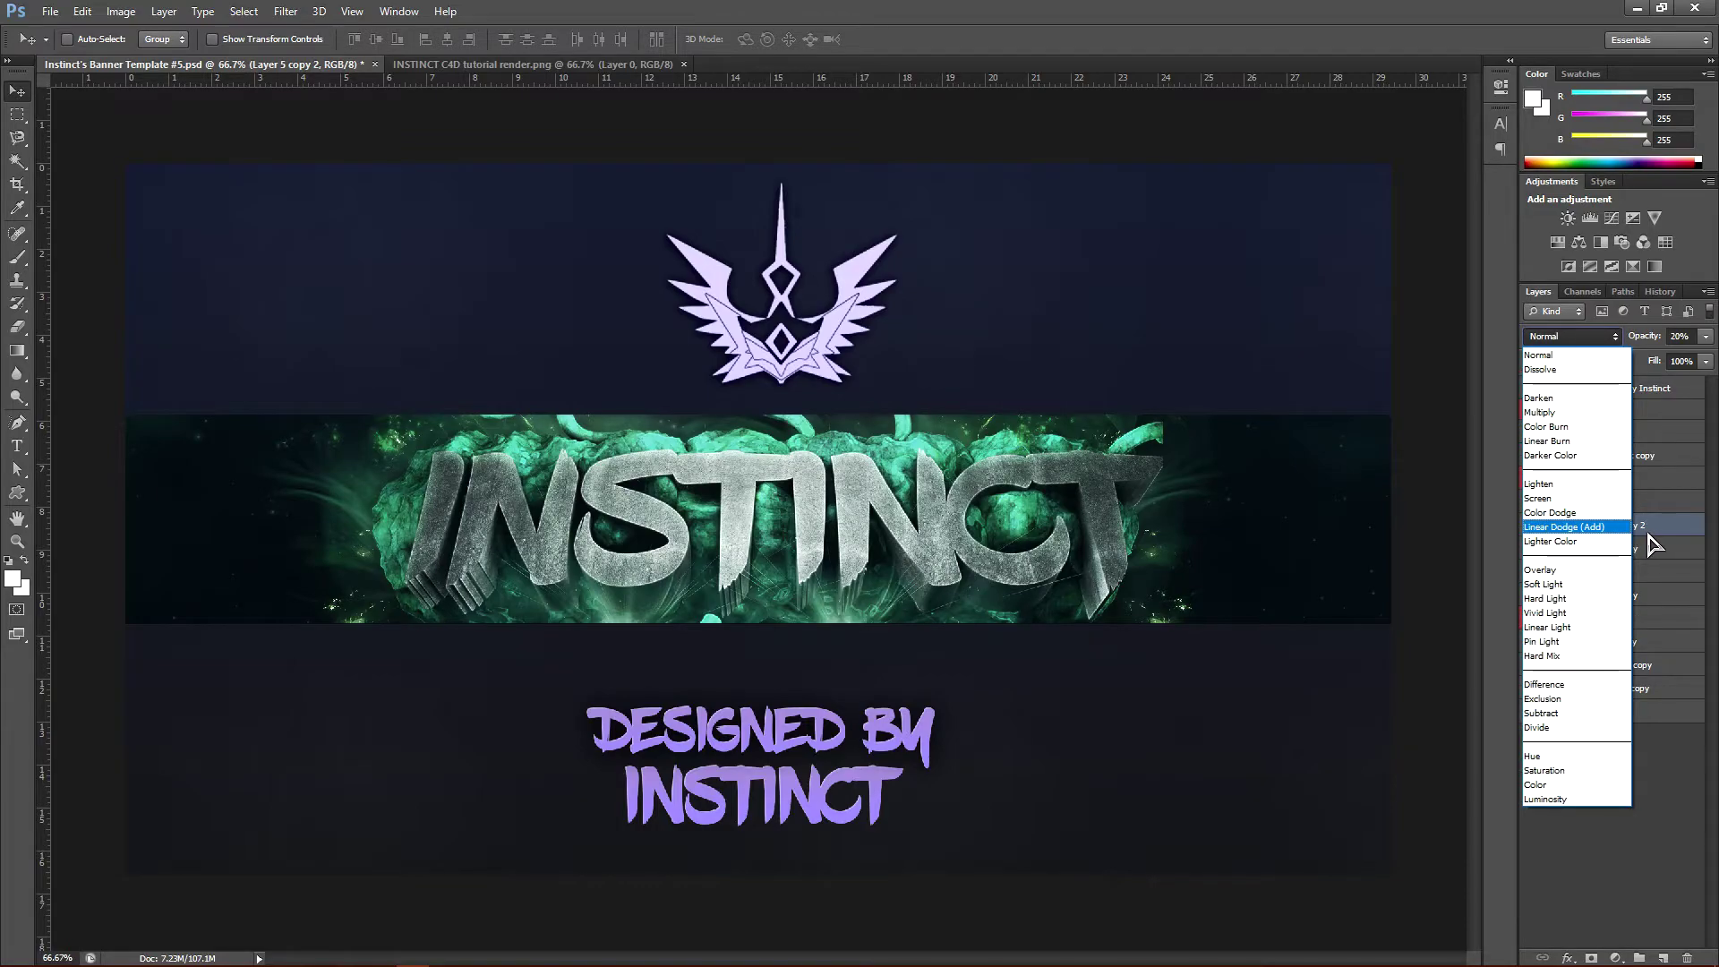
left_click(1675, 531)
left_click(1569, 337)
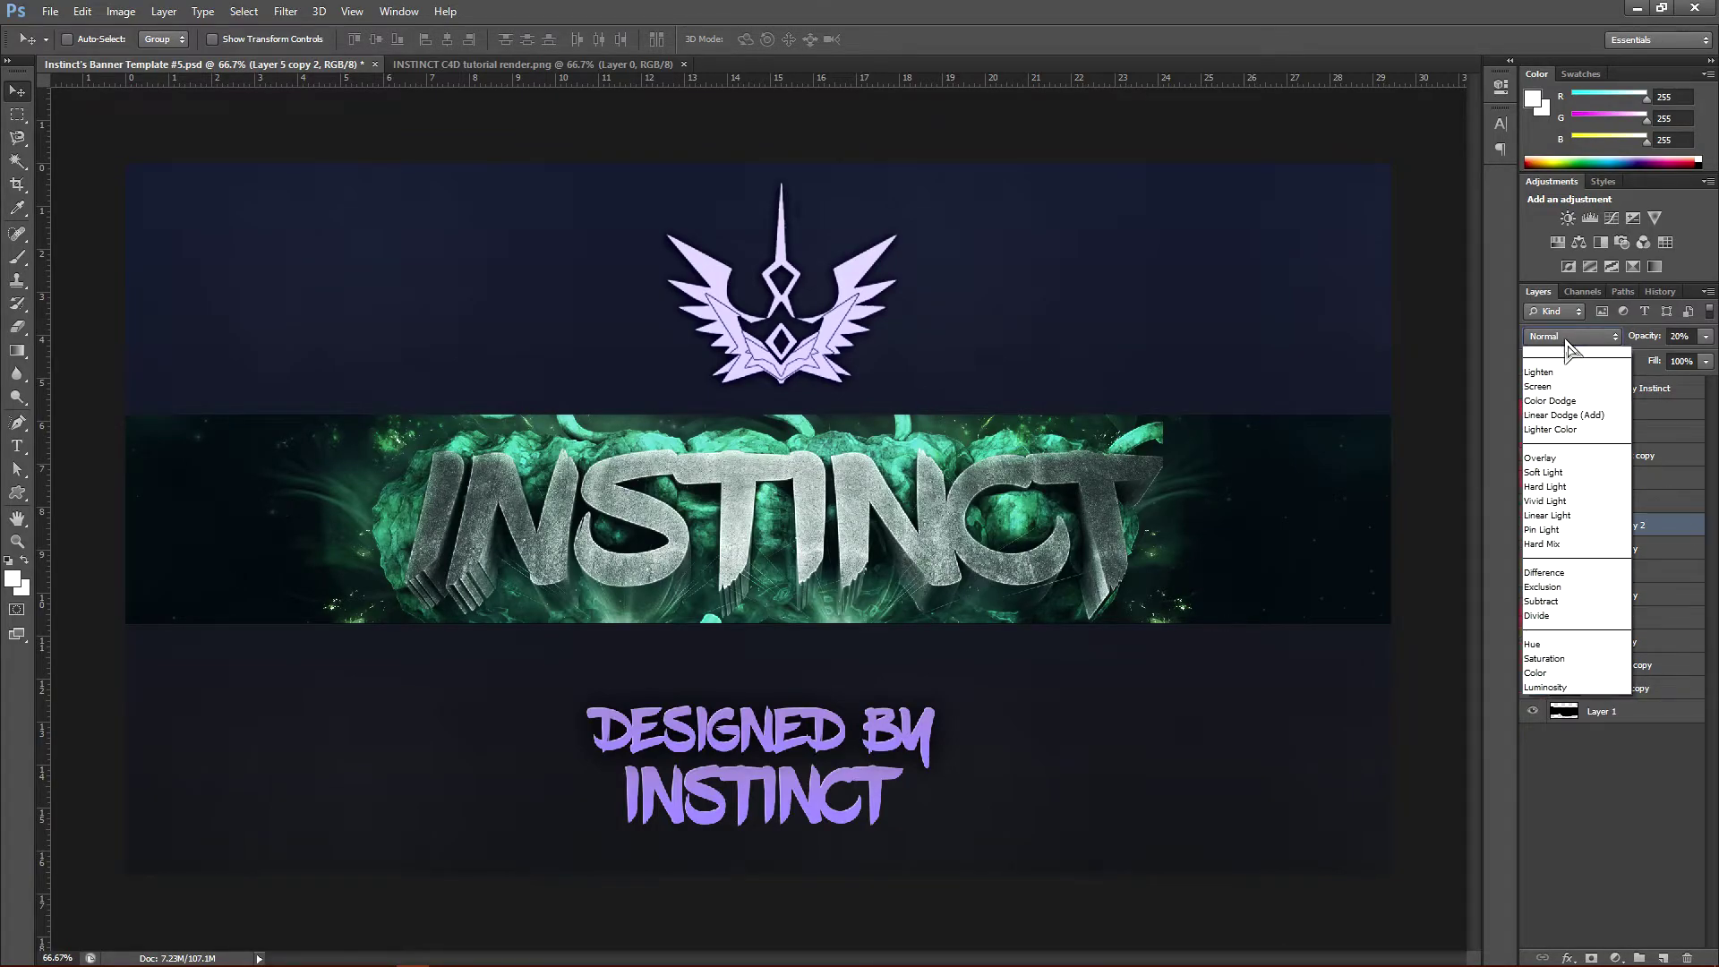
left_click(1558, 572)
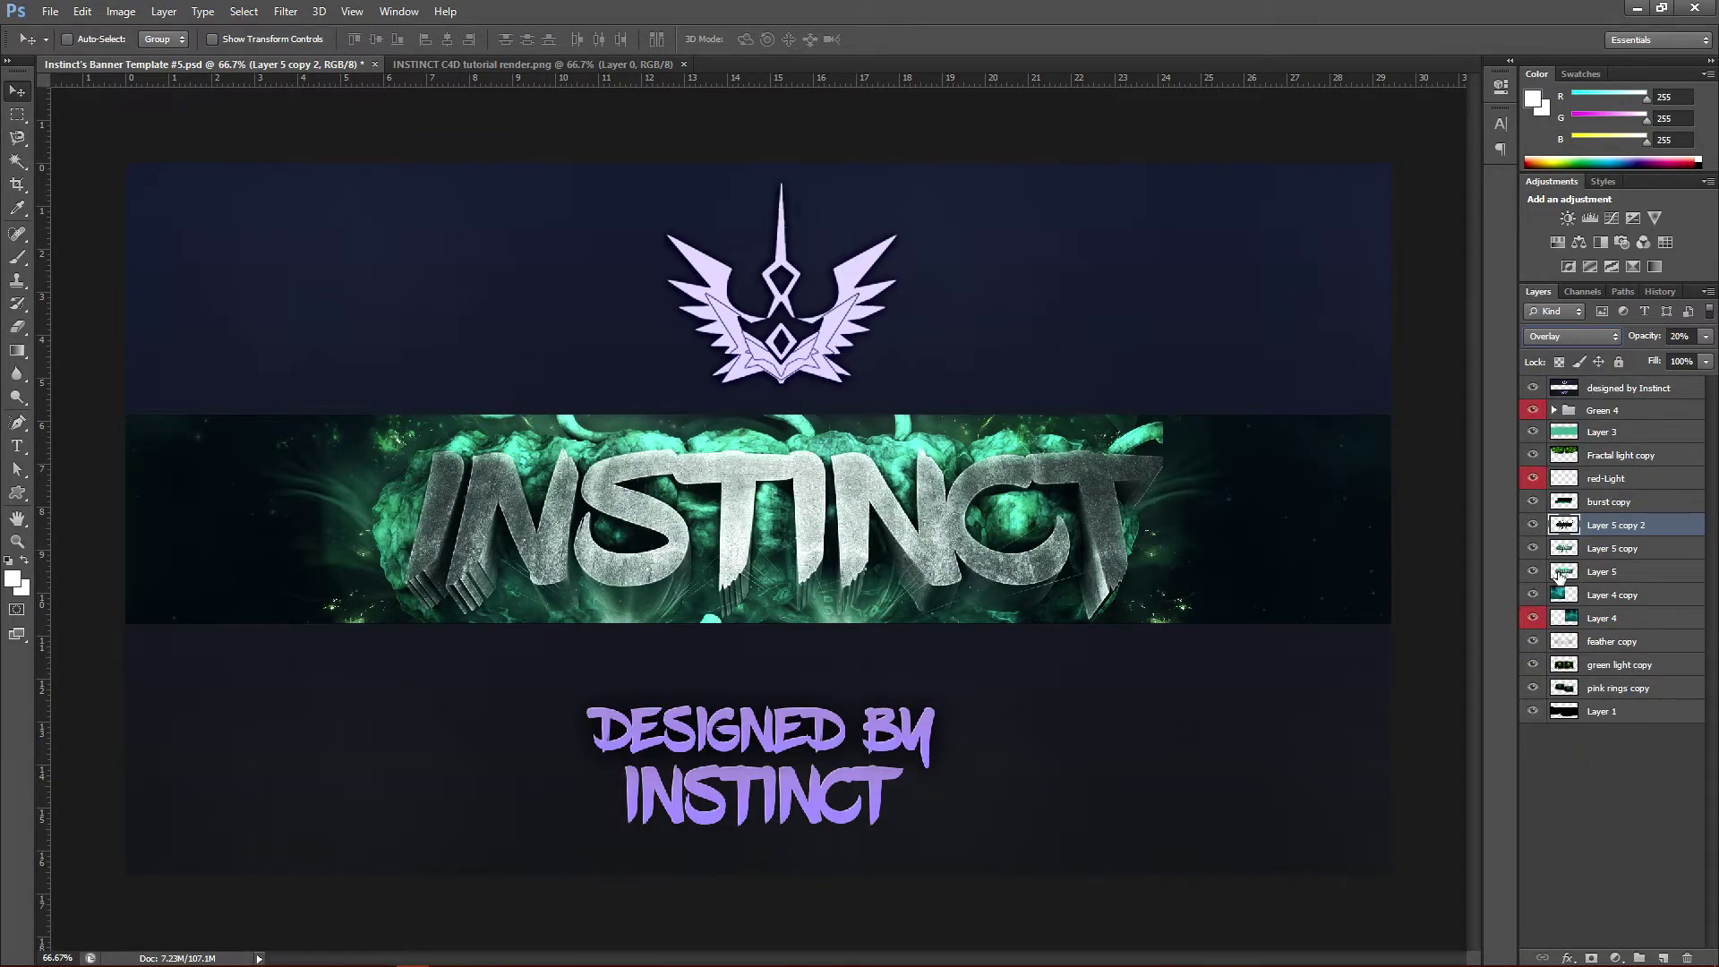
left_click_drag(1707, 337, 1638, 366)
left_click(1571, 335)
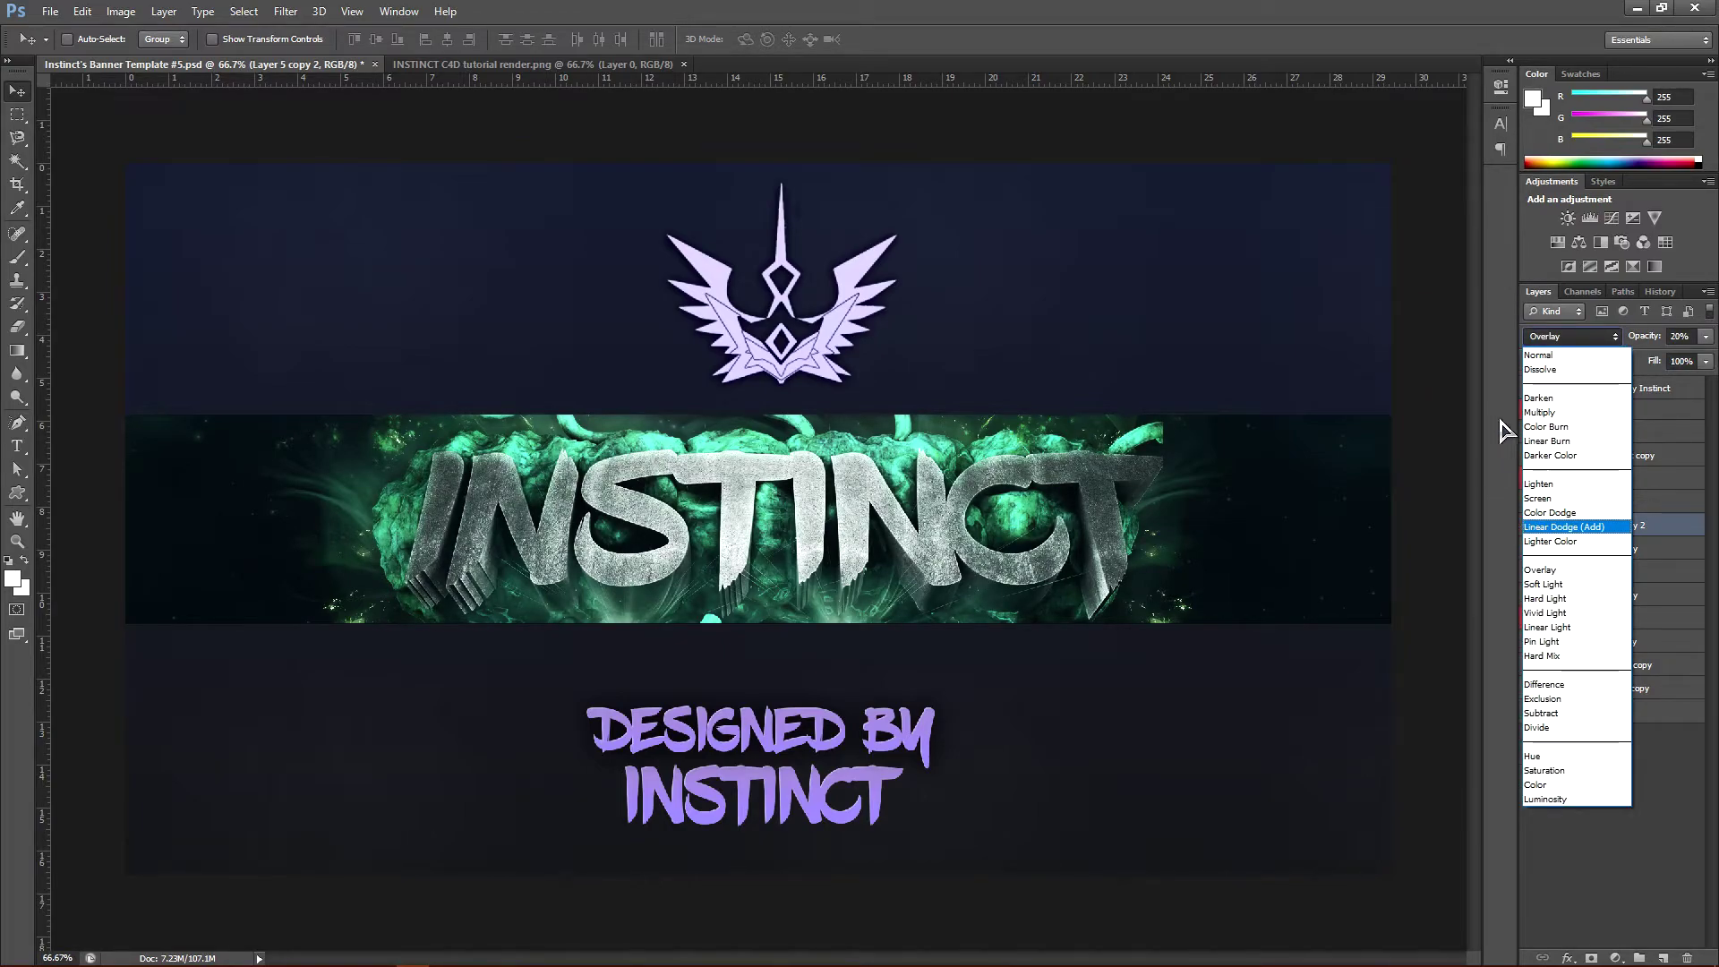
left_click(1556, 356)
left_click(1567, 337)
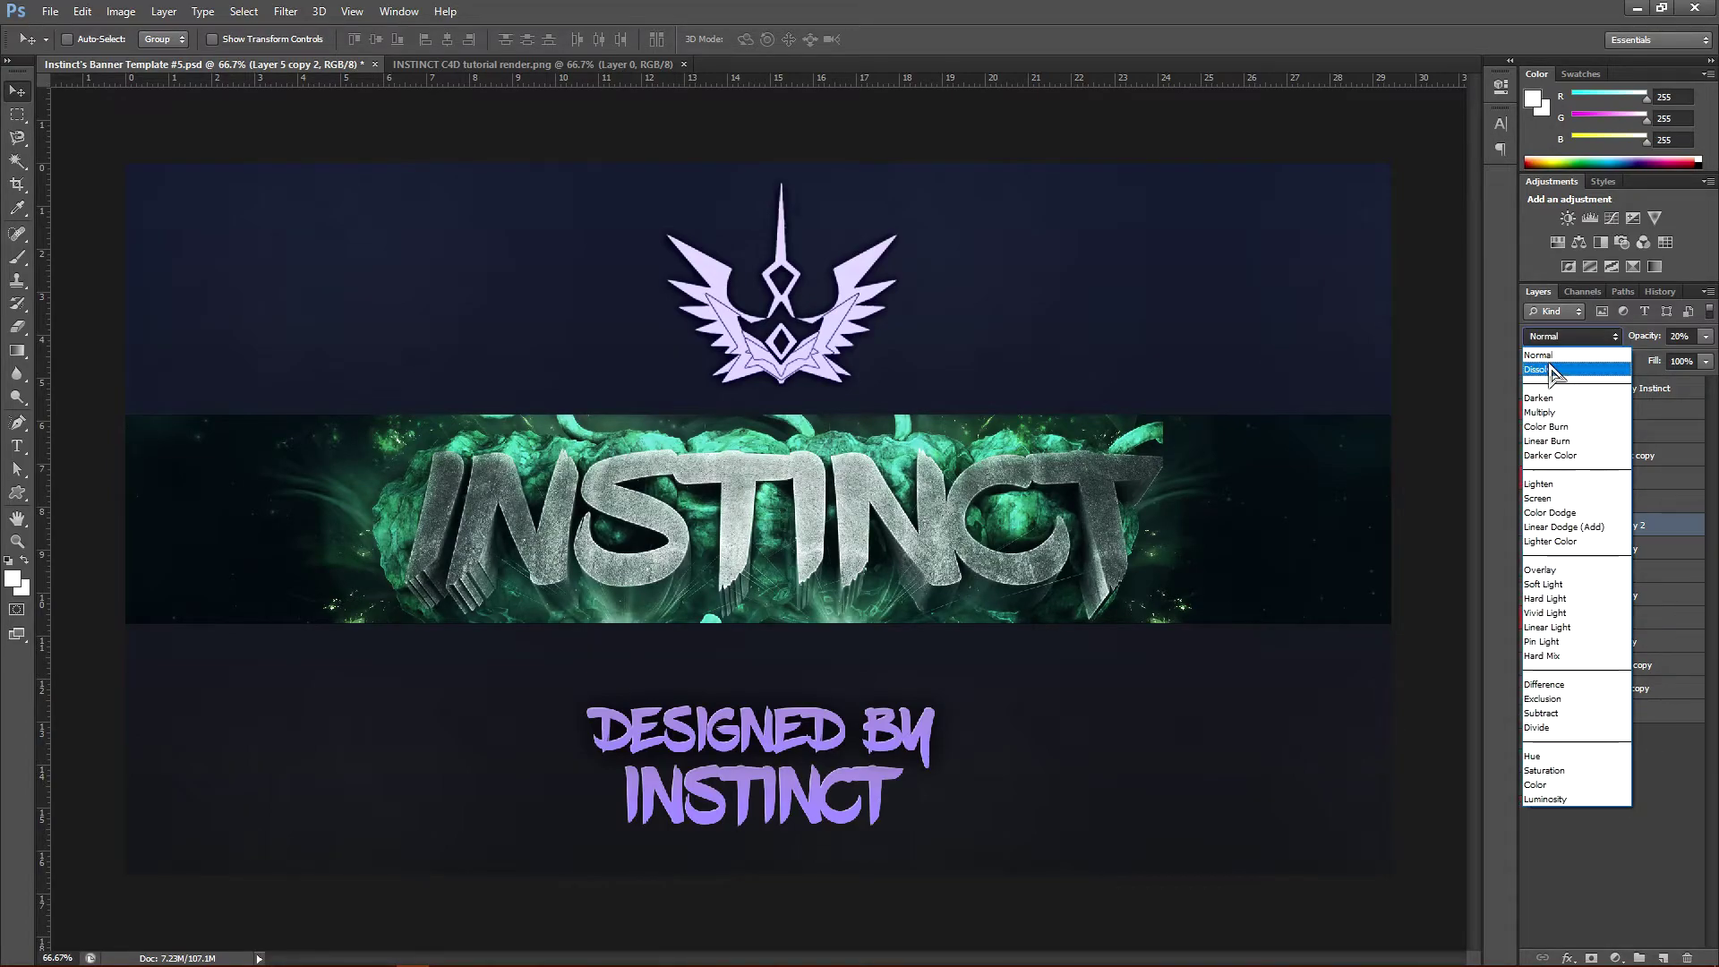
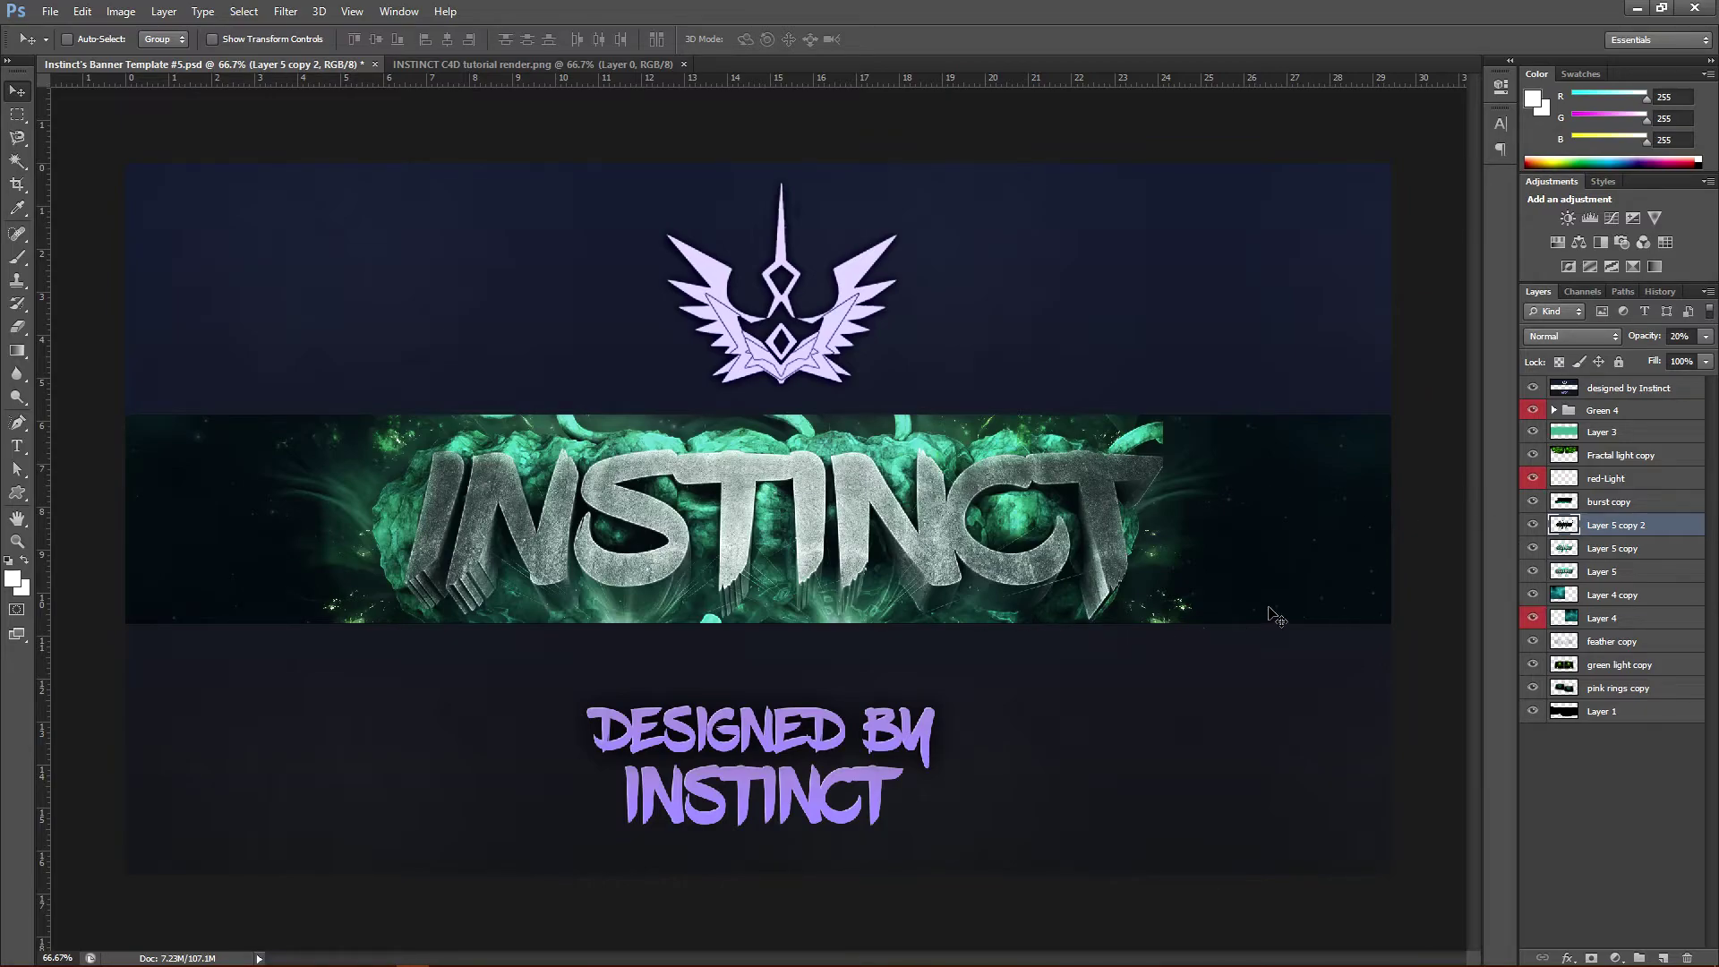
Hide Layer 5, its two copies and burst copy to examine the background effects, then show them again.
left_click(1533, 548)
left_click(1532, 525)
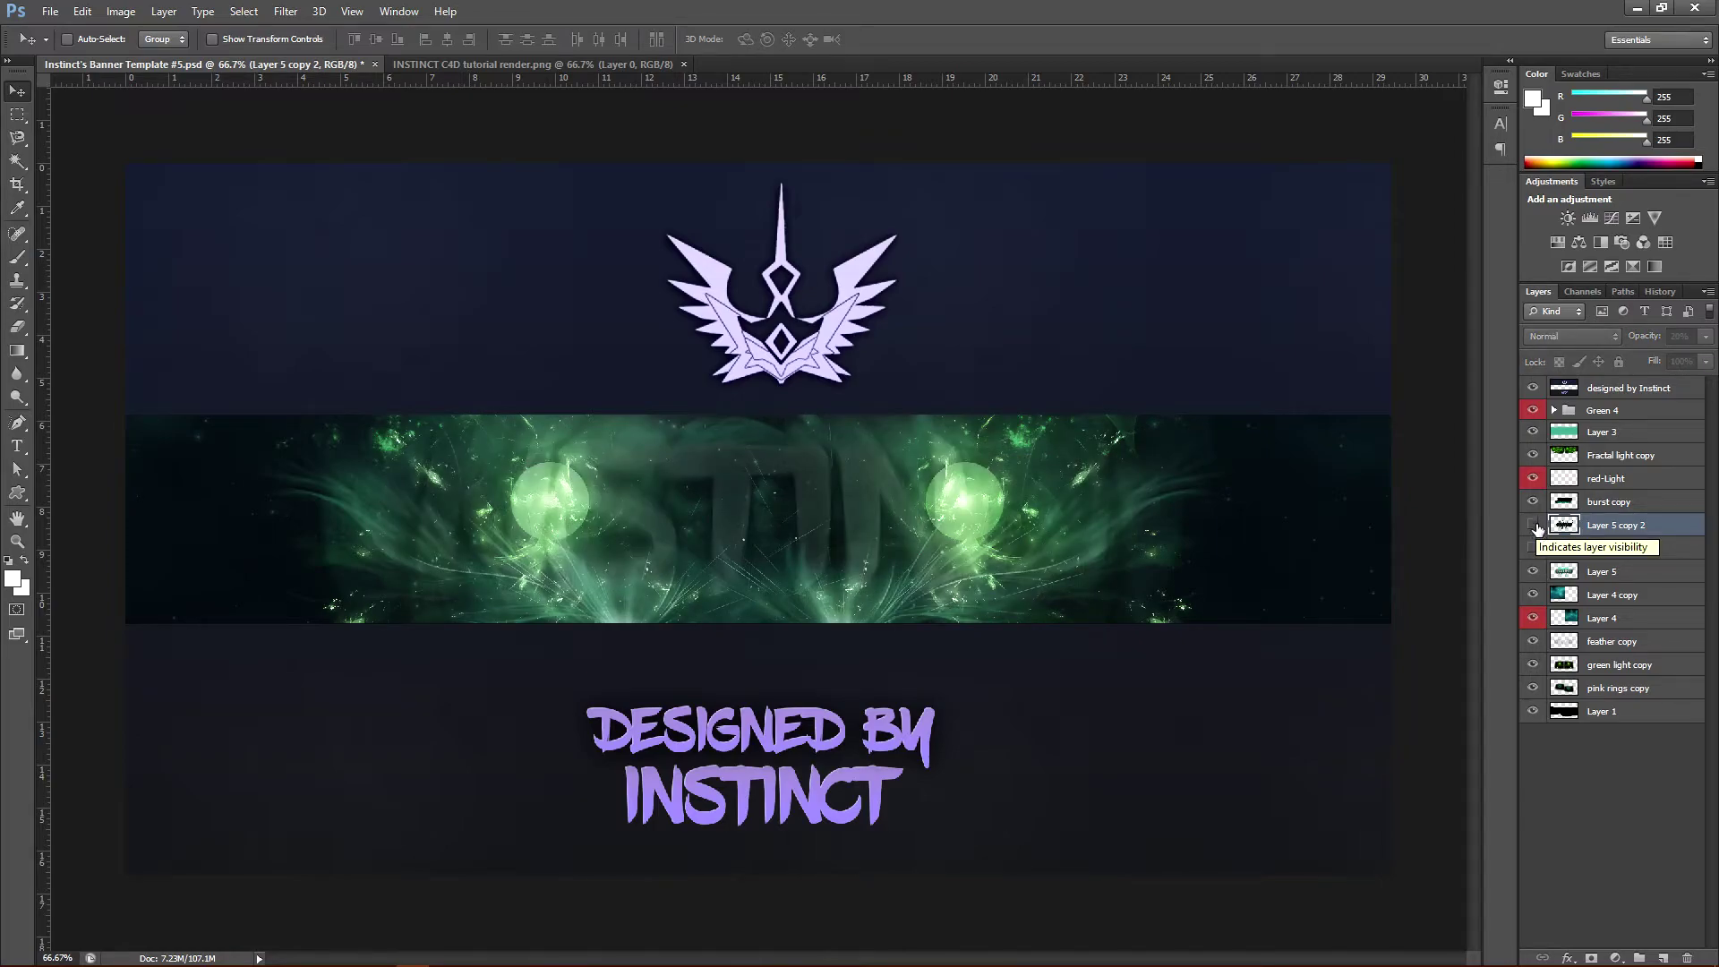
left_click(1533, 501)
left_click(1533, 502)
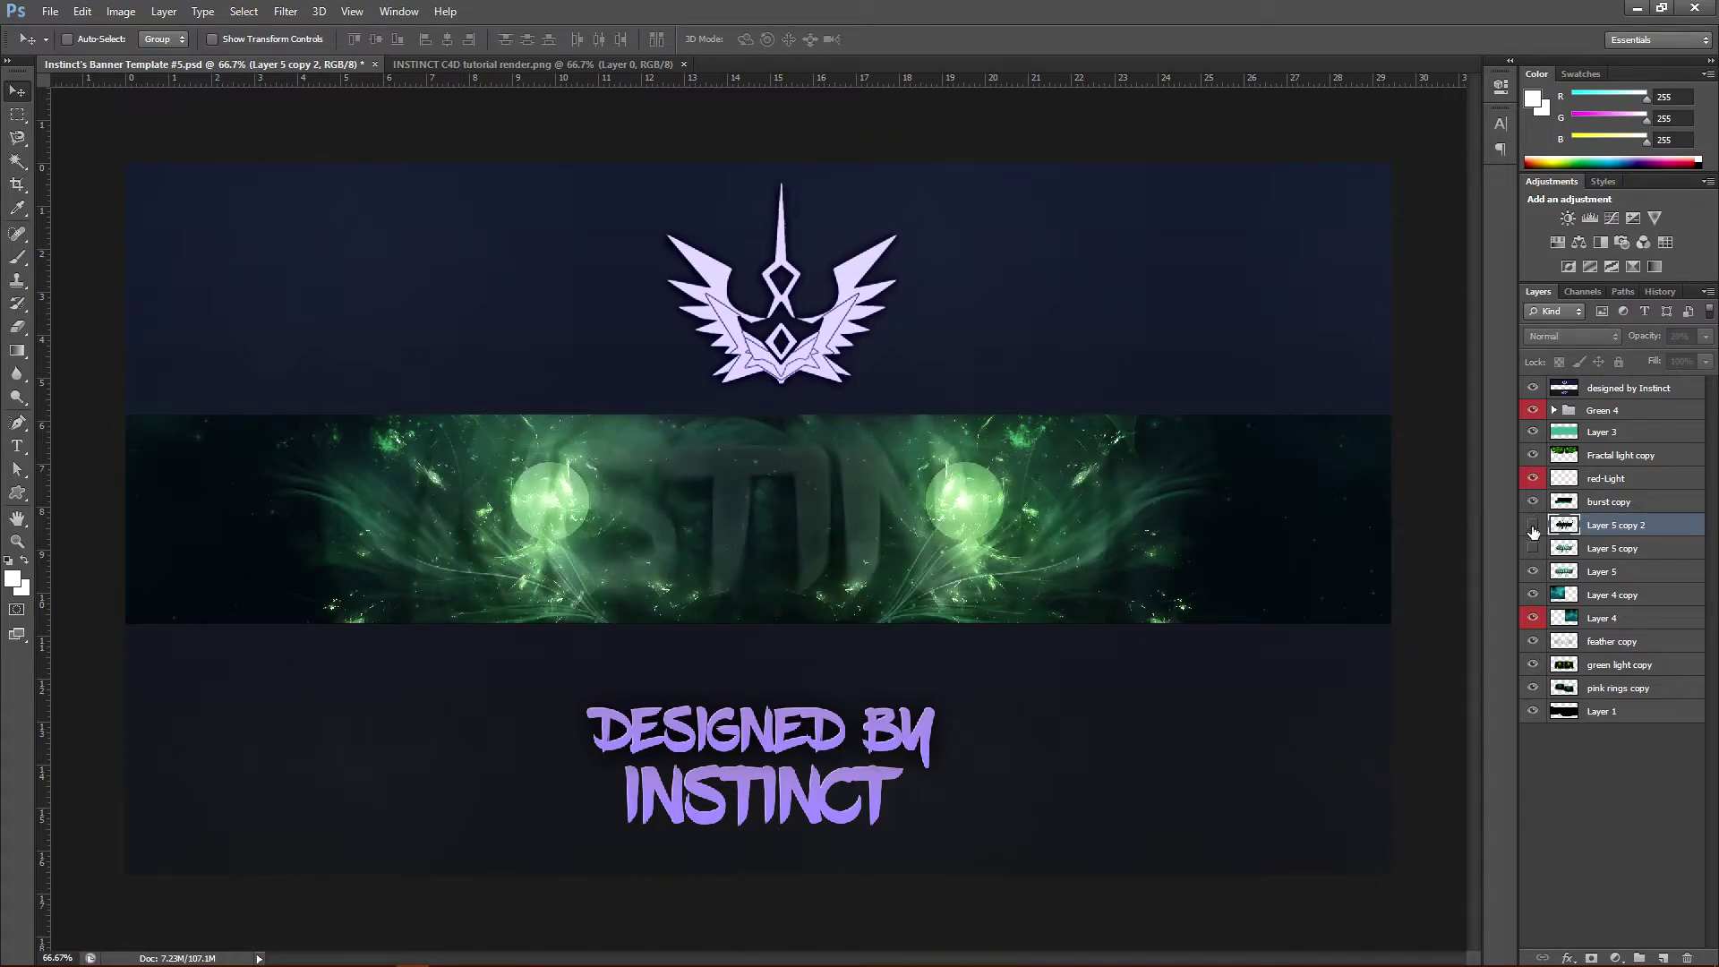
left_click(1532, 575)
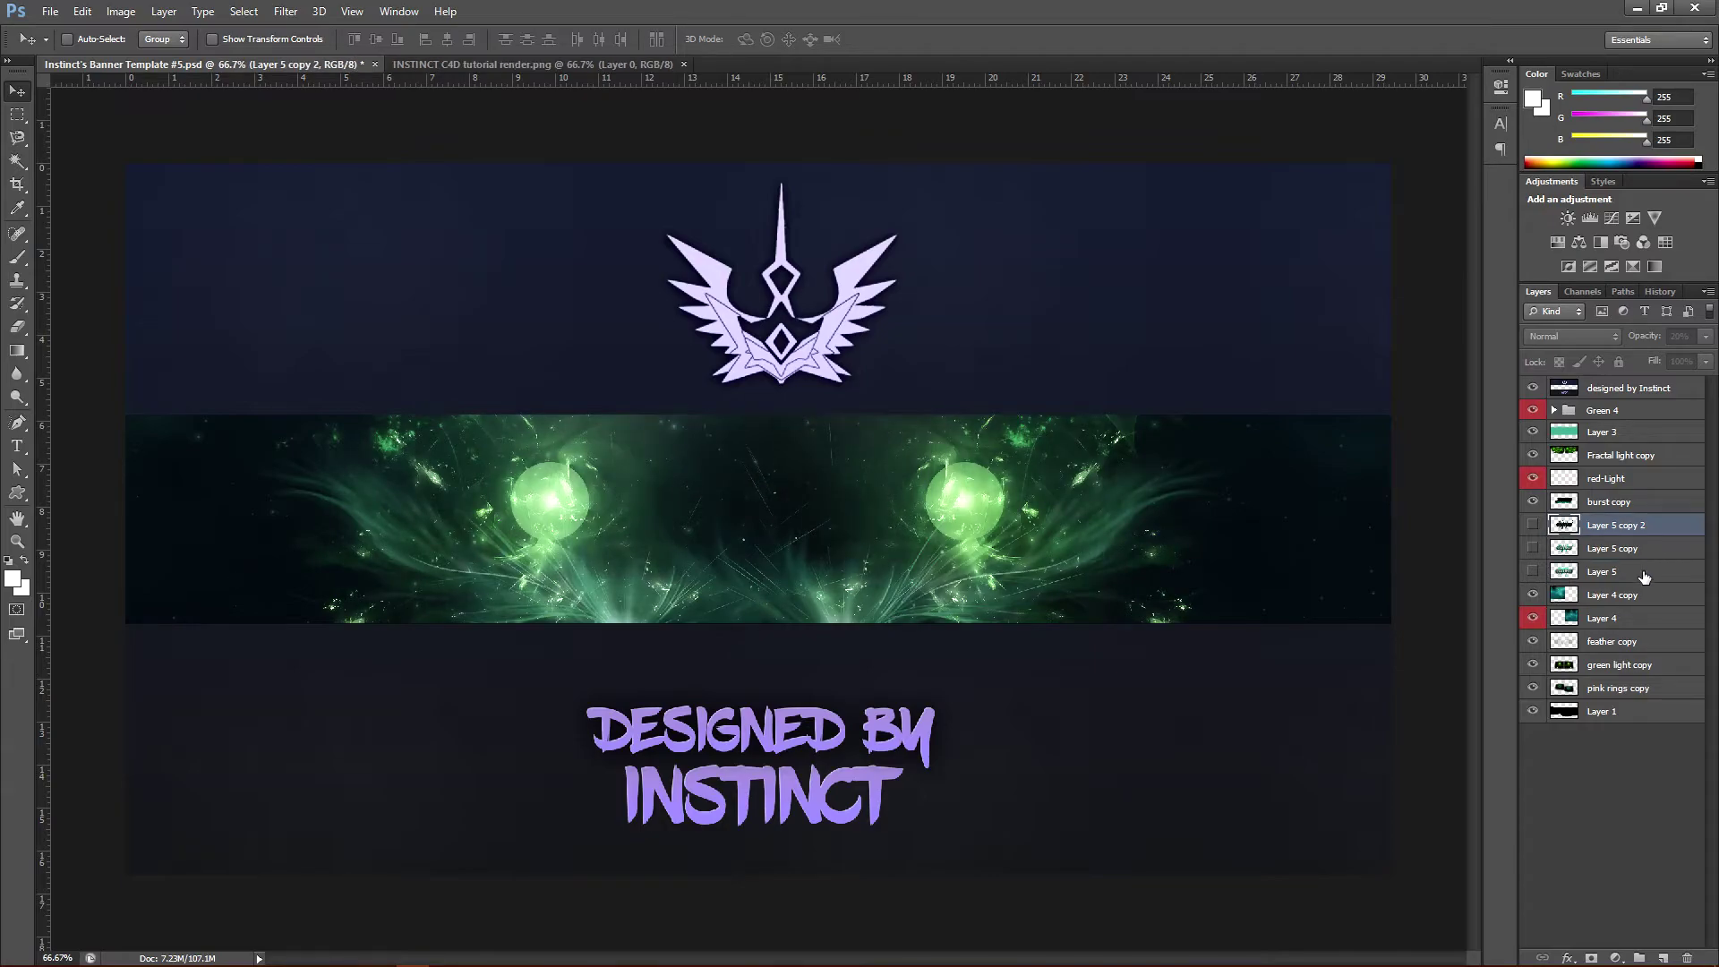
left_click(1642, 504)
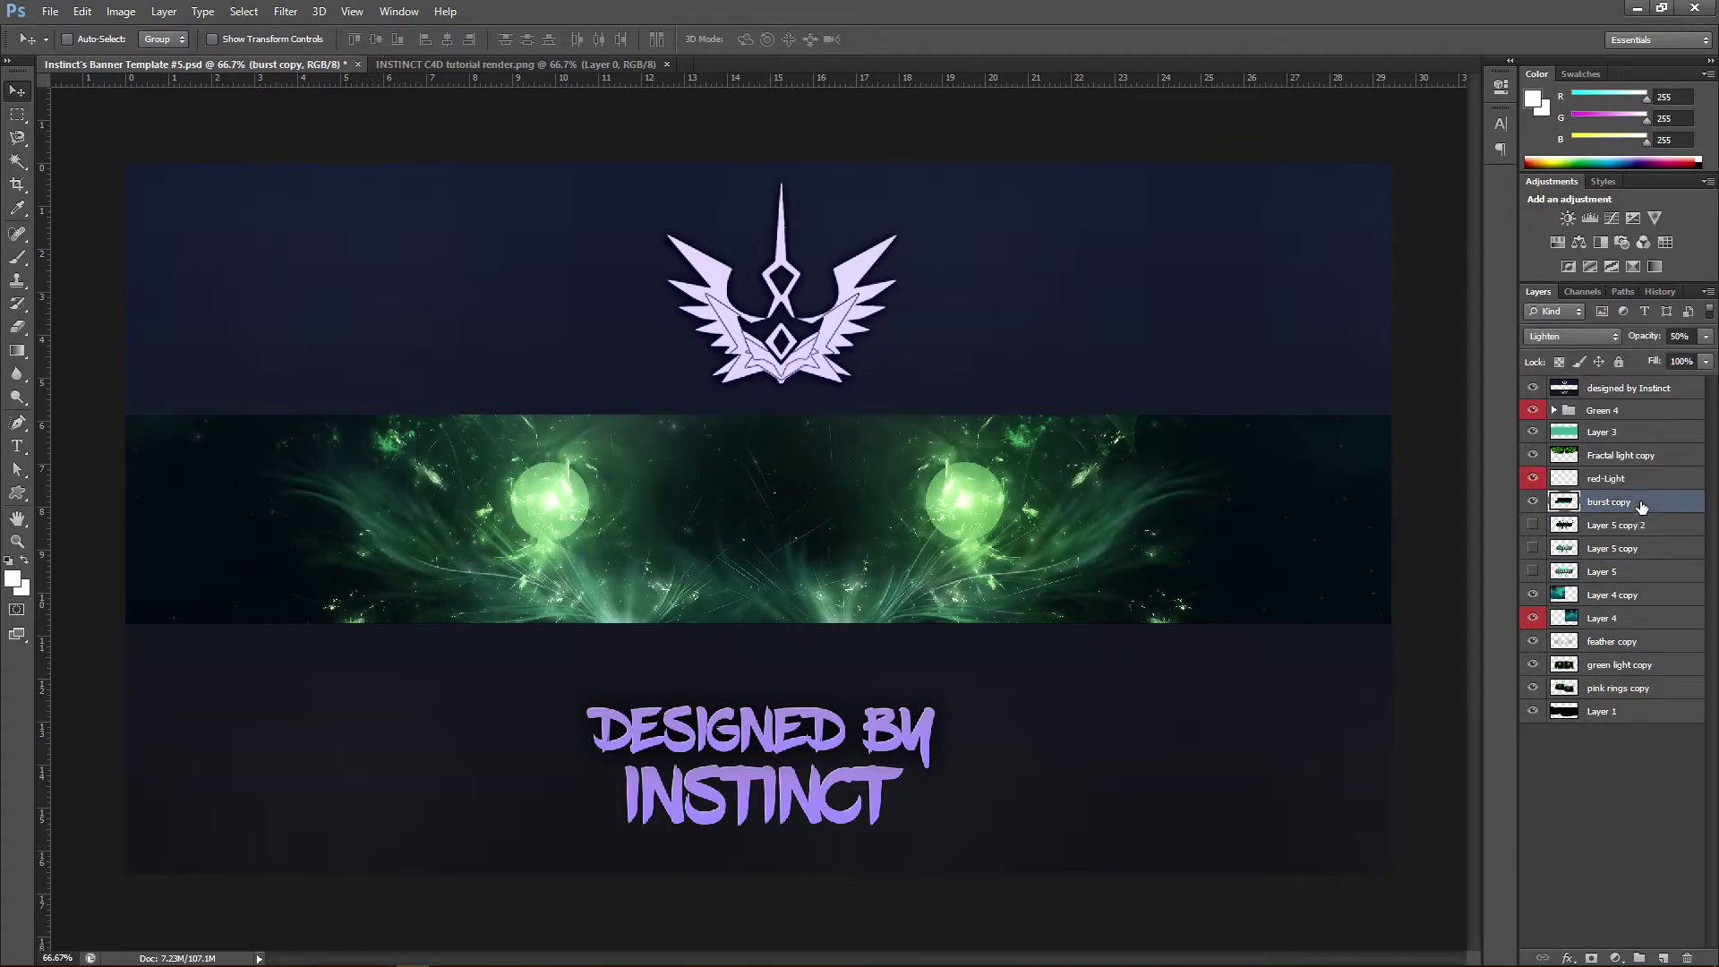
left_click(1533, 501)
left_click_drag(1532, 528, 1532, 573)
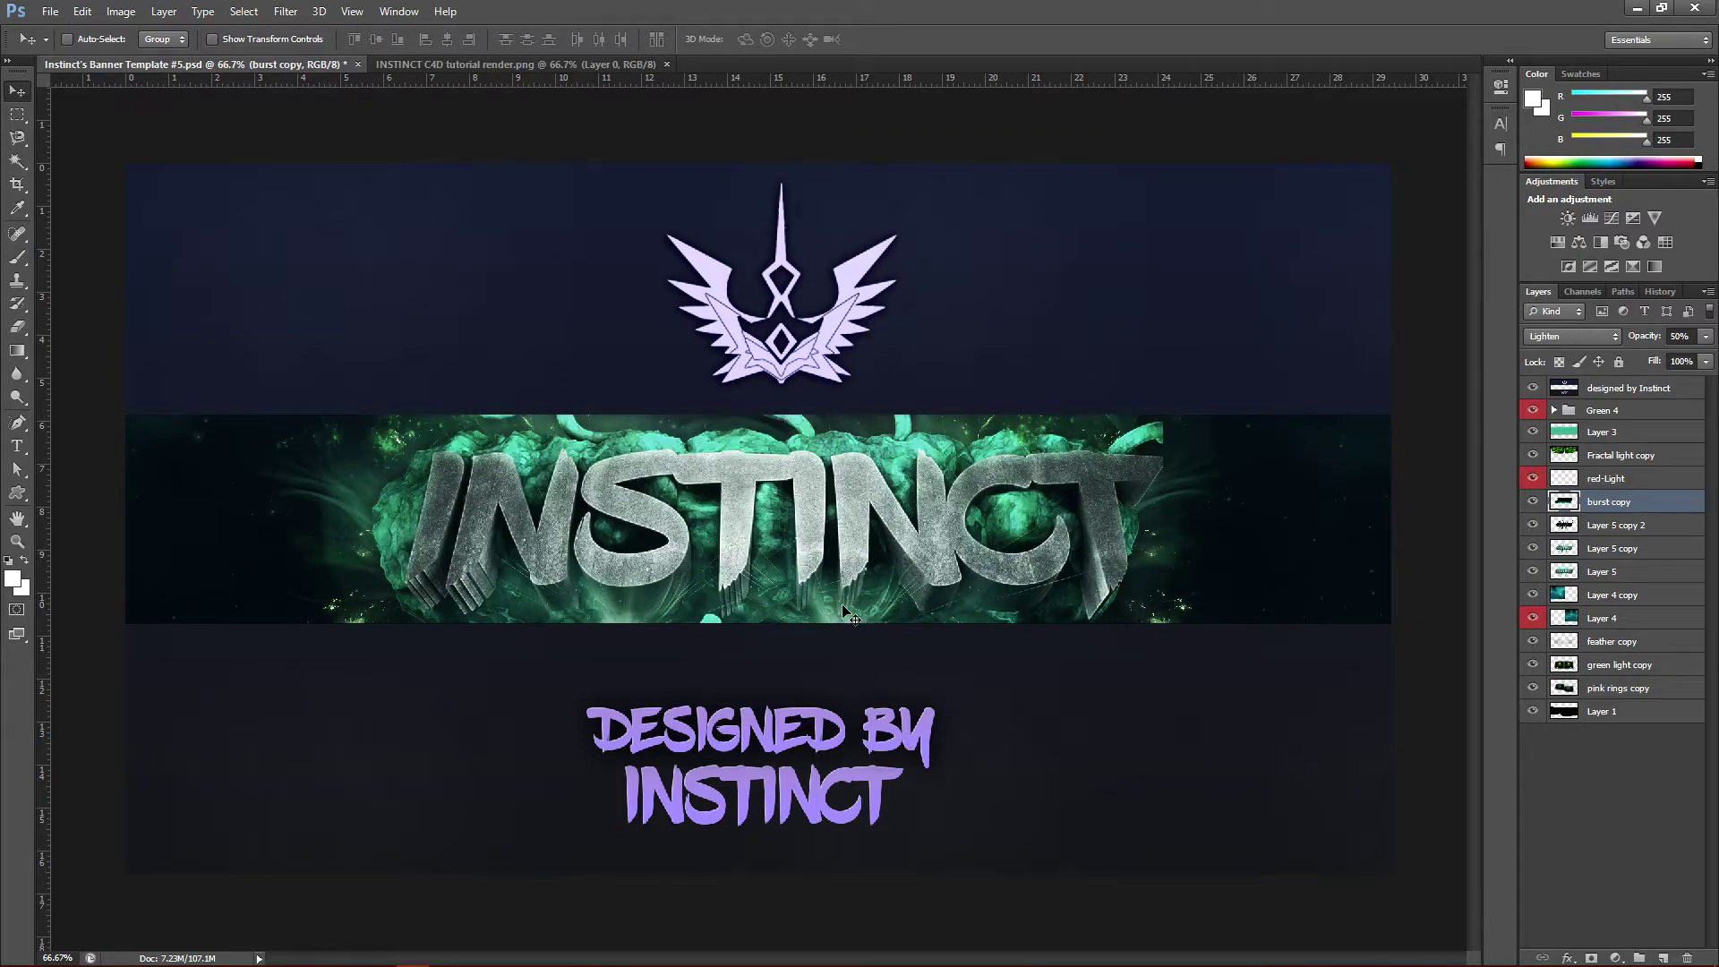
Hide the text layers, toggle and inspect the feather copy layer's effect behind them, then show the text layers again.
mouse_move(1534, 511)
left_mouse_down()
mouse_move(1535, 556)
mouse_move(1536, 523)
left_mouse_up()
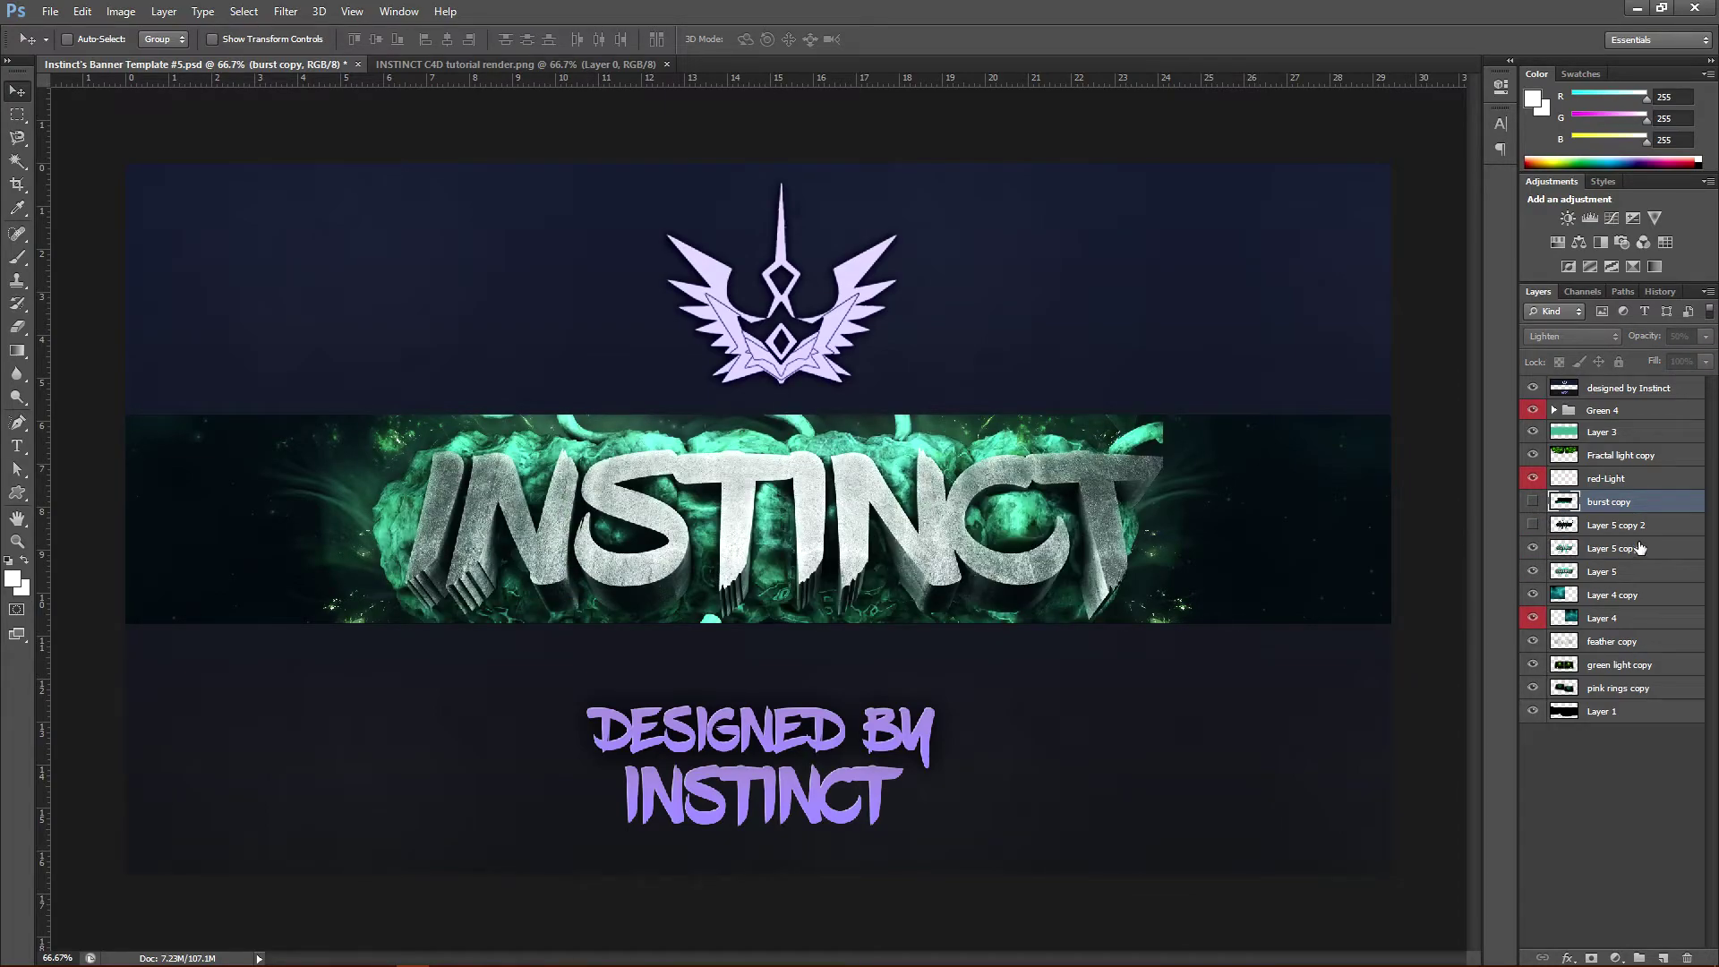
left_click(1533, 571)
mouse_move(1533, 571)
left_mouse_down()
mouse_move(1537, 499)
mouse_move(1532, 573)
left_mouse_up()
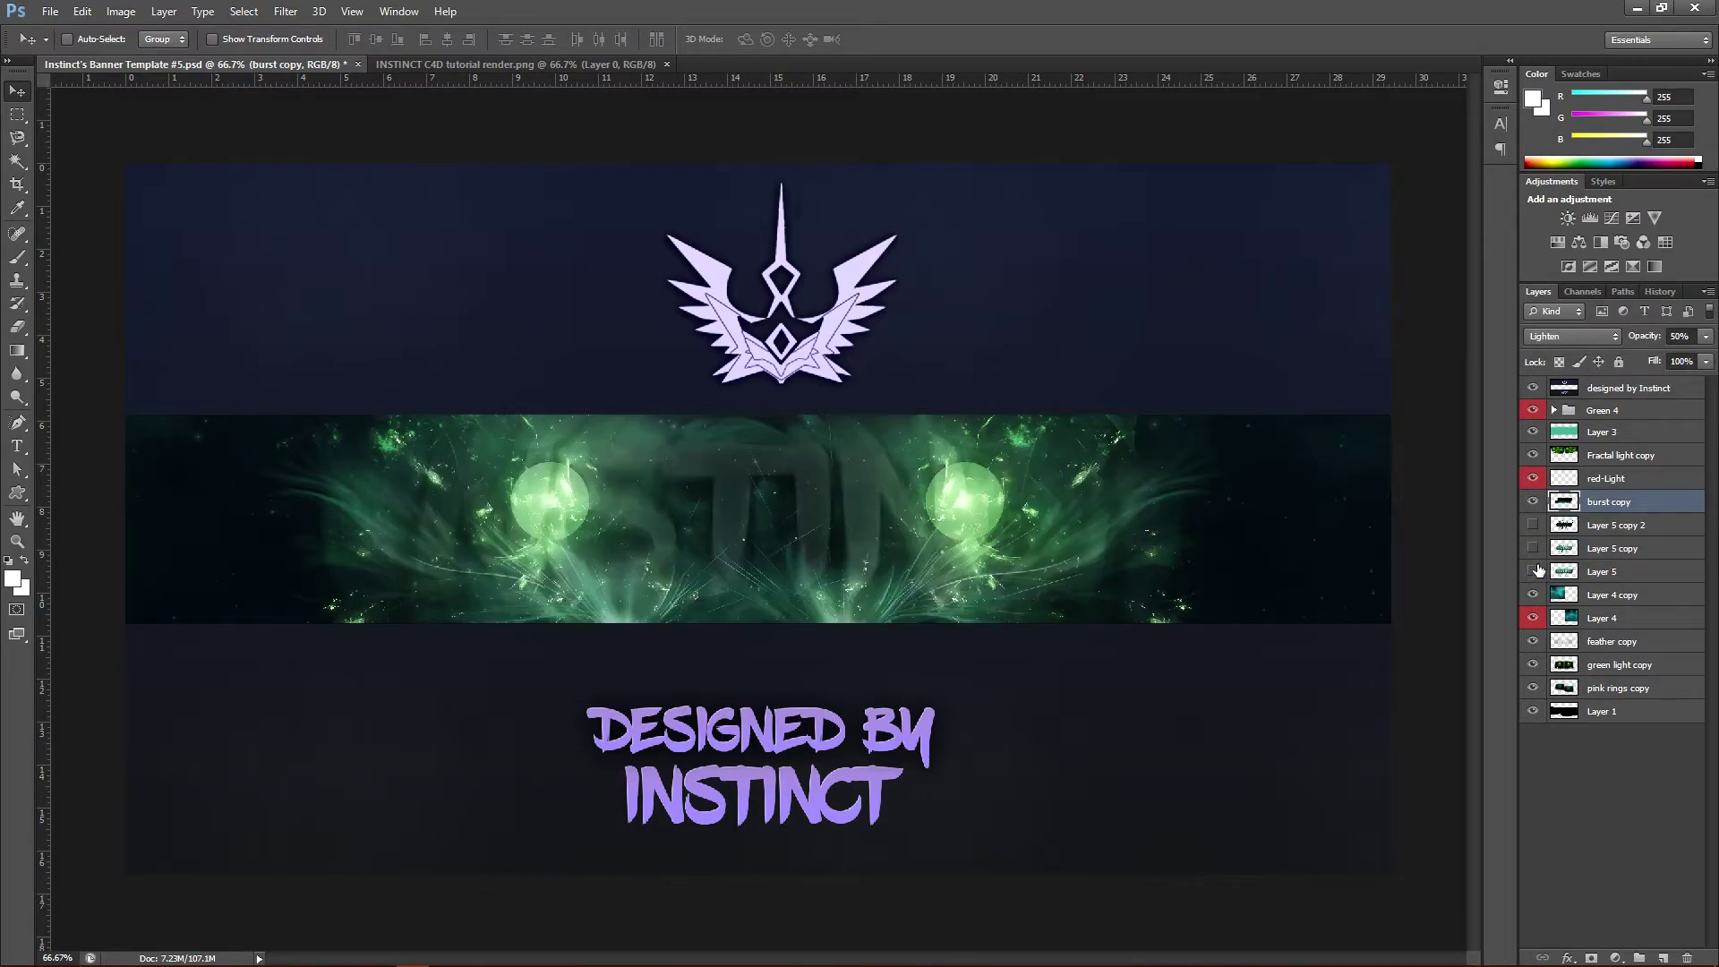
left_click(1531, 642)
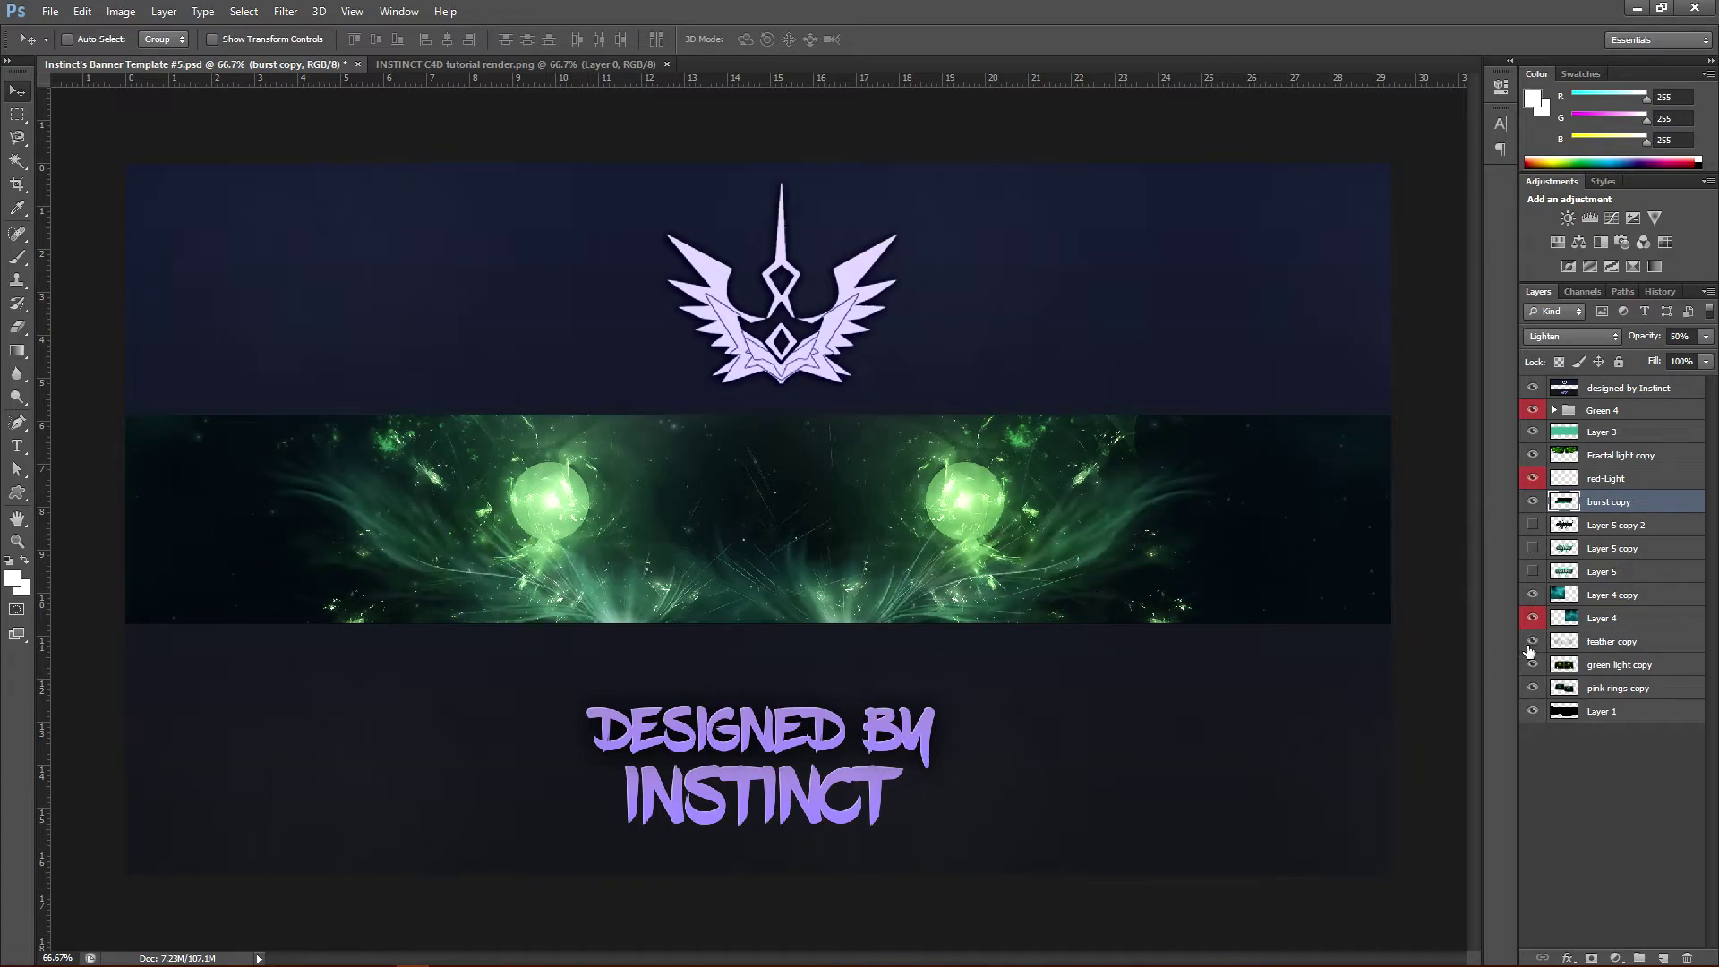
left_click(1531, 645)
left_click(1656, 643)
left_click_drag(987, 578, 1008, 584)
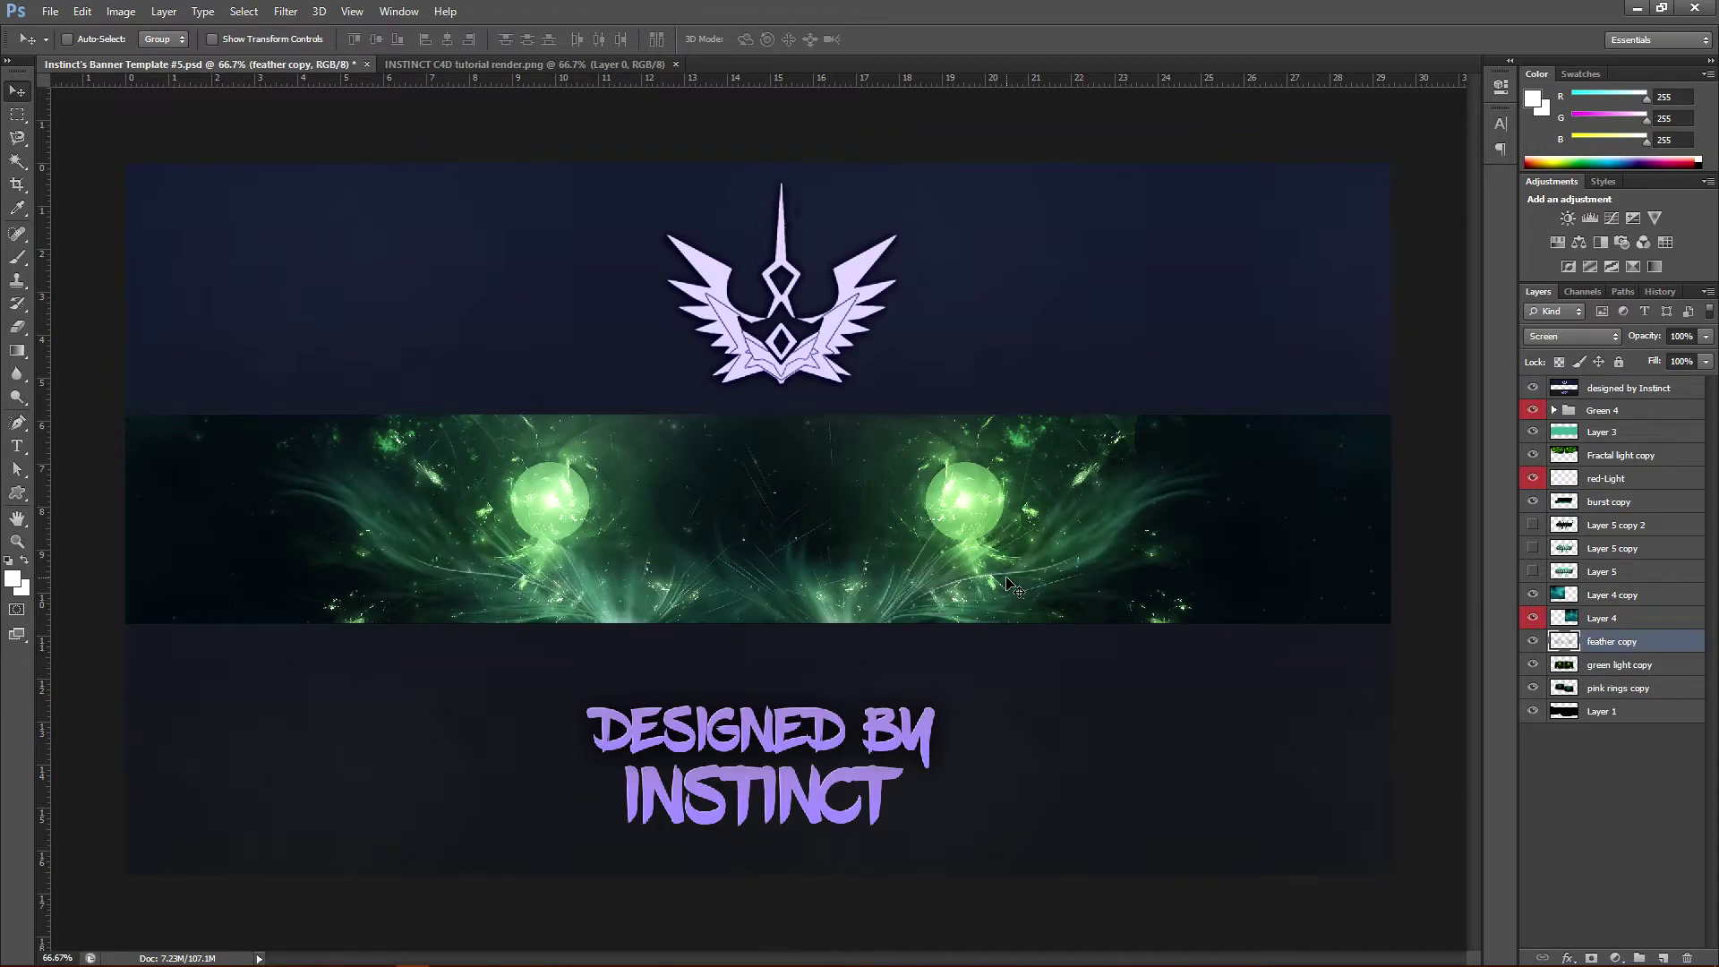
mouse_move(918, 609)
left_mouse_down()
mouse_move(965, 591)
mouse_move(907, 591)
left_mouse_up()
left_click(1532, 548)
left_click(1533, 571)
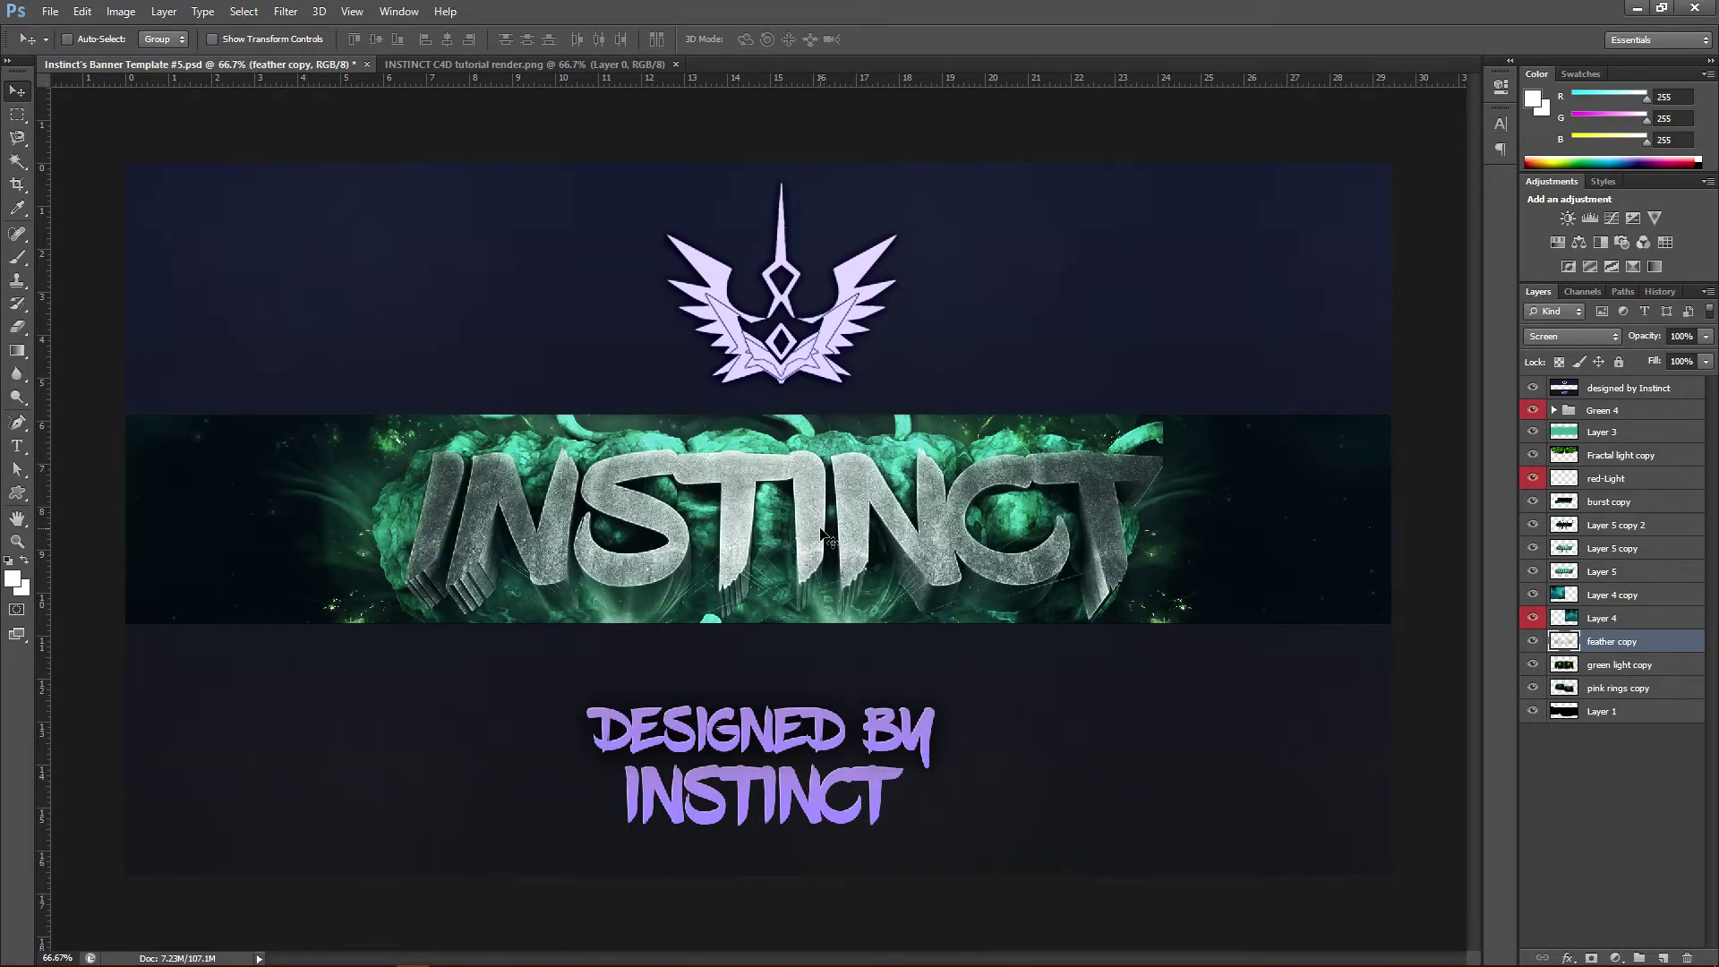
Enlarge the feather copy layer to about 107.5% so its feathers spread farther out from both sides of the text.
key("ctrl+t")
left_click_drag(1261, 391, 1311, 381)
left_click_drag(222, 383, 196, 372)
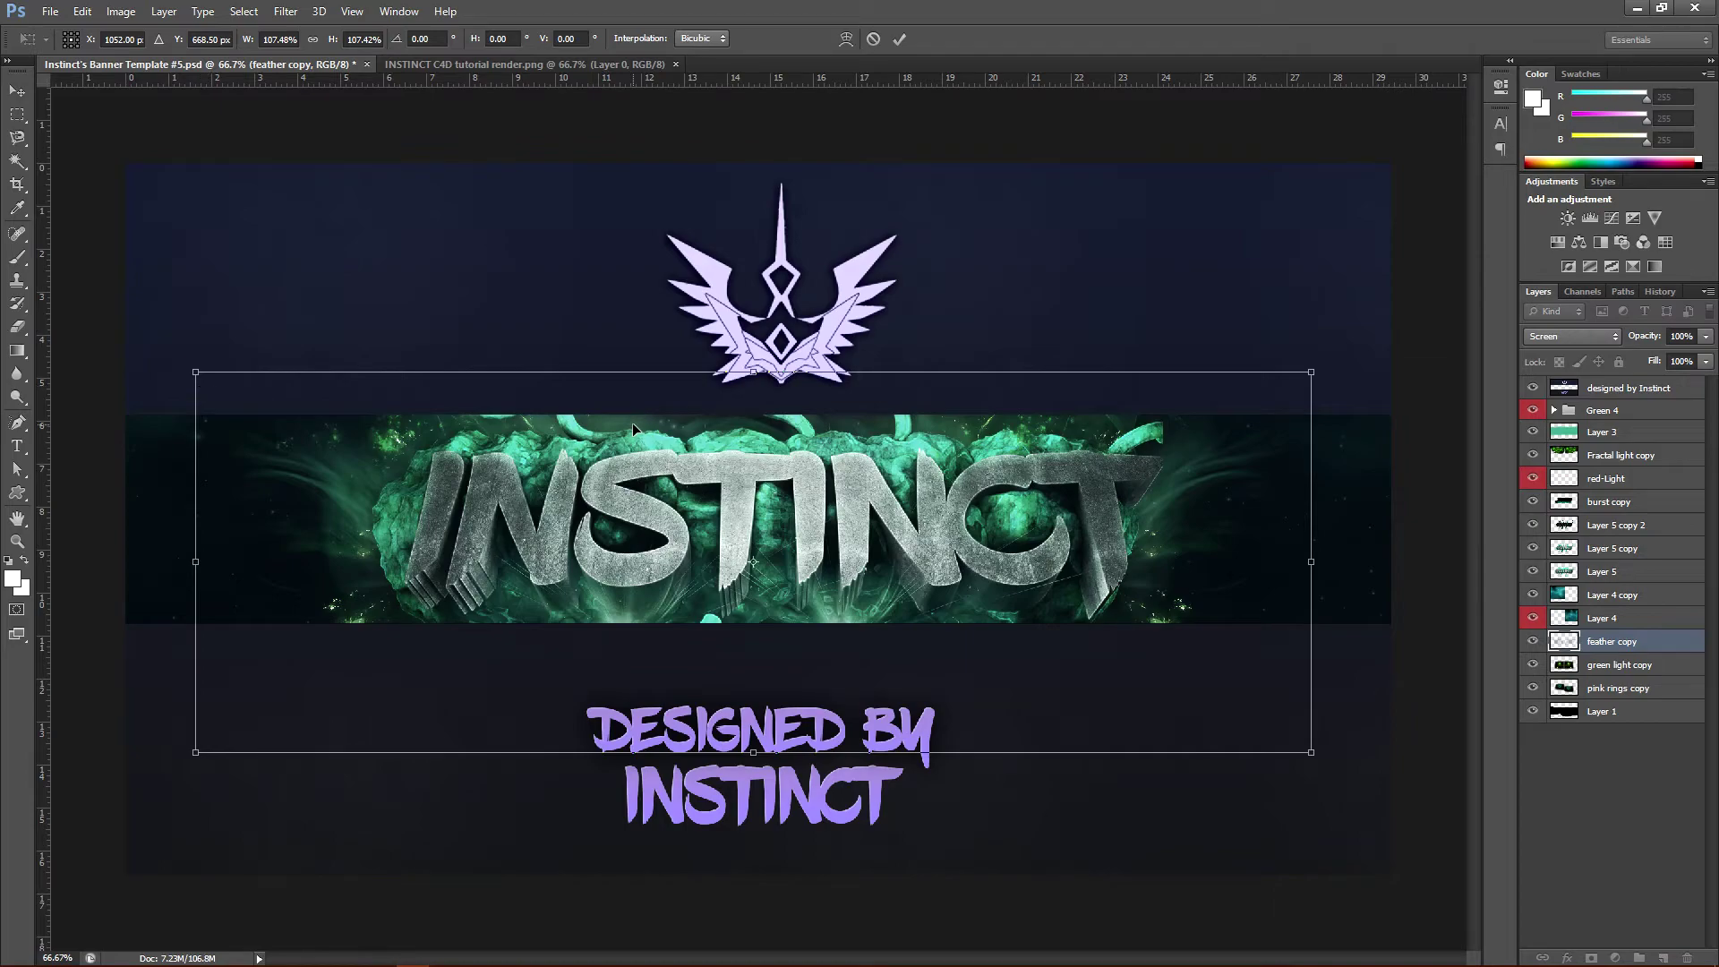
key("Return")
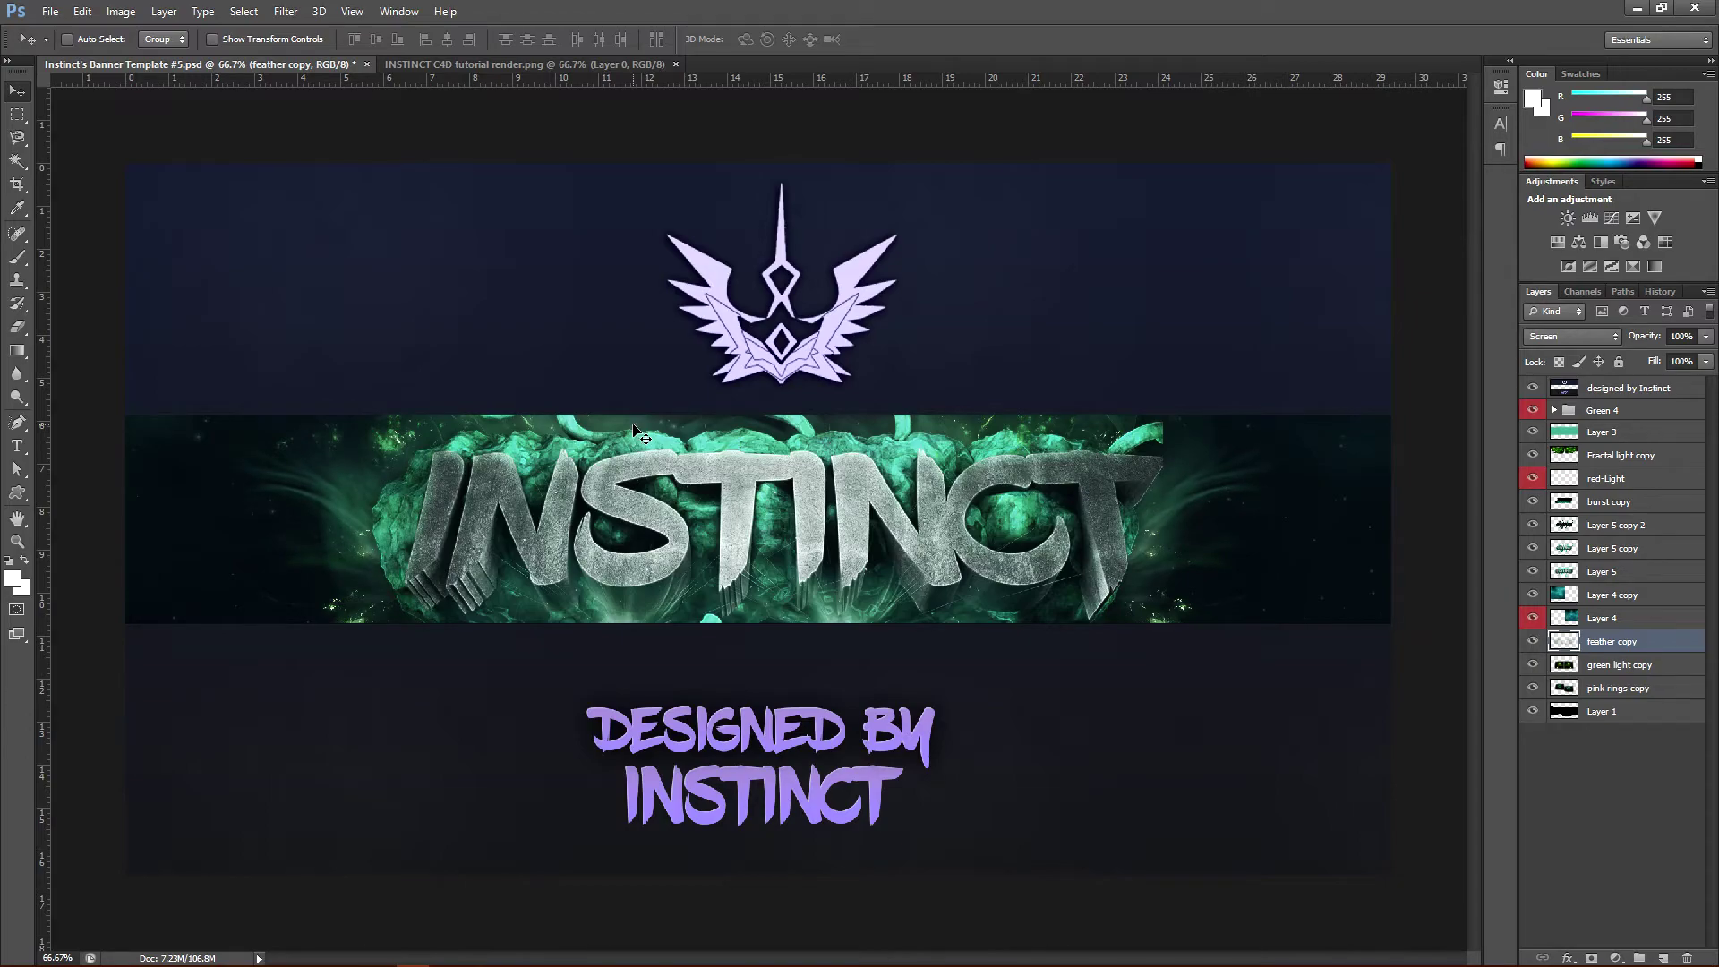
Hide the three text layers and toggle feather copy and green light copy to compare their effects.
left_click(1533, 571)
left_click(1533, 548)
left_click(1533, 525)
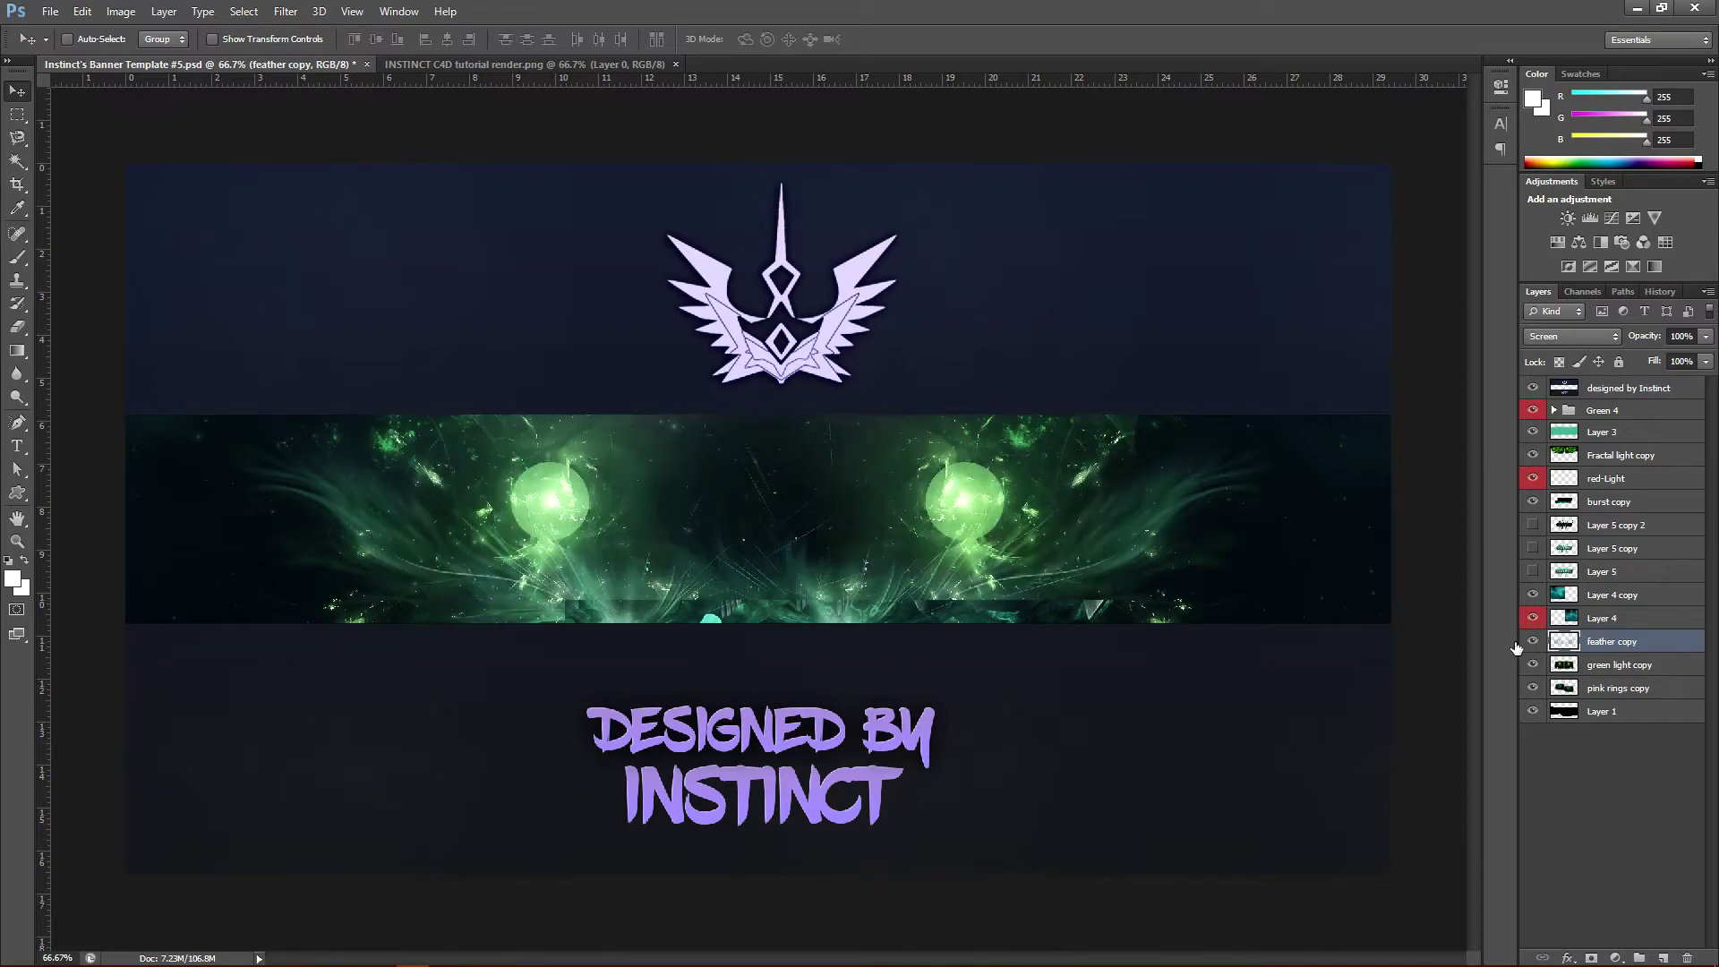
left_click(1533, 641)
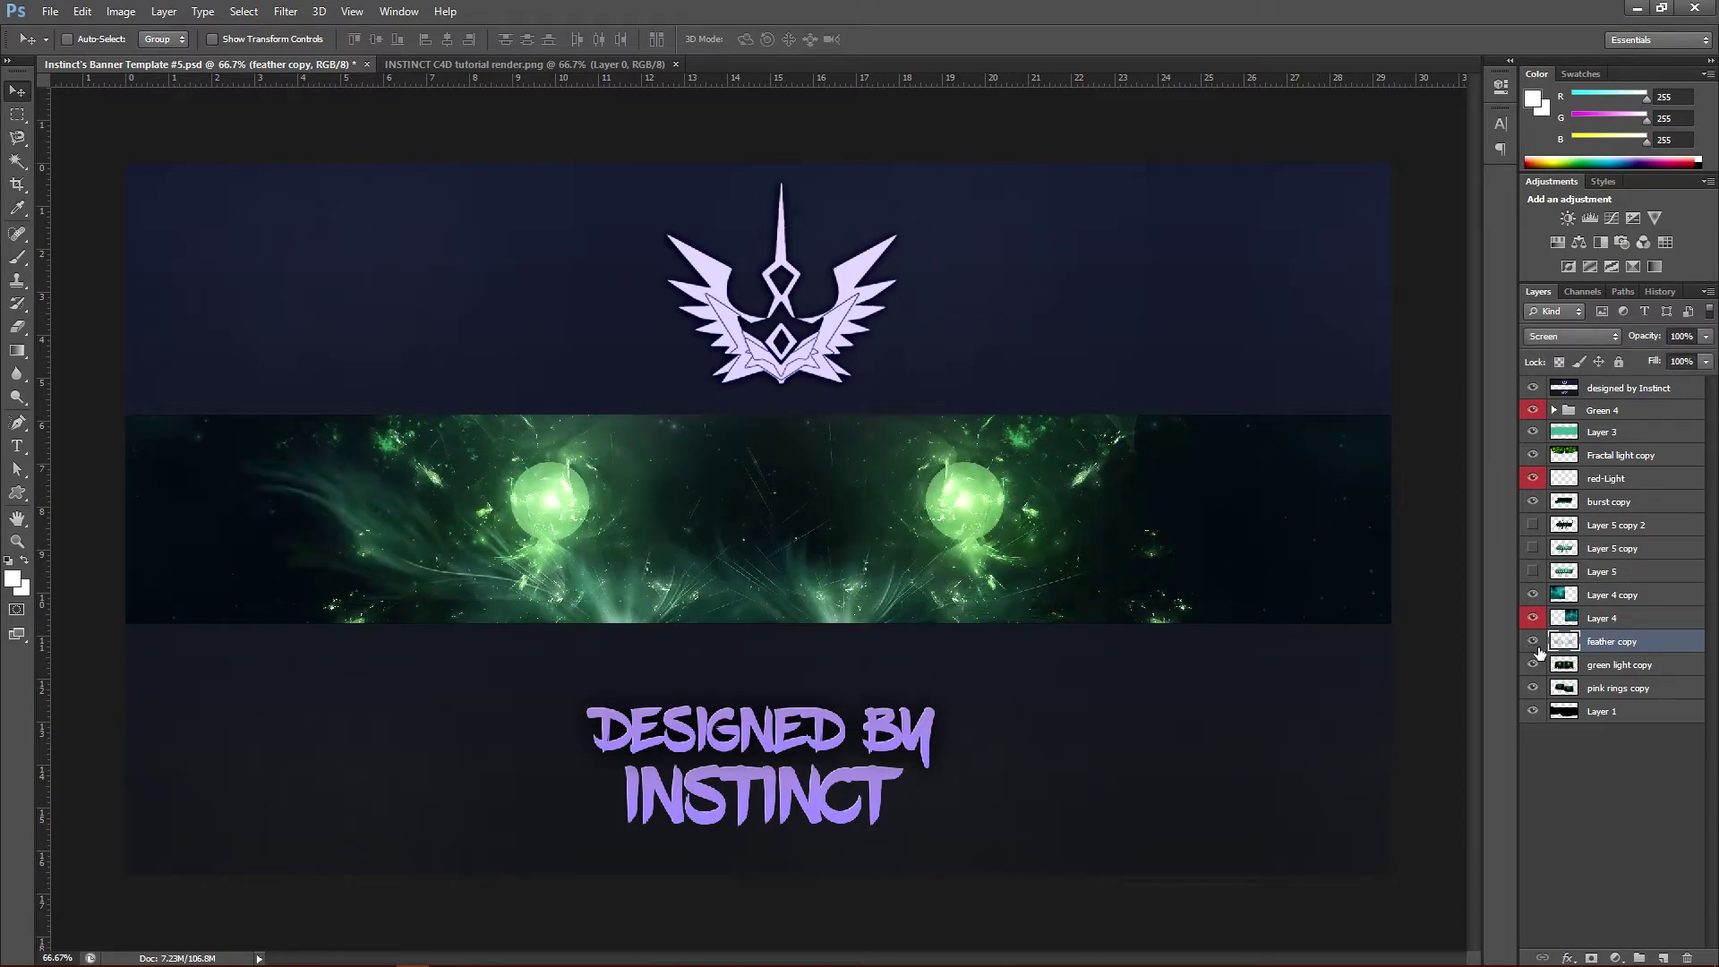
left_click(1533, 665)
left_click(1533, 667)
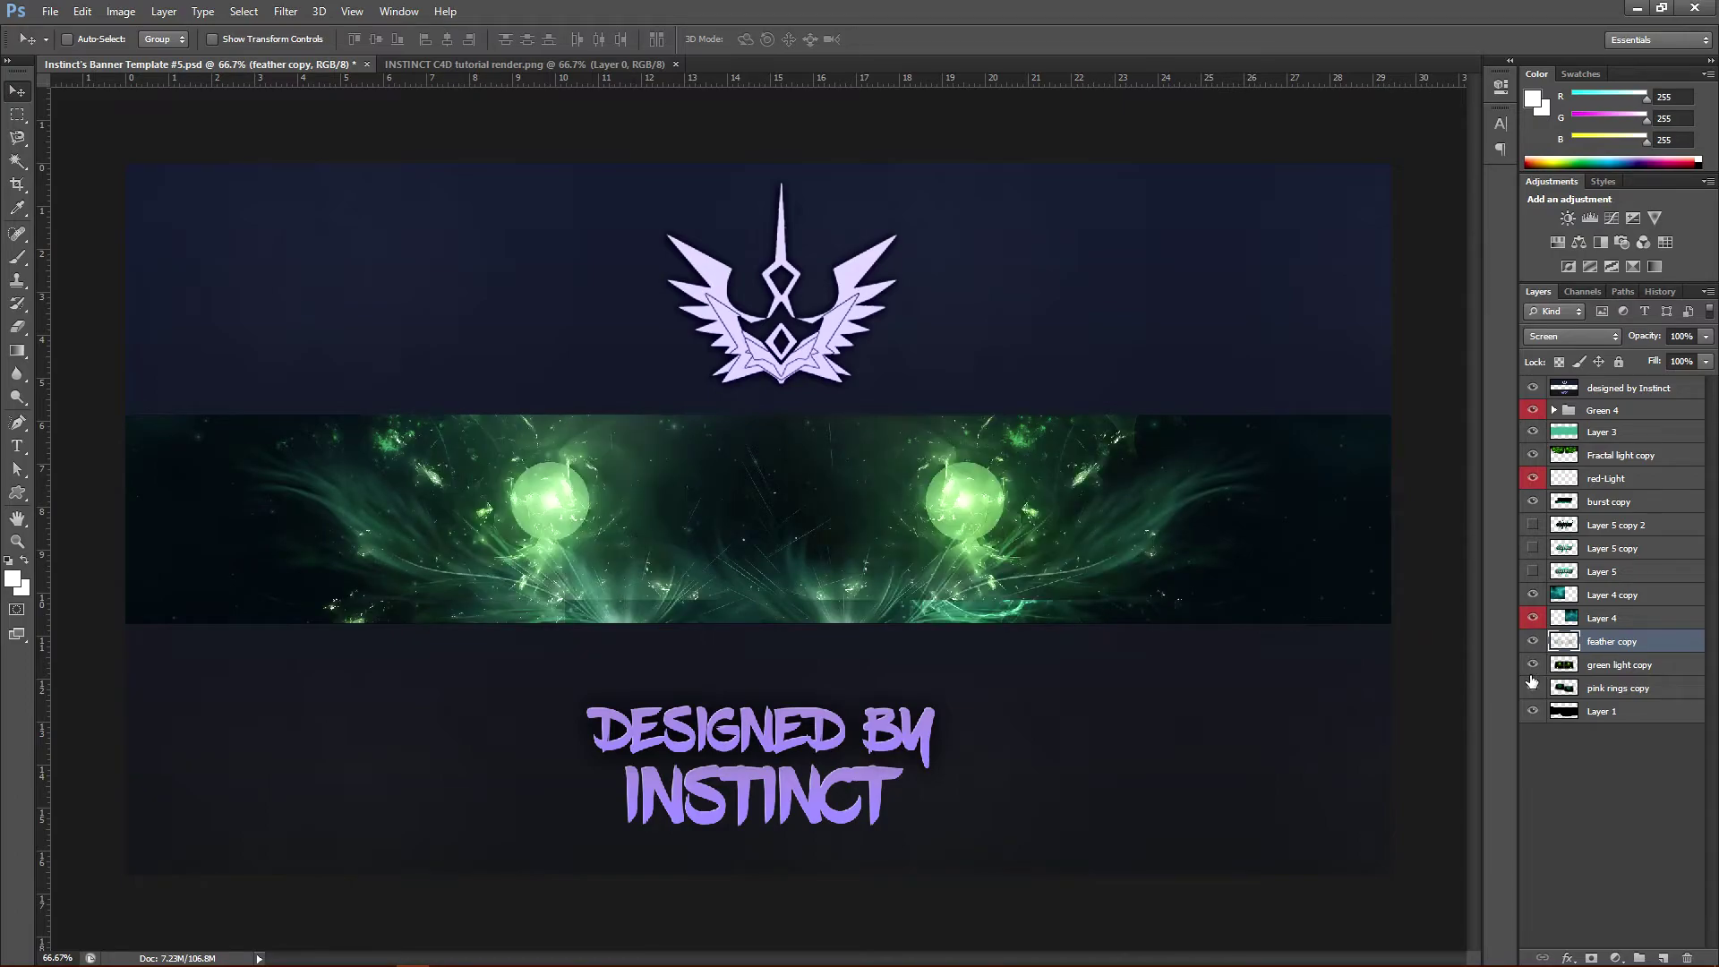
Show the text layers again and enlarge the green light copy layer to about 115% around the text.
left_click(1625, 664)
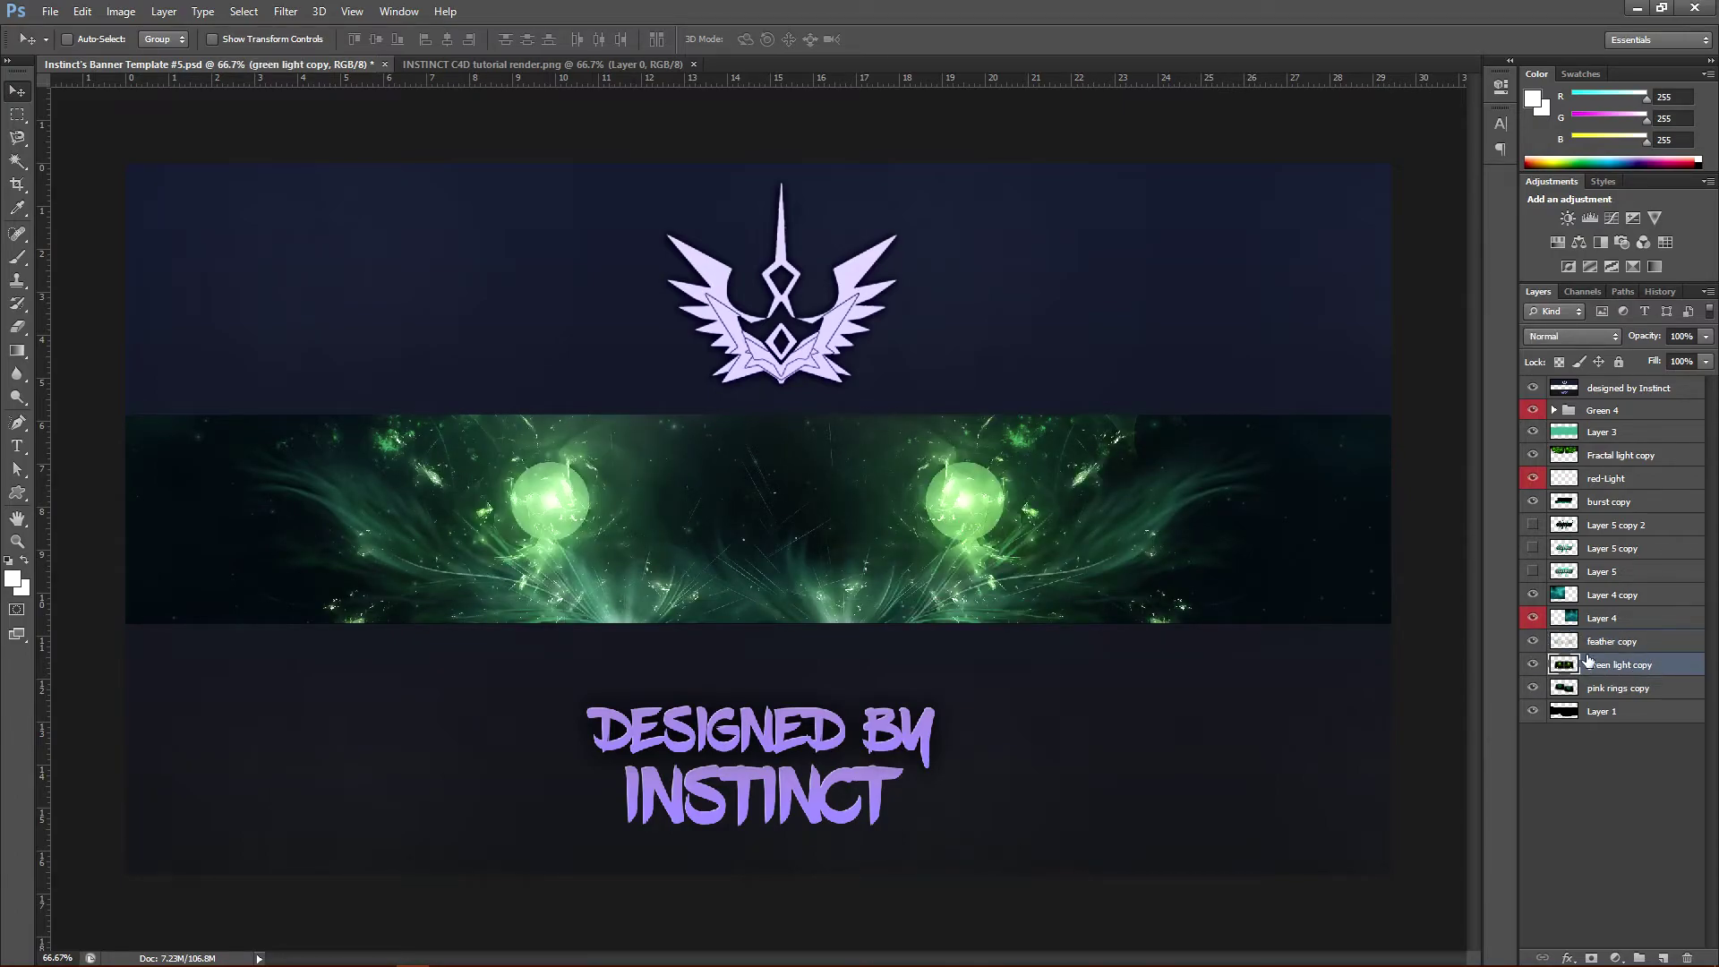
left_click_drag(1533, 527, 1533, 573)
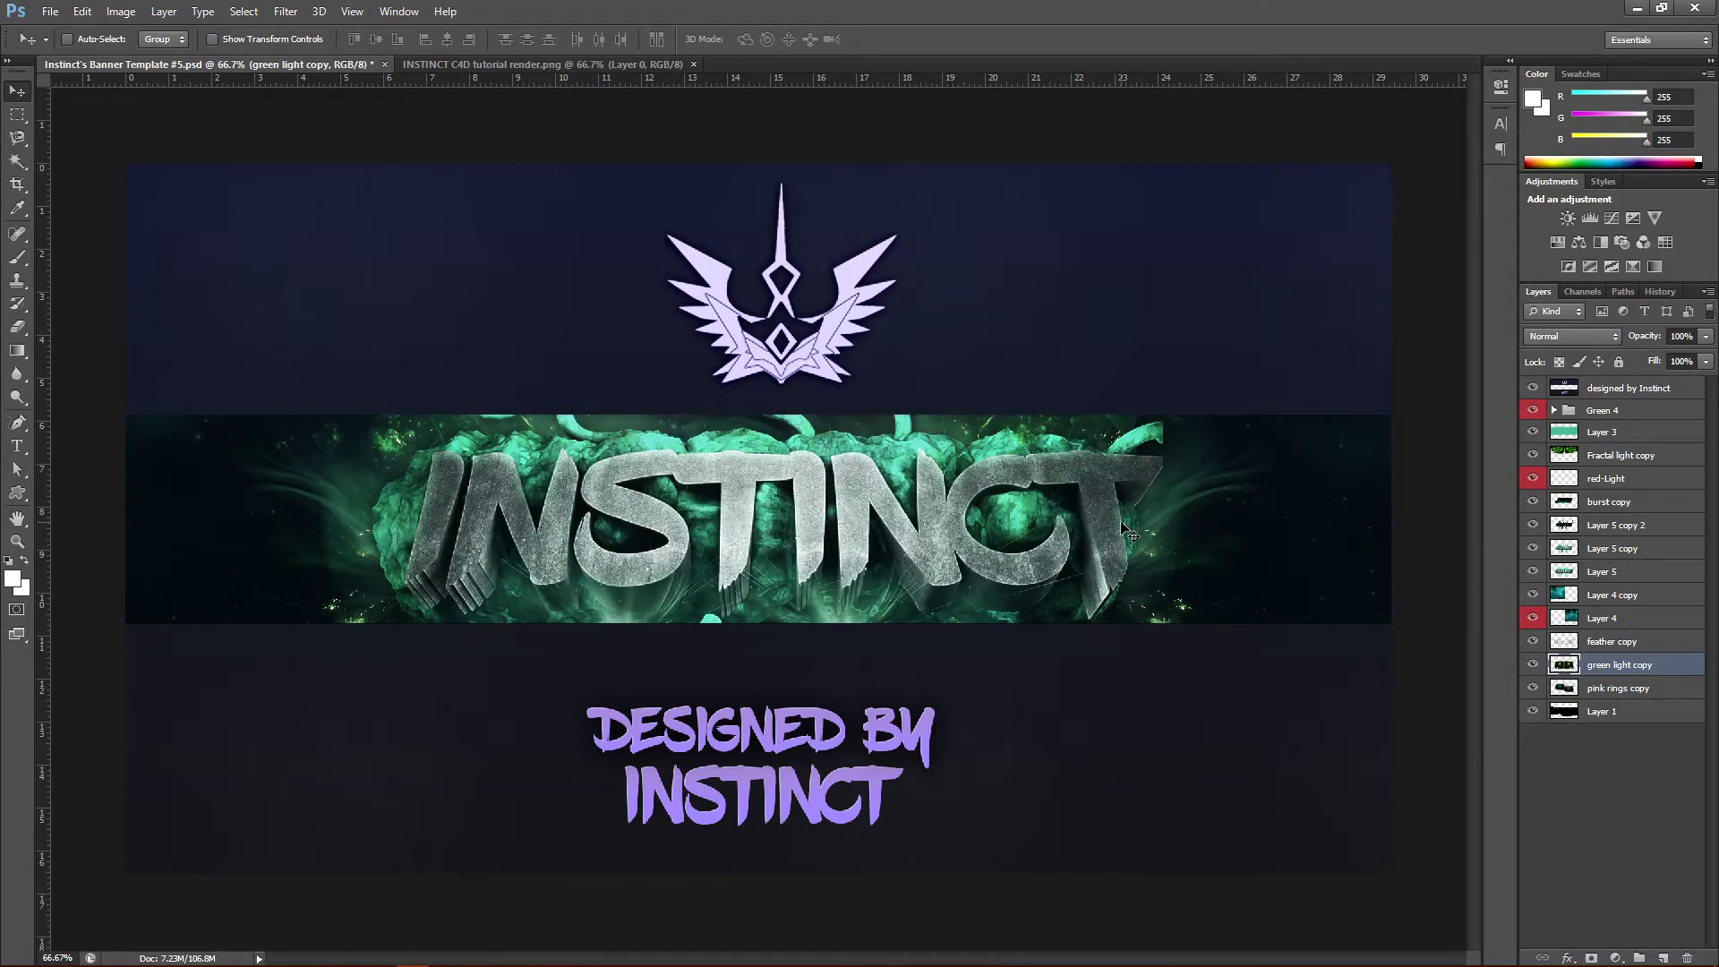
key("ctrl+t")
left_click_drag(1278, 801, 1358, 831, "shift")
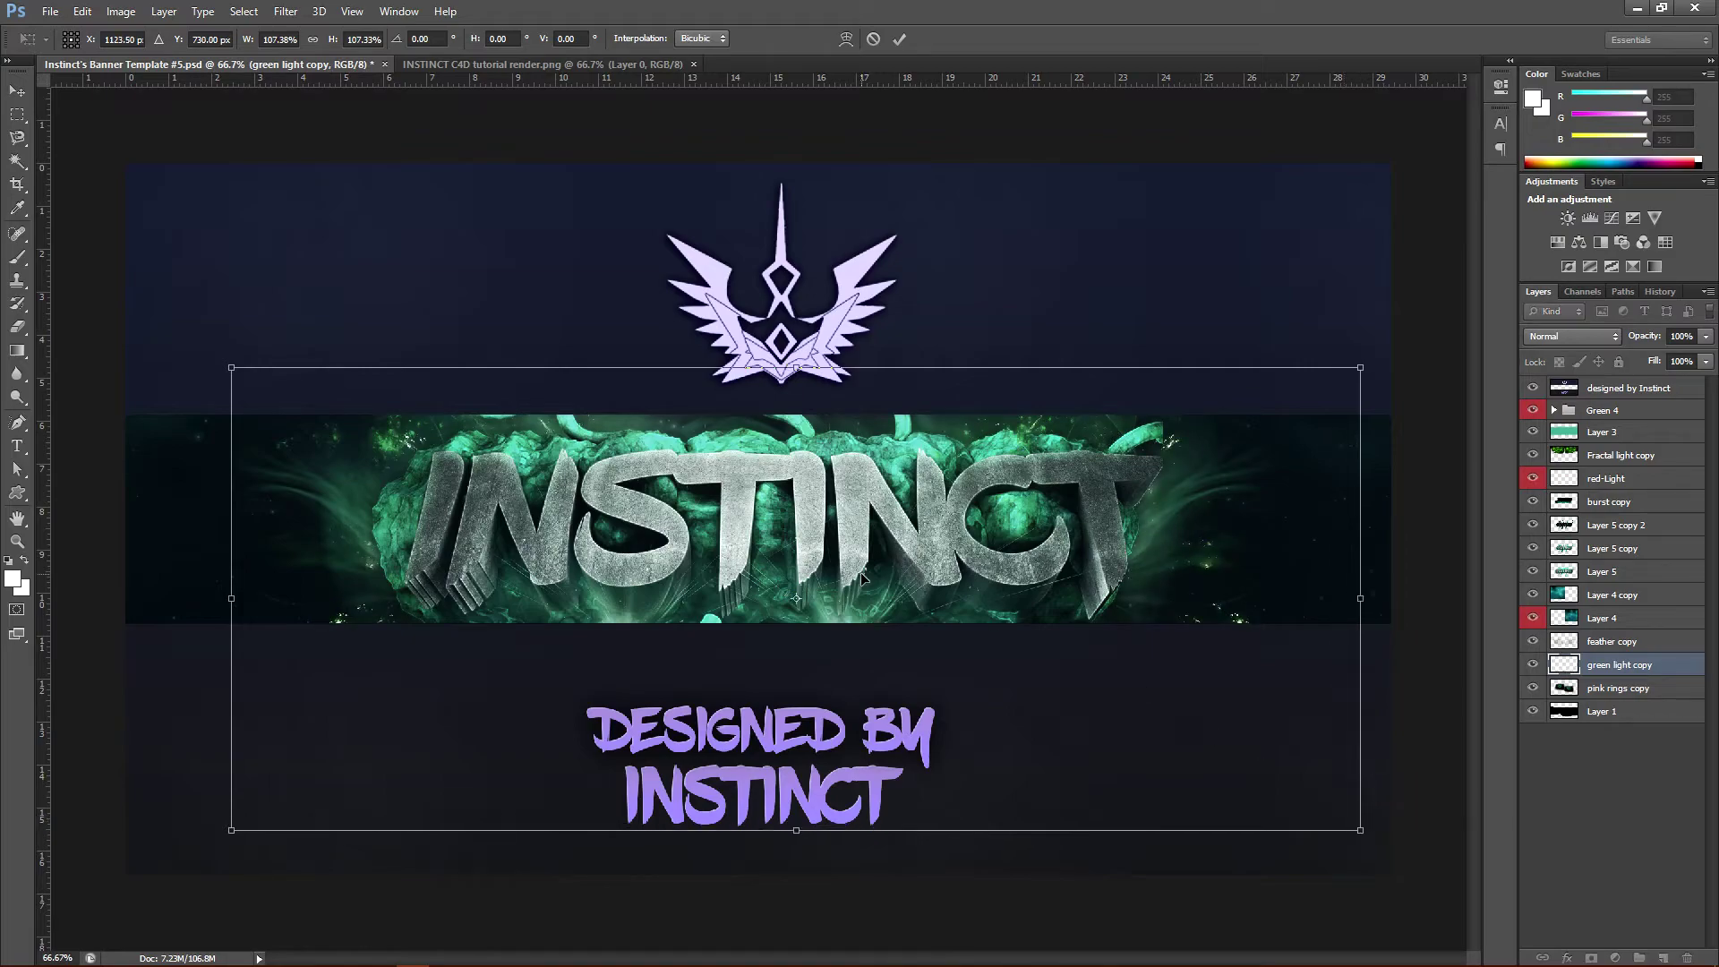
left_click_drag(233, 371, 152, 335, "shift")
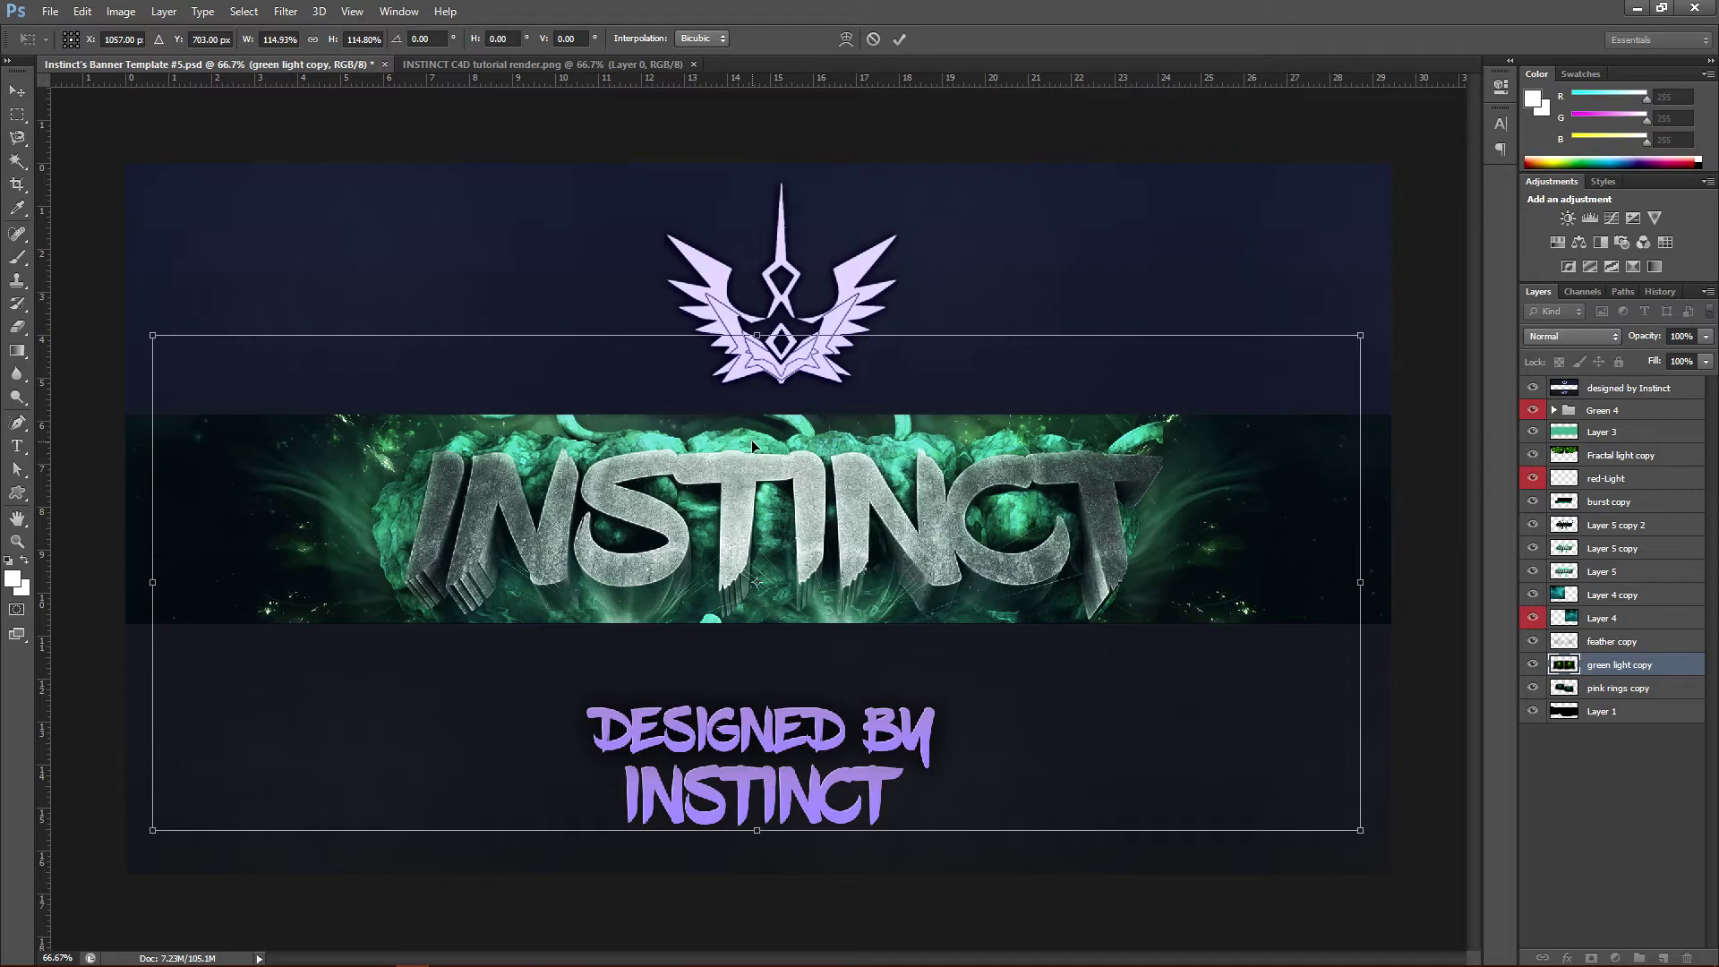
key("Return")
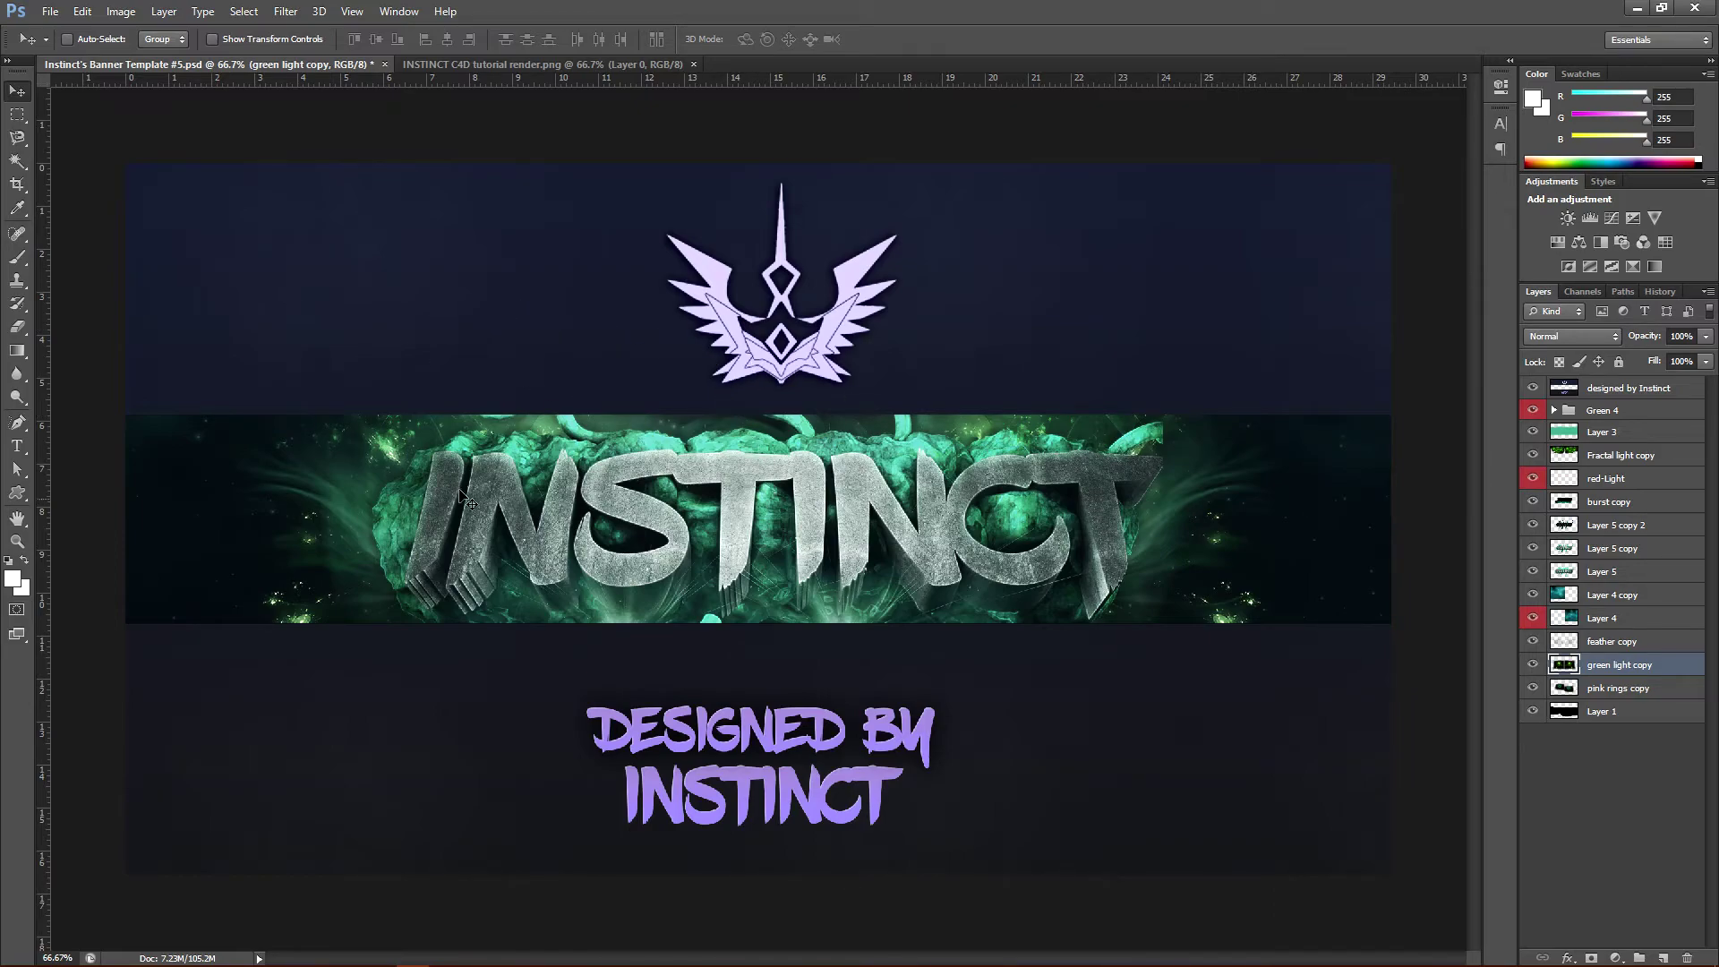
Merge everything from the Green 4 group down to Layer 1 into a single layer, keeping designed by Instinct separate.
left_click(1577, 703)
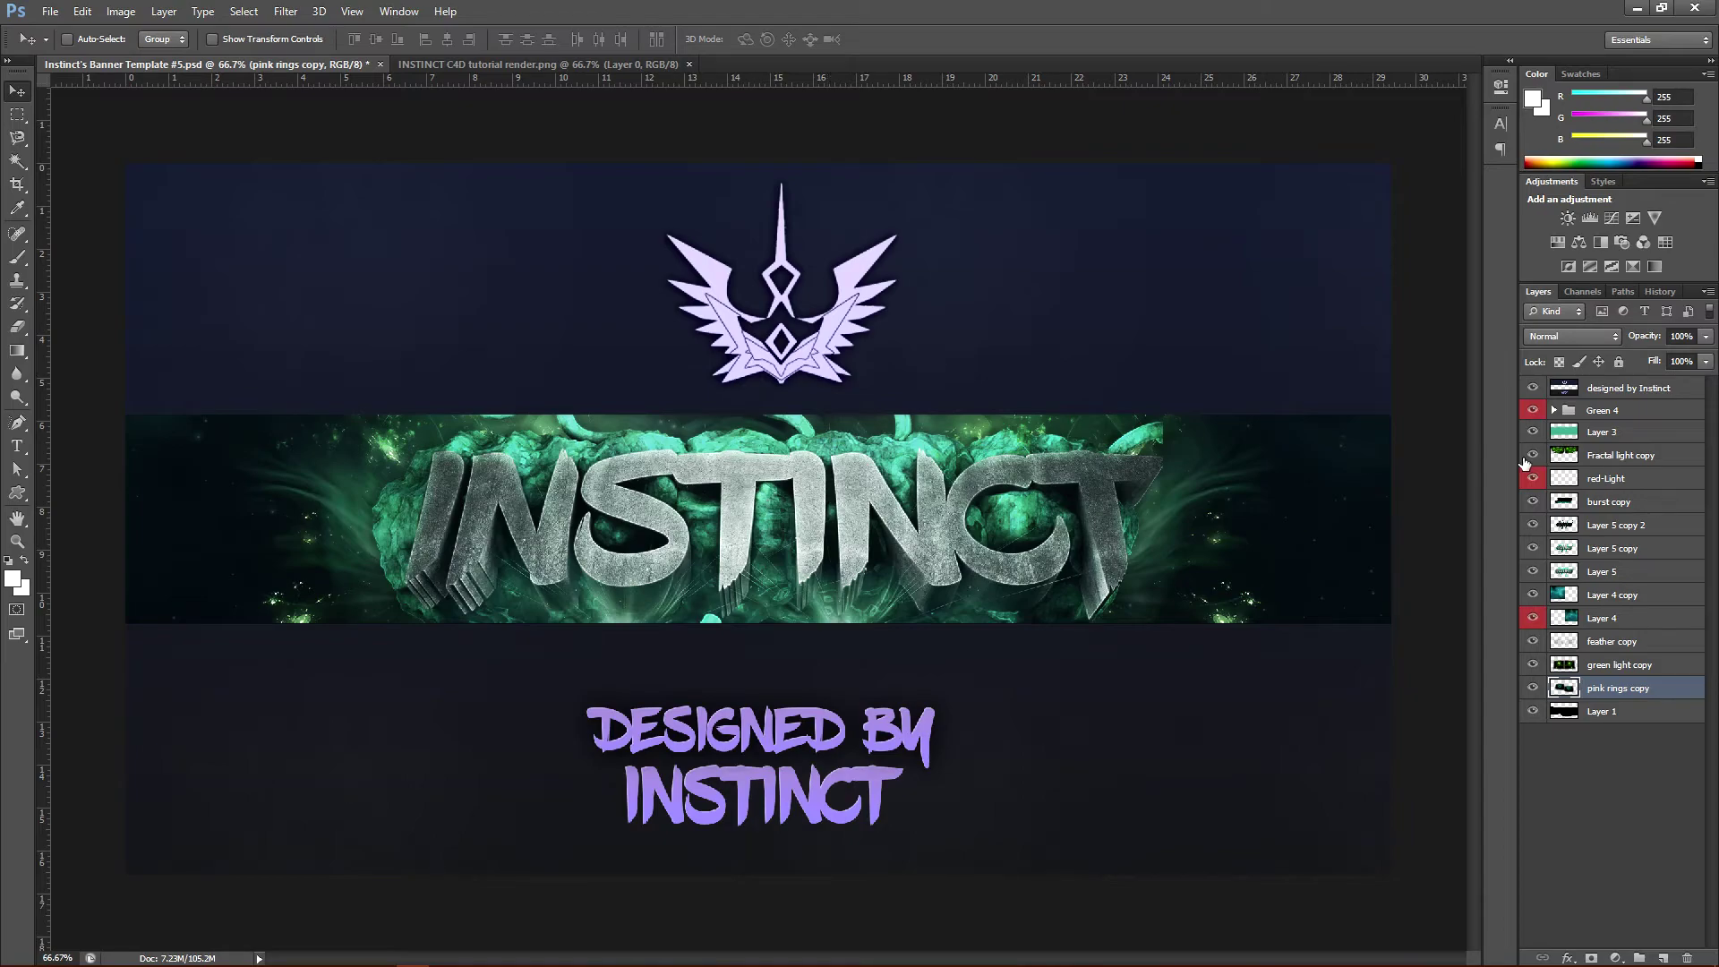
left_click(1553, 410)
left_click(1553, 411)
left_click(1659, 412)
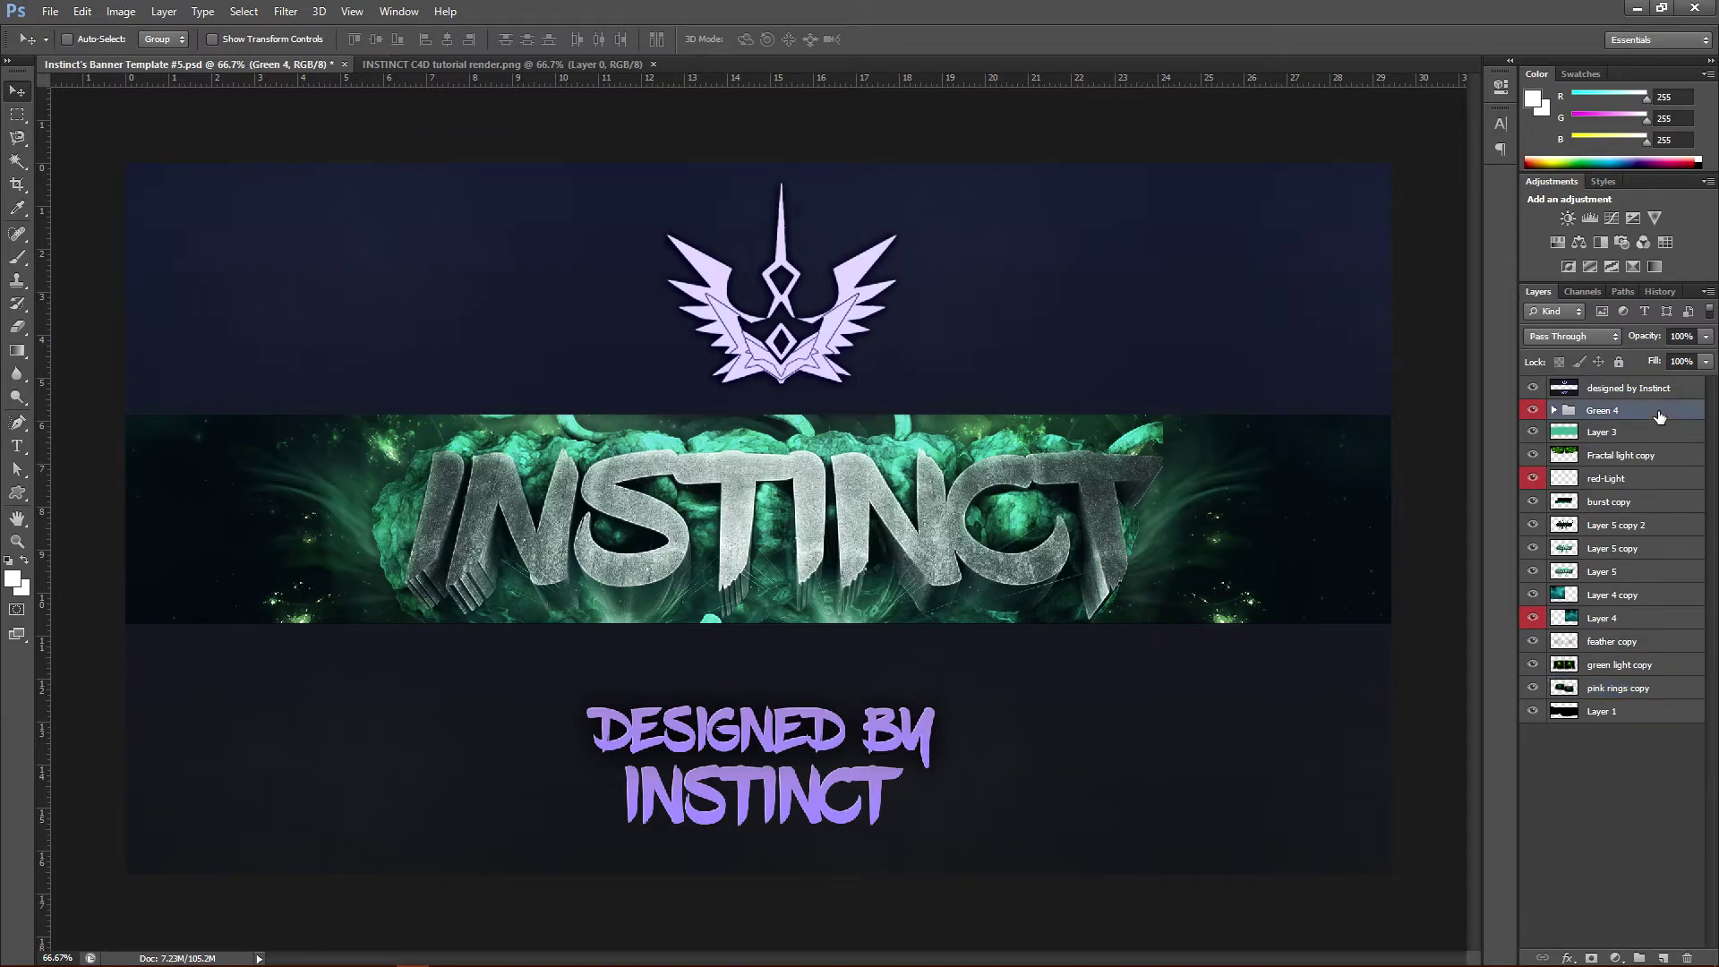
left_click(1646, 713, "shift")
right_click(1634, 553)
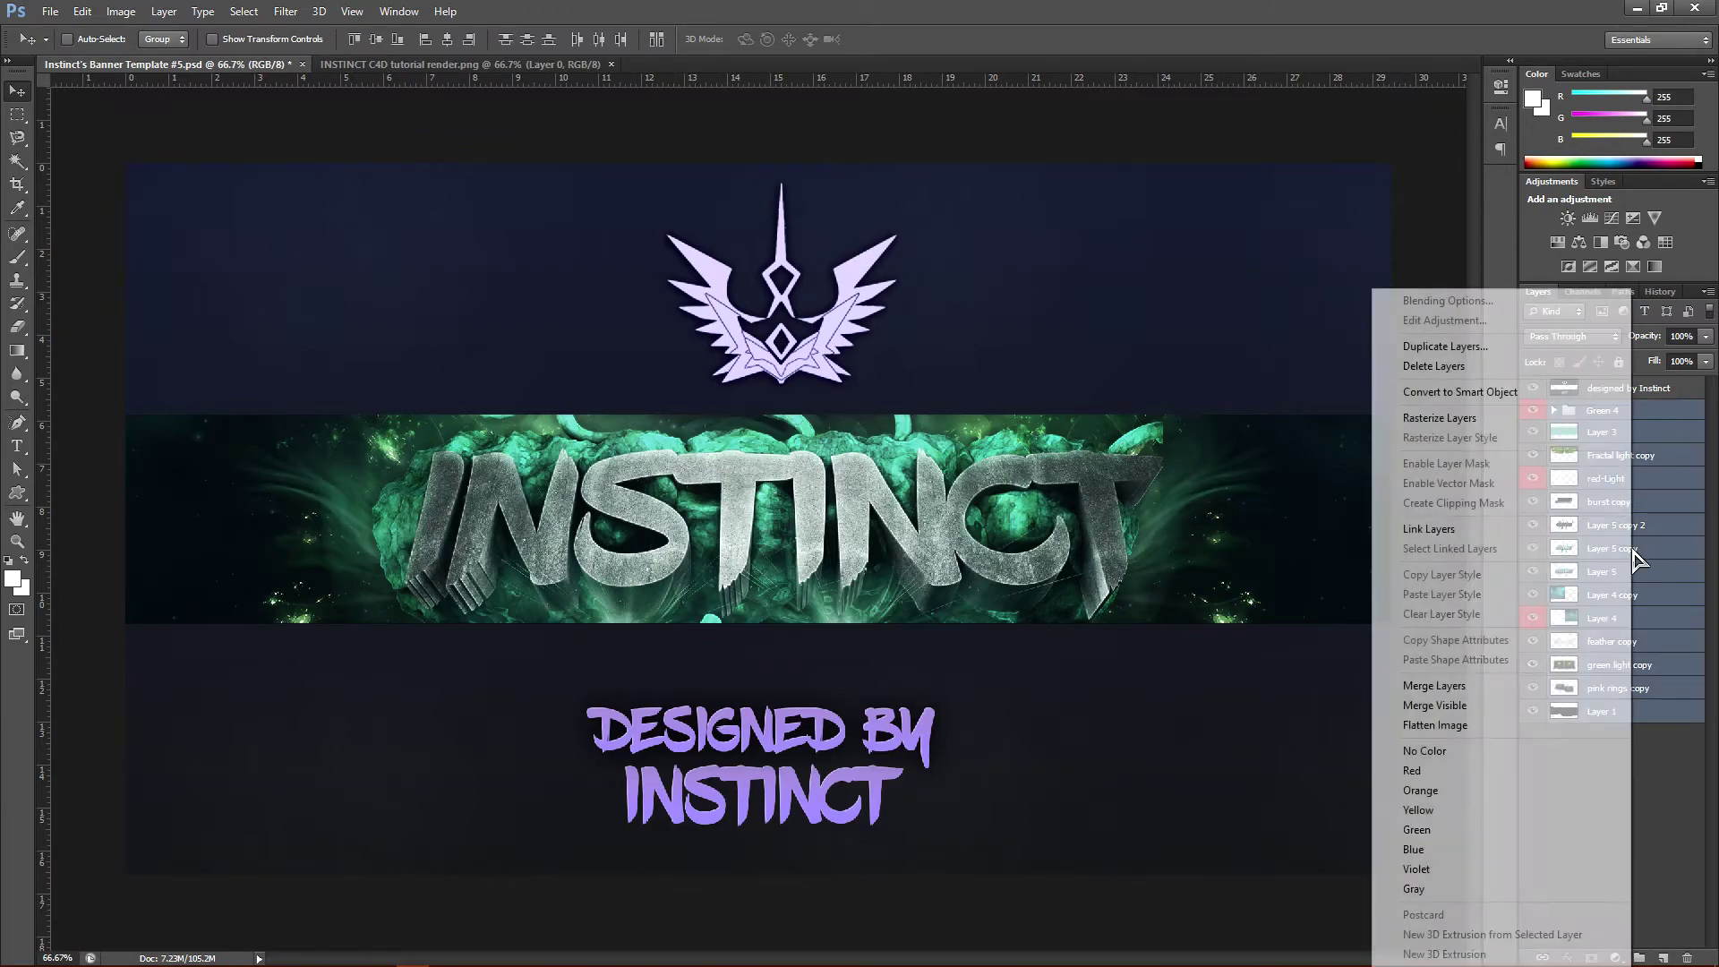
left_click(1443, 685)
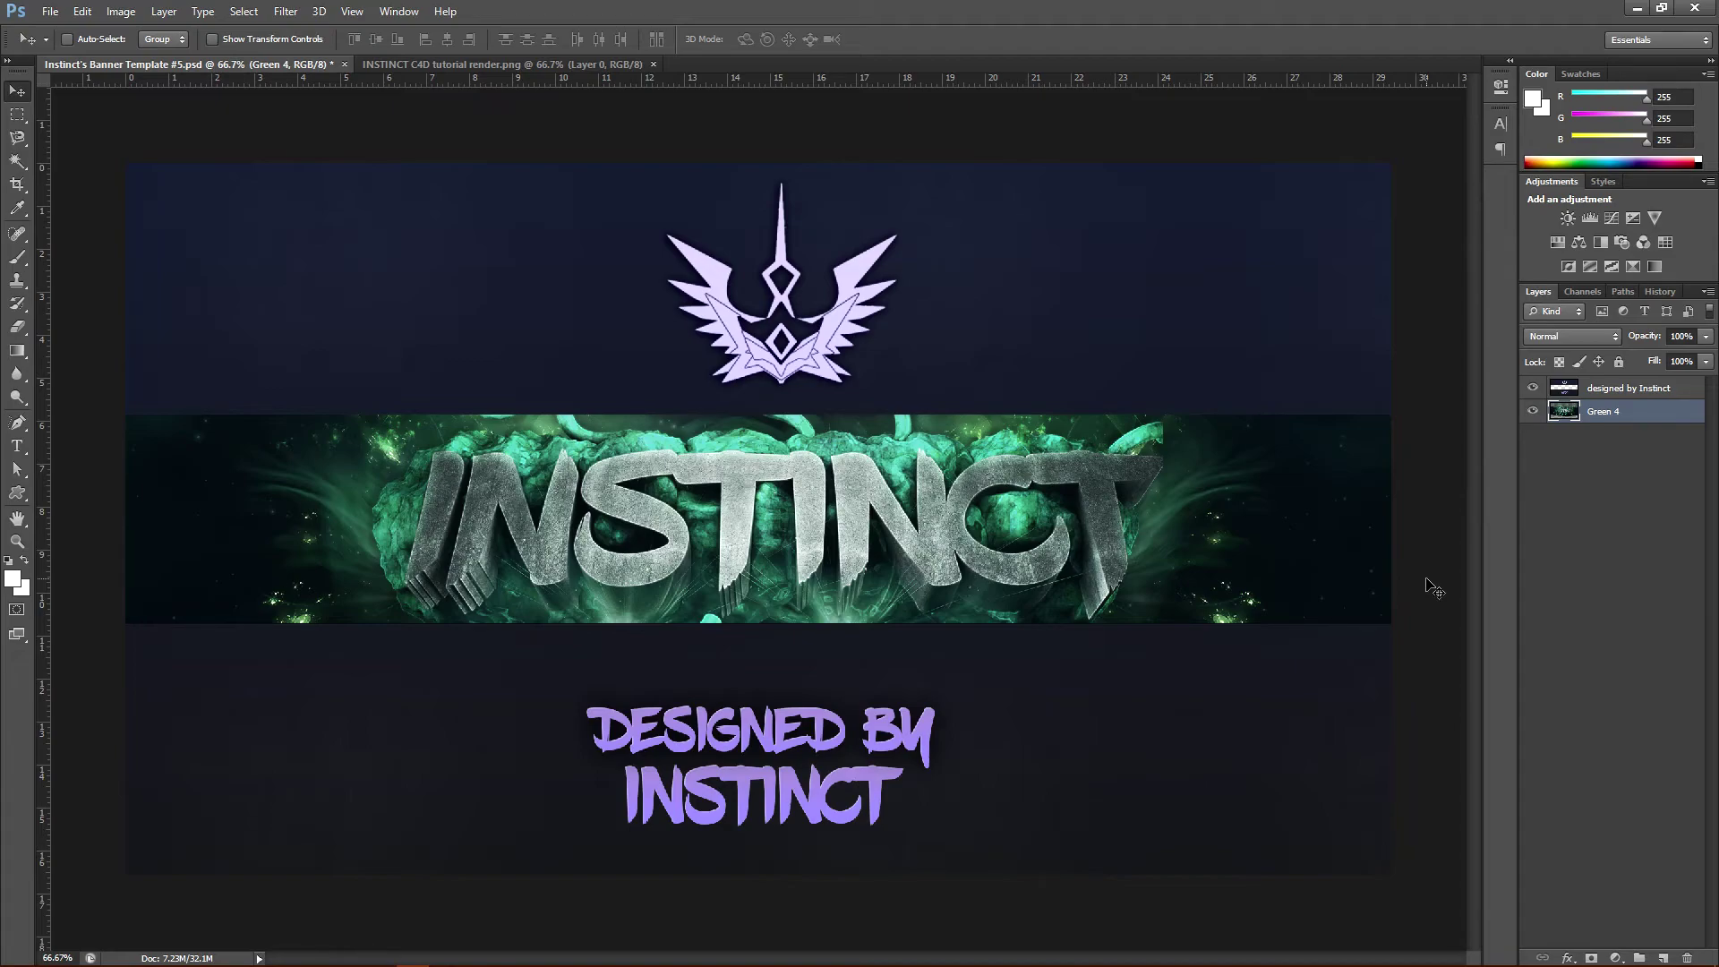
Toggle the merged Green 4 layer's visibility and review the document's edit history.
left_click(1532, 412)
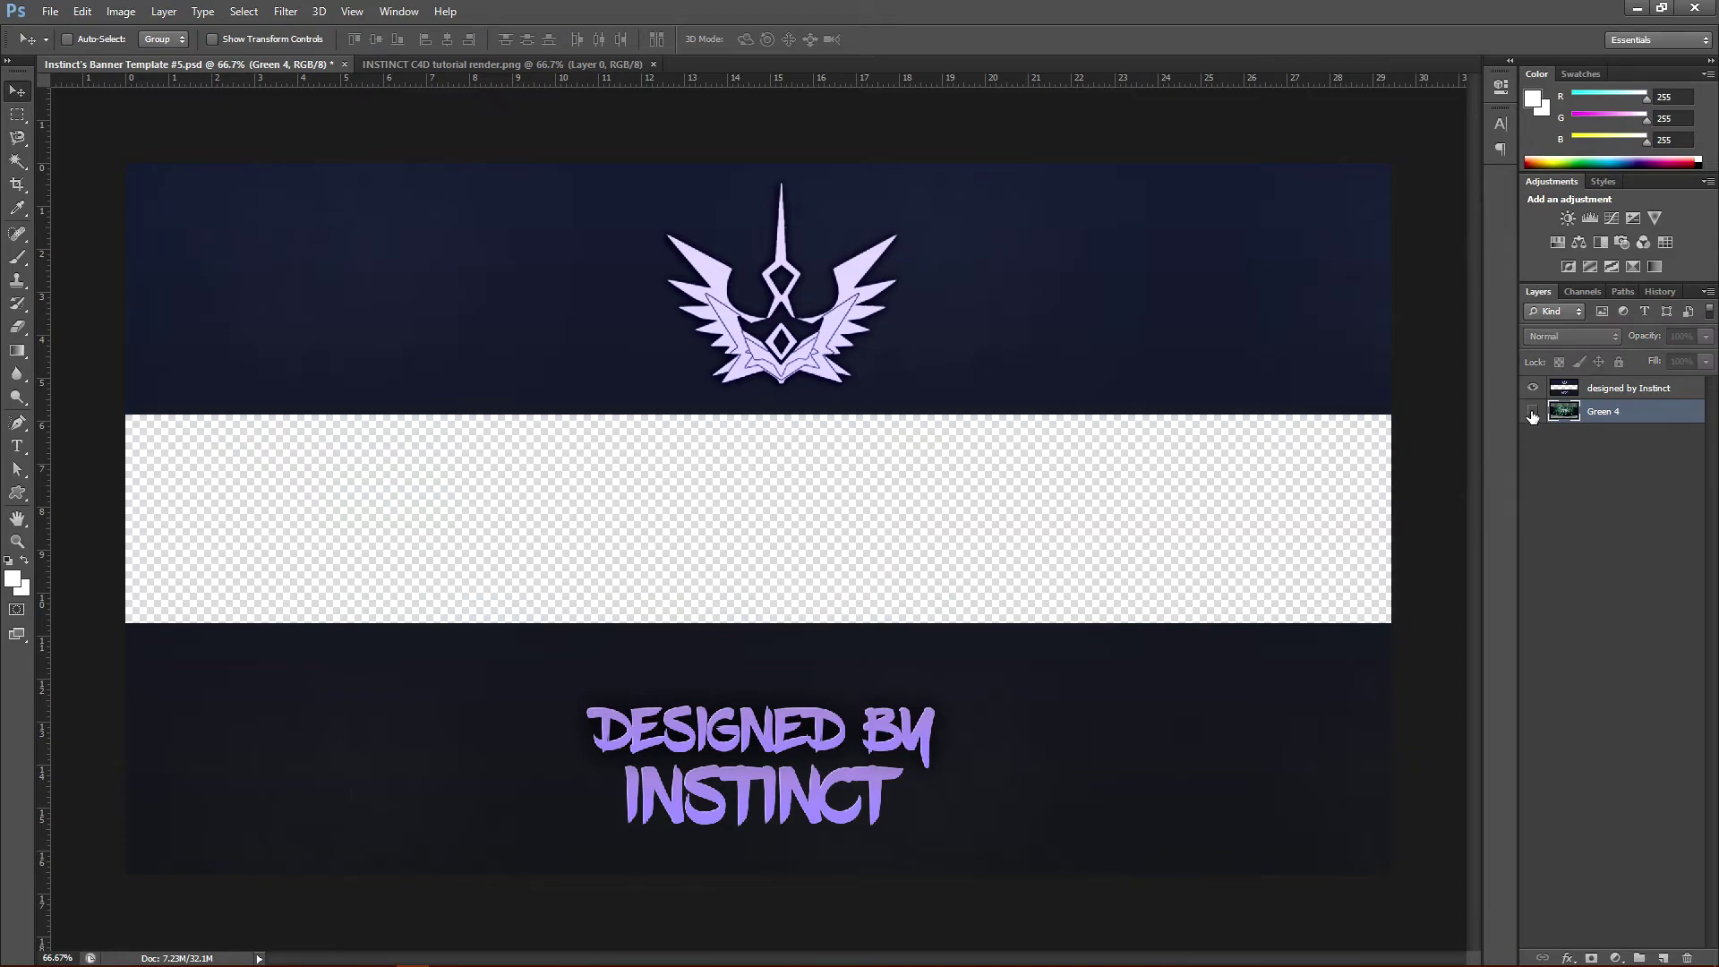
left_click(1532, 412)
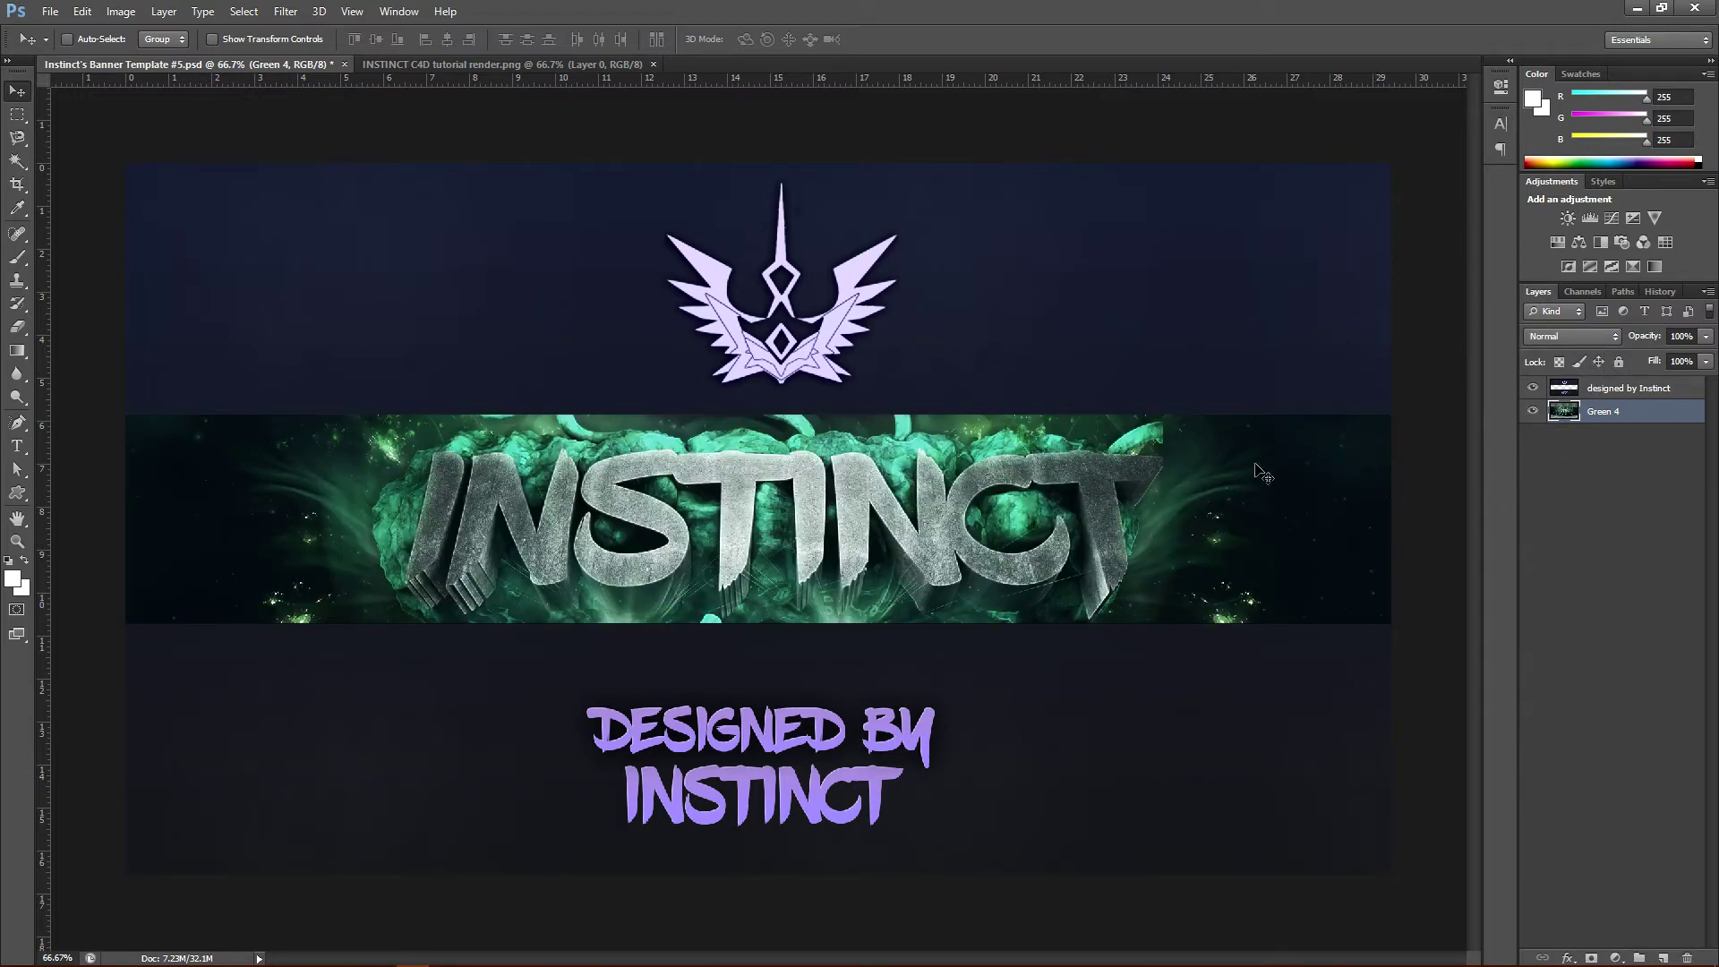
left_click(1661, 291)
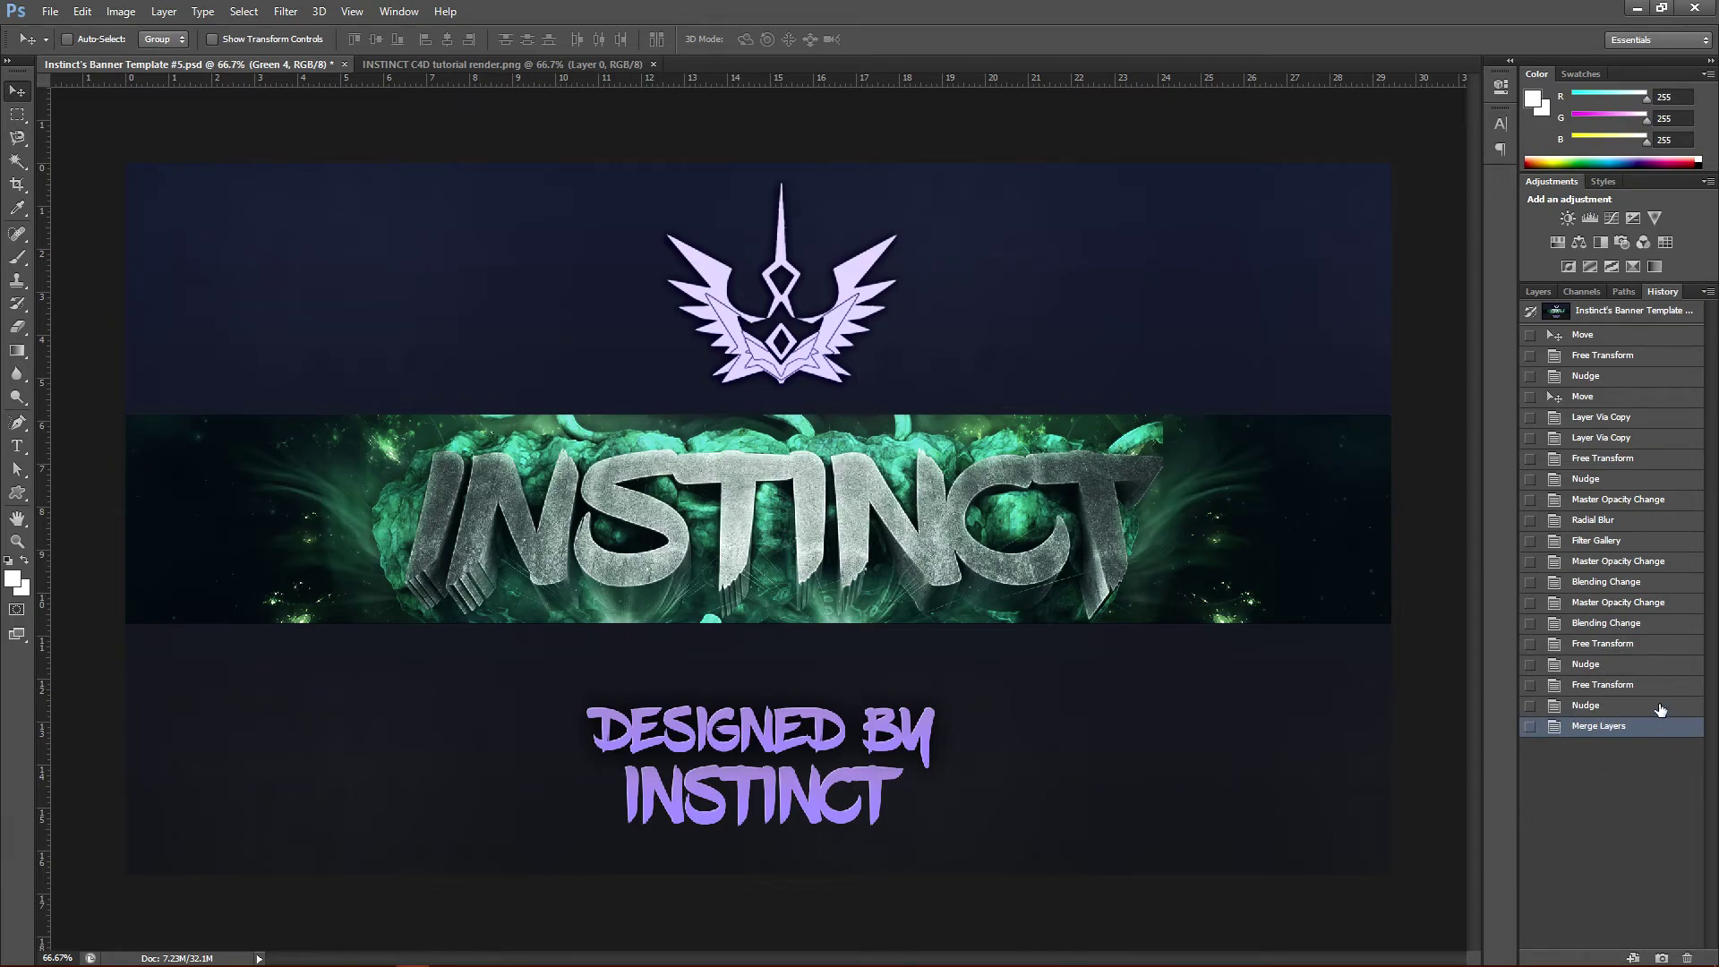
left_click(1538, 292)
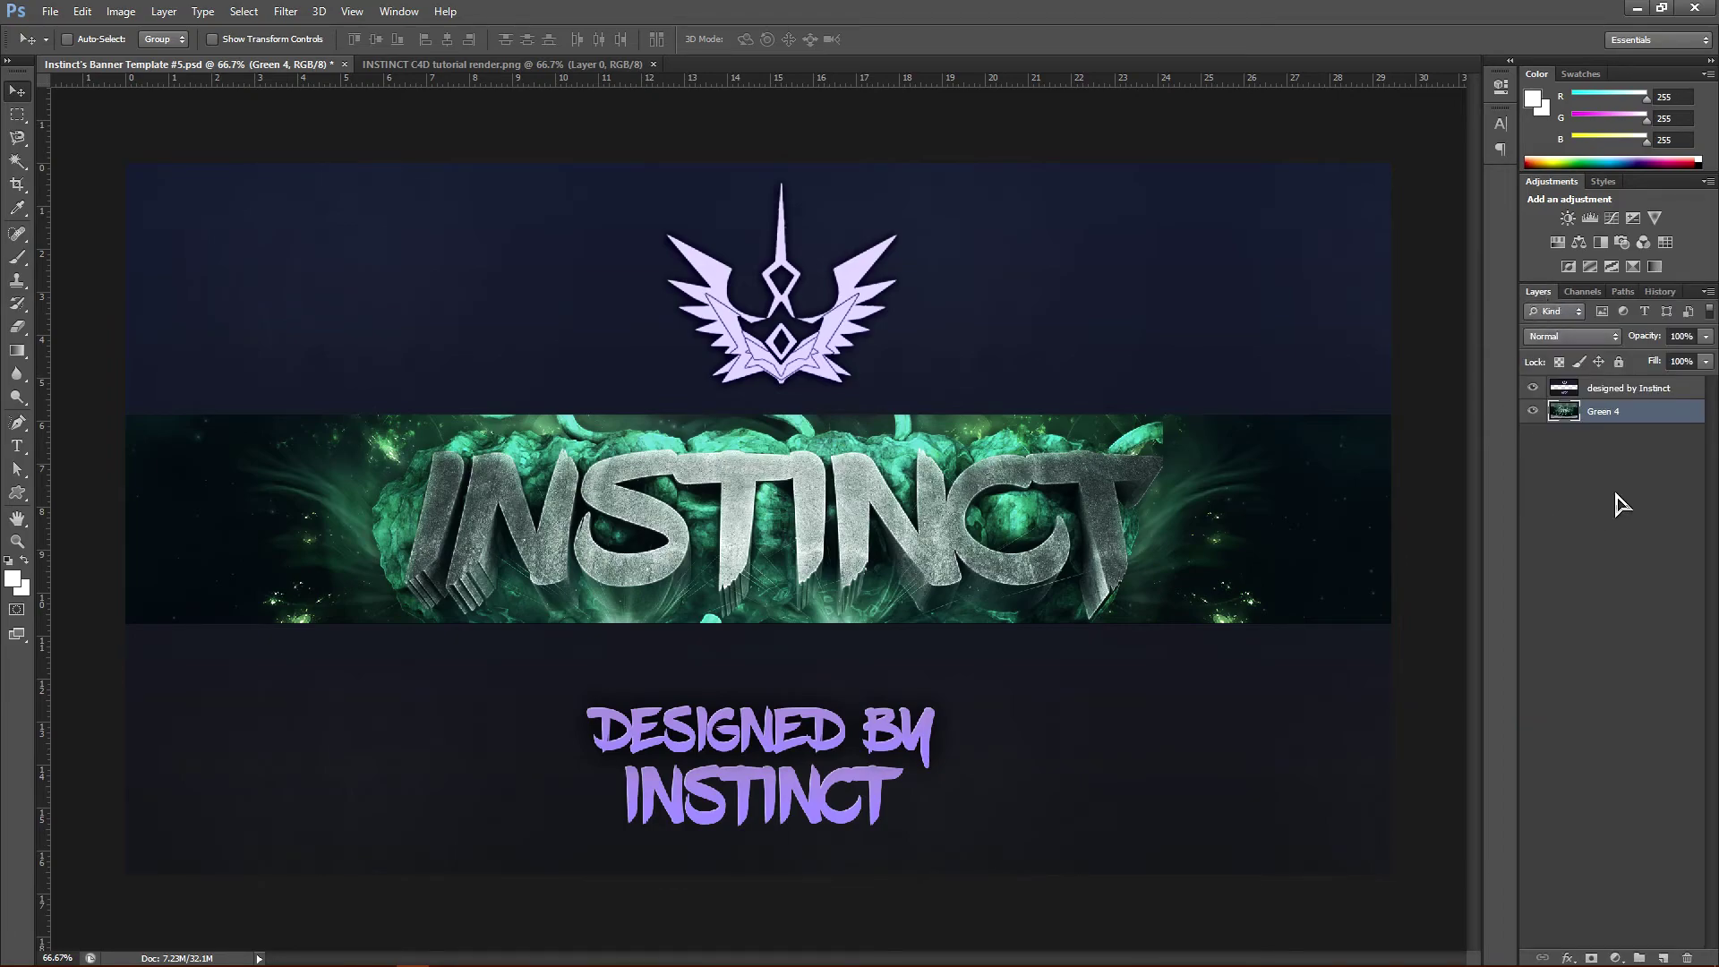
left_click(1532, 411)
left_click(1533, 411)
Recolor the merged Green 4 layer from green to blue with Hue/Saturation, using a hue shift of about +42.
key("ctrl+u")
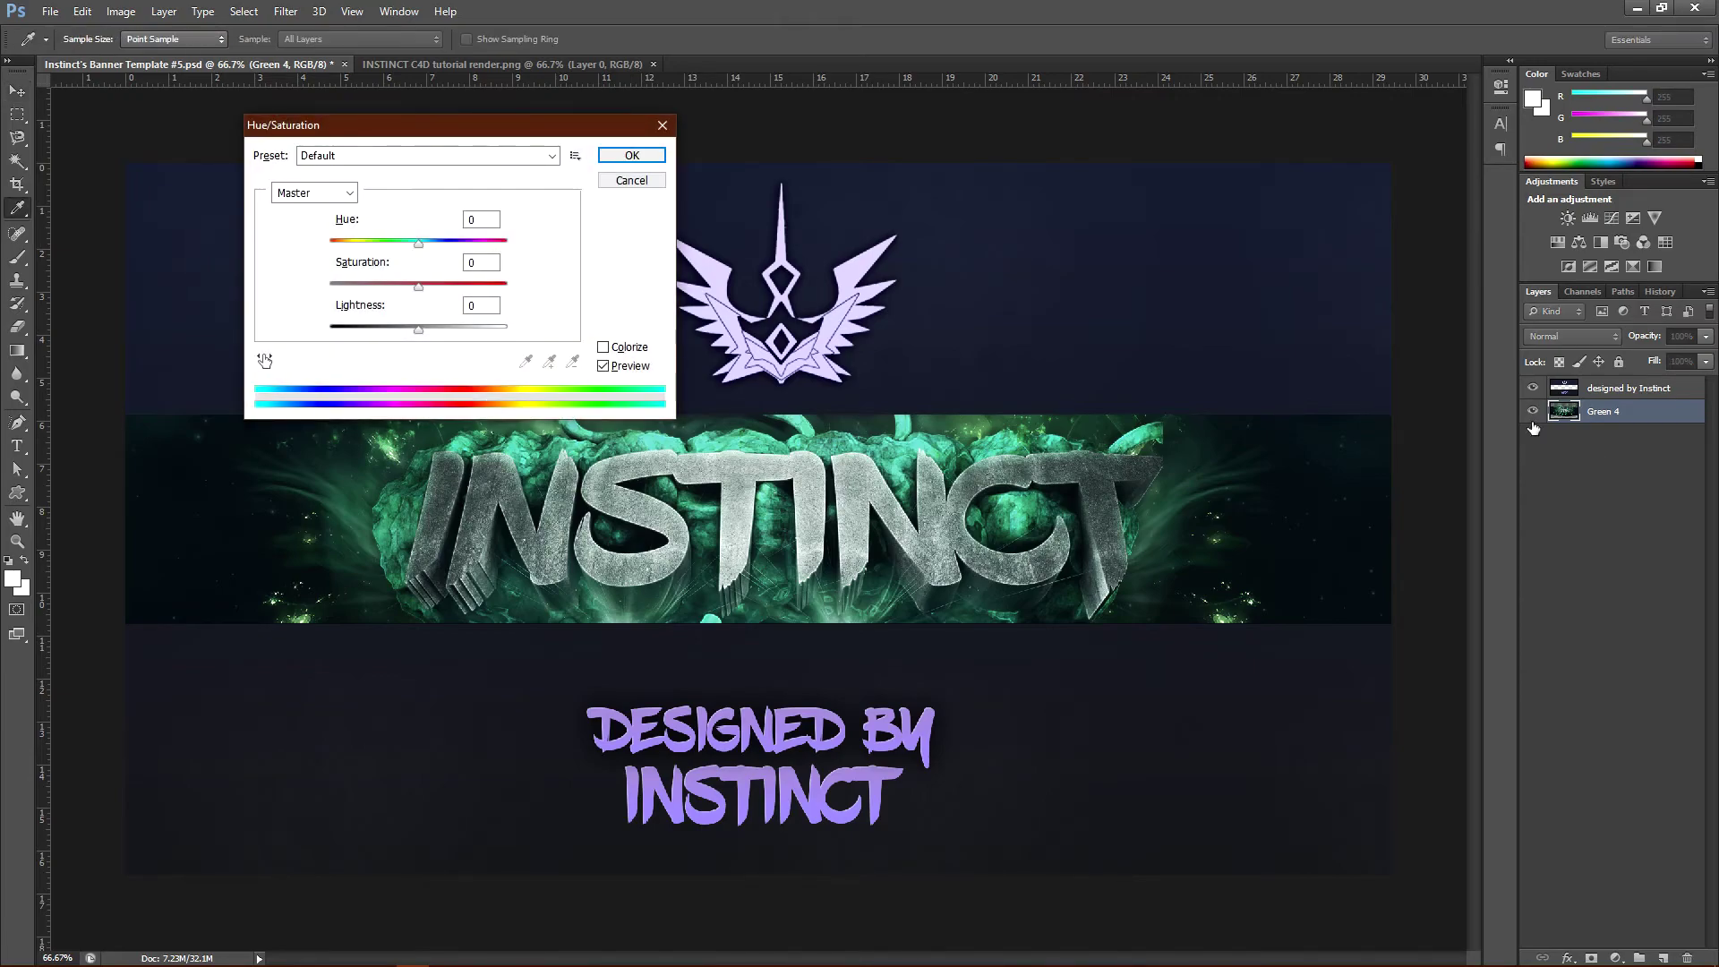
left_click_drag(448, 260, 465, 261)
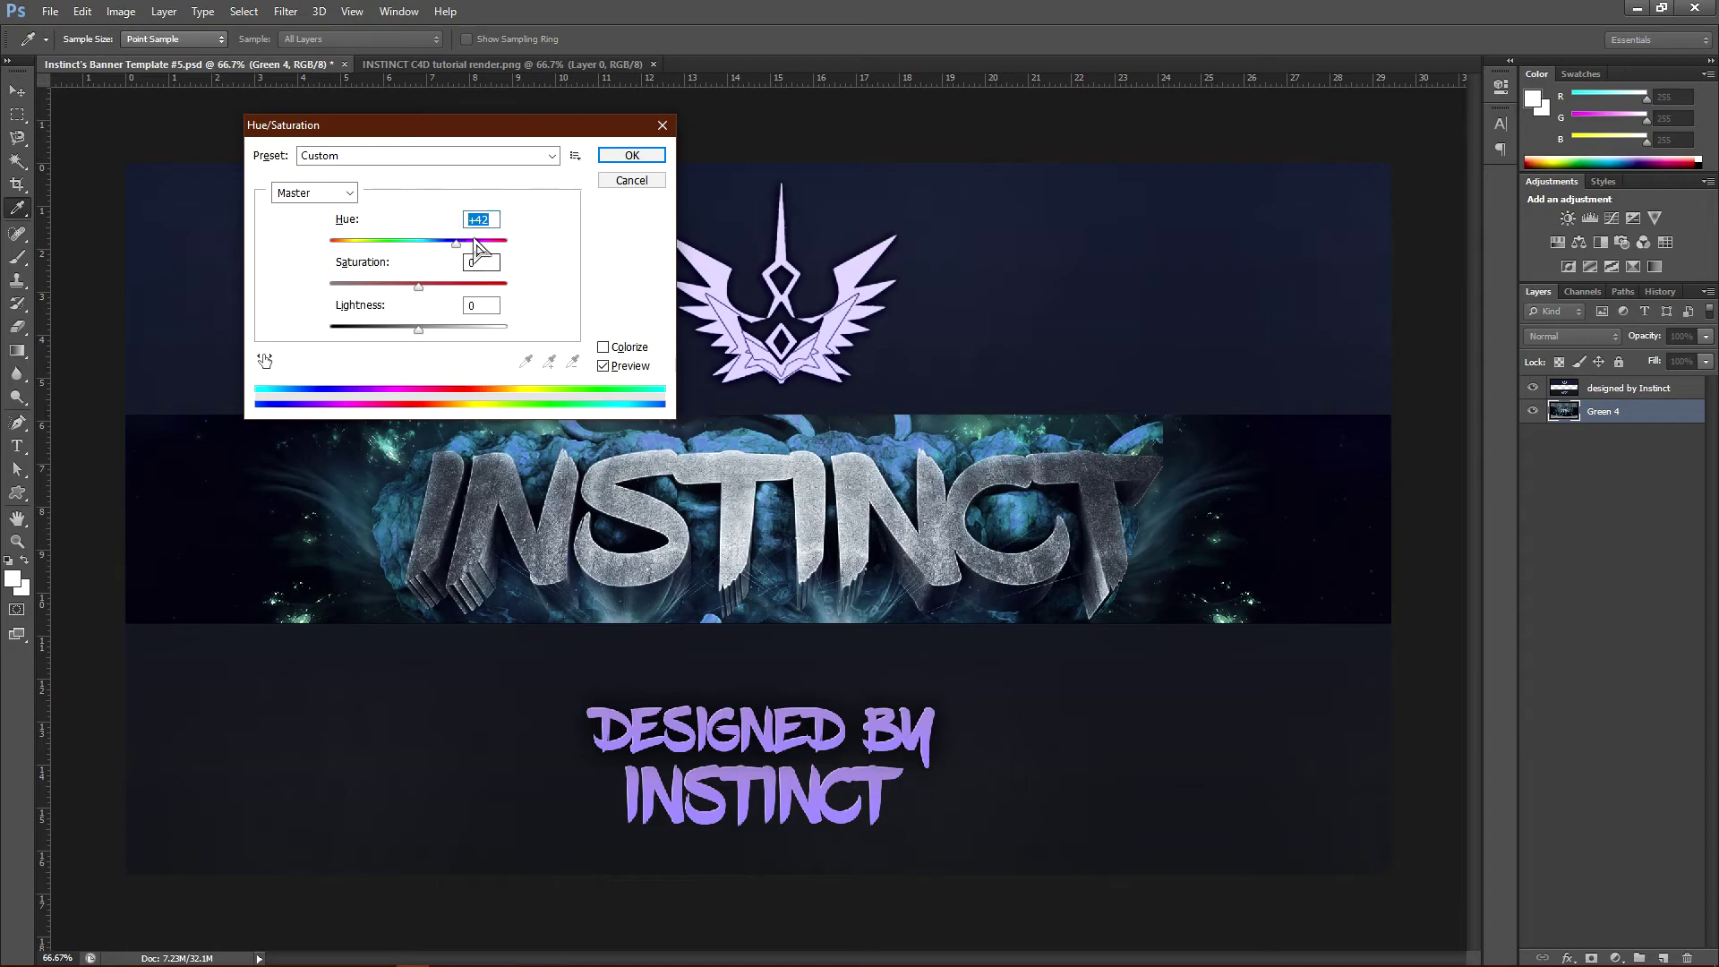
left_click(490, 241)
mouse_move(491, 243)
left_mouse_down()
mouse_move(376, 255)
mouse_move(461, 257)
left_mouse_up()
left_click(632, 156)
key("v")
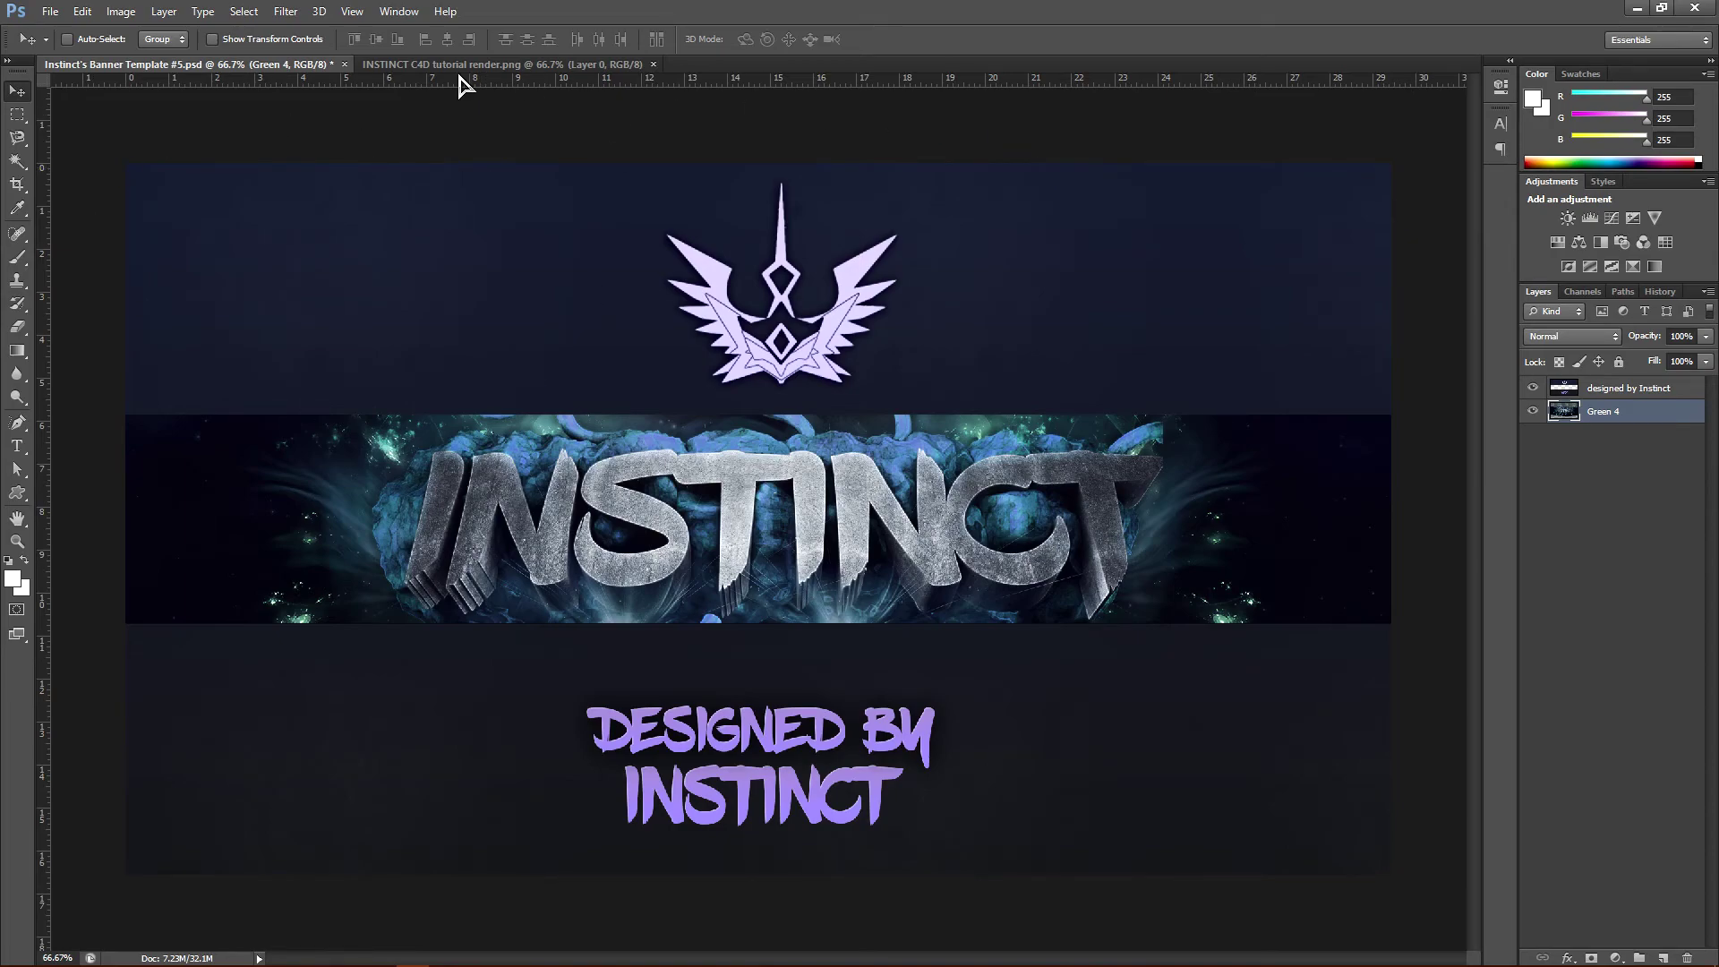
Set up saving the banner as a PNG copy in the Pictures folder, declining to overwrite the existing file of the same name.
left_click(50, 11)
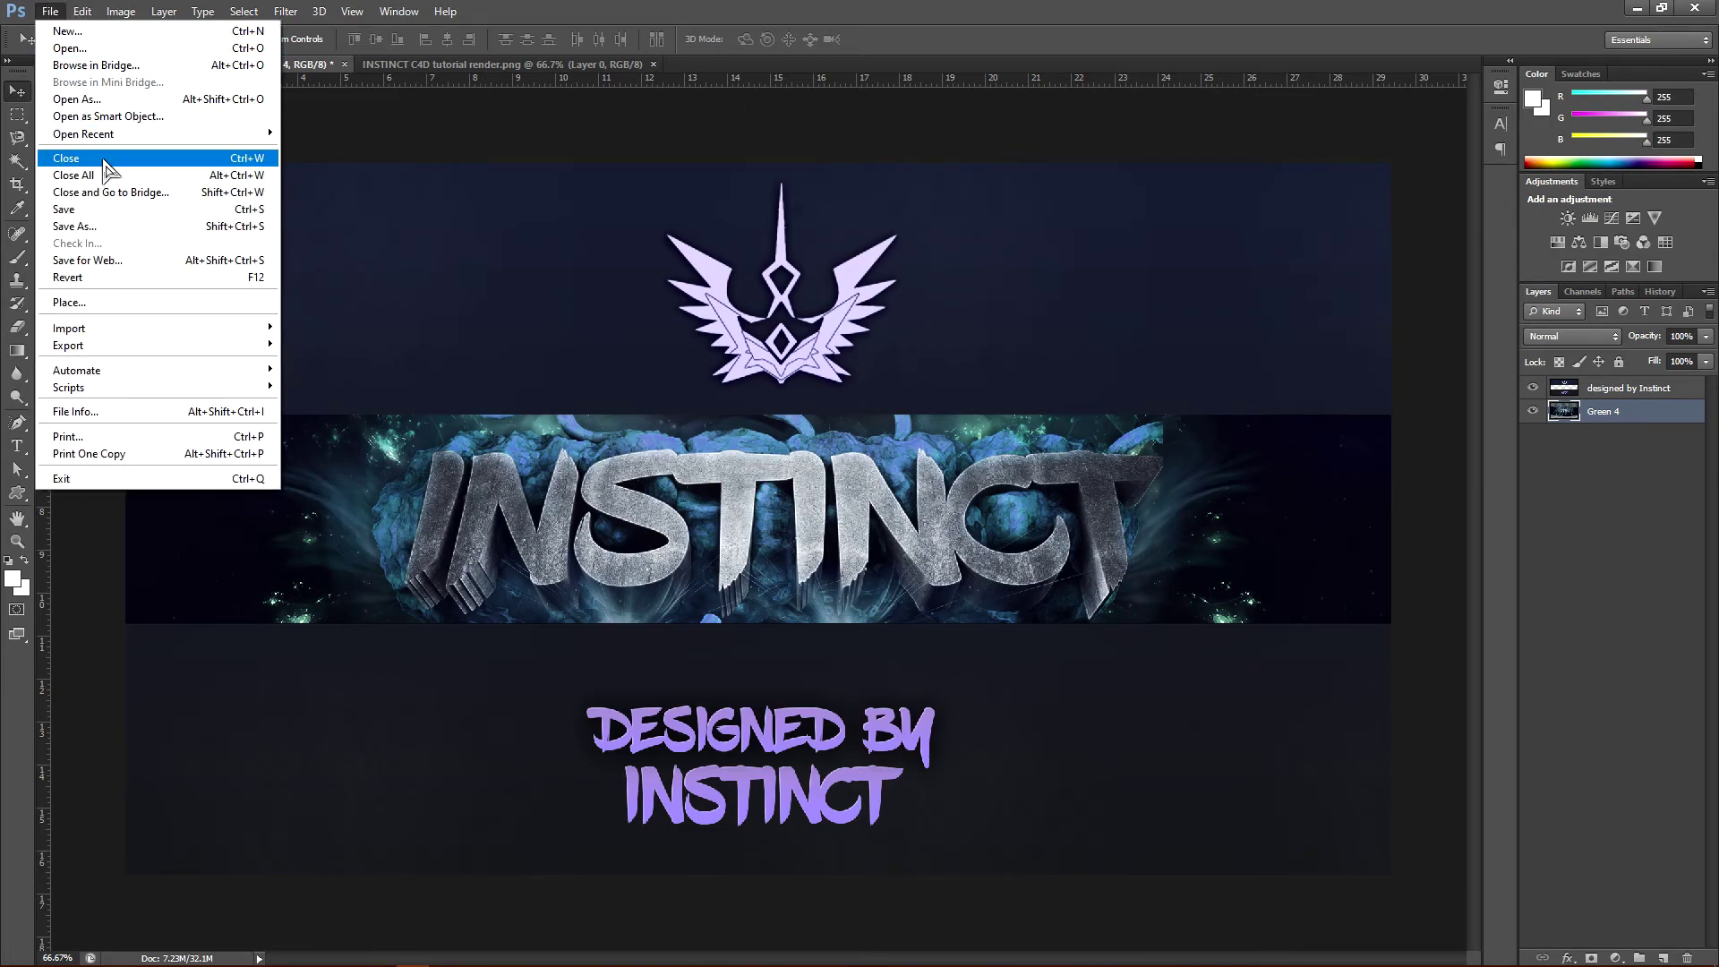
left_click(85, 225)
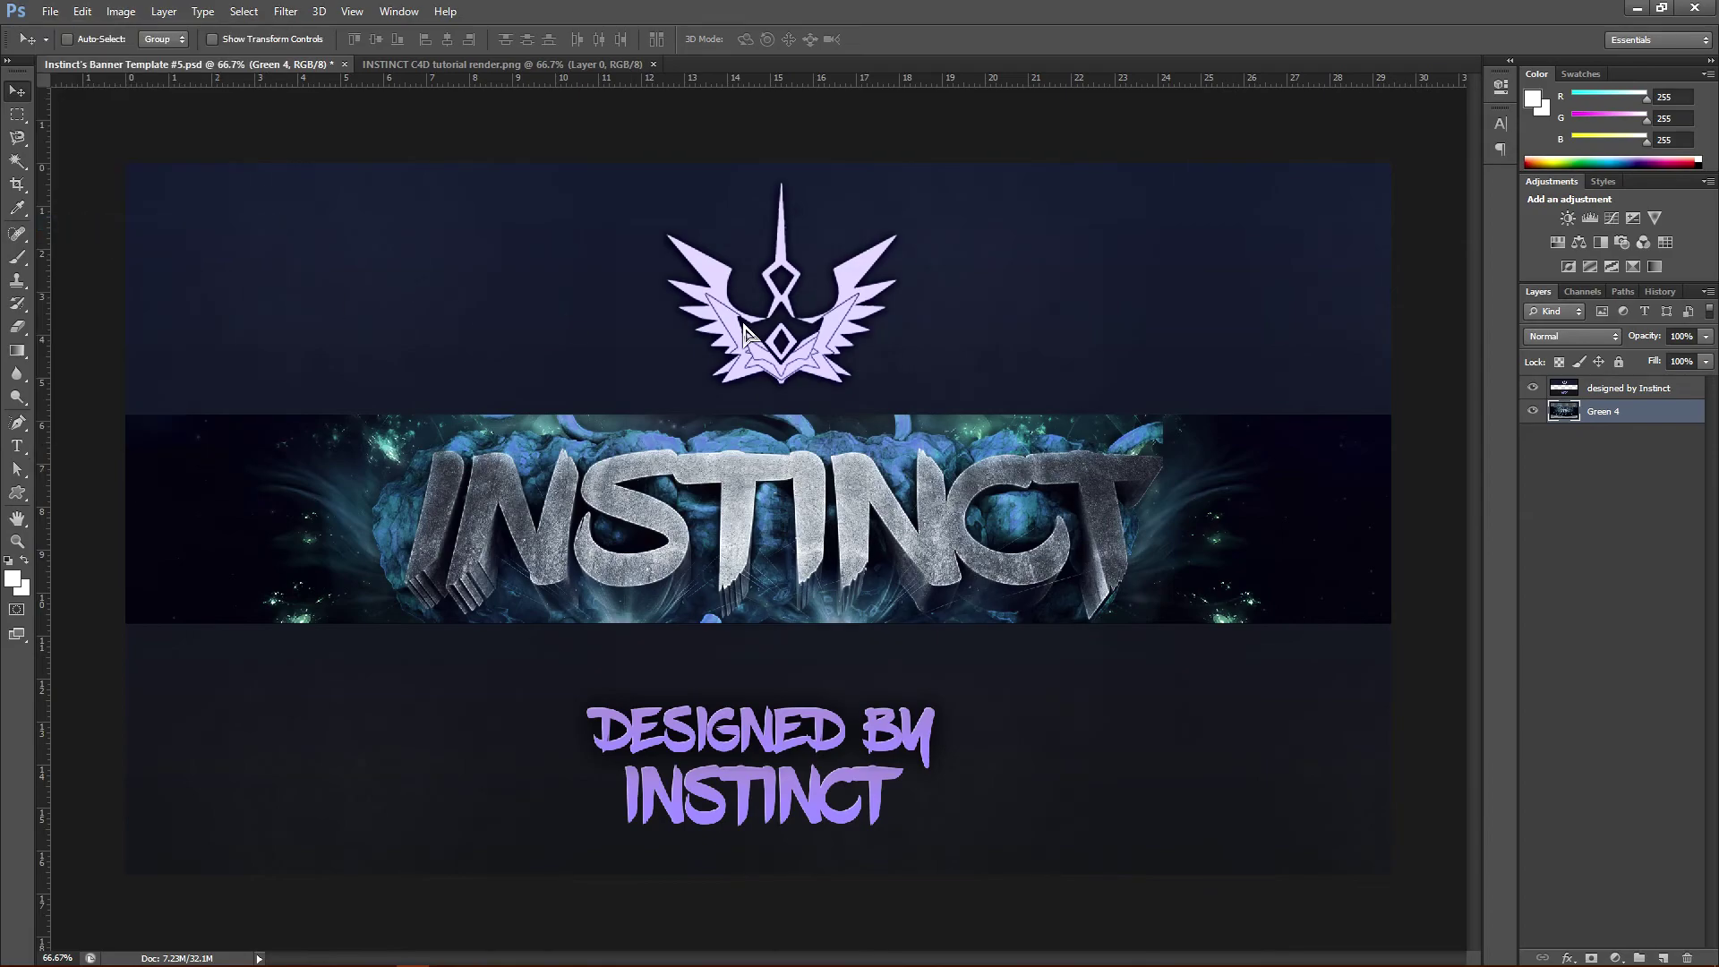
left_click(885, 532)
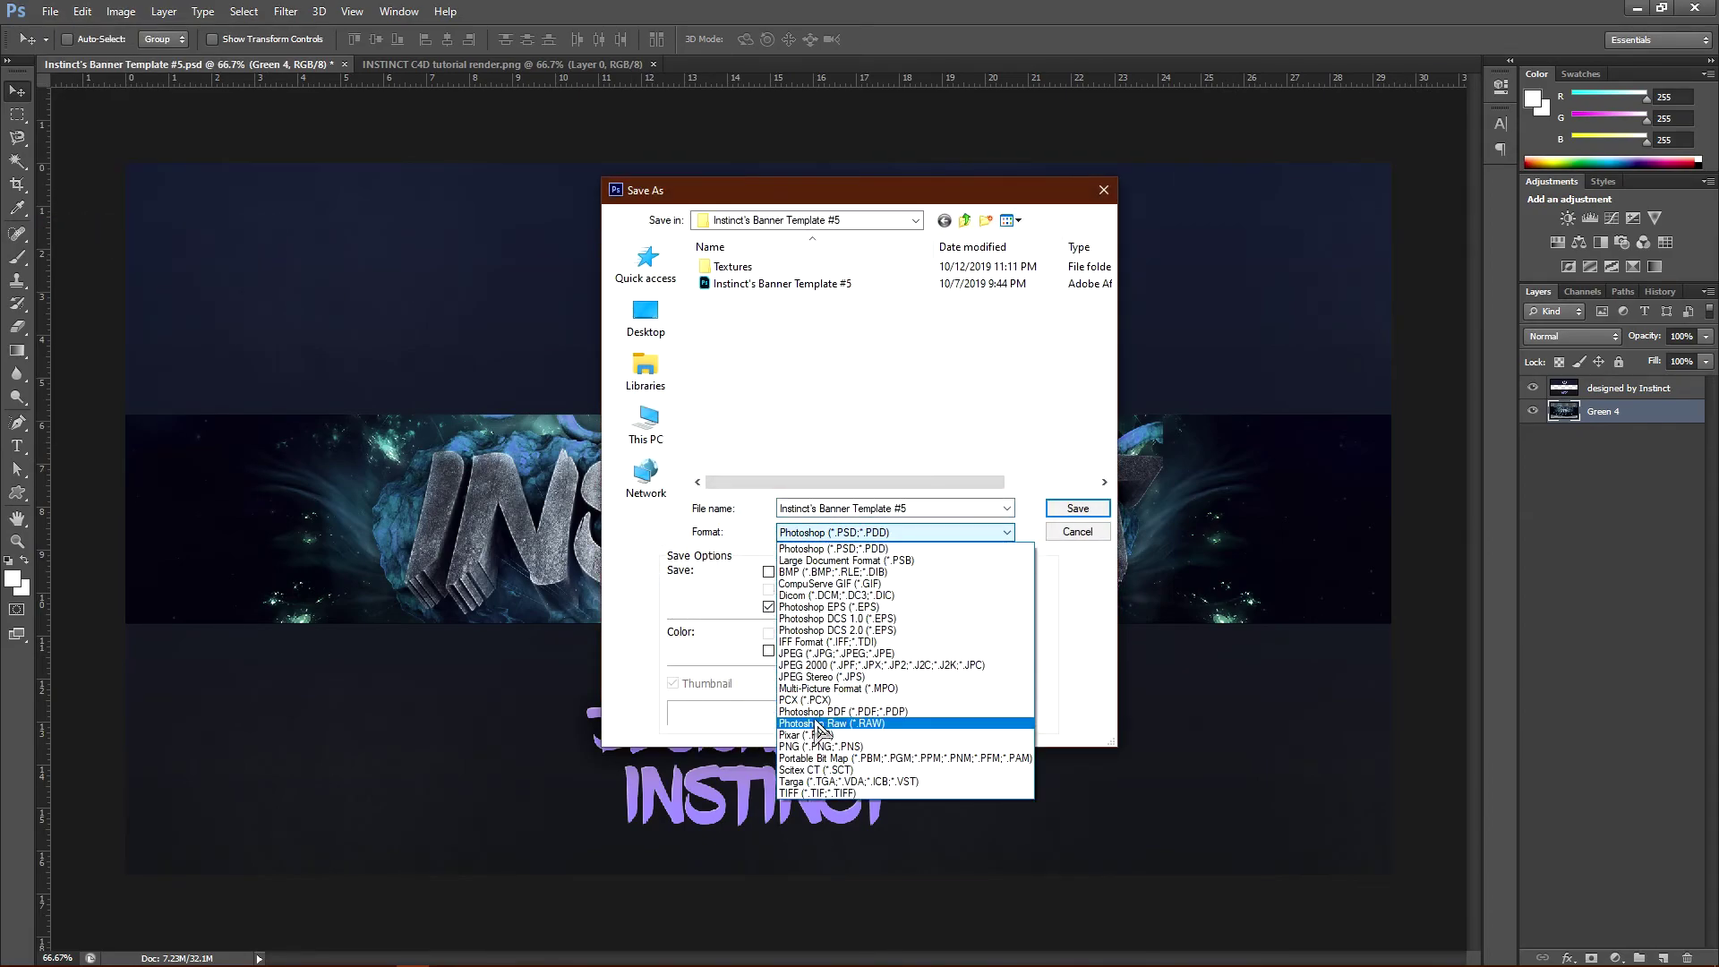
left_click(816, 747)
left_click(788, 220)
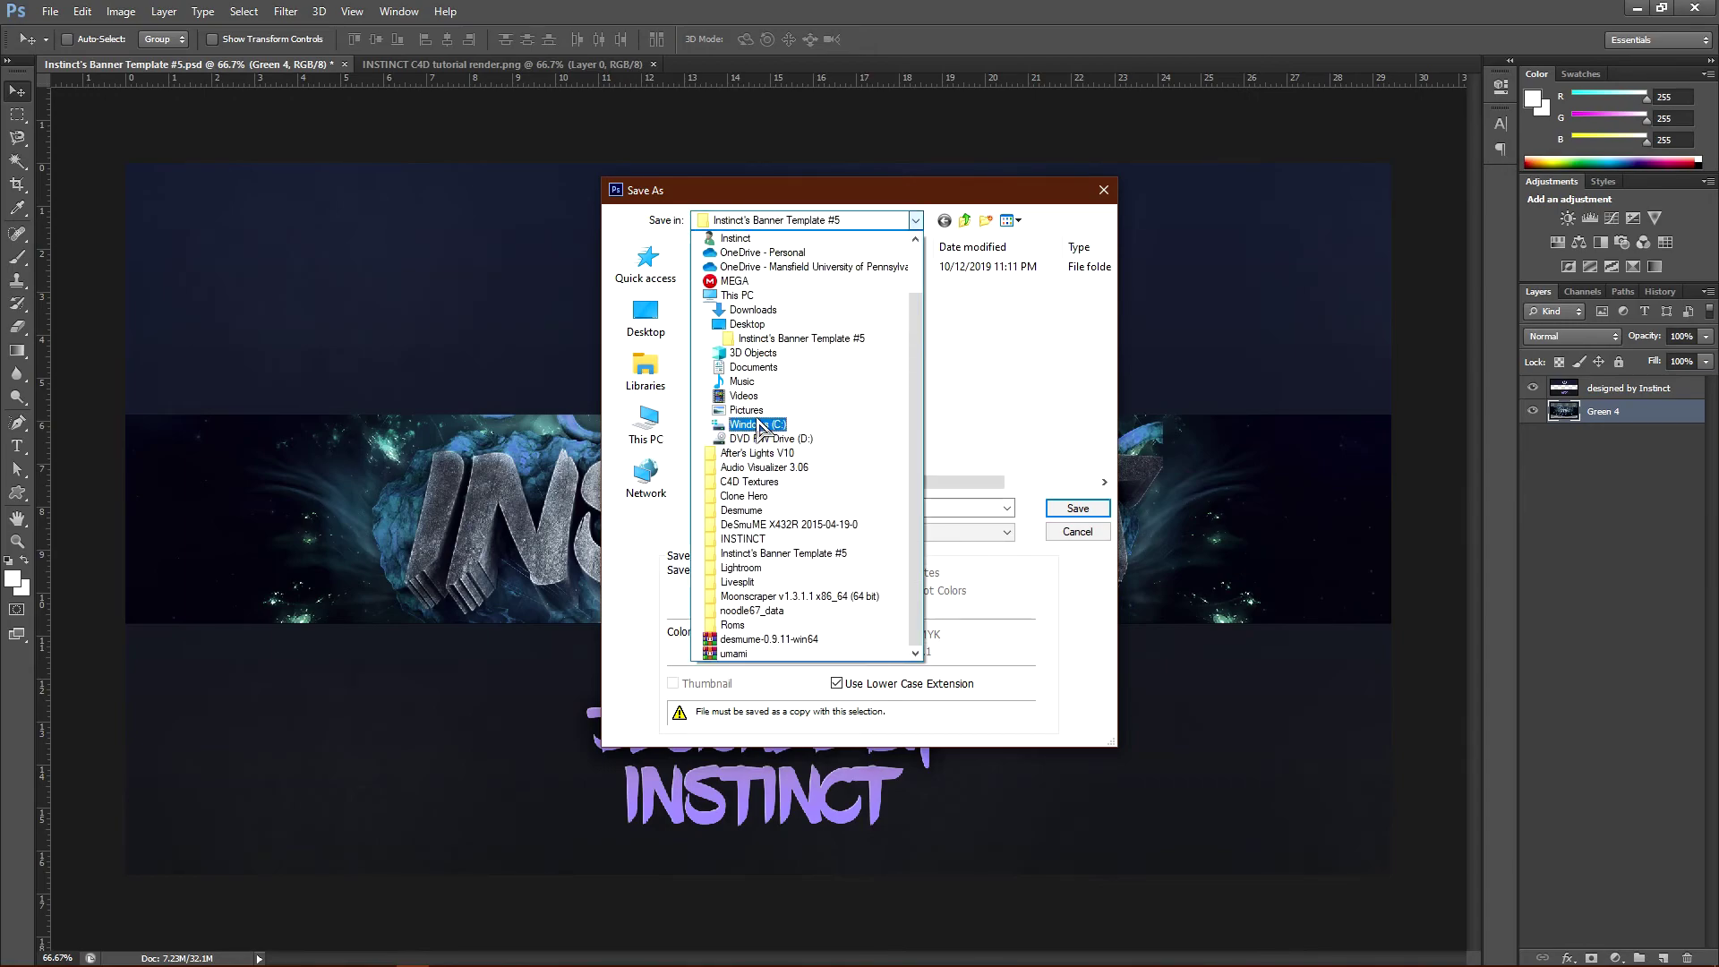
left_click(763, 424)
left_click(900, 508)
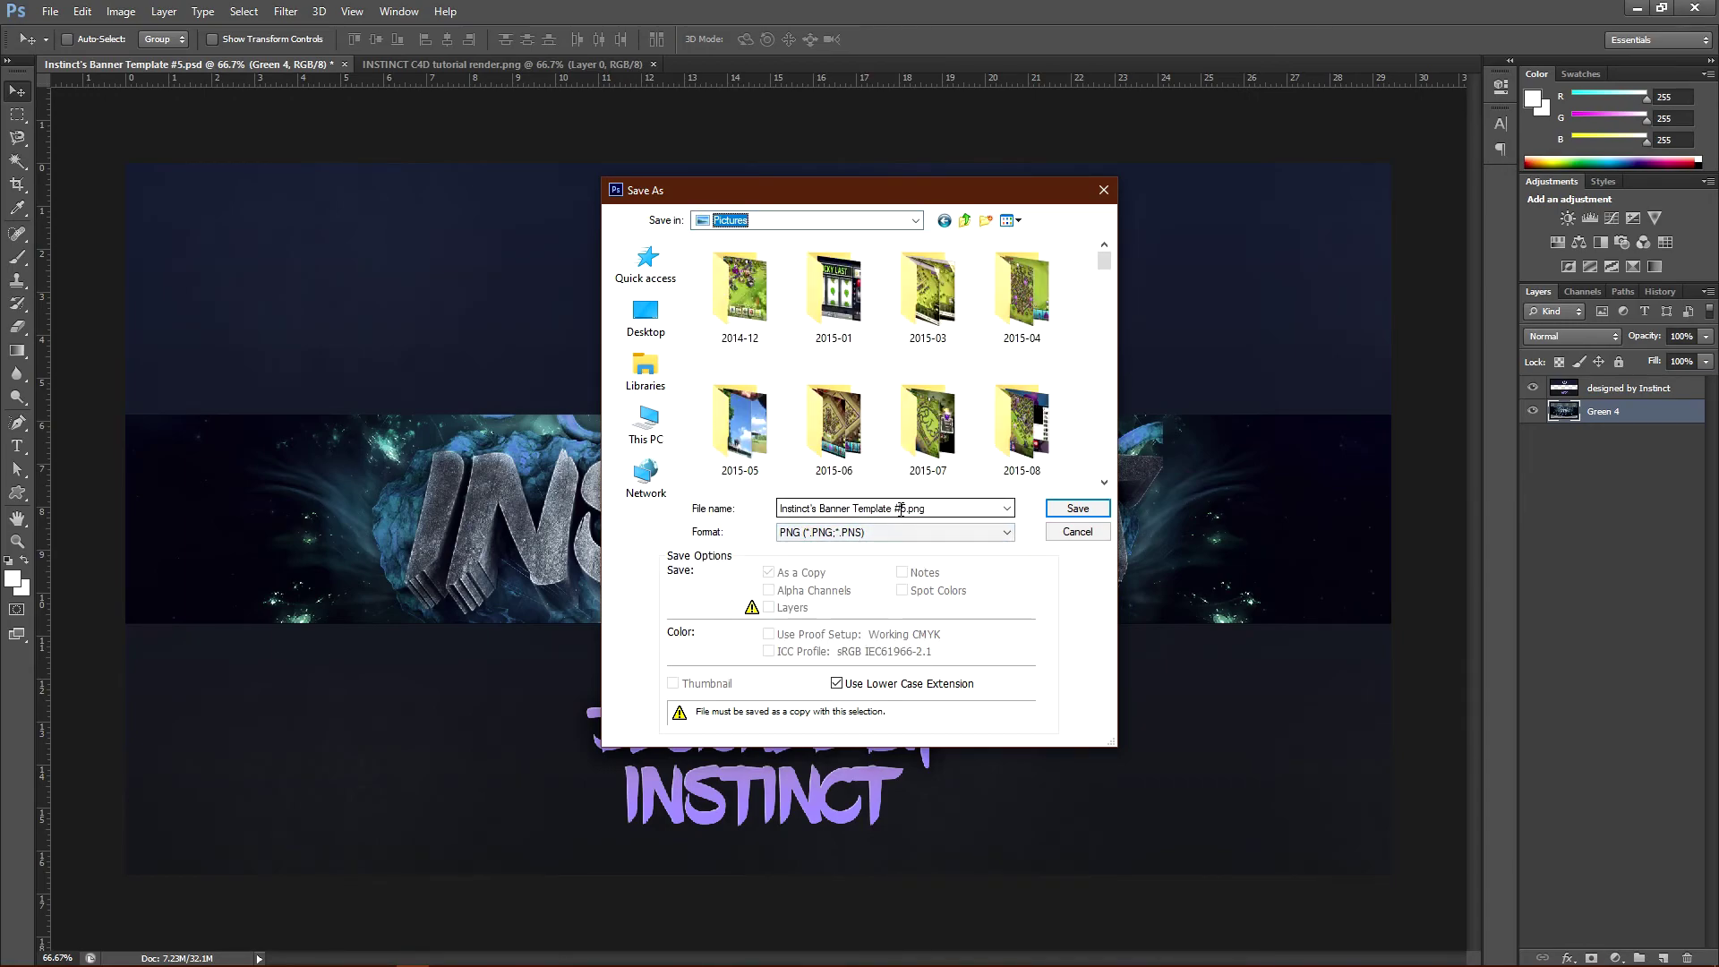
left_click(1083, 510)
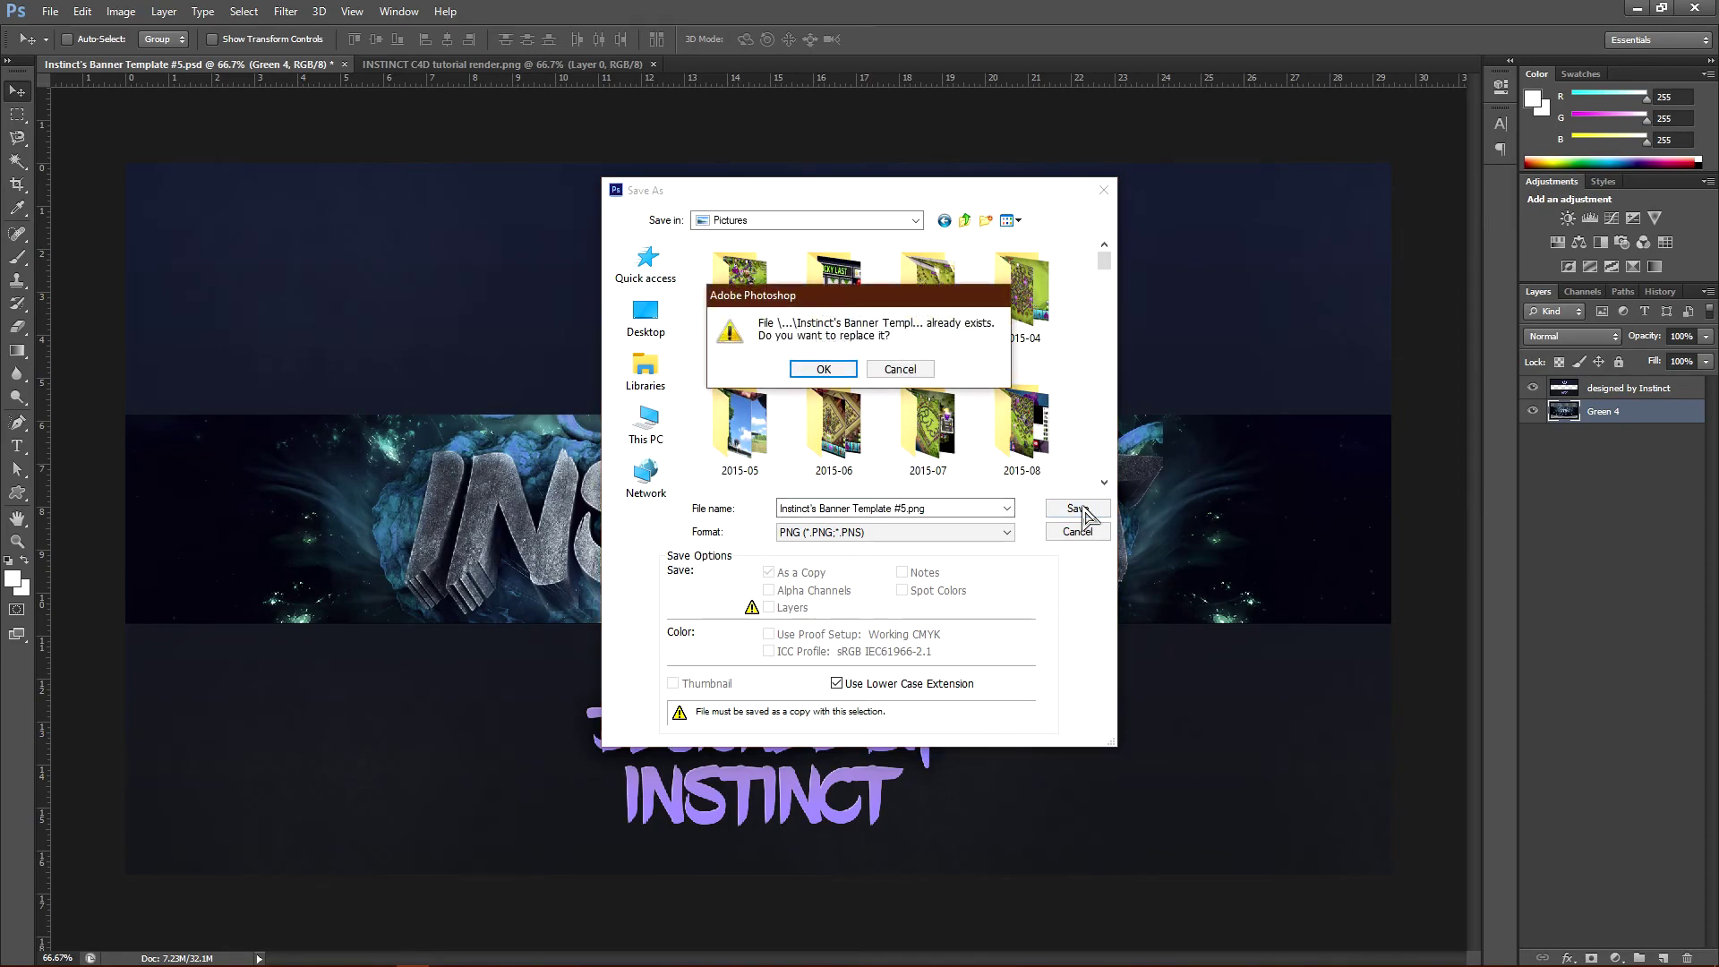
left_click(900, 369)
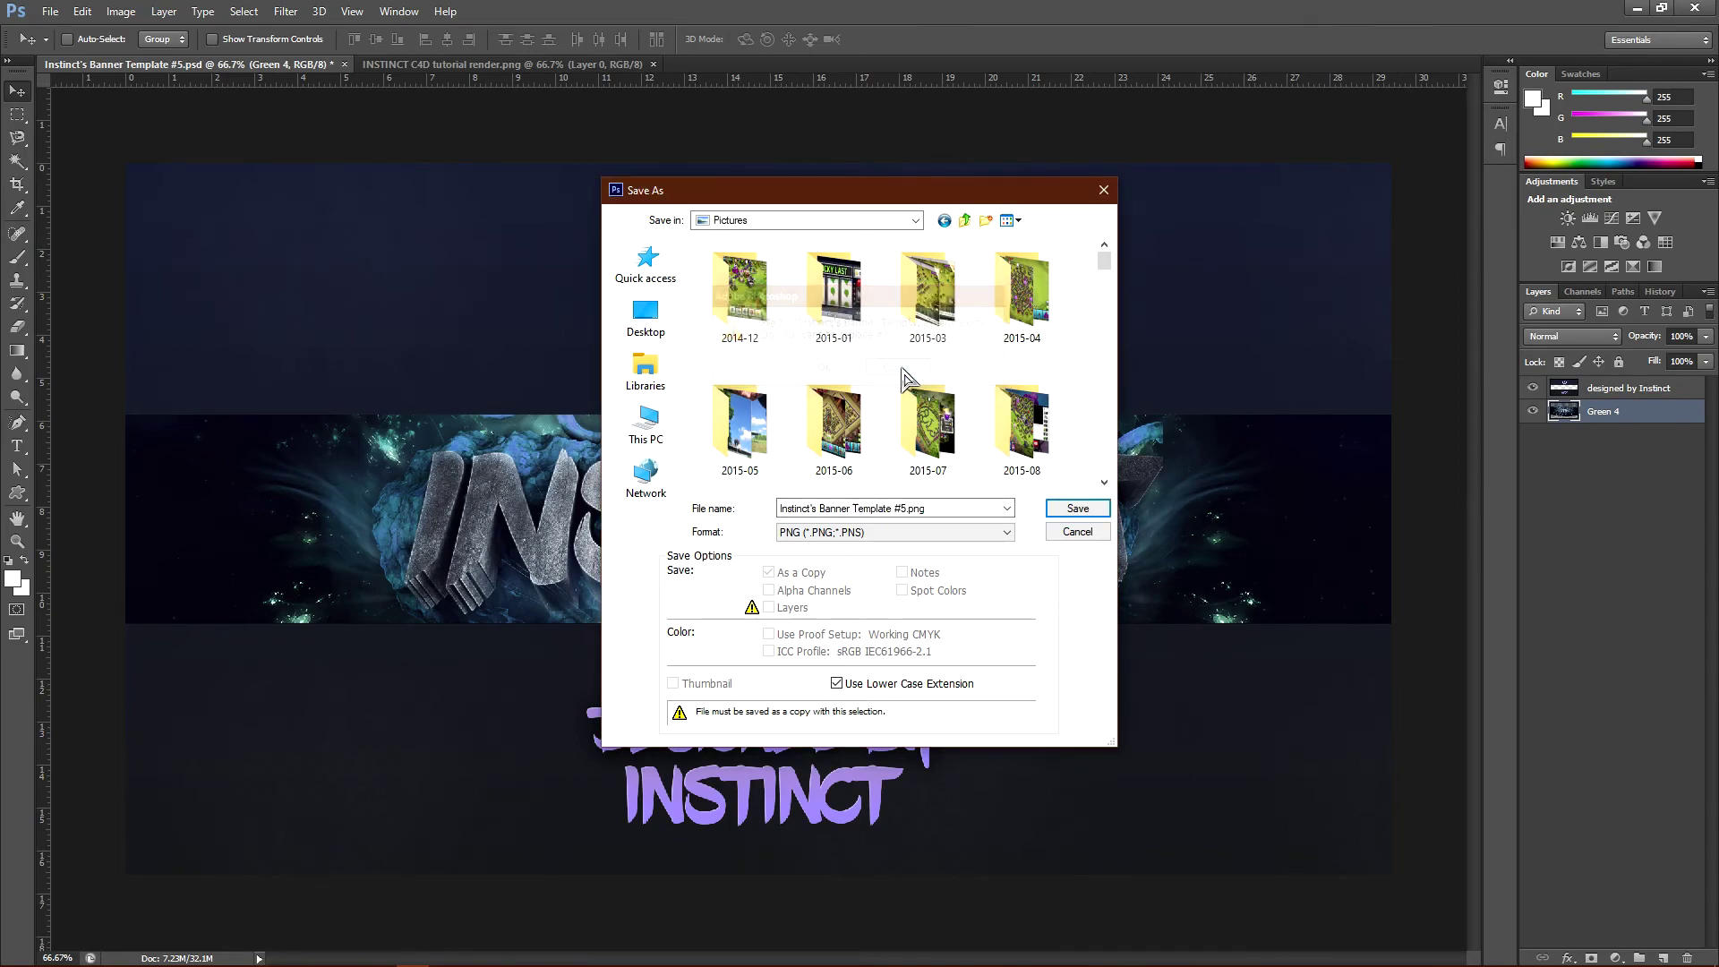
Replace the template wording in the file name with Tutorial and save the PNG with Smallest / Slow compression and no interlacing.
left_click(902, 508)
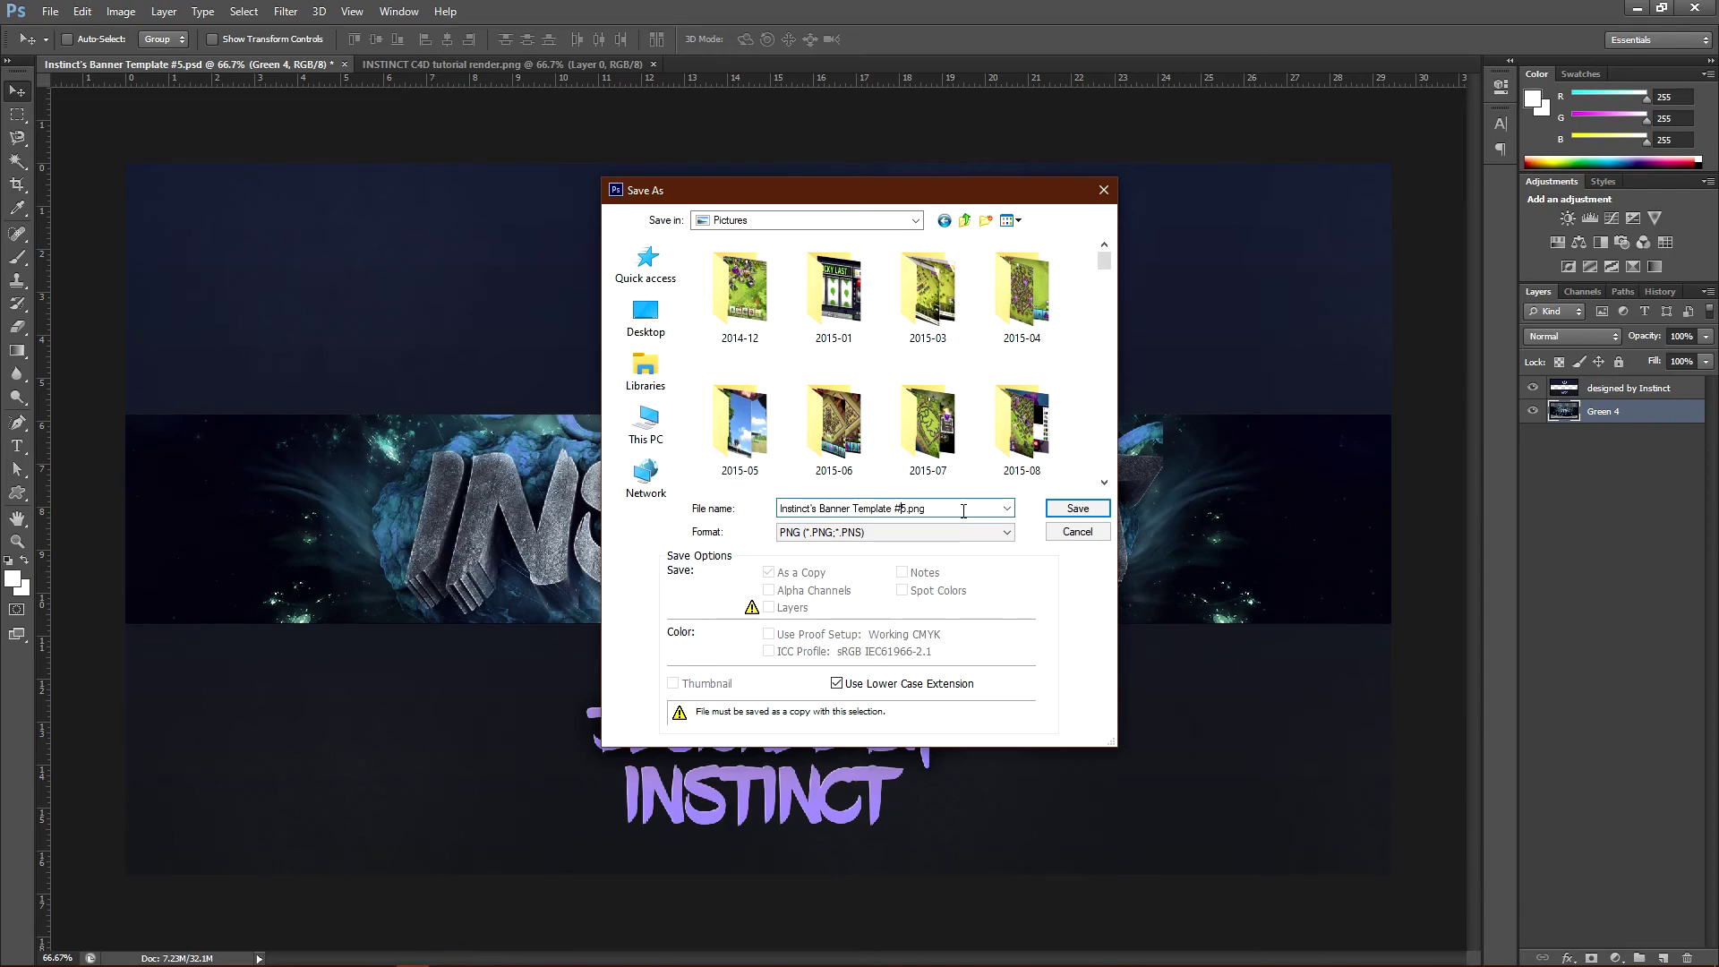
key("BackSpace")
key("BackSpace")
key("BackSpace")
key("BackSpace")
key("BackSpace")
key("BackSpace")
key("BackSpace")
key("BackSpace")
key("BackSpace")
key("BackSpace")
key("BackSpace")
type("Tutorial")
left_click(1085, 510)
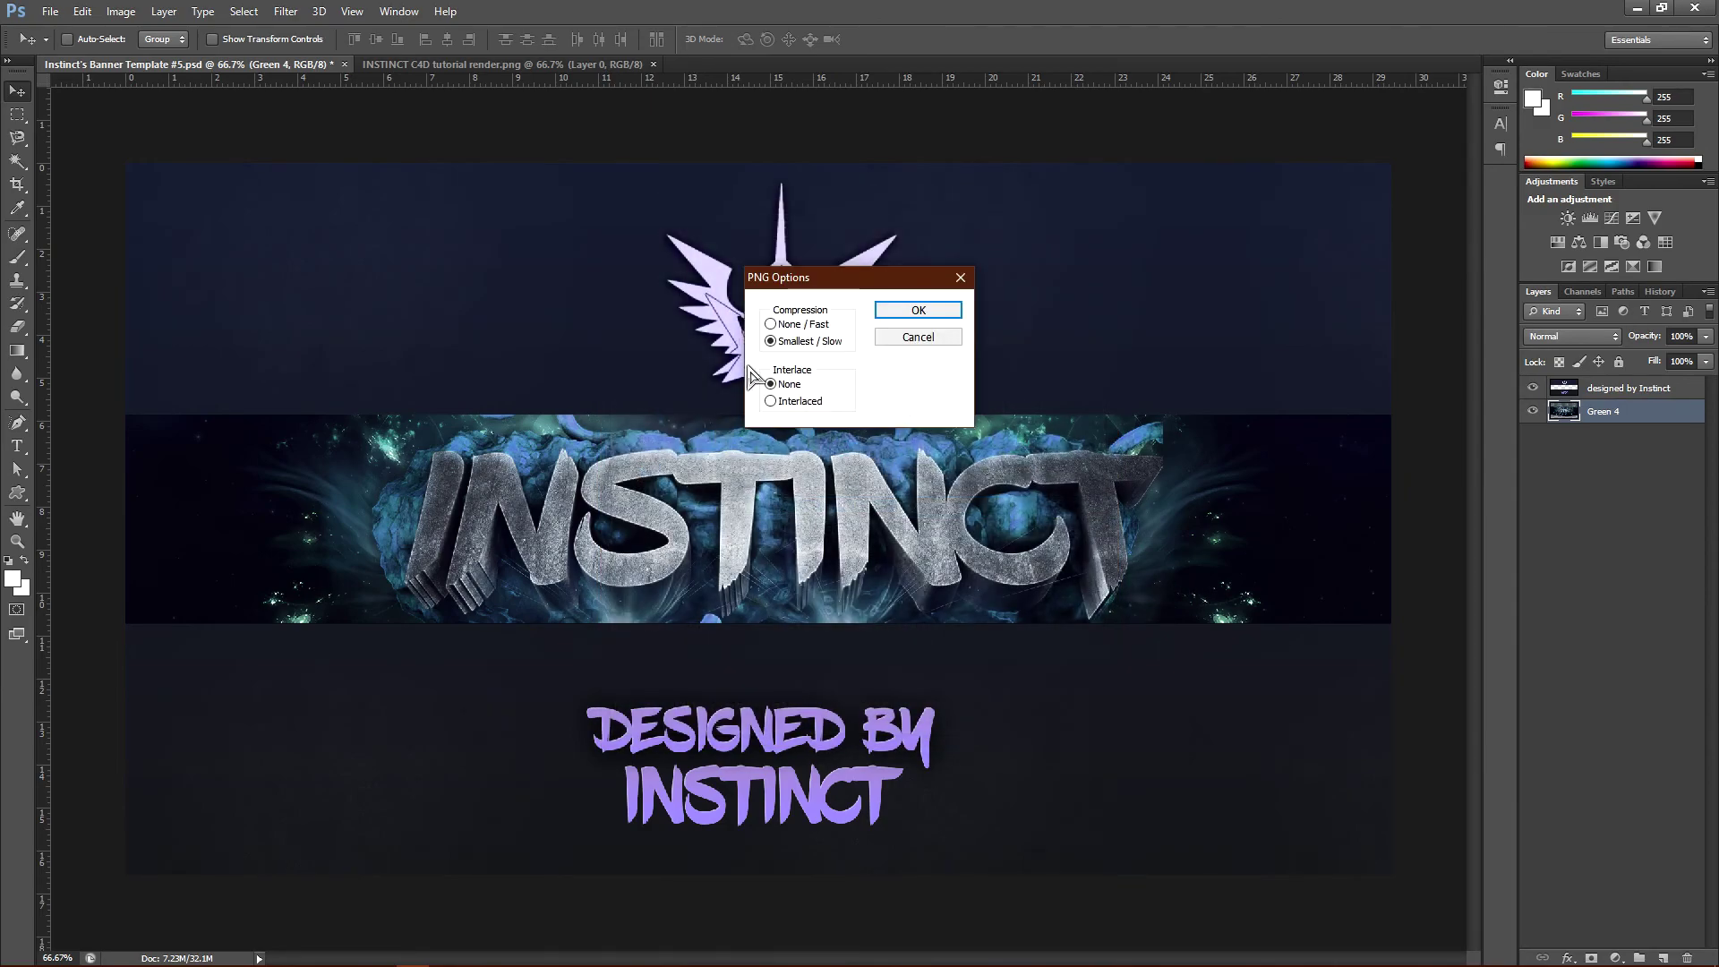
left_click(921, 310)
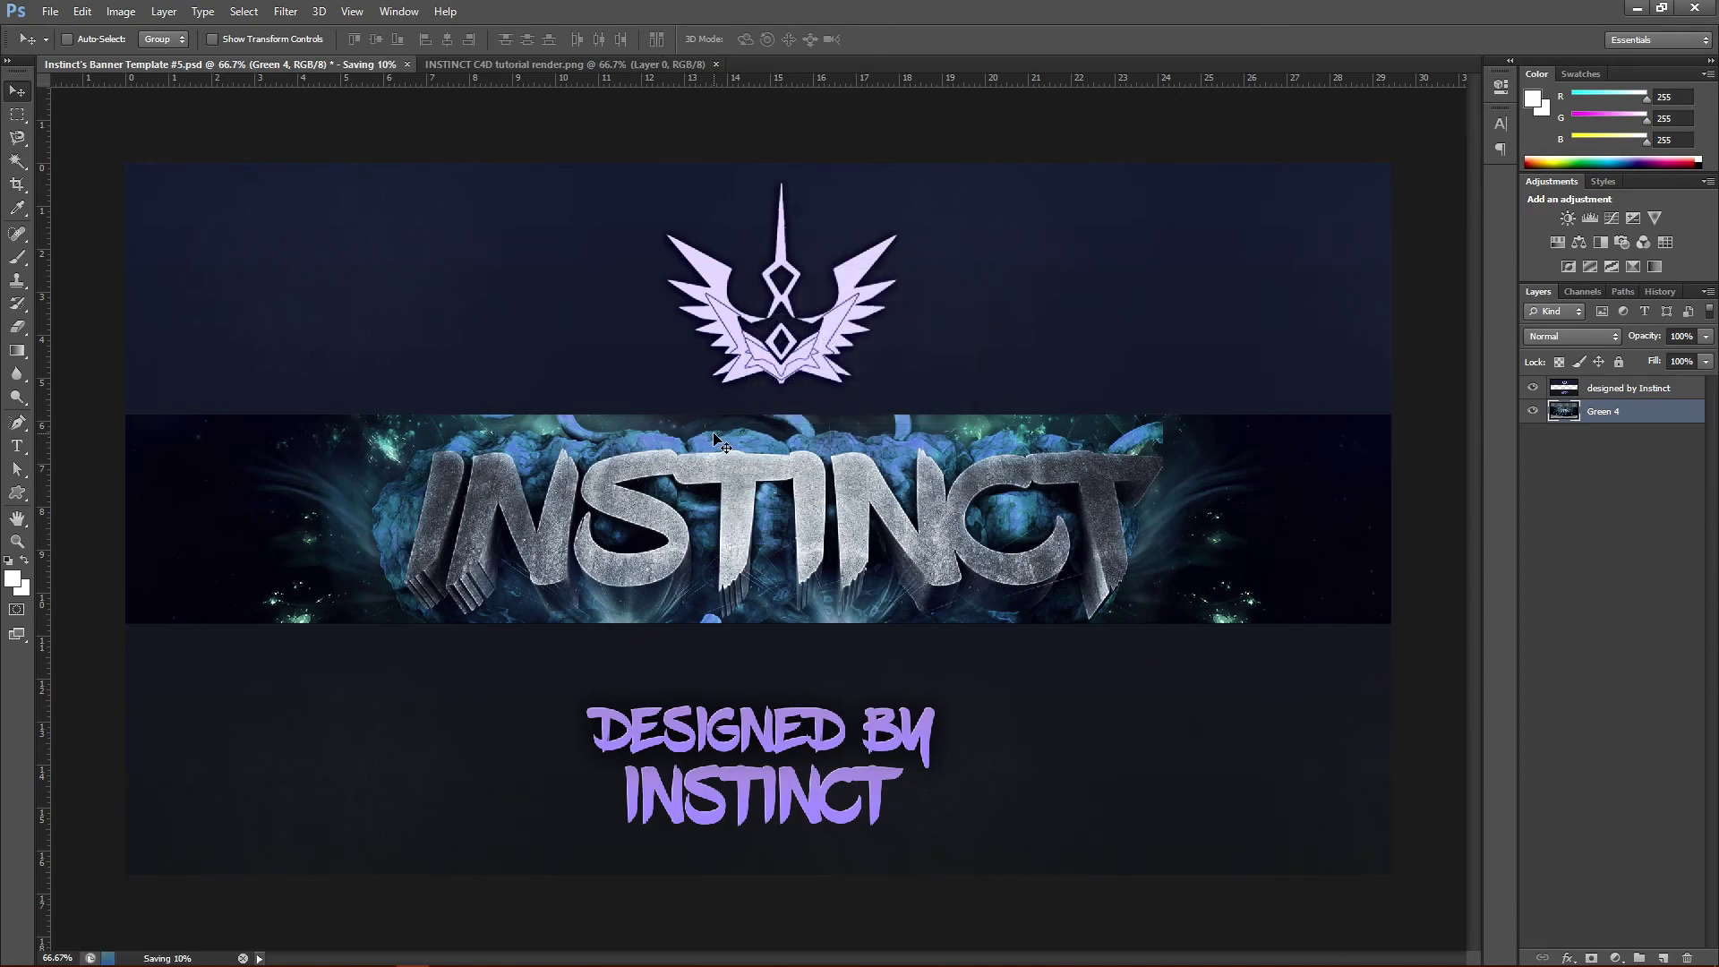